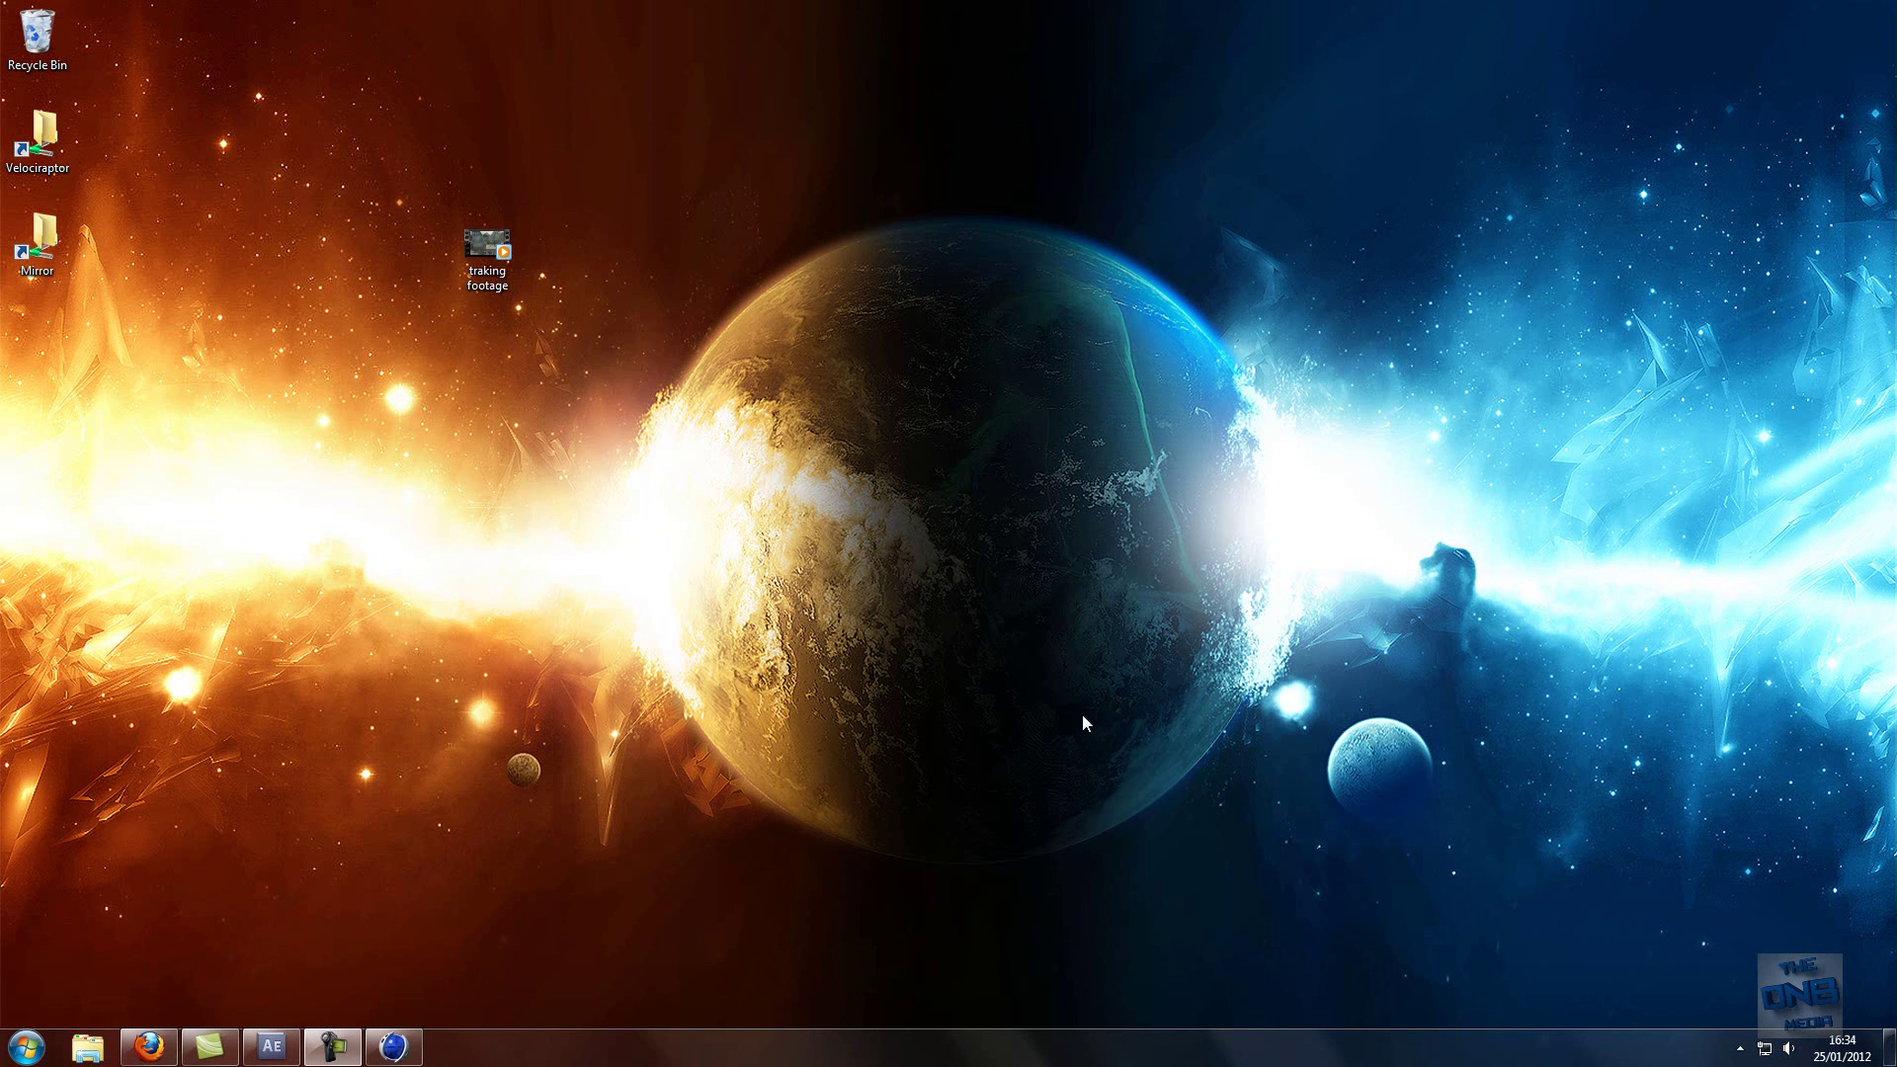
- Play the 'traking test final edited v2' video from Videos > My edits, then close it
left_click(88, 1046)
double_click(649, 602)
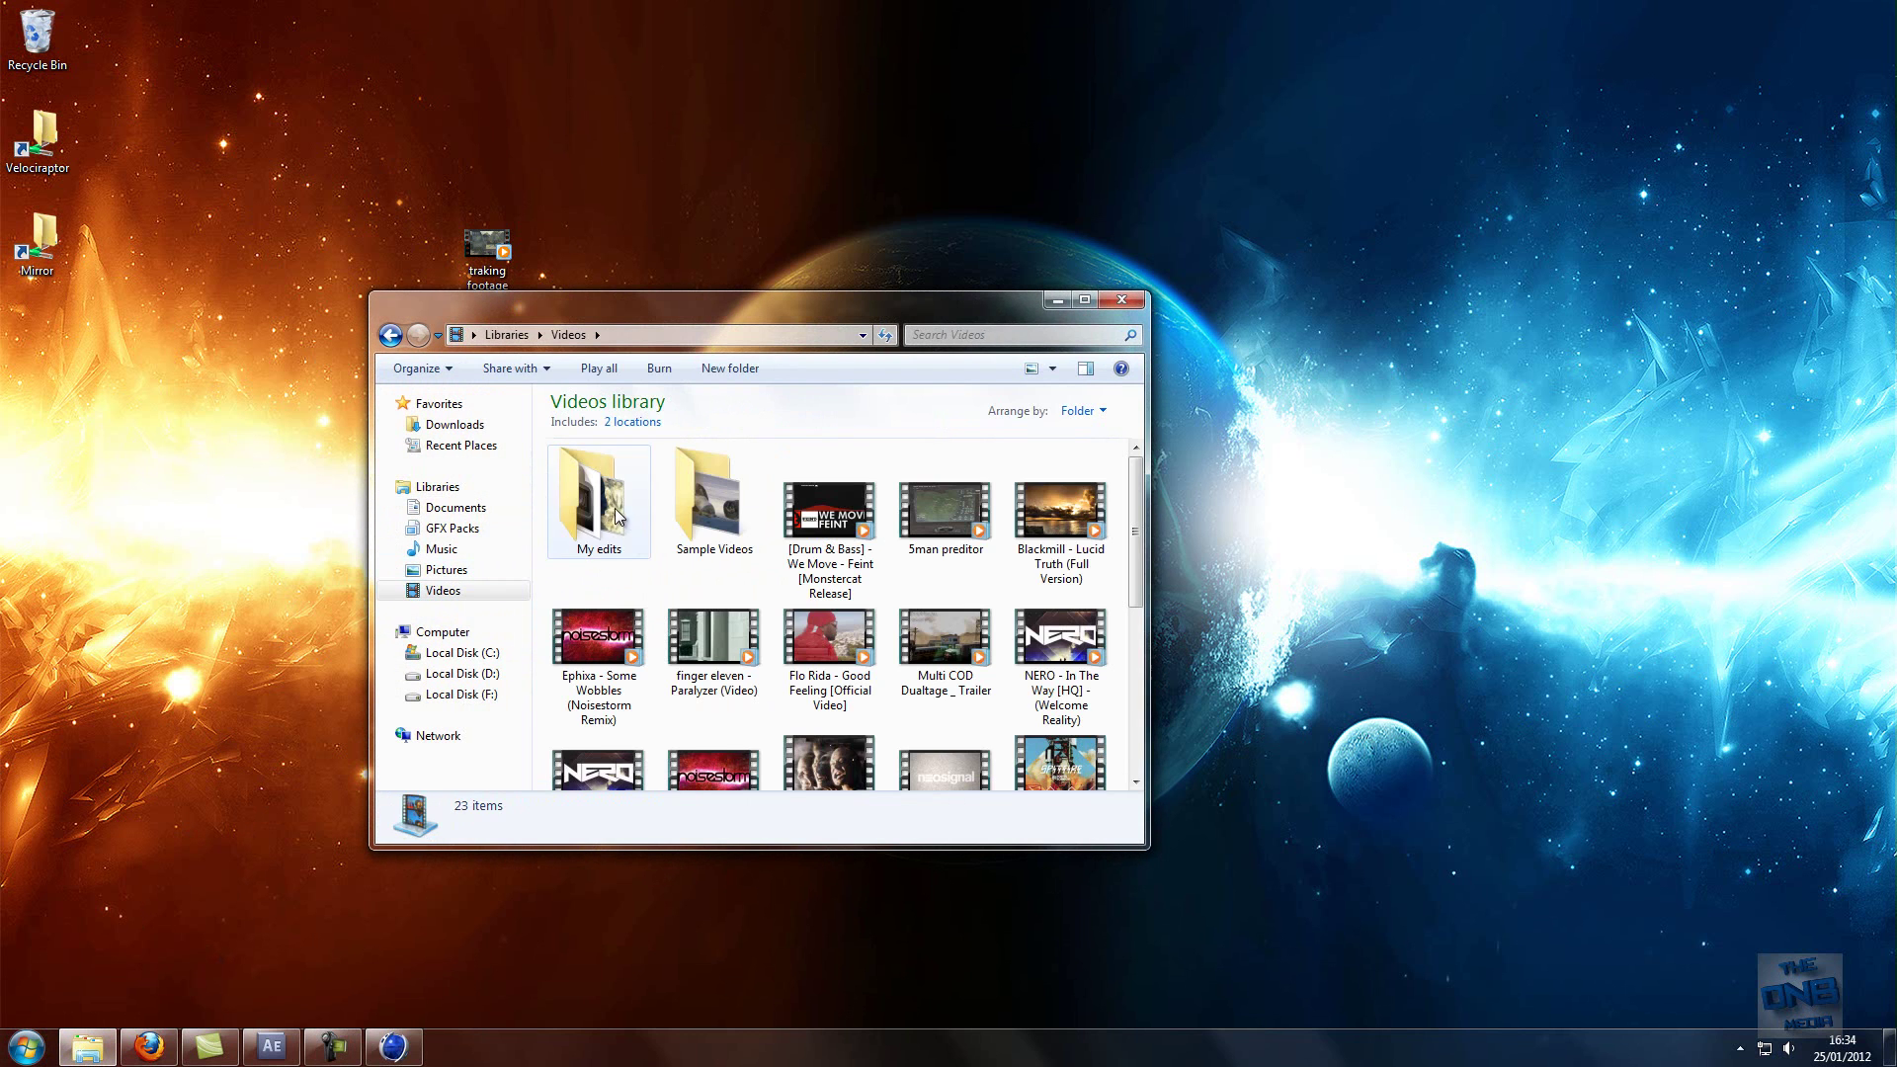
double_click(613, 512)
double_click(710, 498)
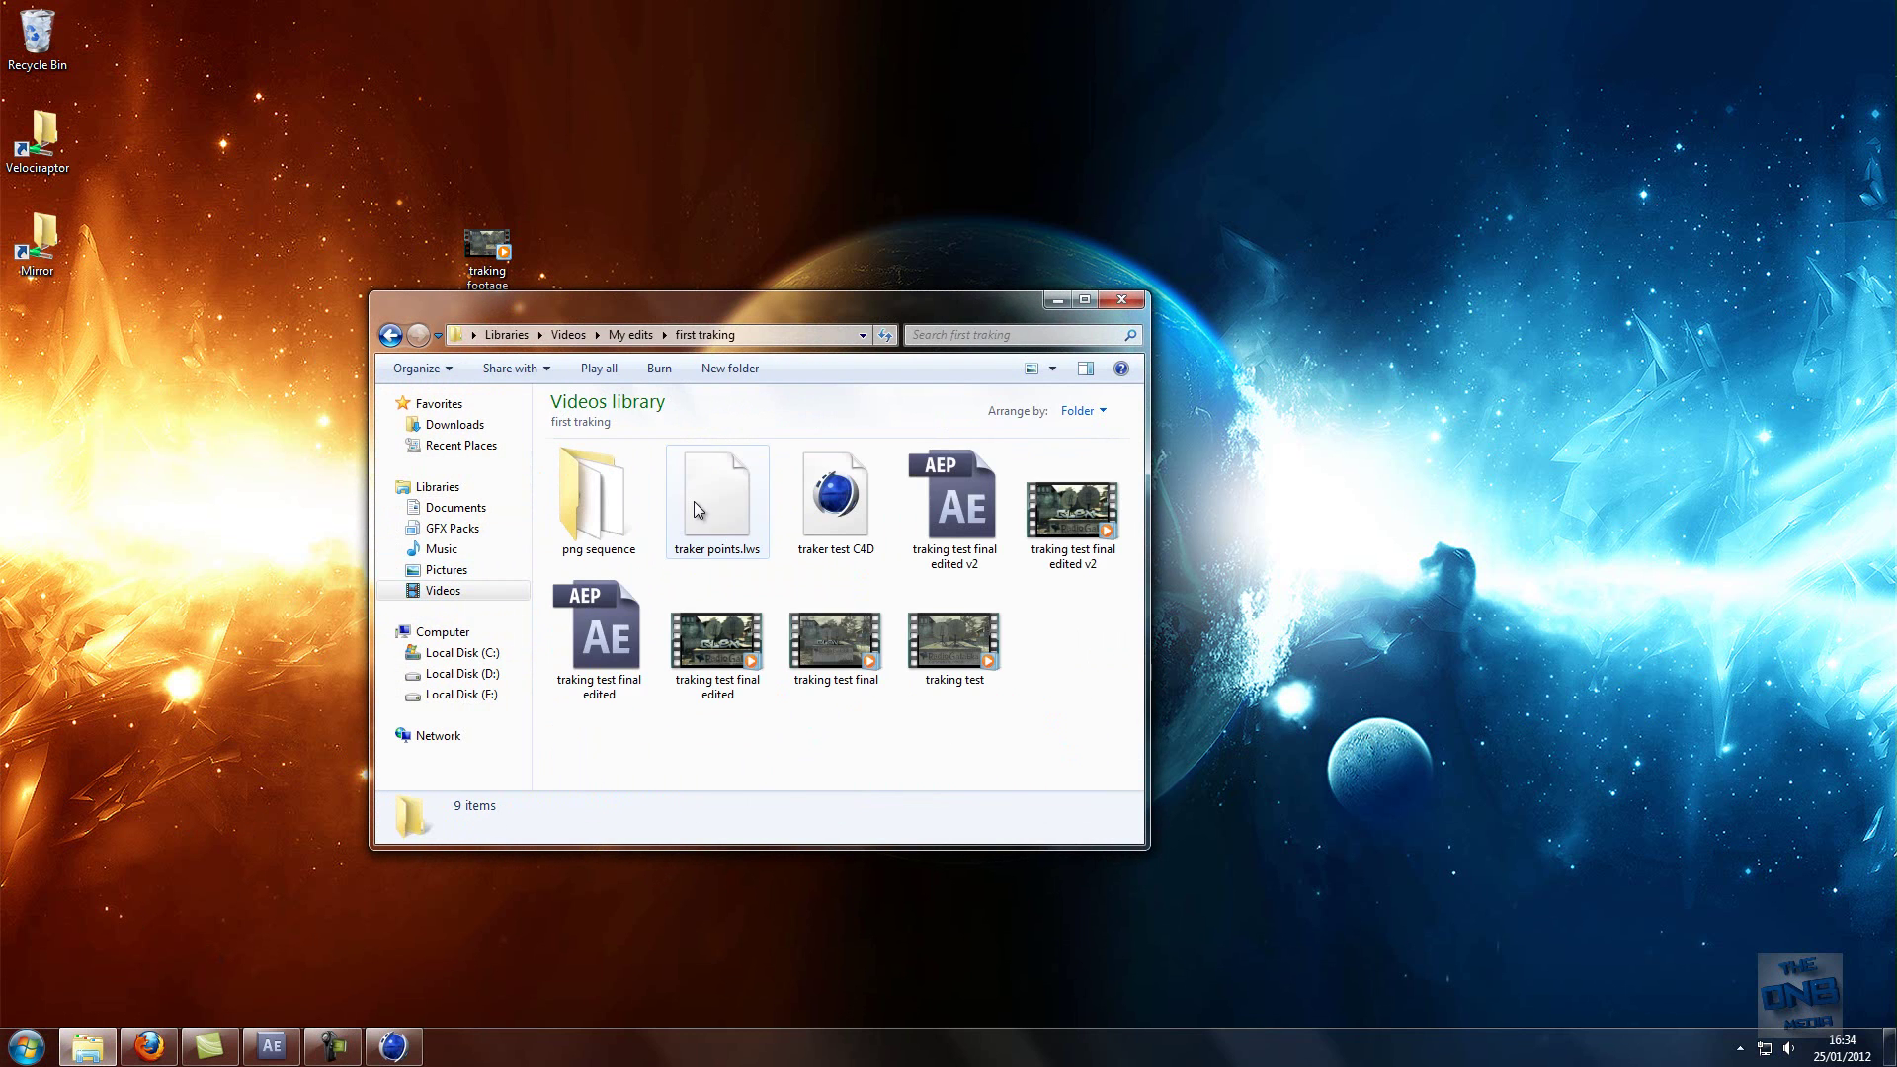
double_click(1069, 509)
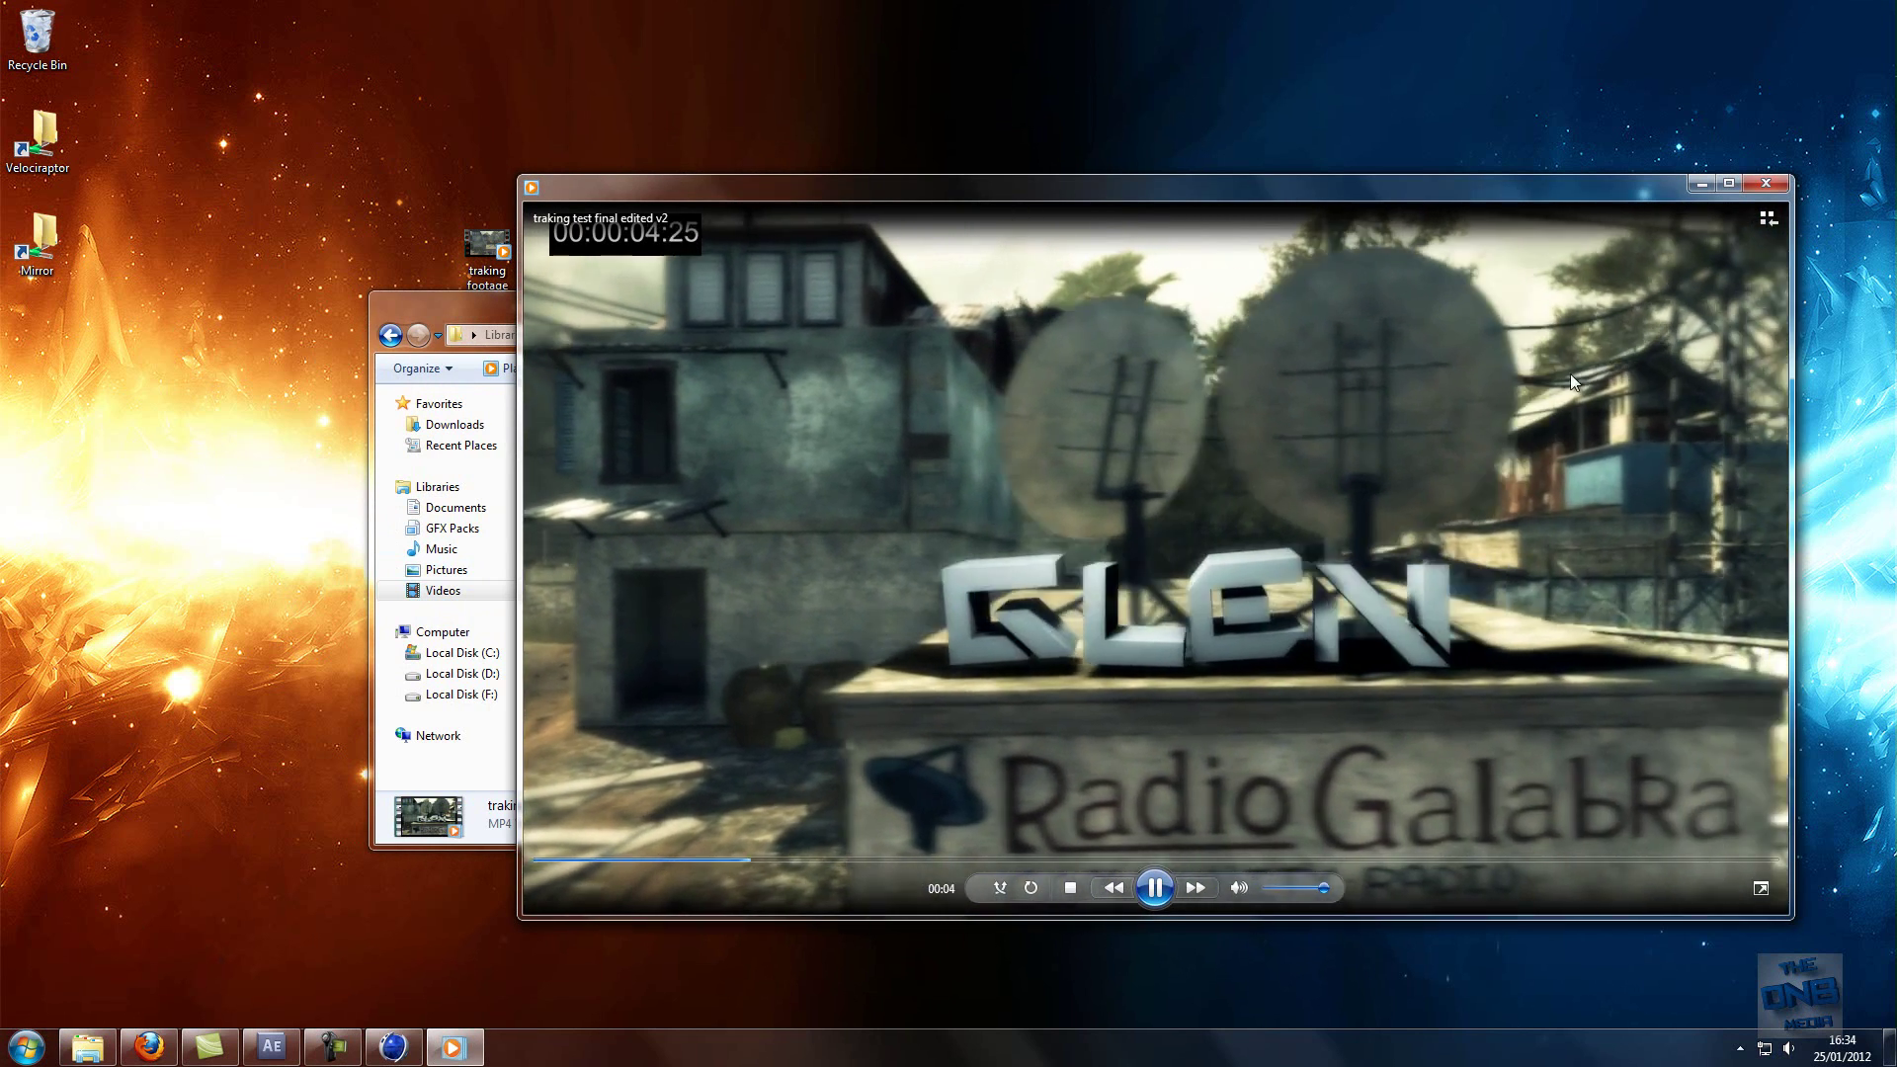
left_click(1761, 182)
left_click(1114, 302)
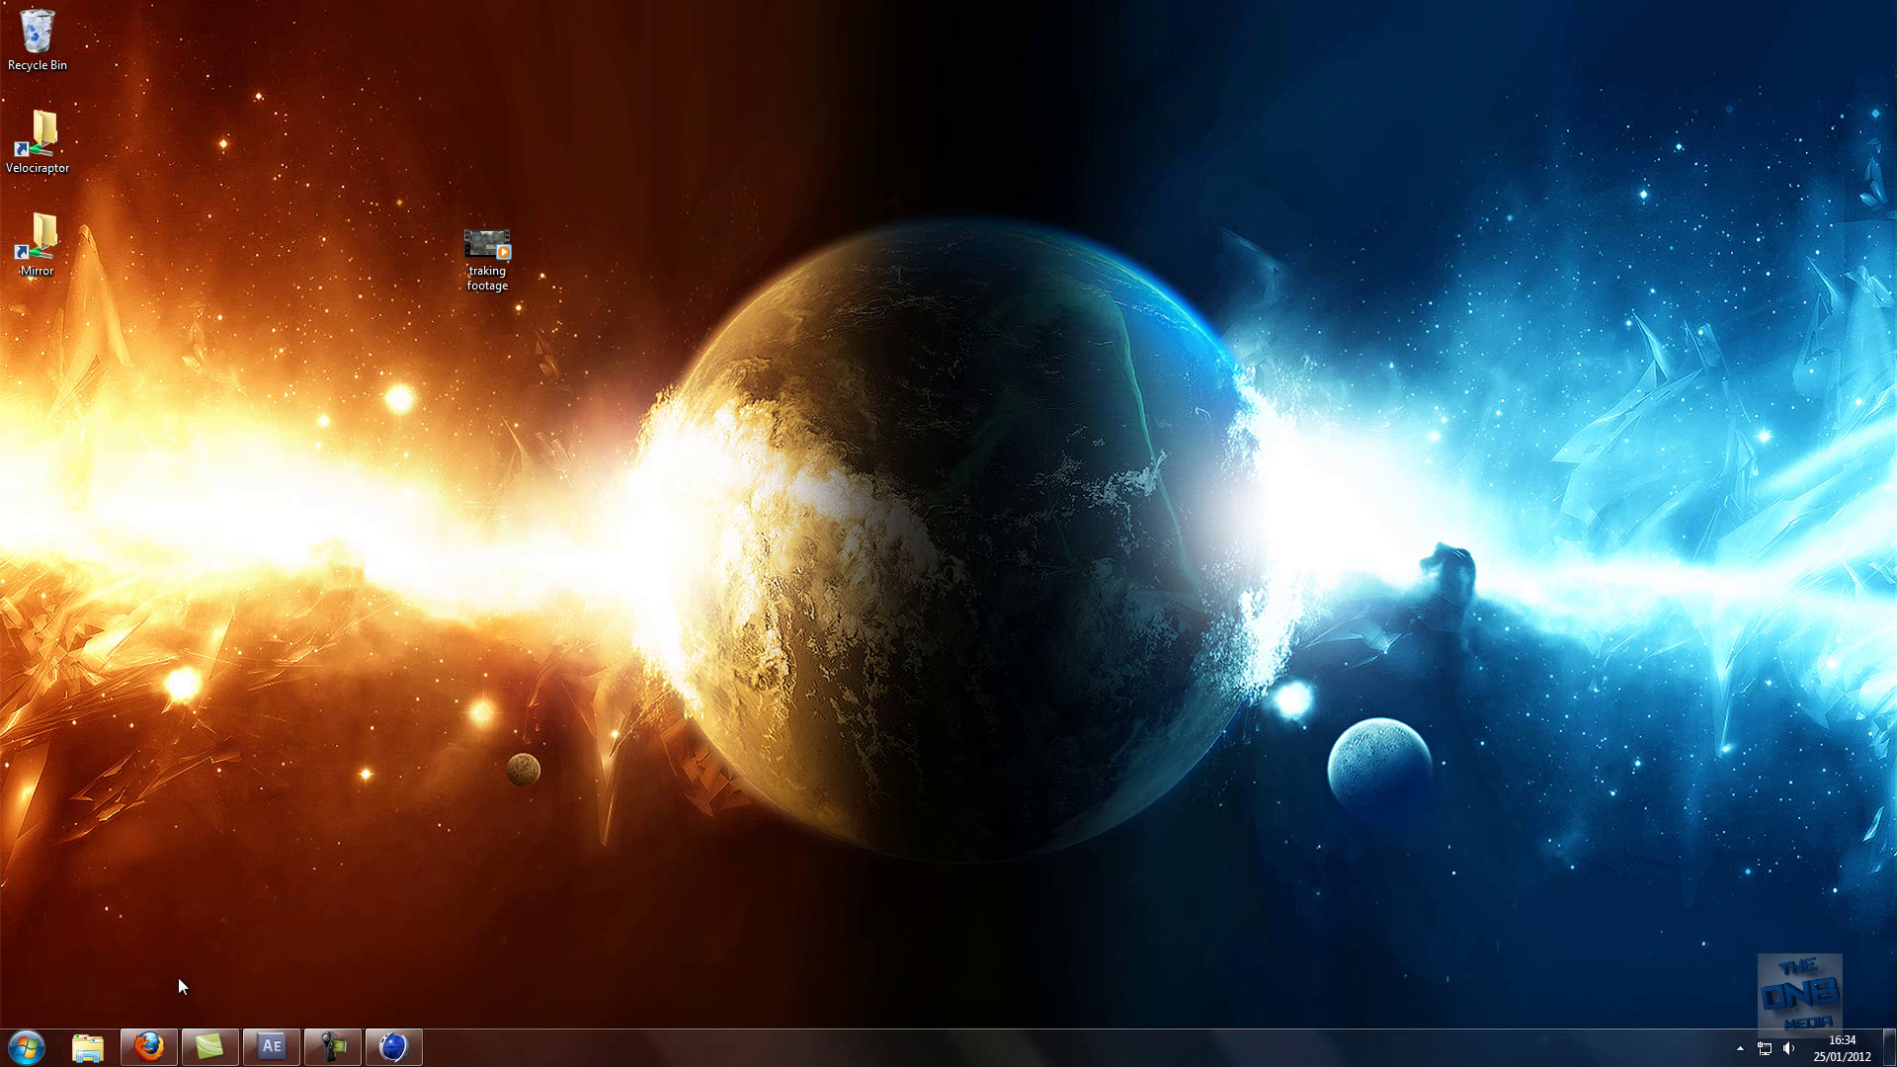
- Check the tracker download page in the web browser, then close the browser
mouse_move(168, 1042)
left_click(162, 954)
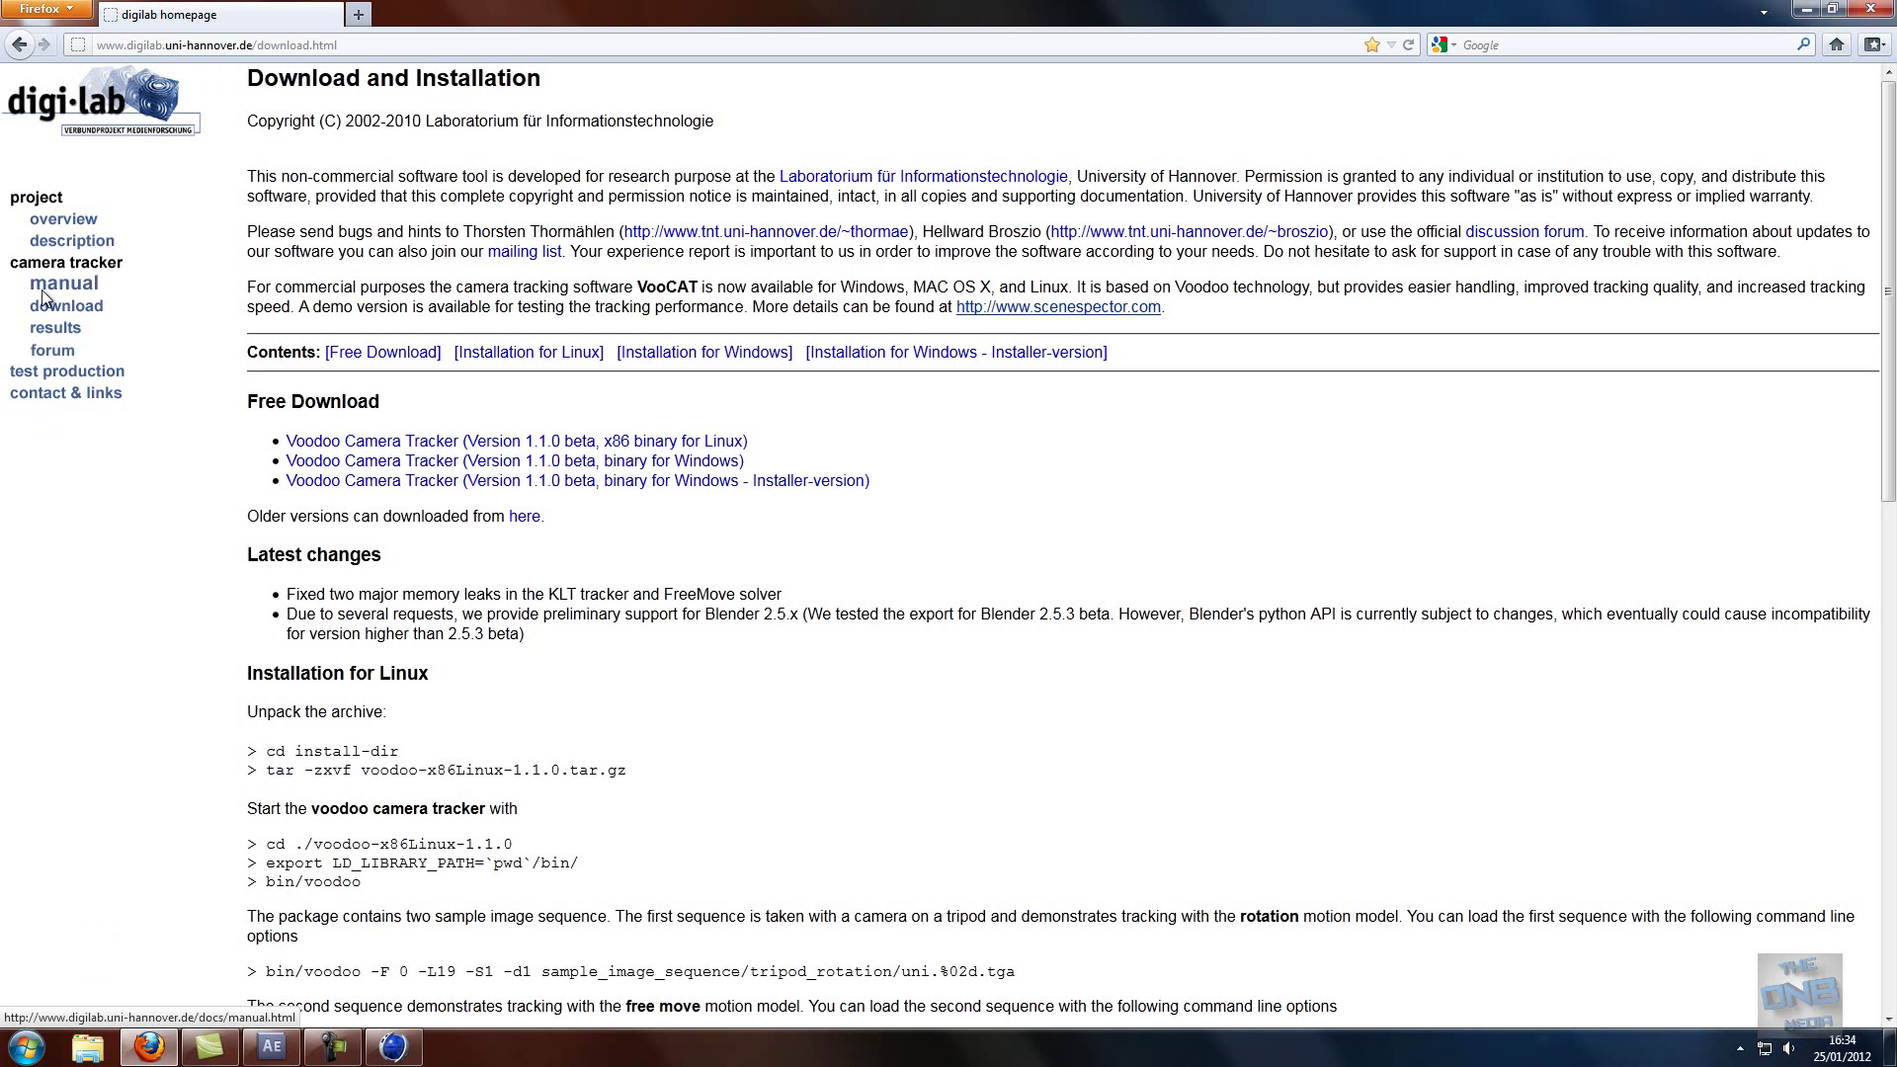
left_click(1855, 9)
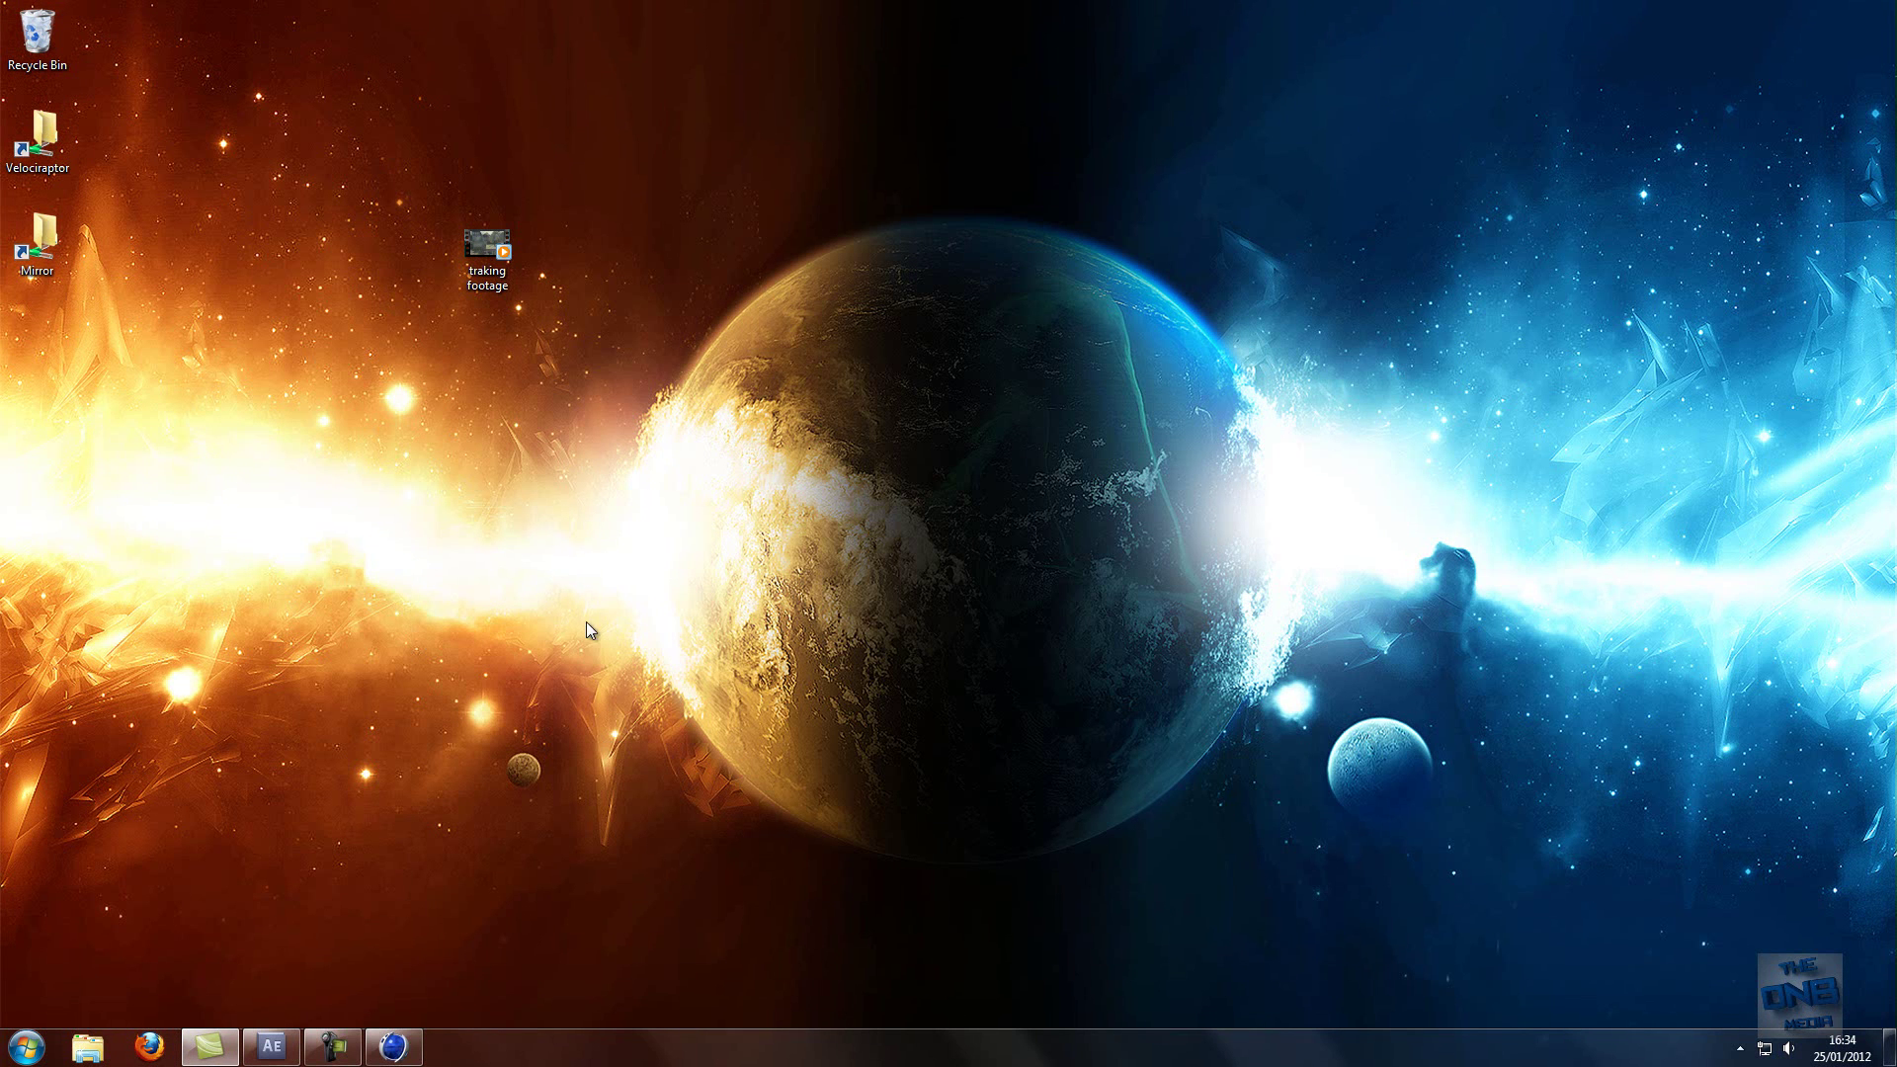
- Launch Voodoo Camera Tracker, reposition its main and console windows, and minimize the main window
left_click(26, 1047)
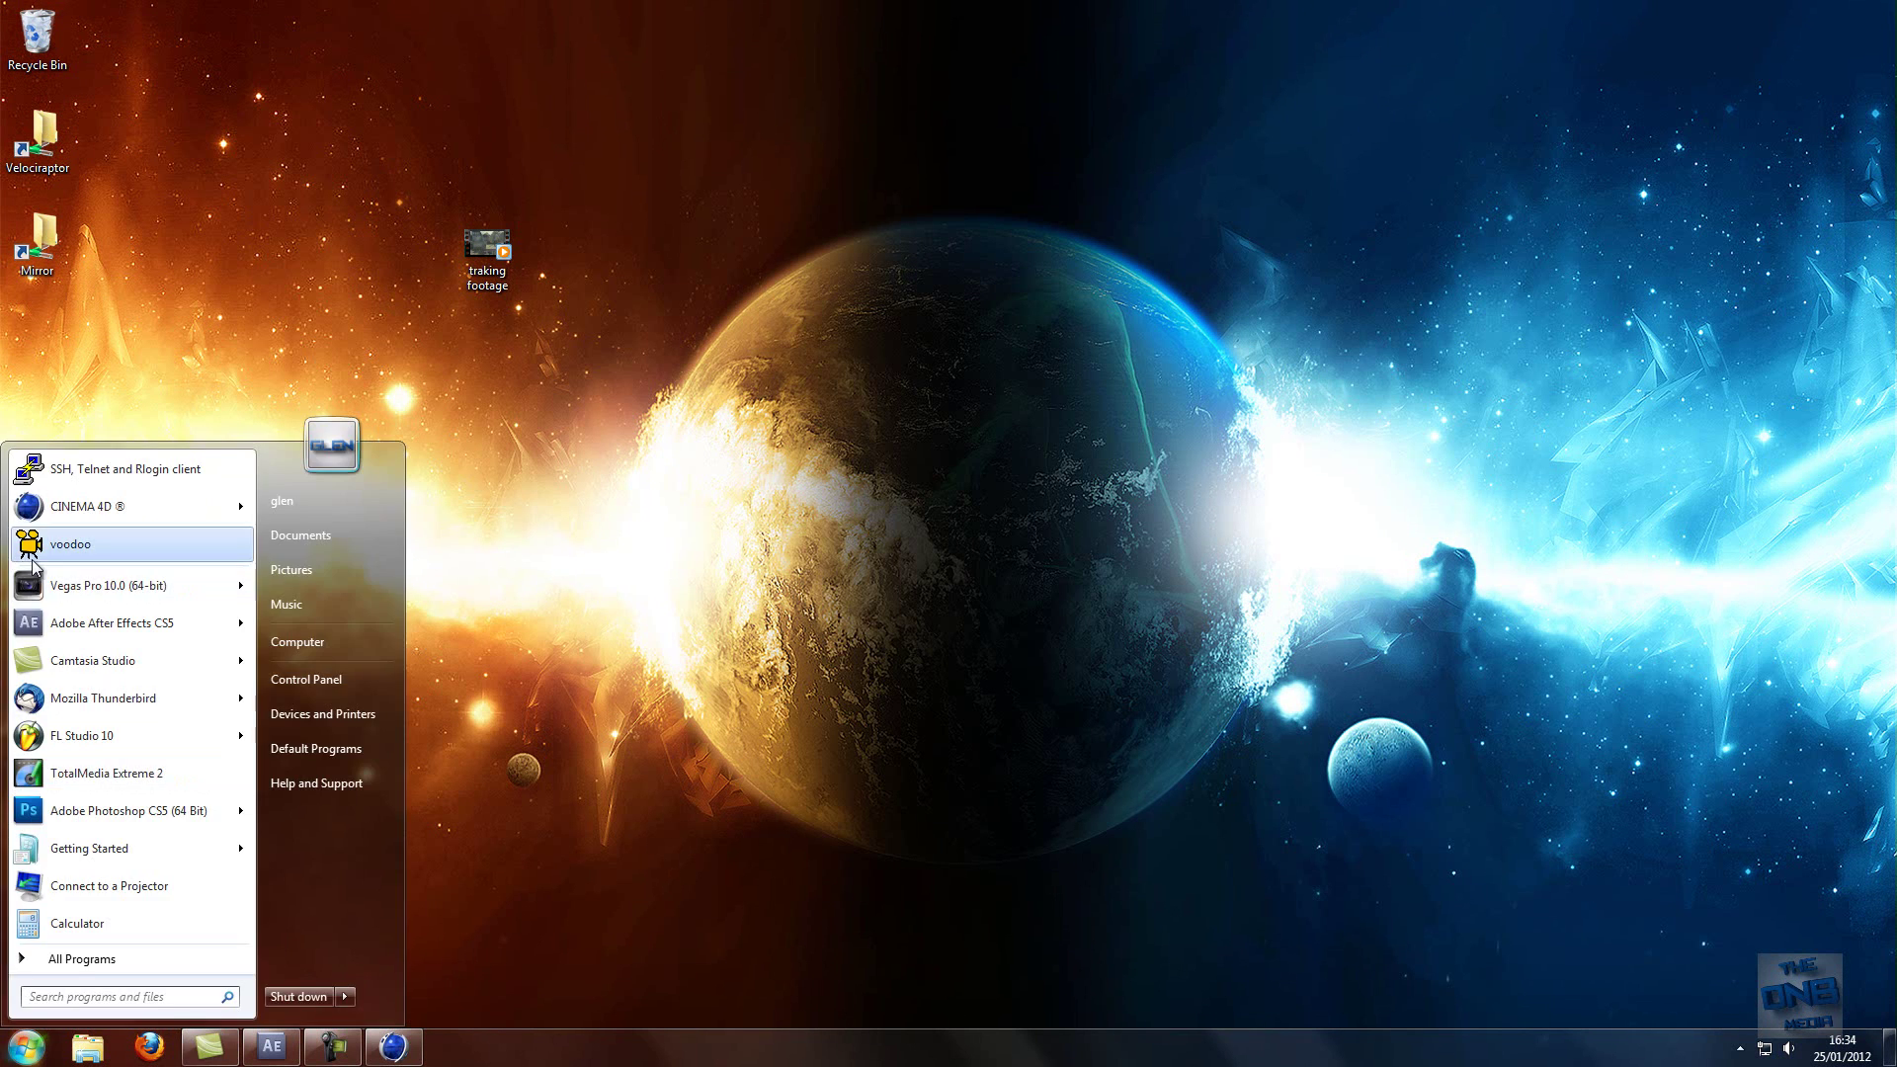
left_click(65, 556)
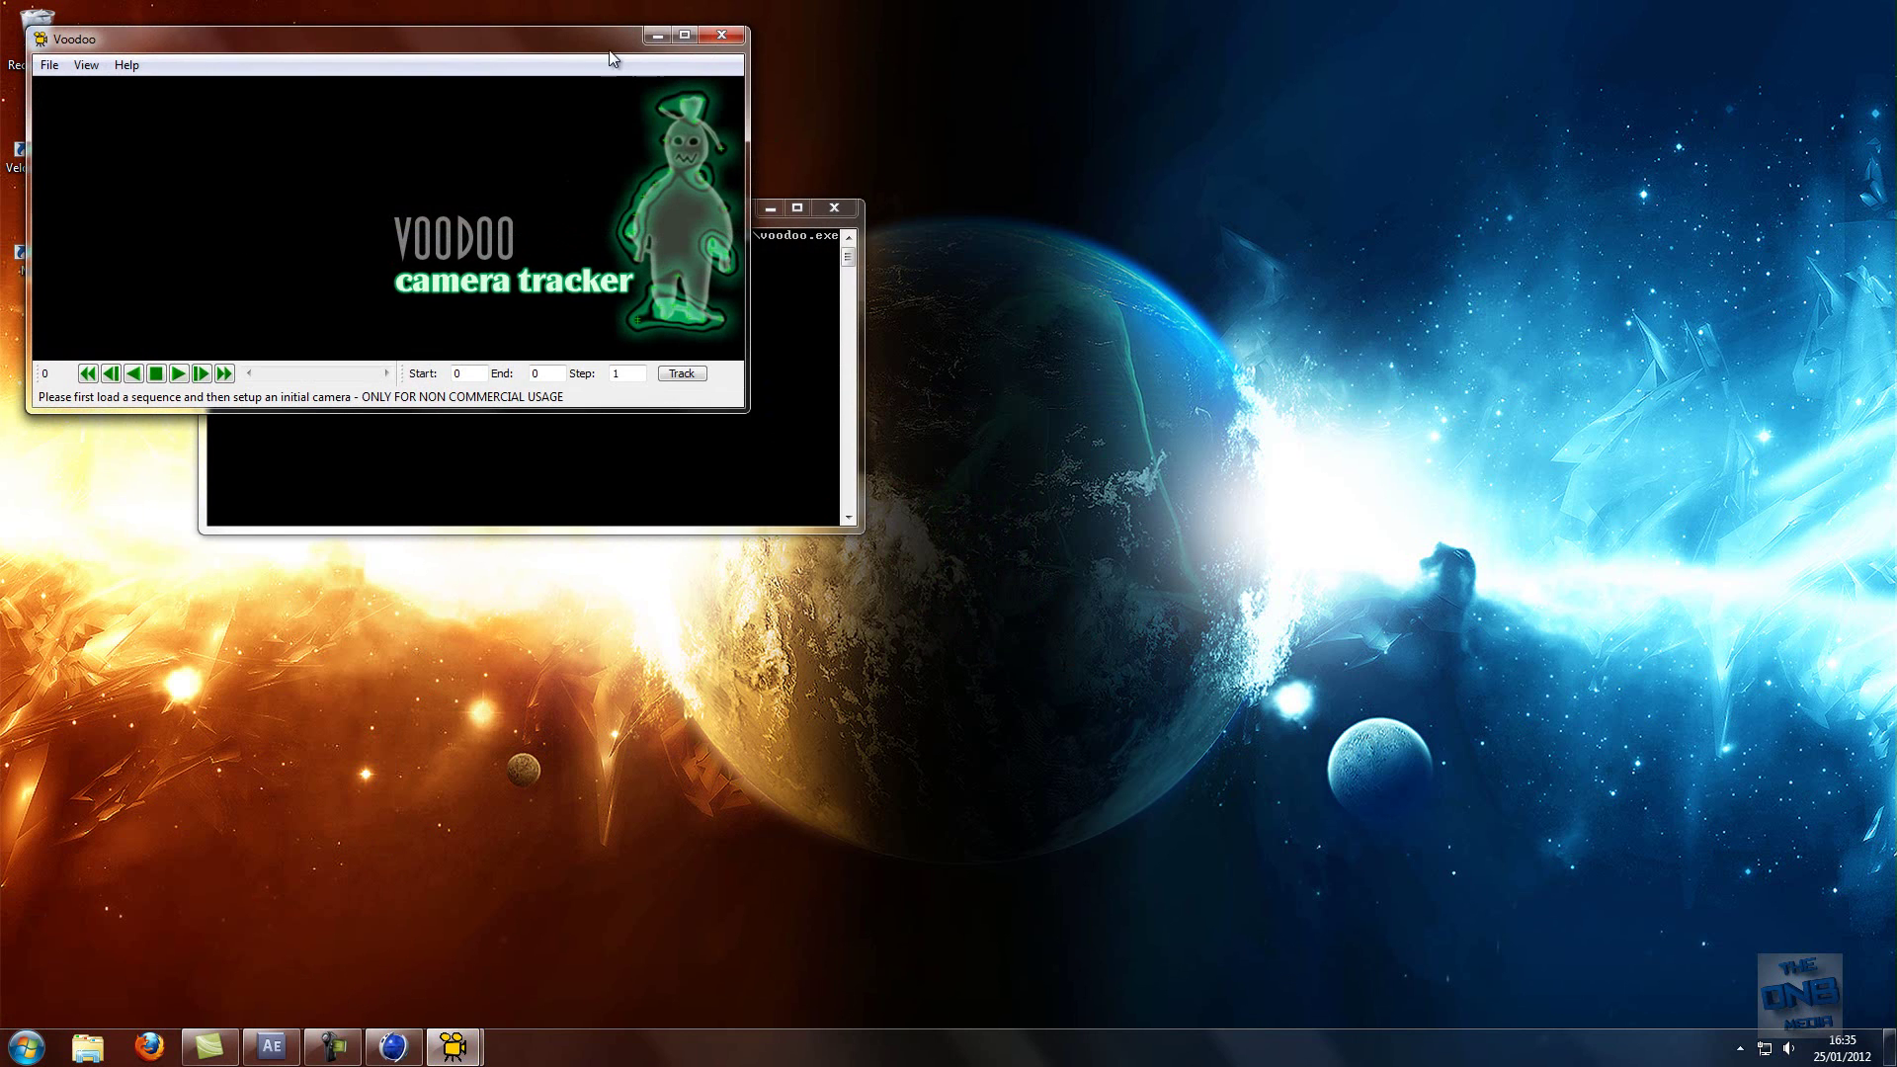
left_click_drag(604, 47, 1049, 383)
left_click(440, 213)
left_click_drag(440, 213, 447, 266)
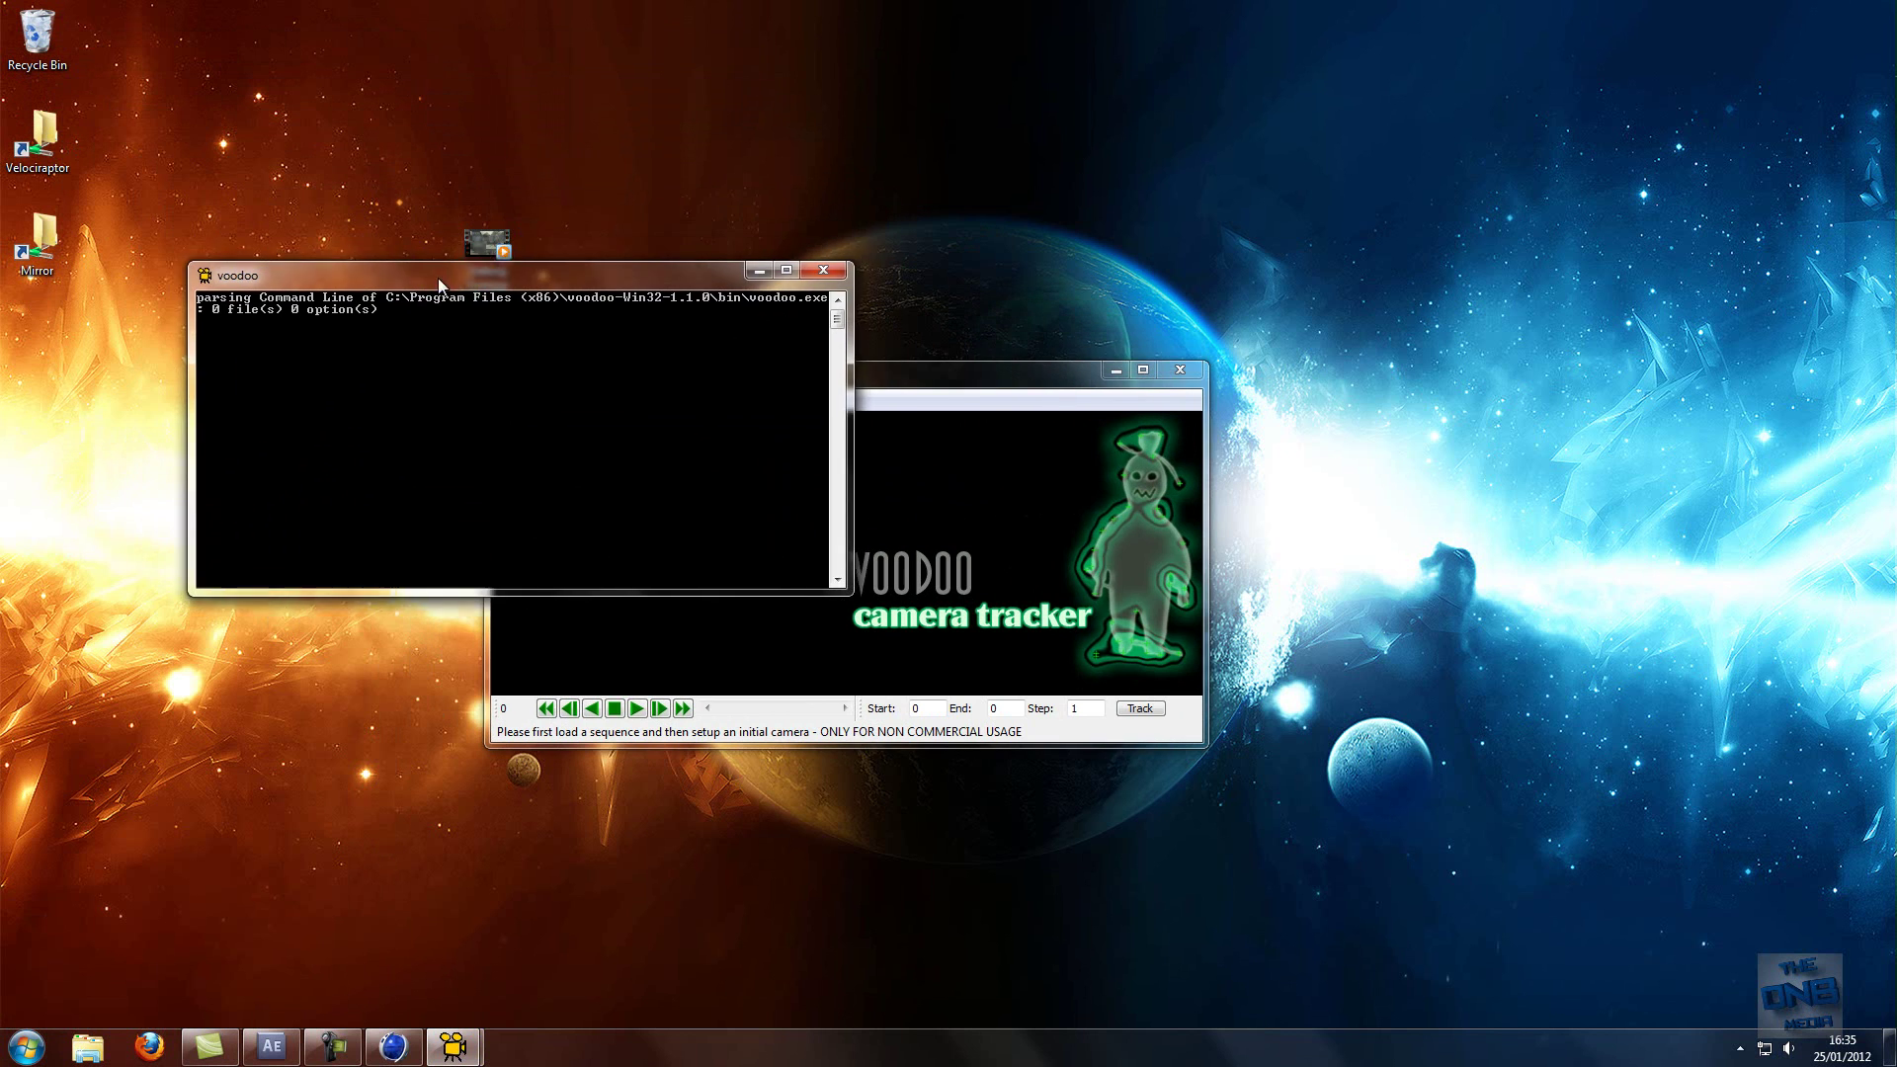
left_click(1022, 385)
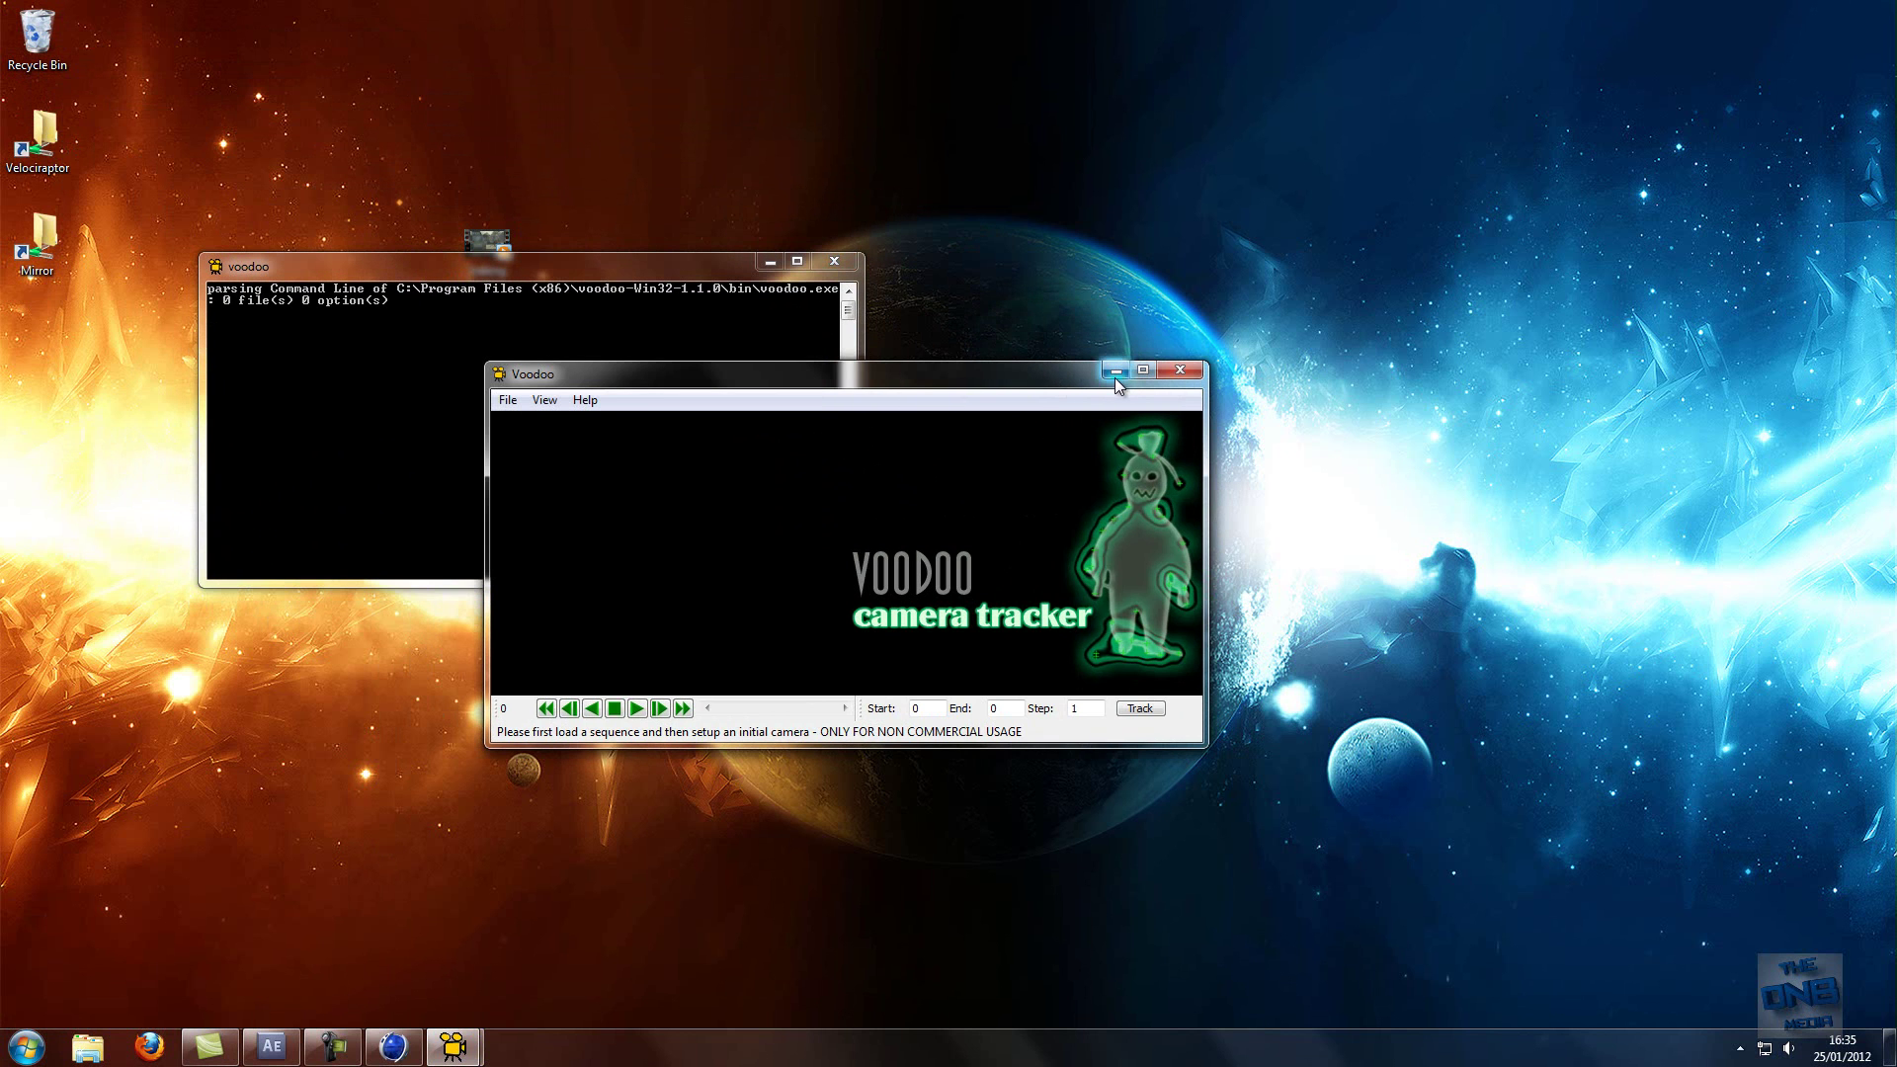
left_click(1107, 376)
- Start a new After Effects project without saving the old one
left_click(770, 262)
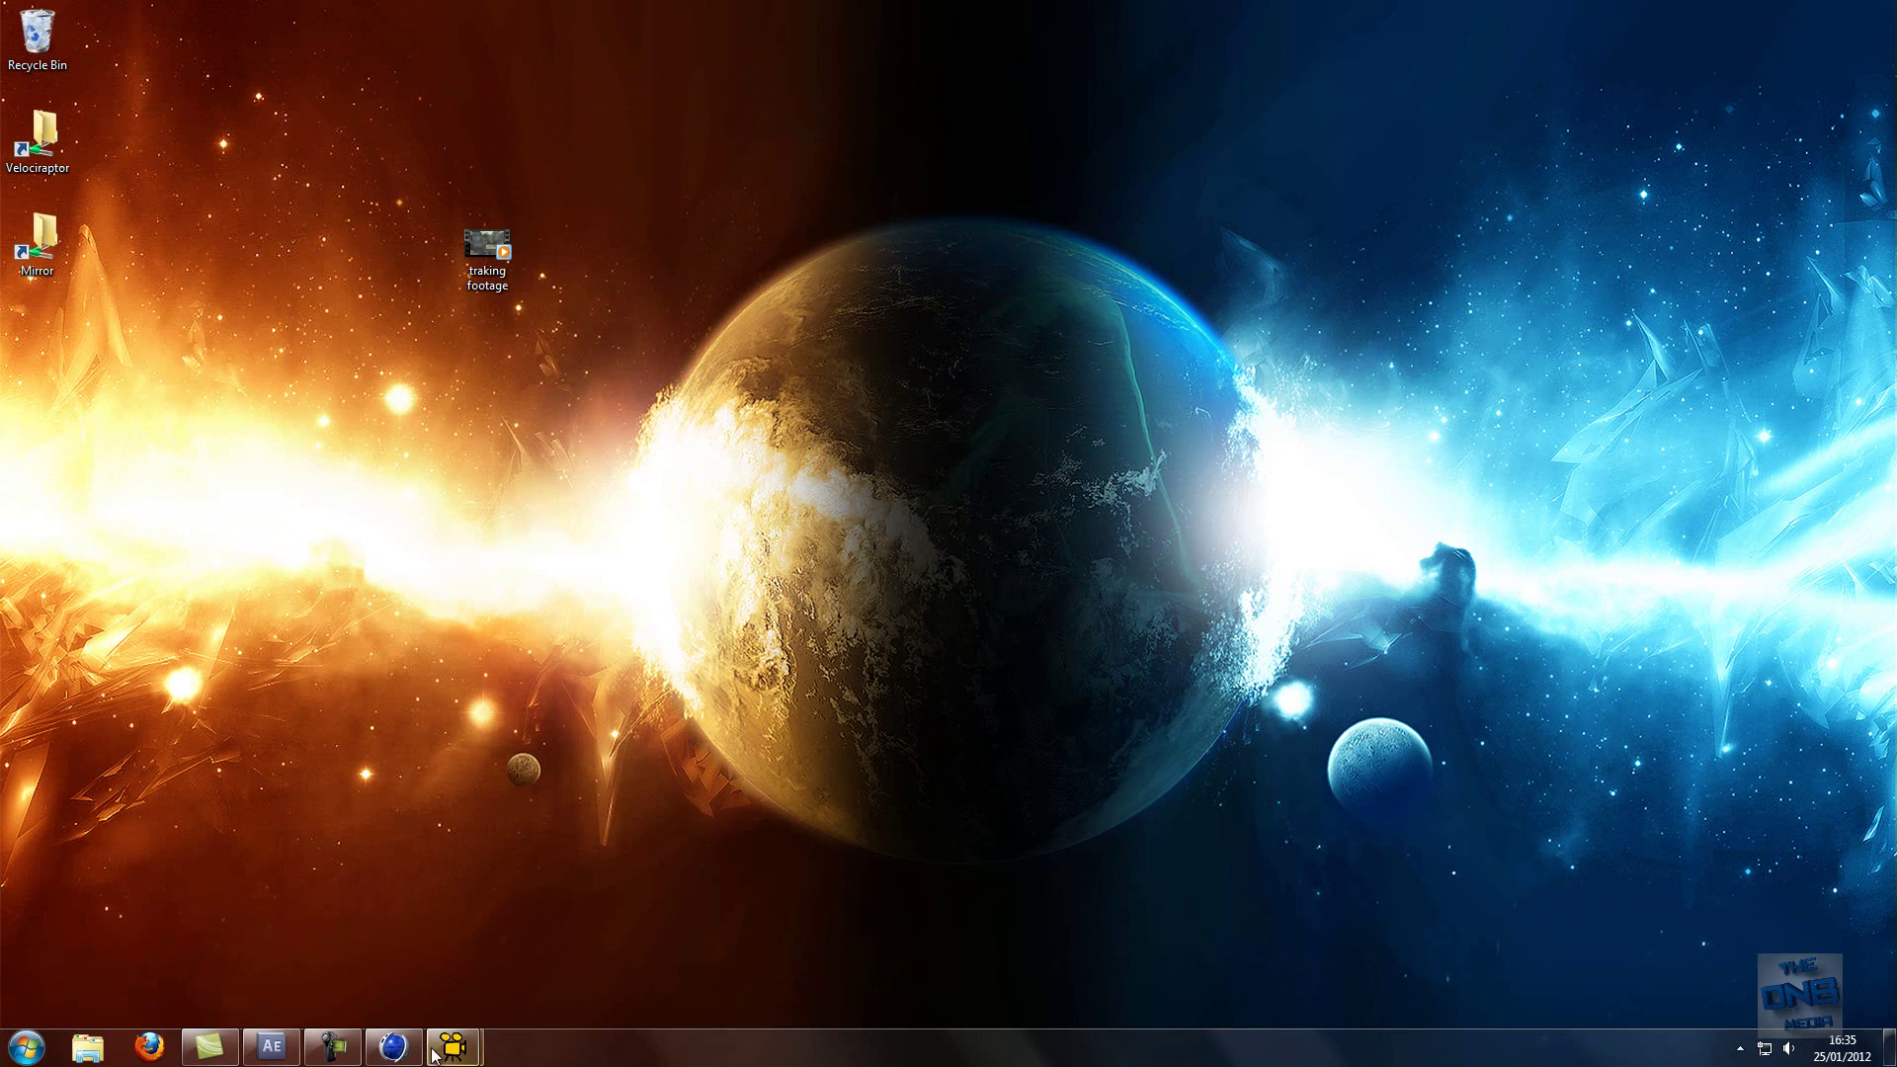
left_click(271, 1046)
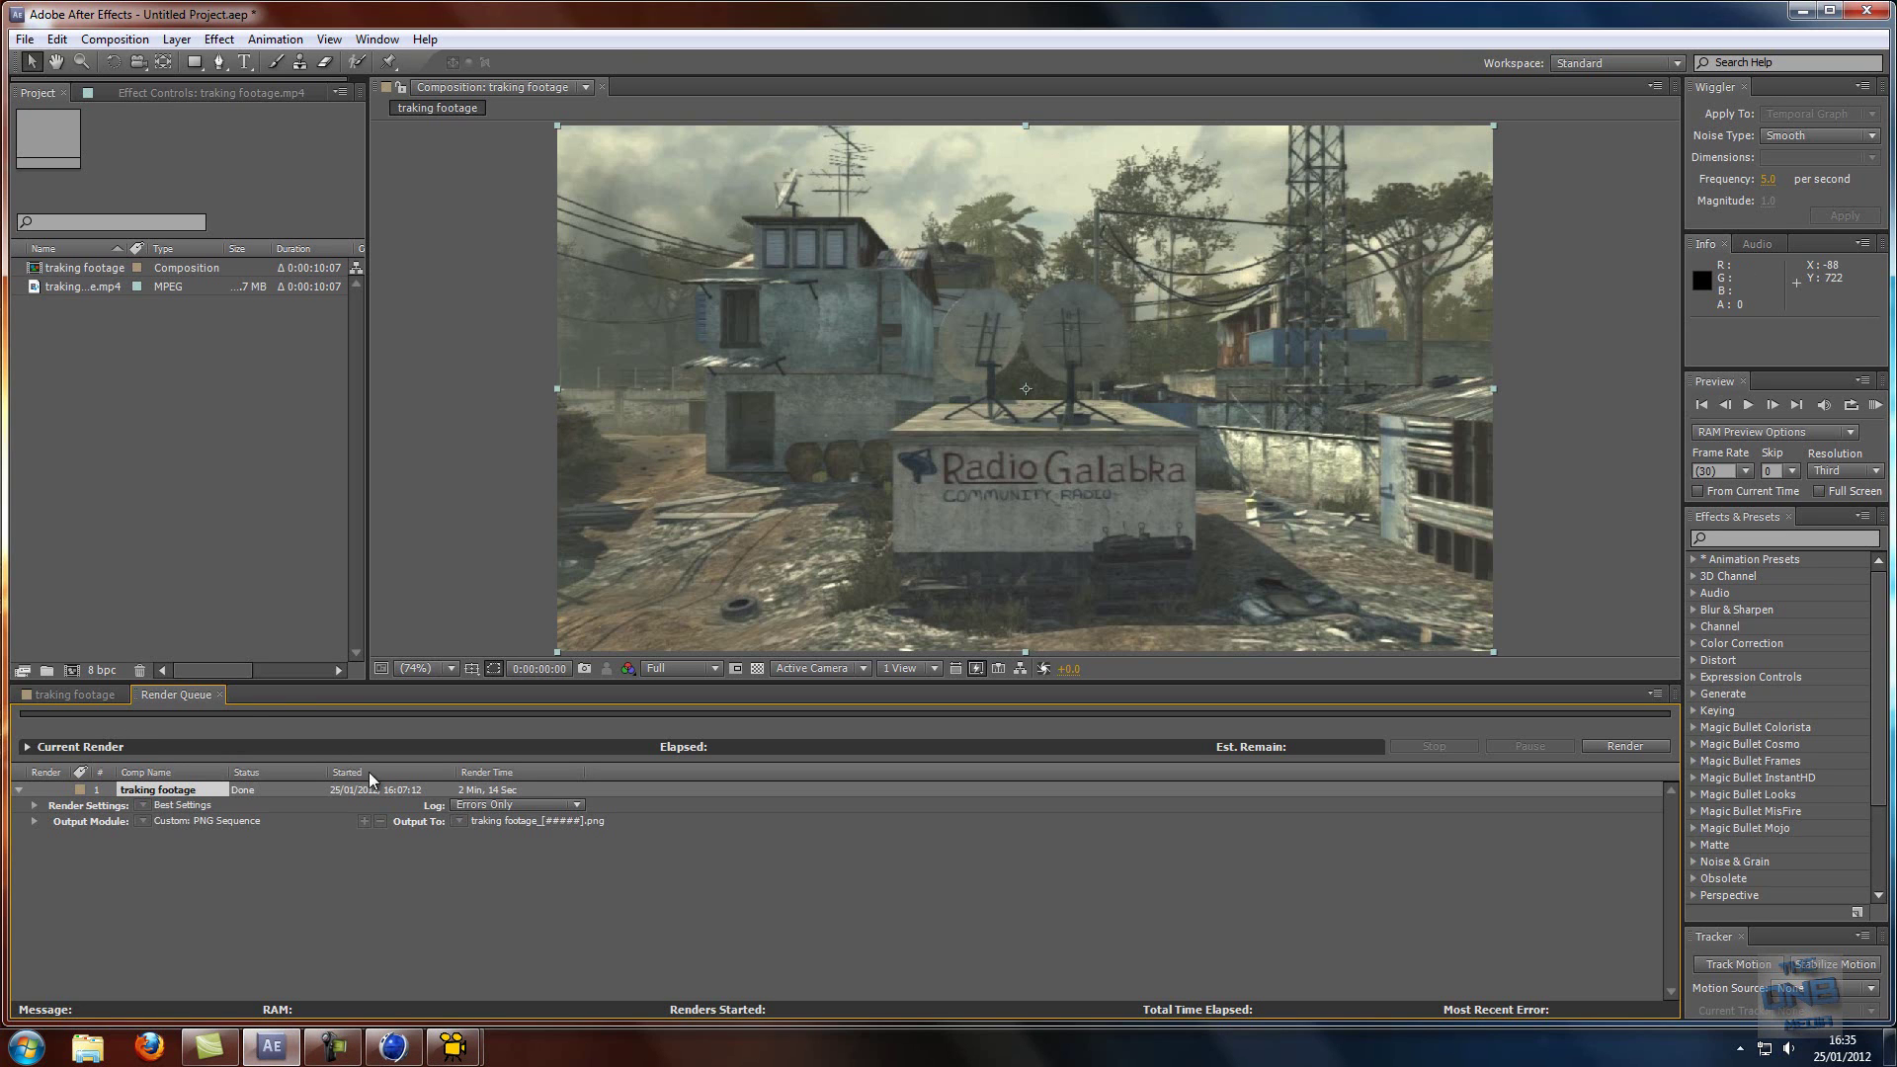
left_click(25, 40)
mouse_move(67, 67)
left_click(390, 62)
left_click(968, 546)
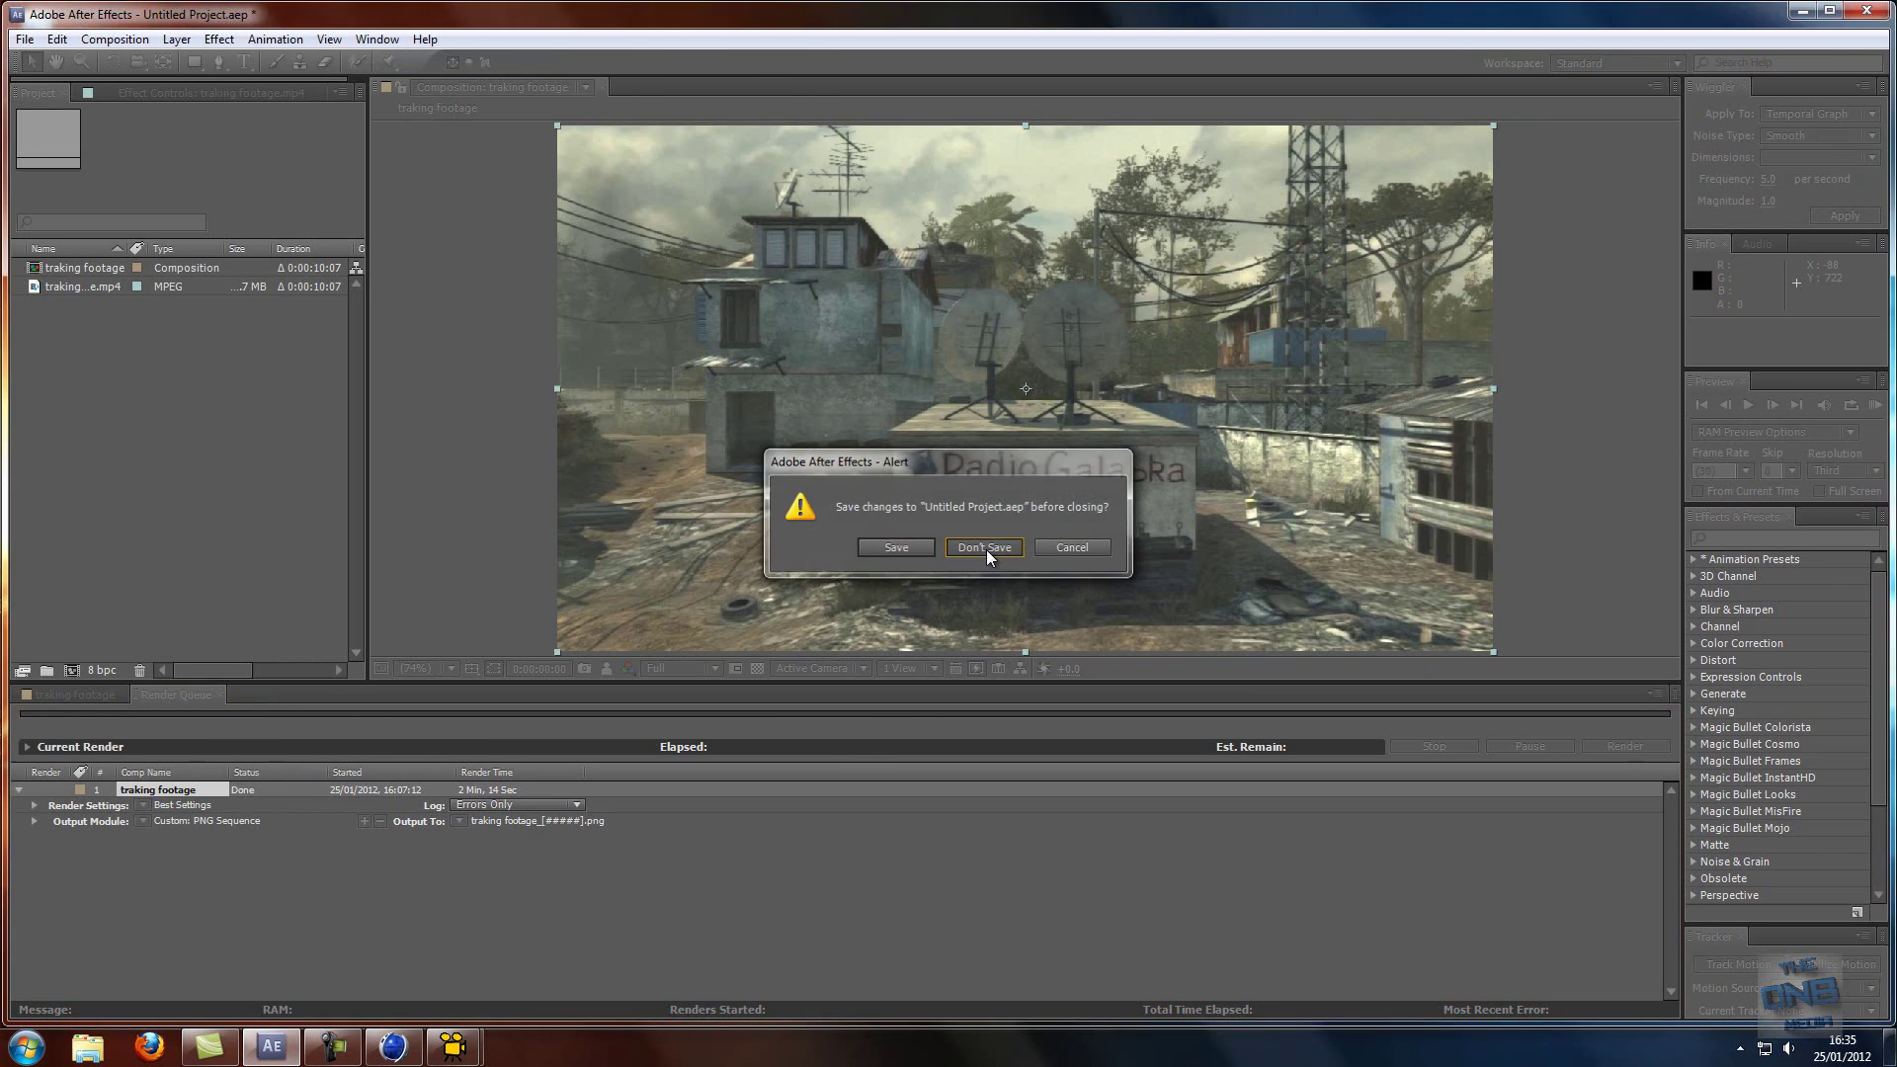
- Import 'traking footage.mp4' and build a composition from it
left_click(25, 39)
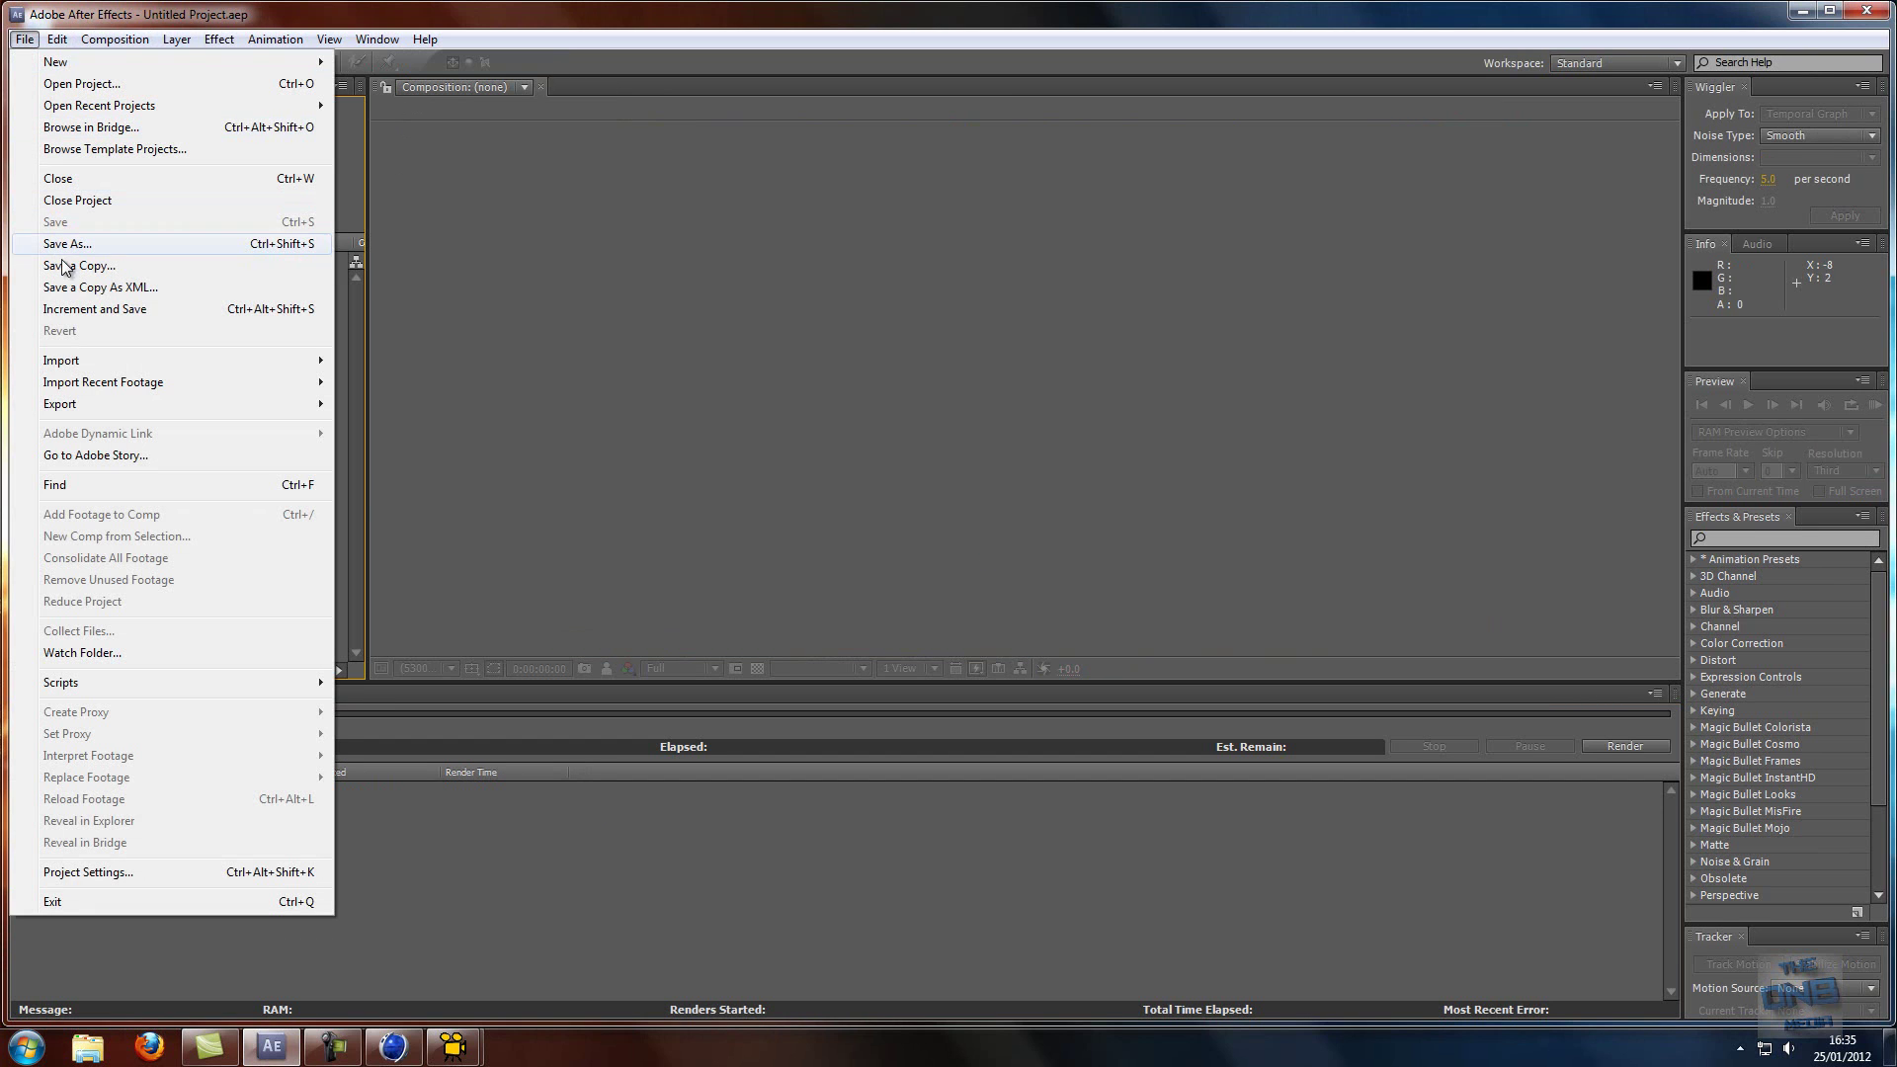
mouse_move(74, 362)
left_click(388, 361)
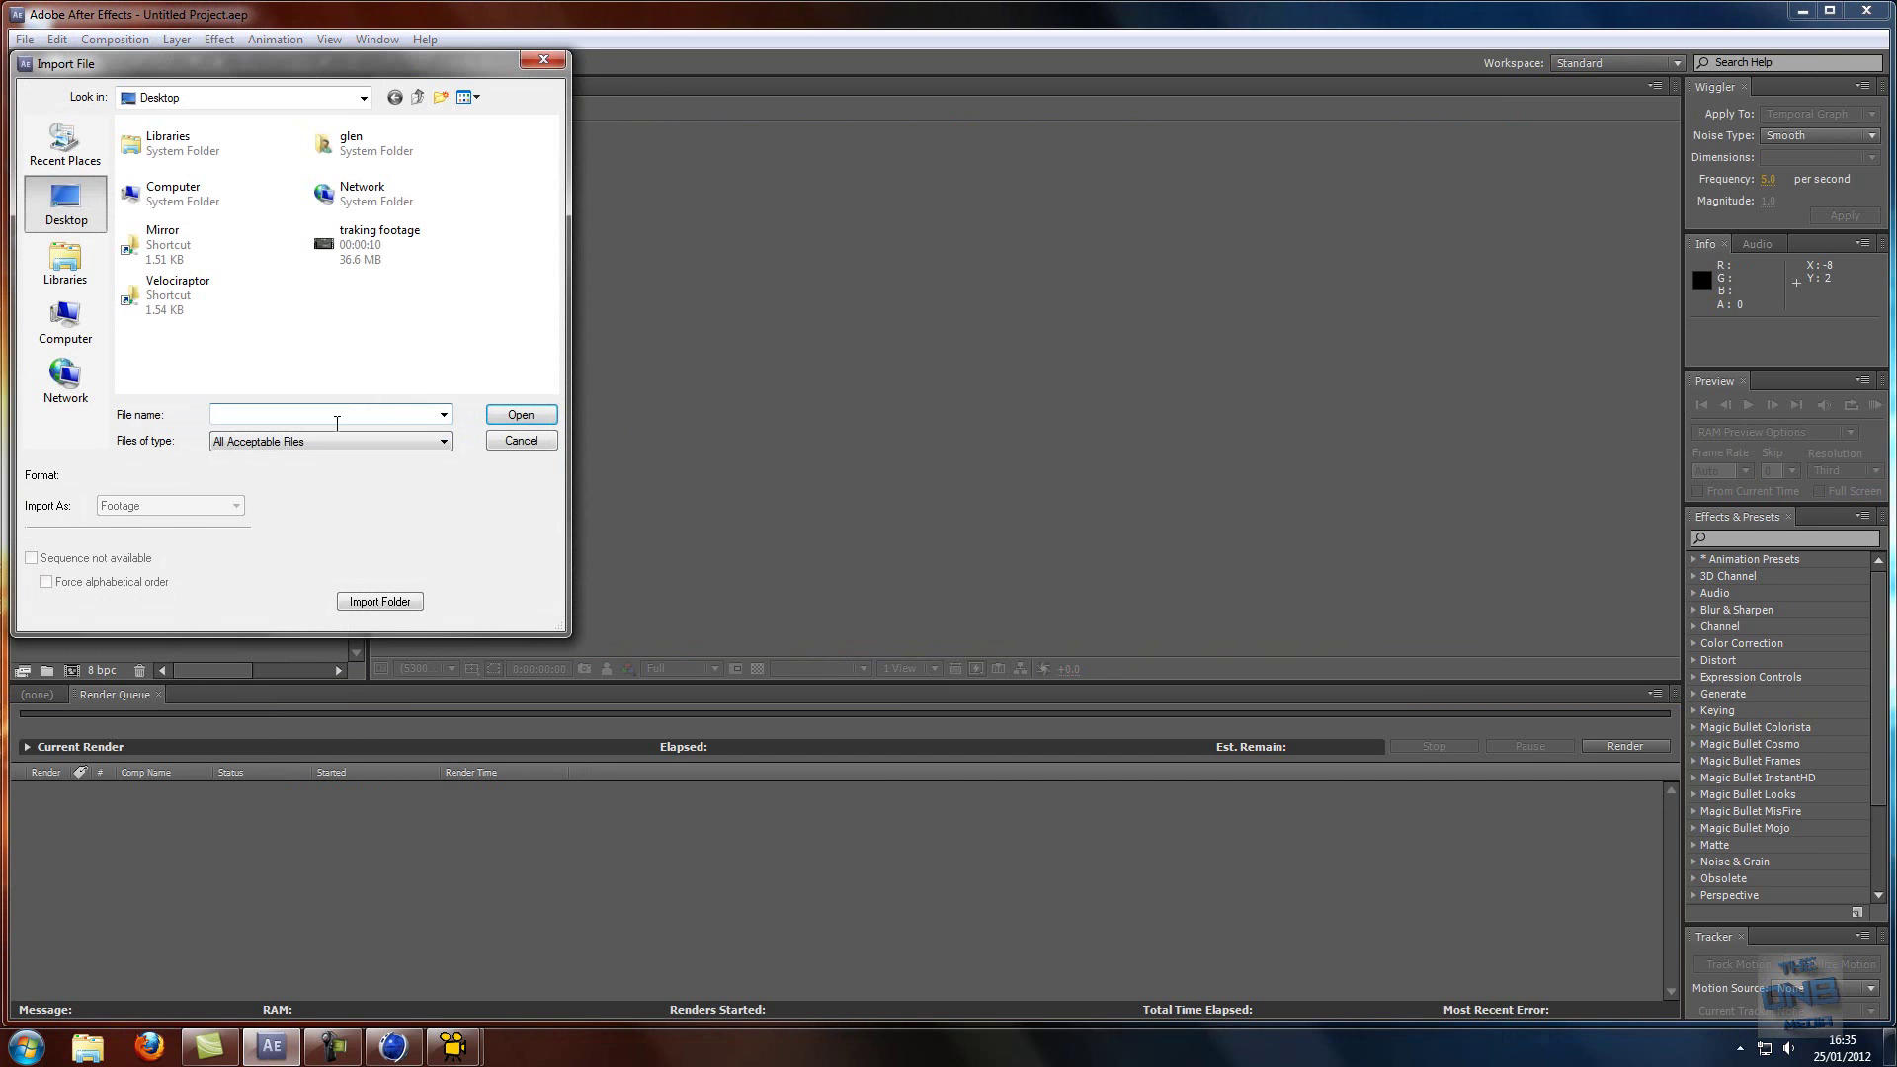
left_click(375, 242)
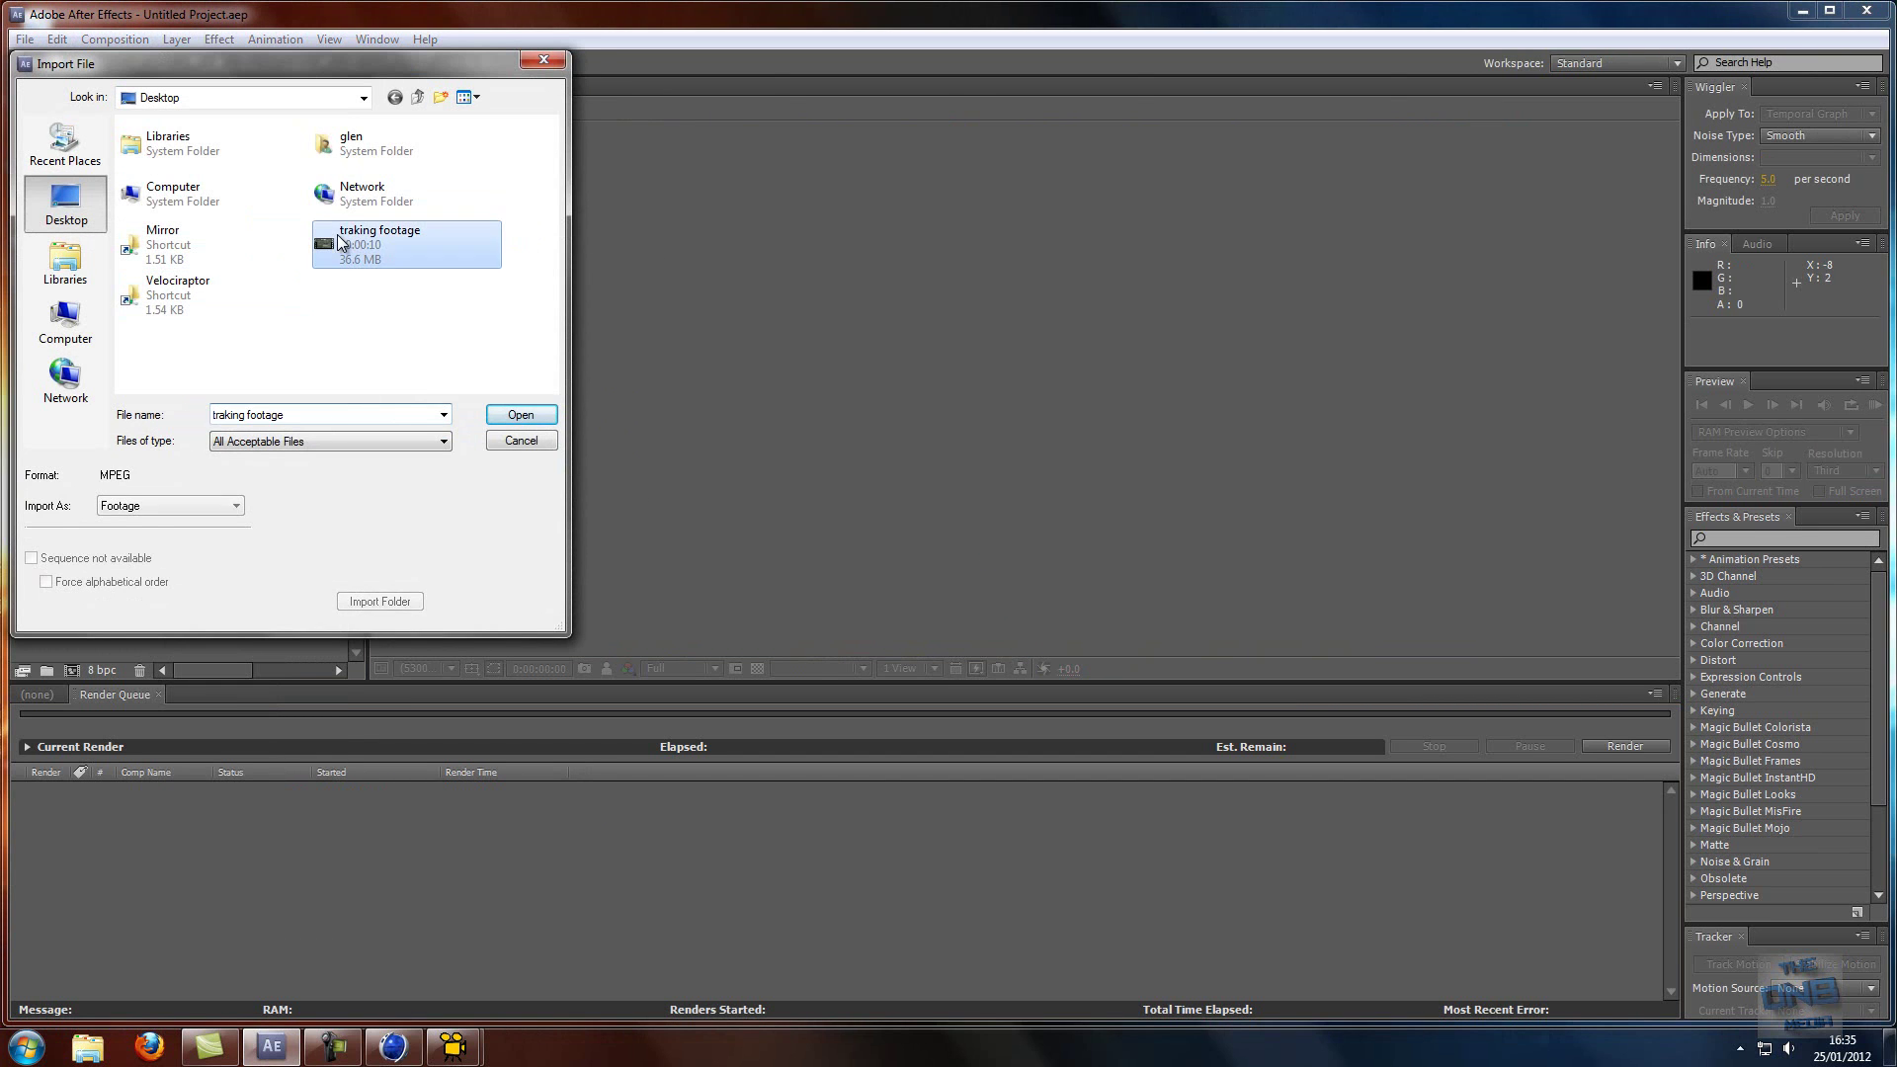
left_click(503, 405)
left_click_drag(92, 637, 72, 670)
- Scrub the traking footage timeline forward to 0:00:06:03
left_click(178, 695)
left_click(219, 695)
left_click_drag(598, 733, 544, 726)
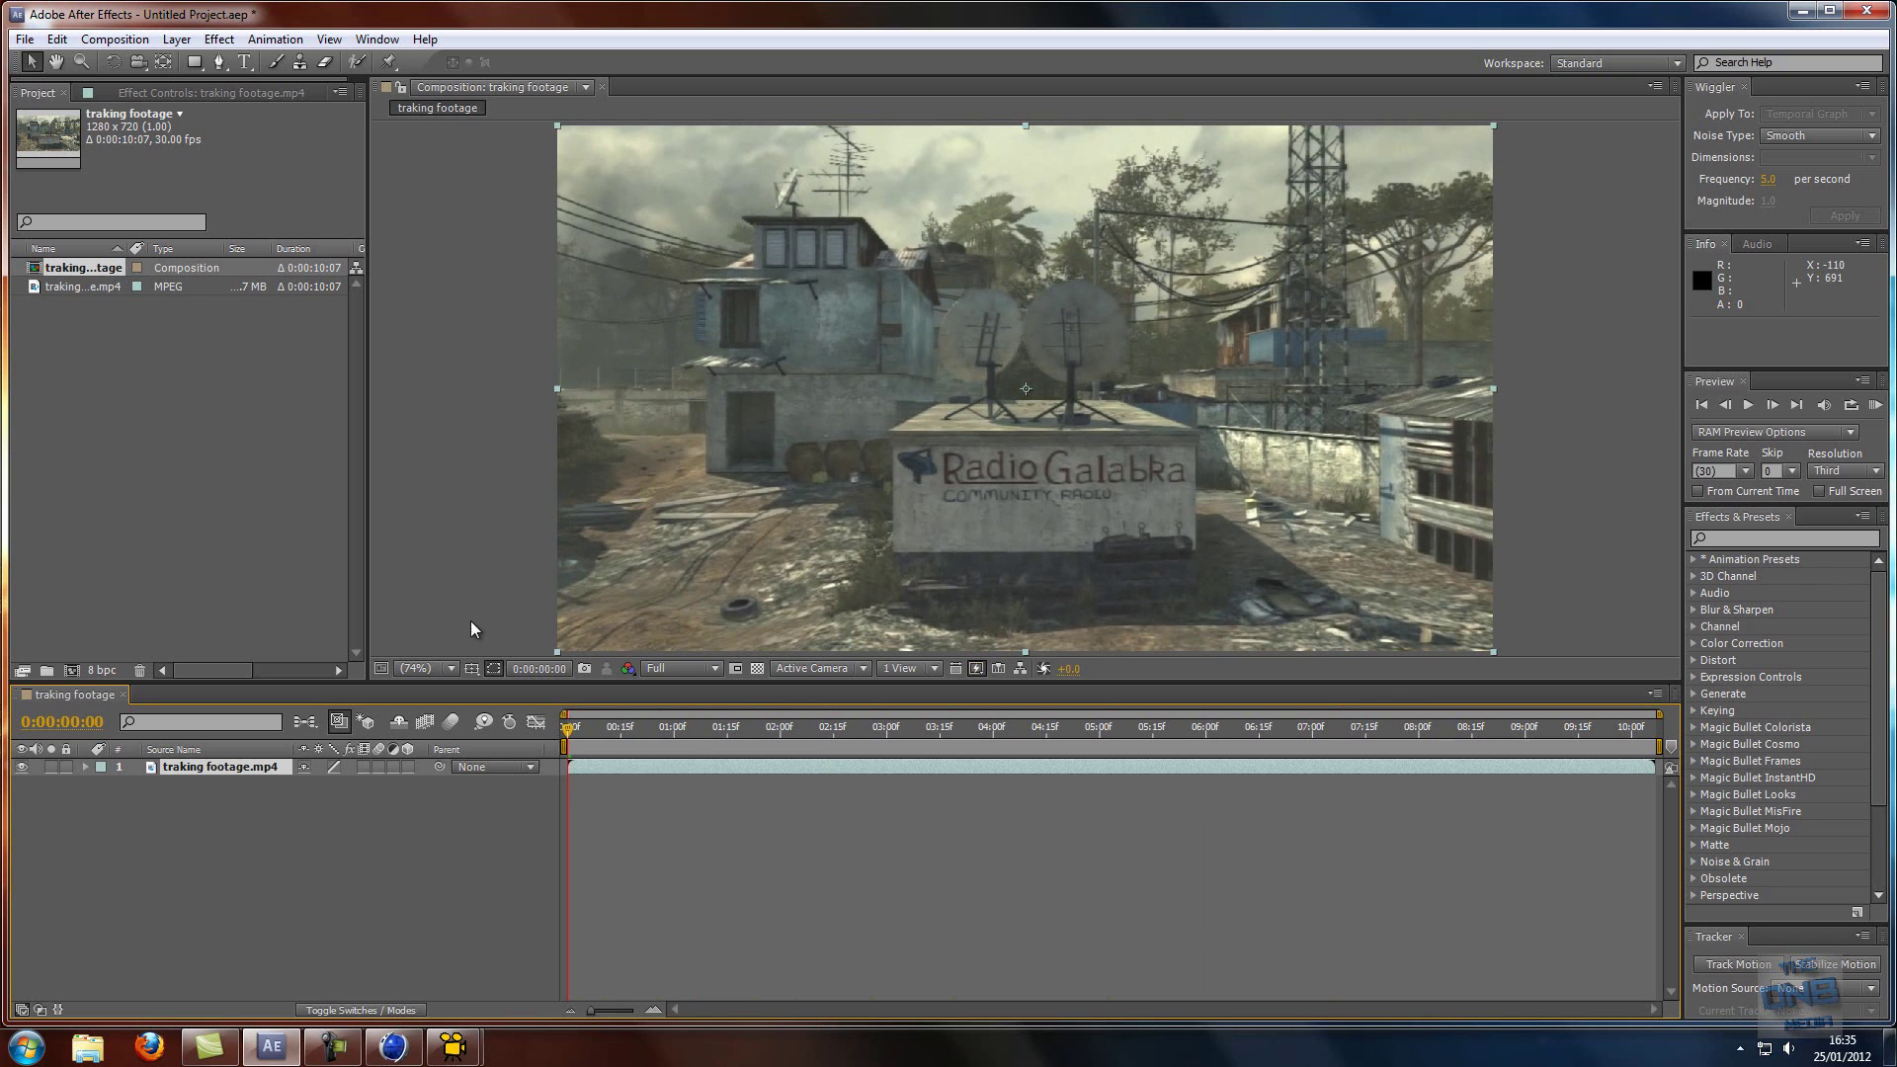
- Add the composition to the render queue with PNG Sequence as the output format
left_click(115, 40)
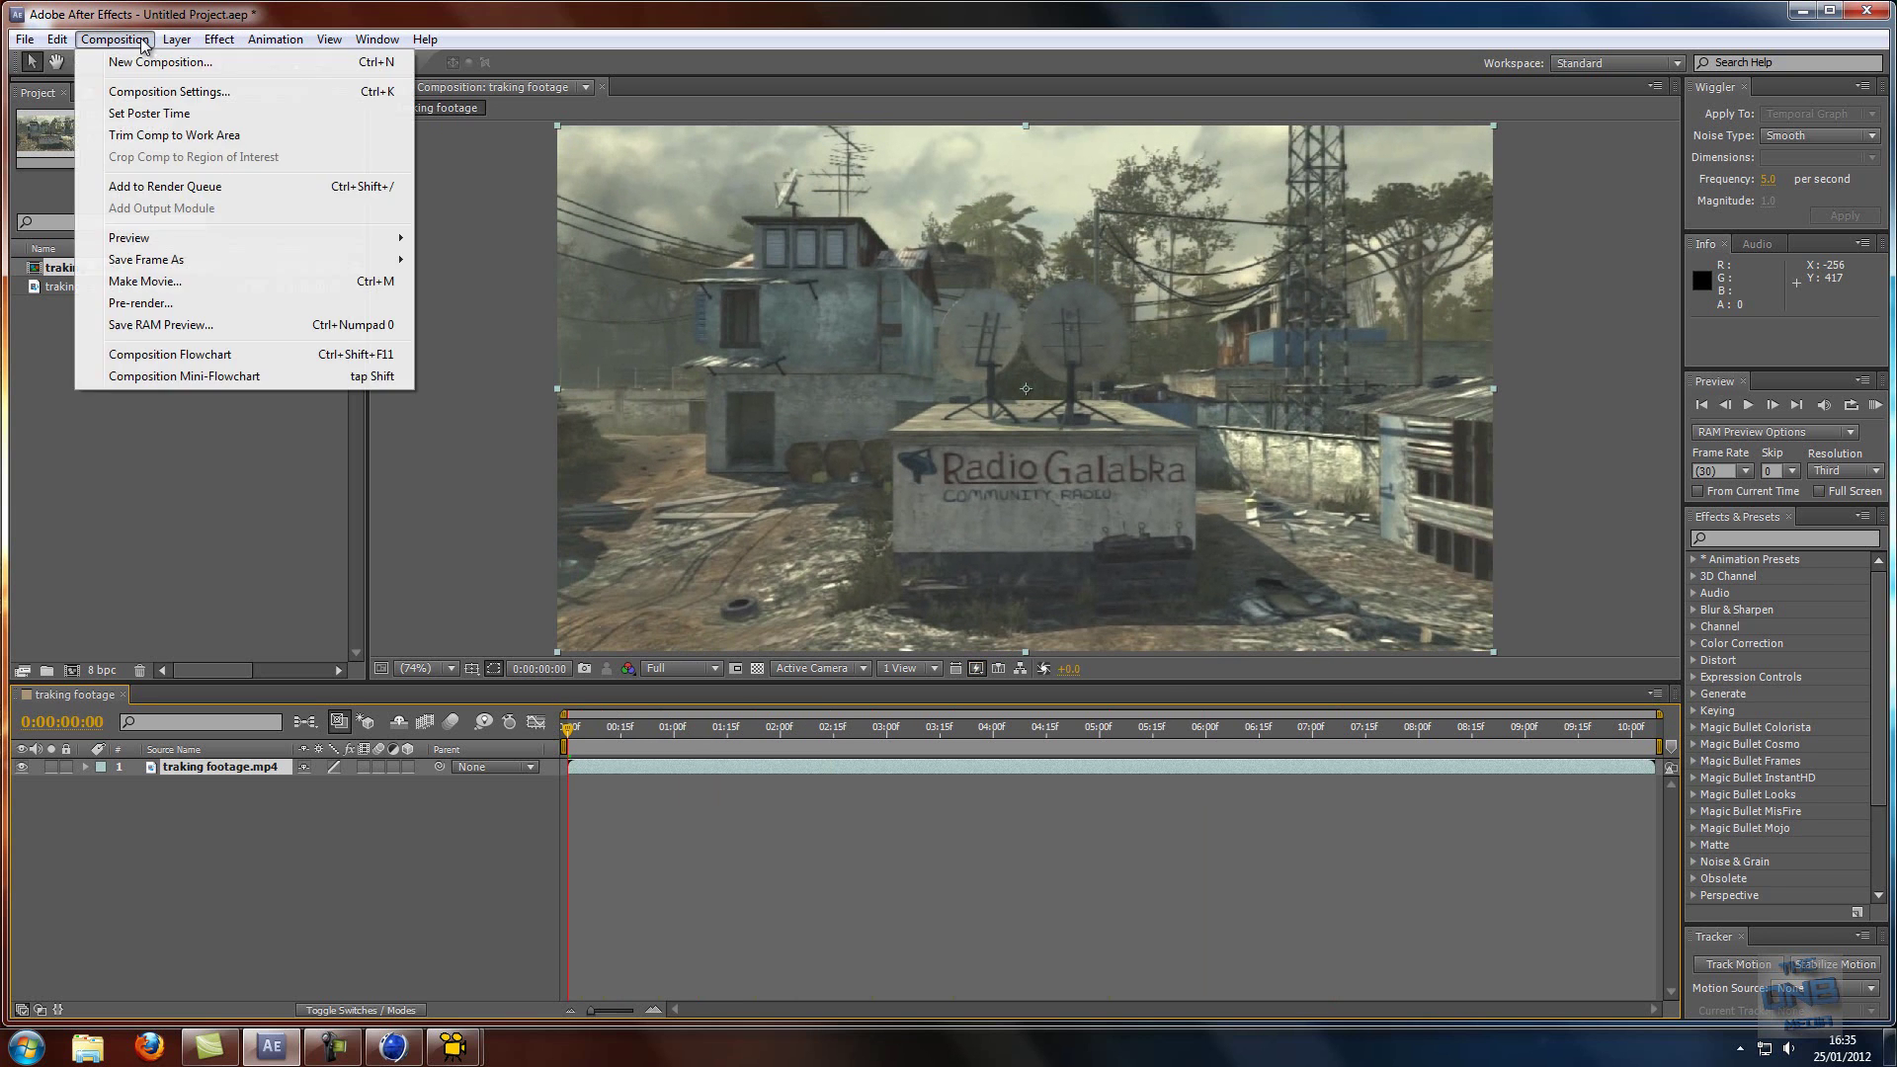
left_click(153, 185)
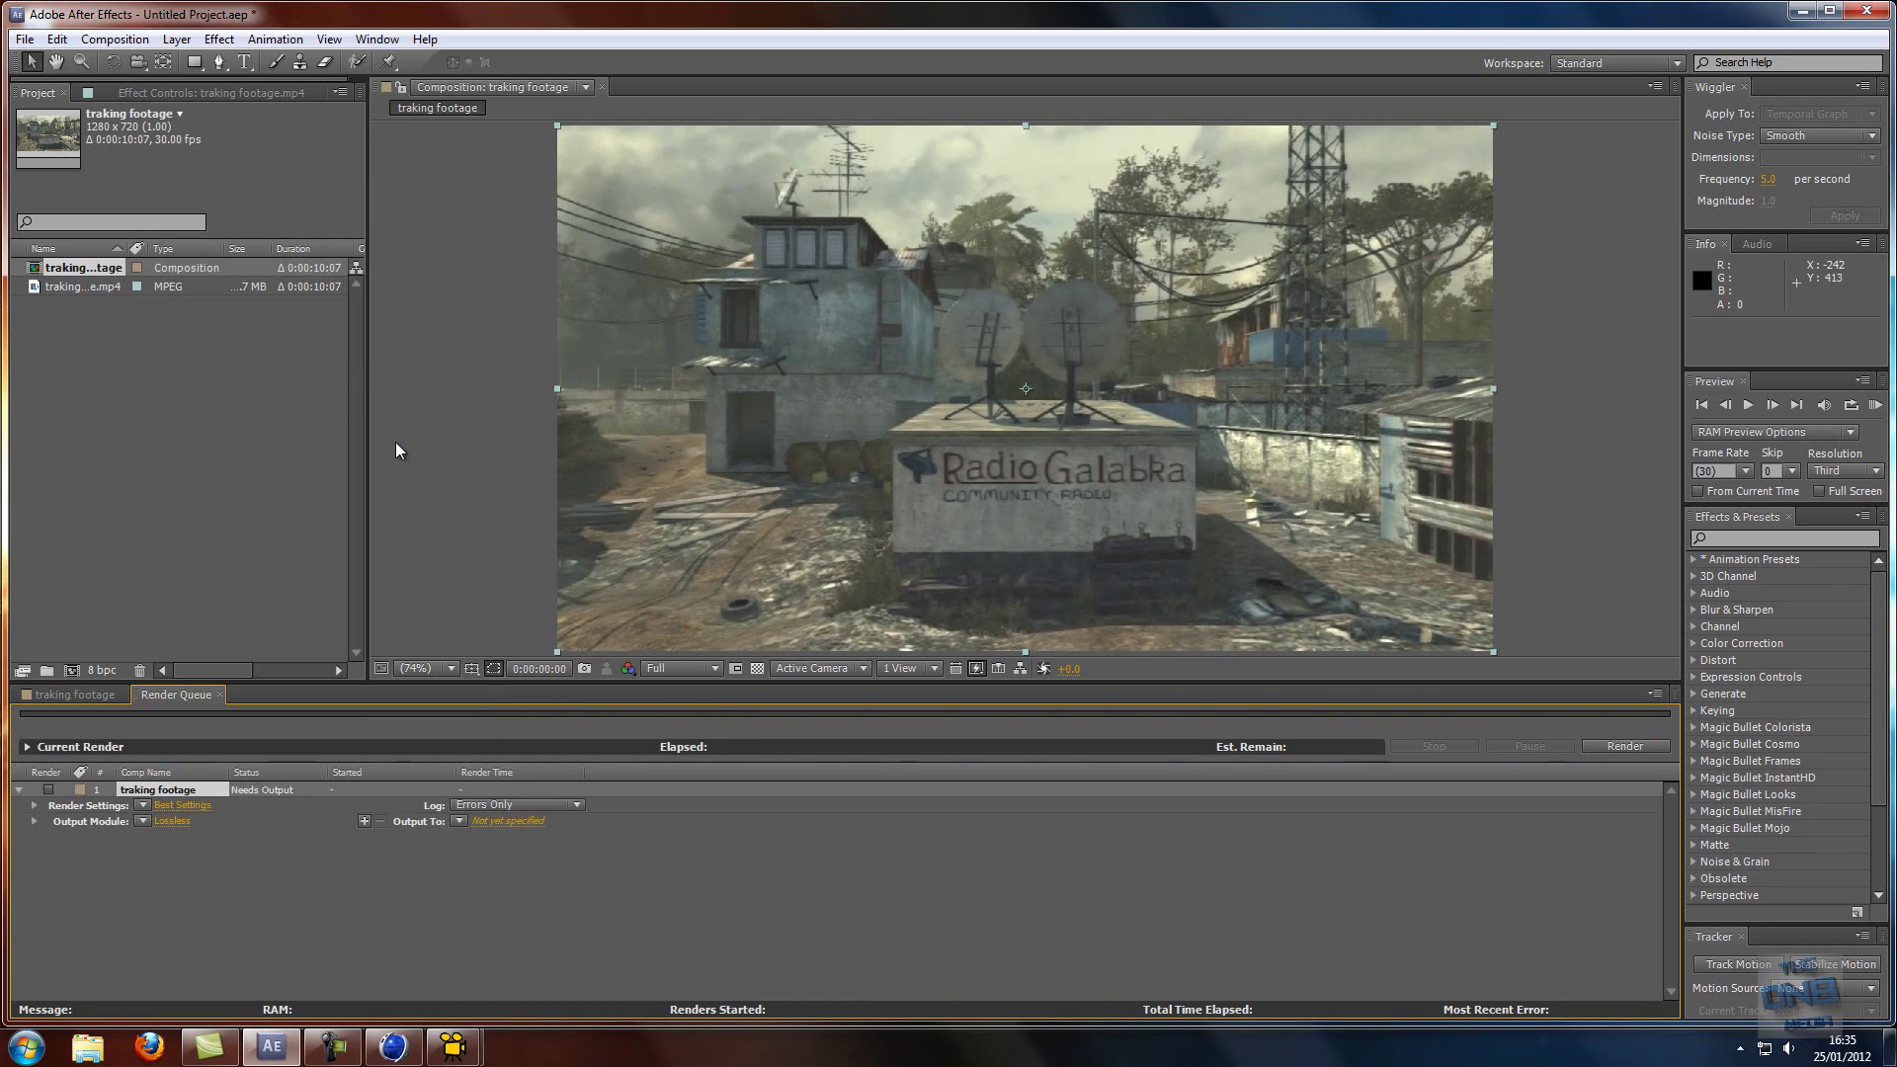
left_click(161, 820)
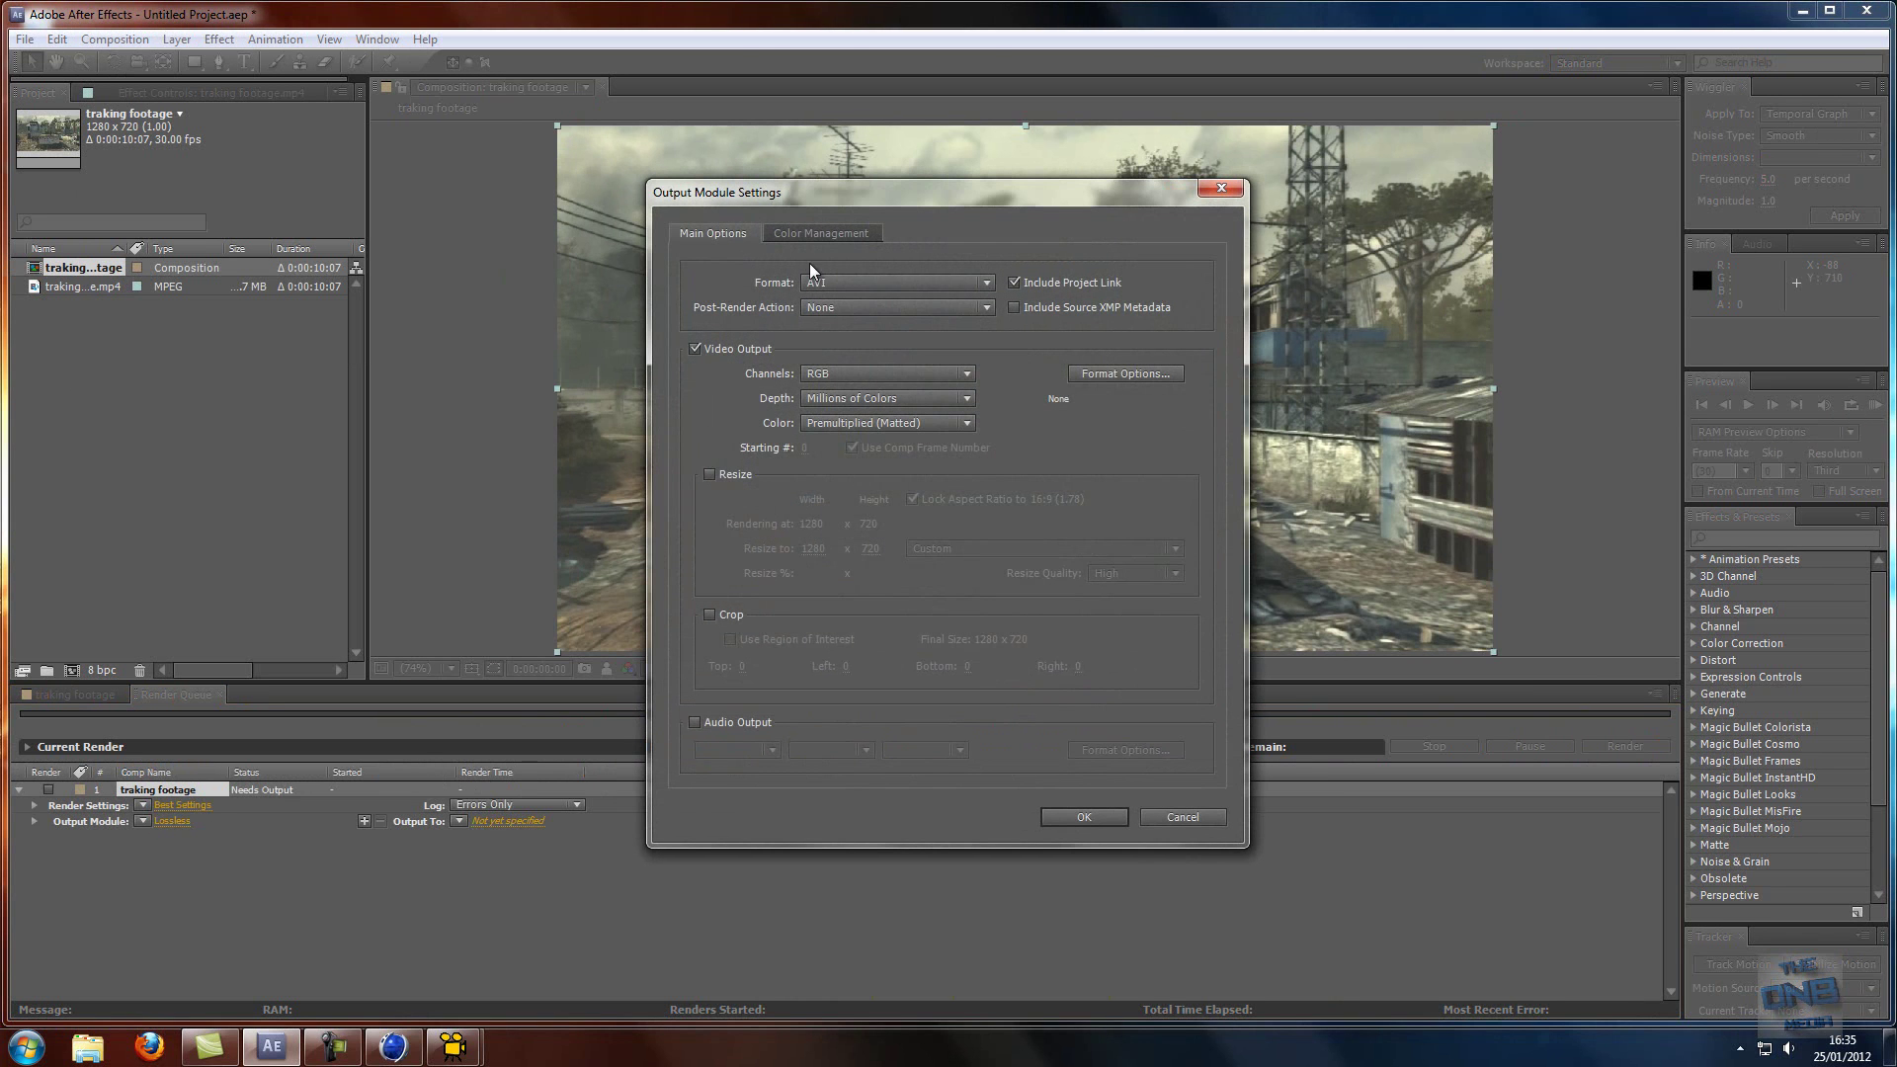
left_click(817, 284)
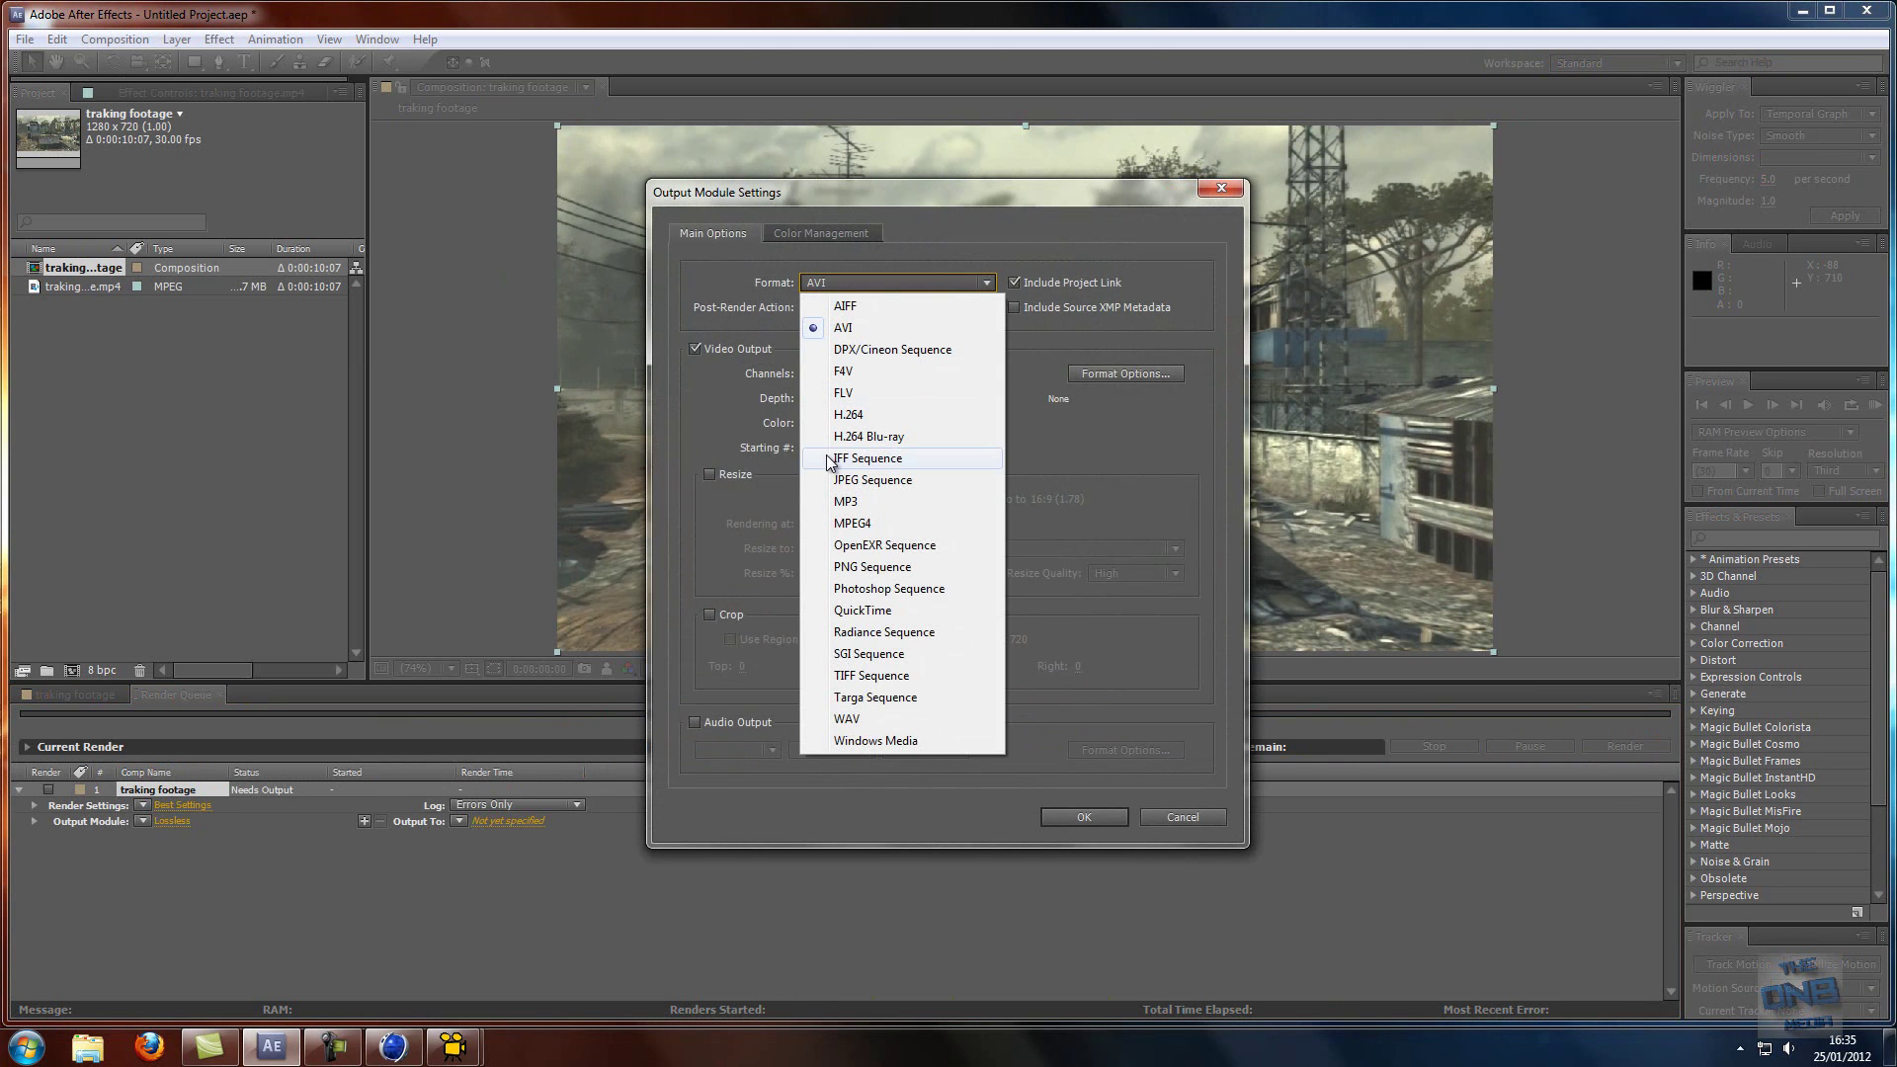
left_click(840, 567)
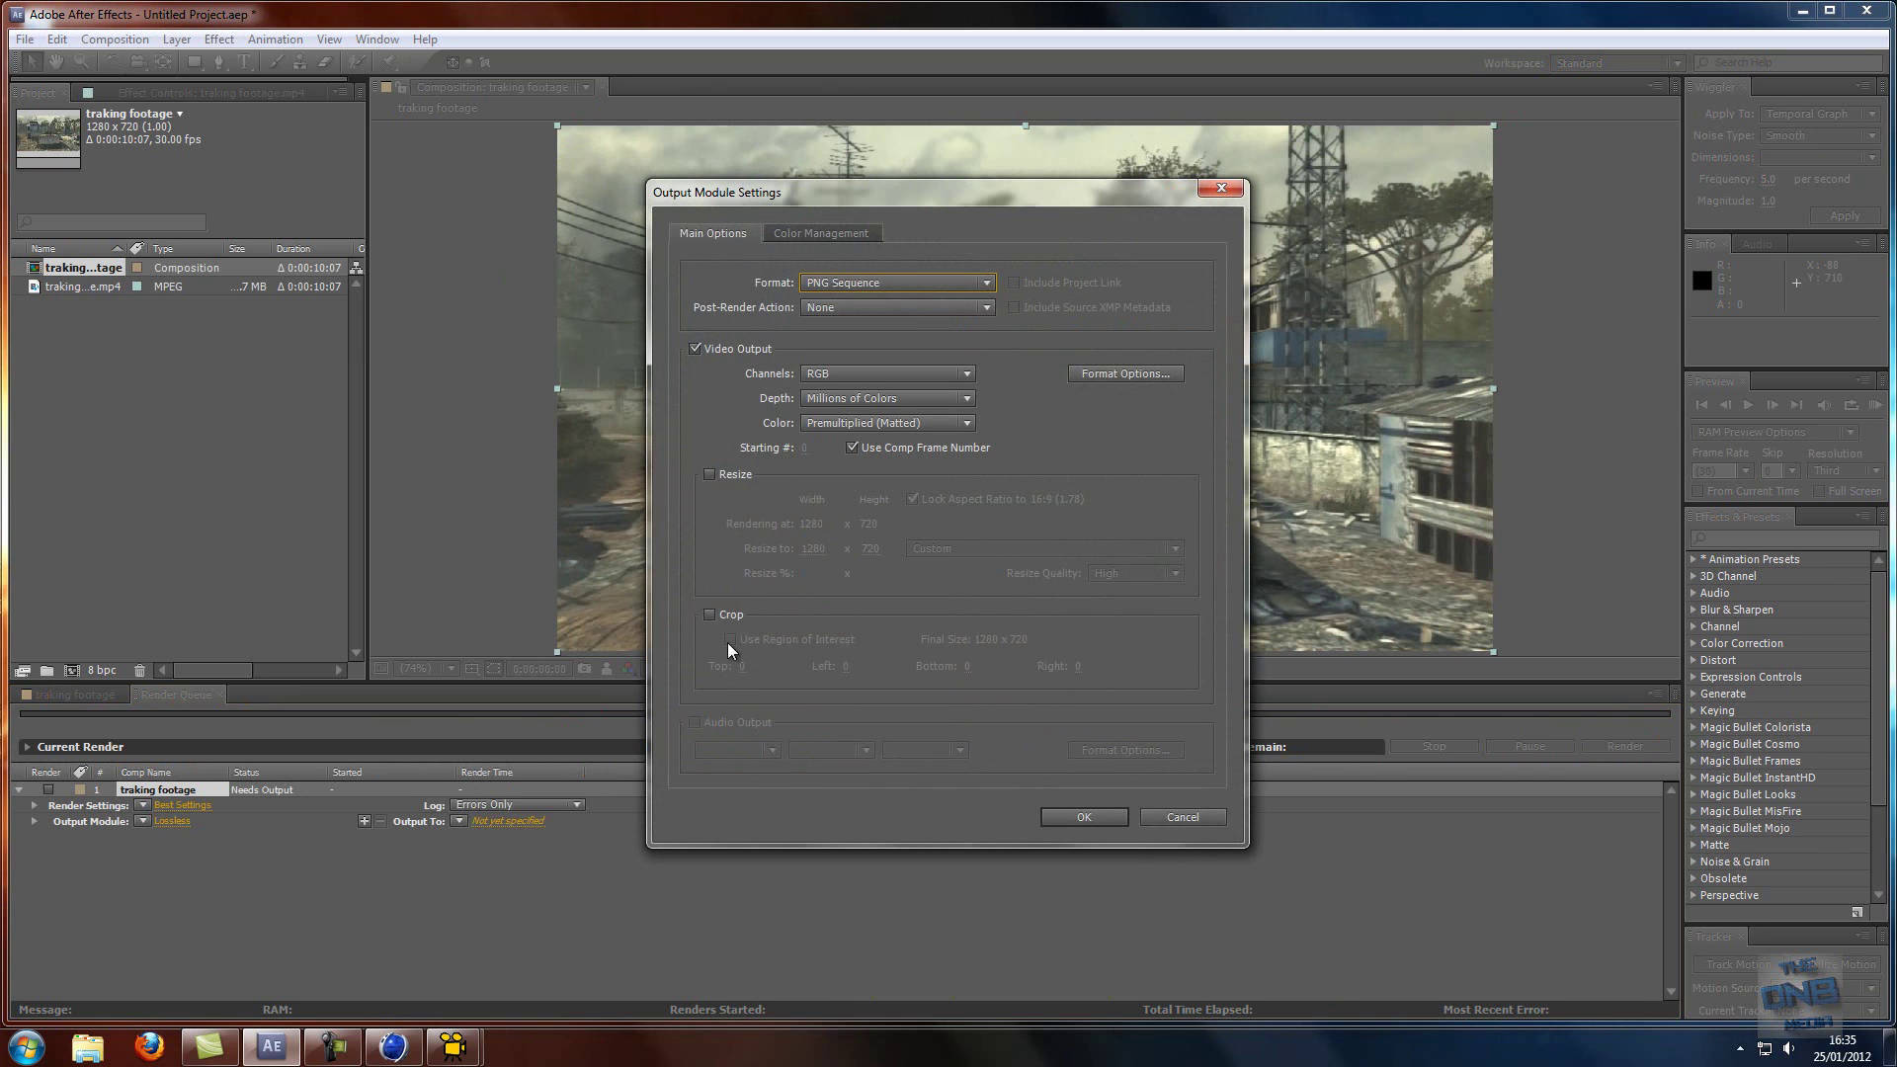
left_click(1077, 819)
- Set the render output to a new Desktop folder named 'traking stuff'
left_click(508, 821)
left_click(309, 400)
right_click(310, 396)
left_click(260, 420)
right_click(324, 405)
mouse_move(365, 593)
left_click(563, 584)
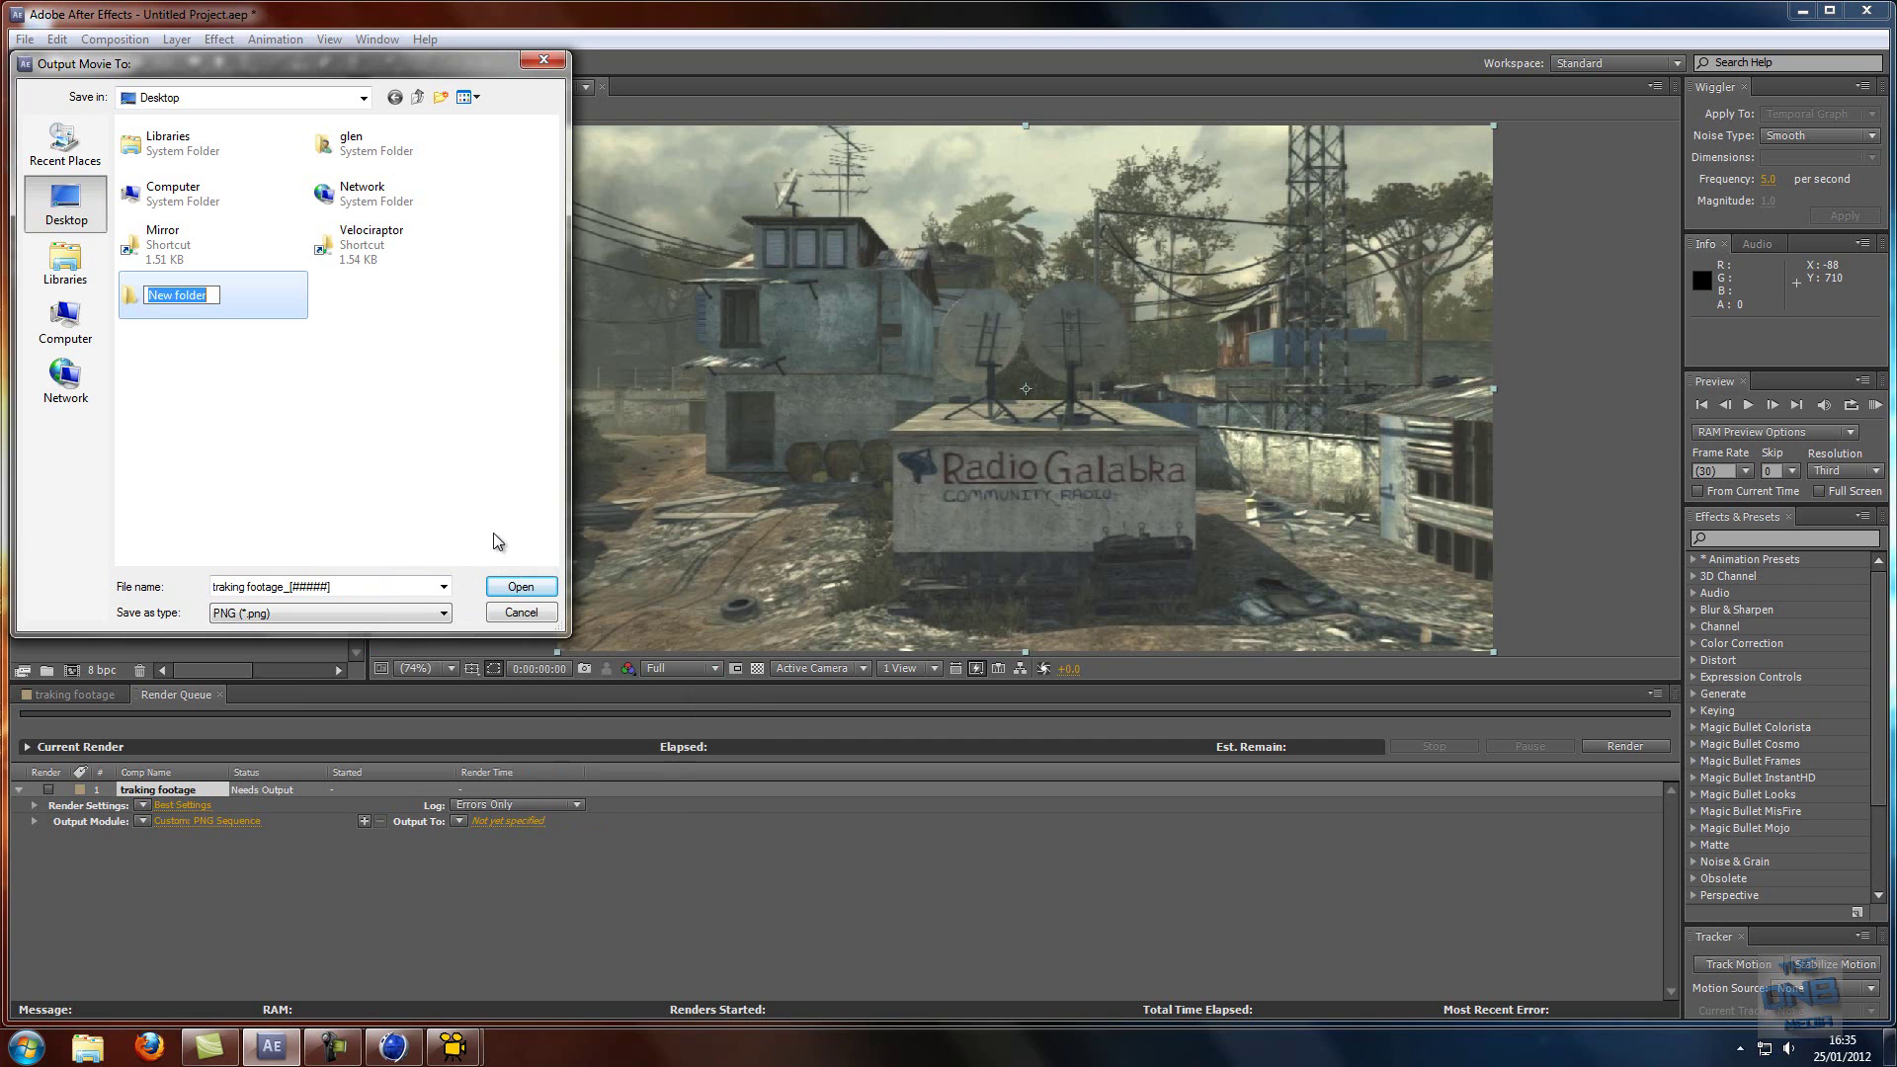
type("traking stuff")
key("Return")
double_click(219, 309)
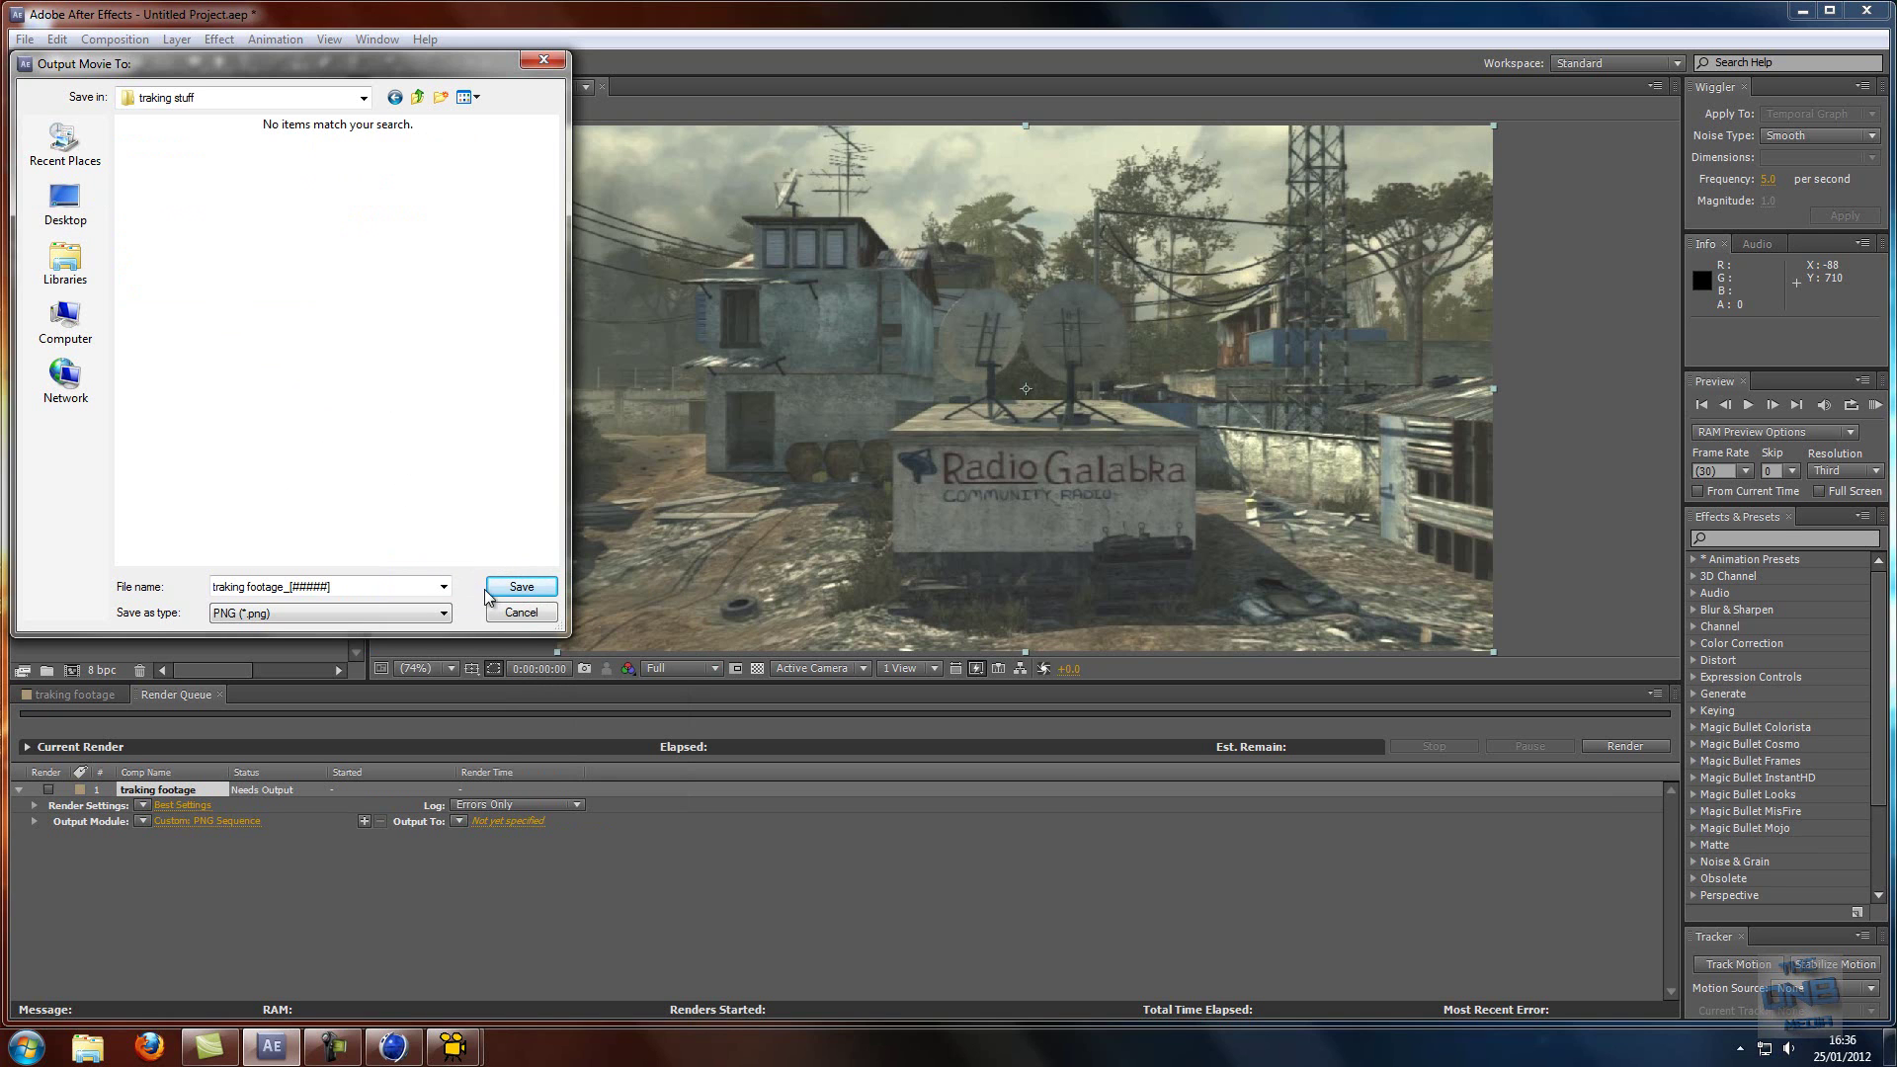
left_click(520, 587)
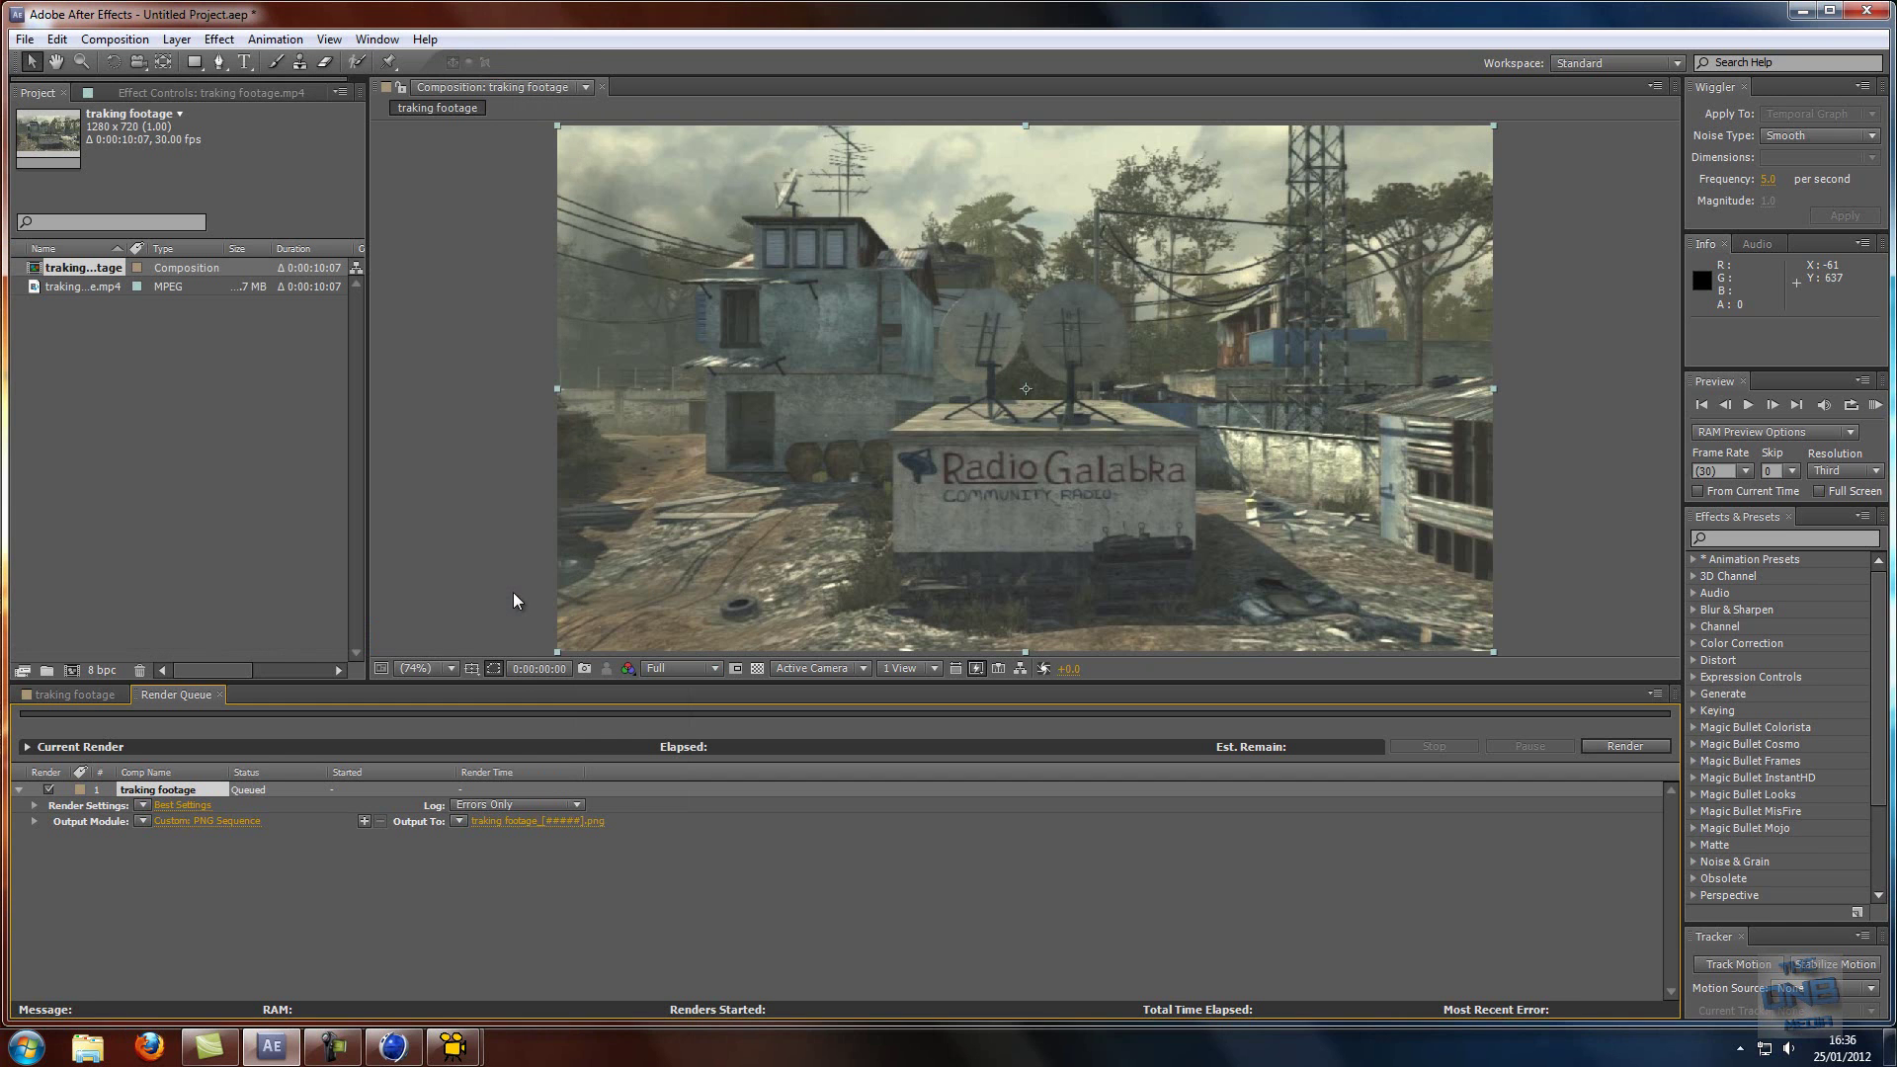
- Accept the render settings, render 'traking footage' to PNG frames, then minimize After Effects
left_click(186, 806)
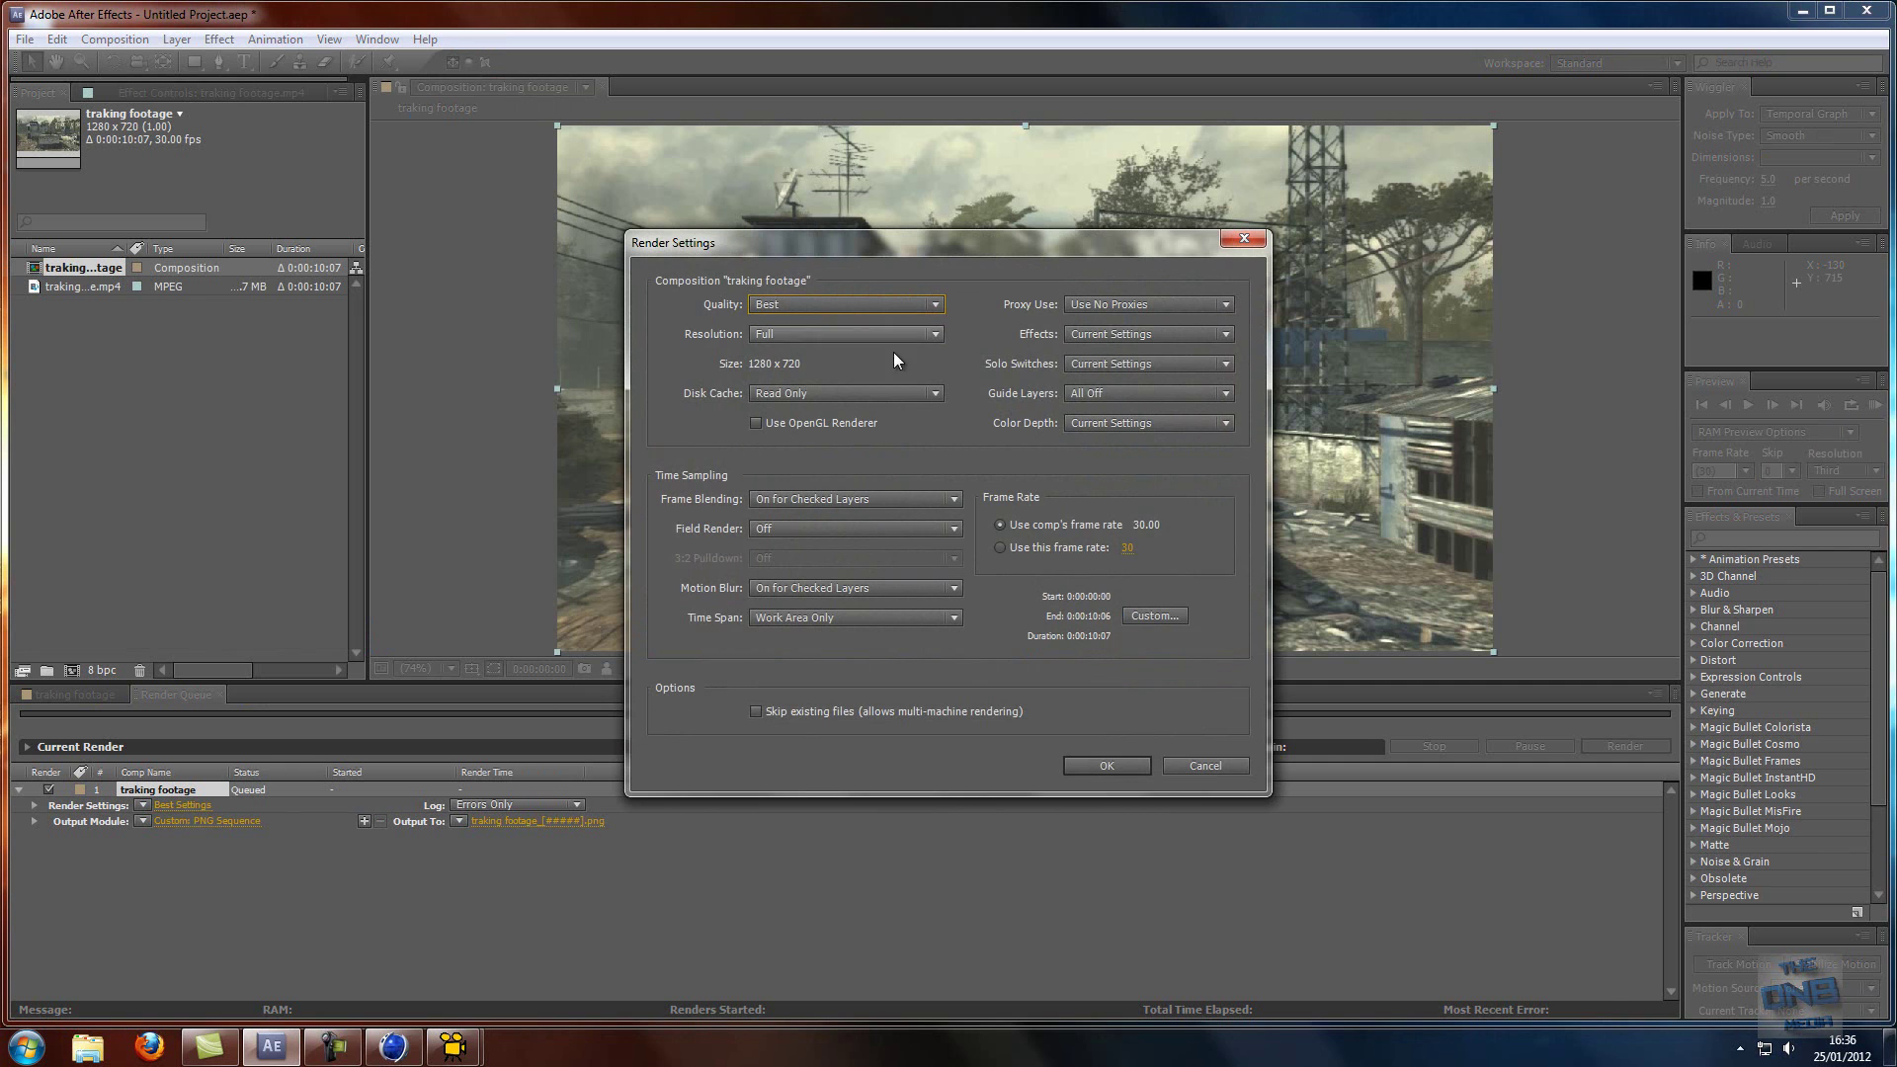
left_click(1099, 765)
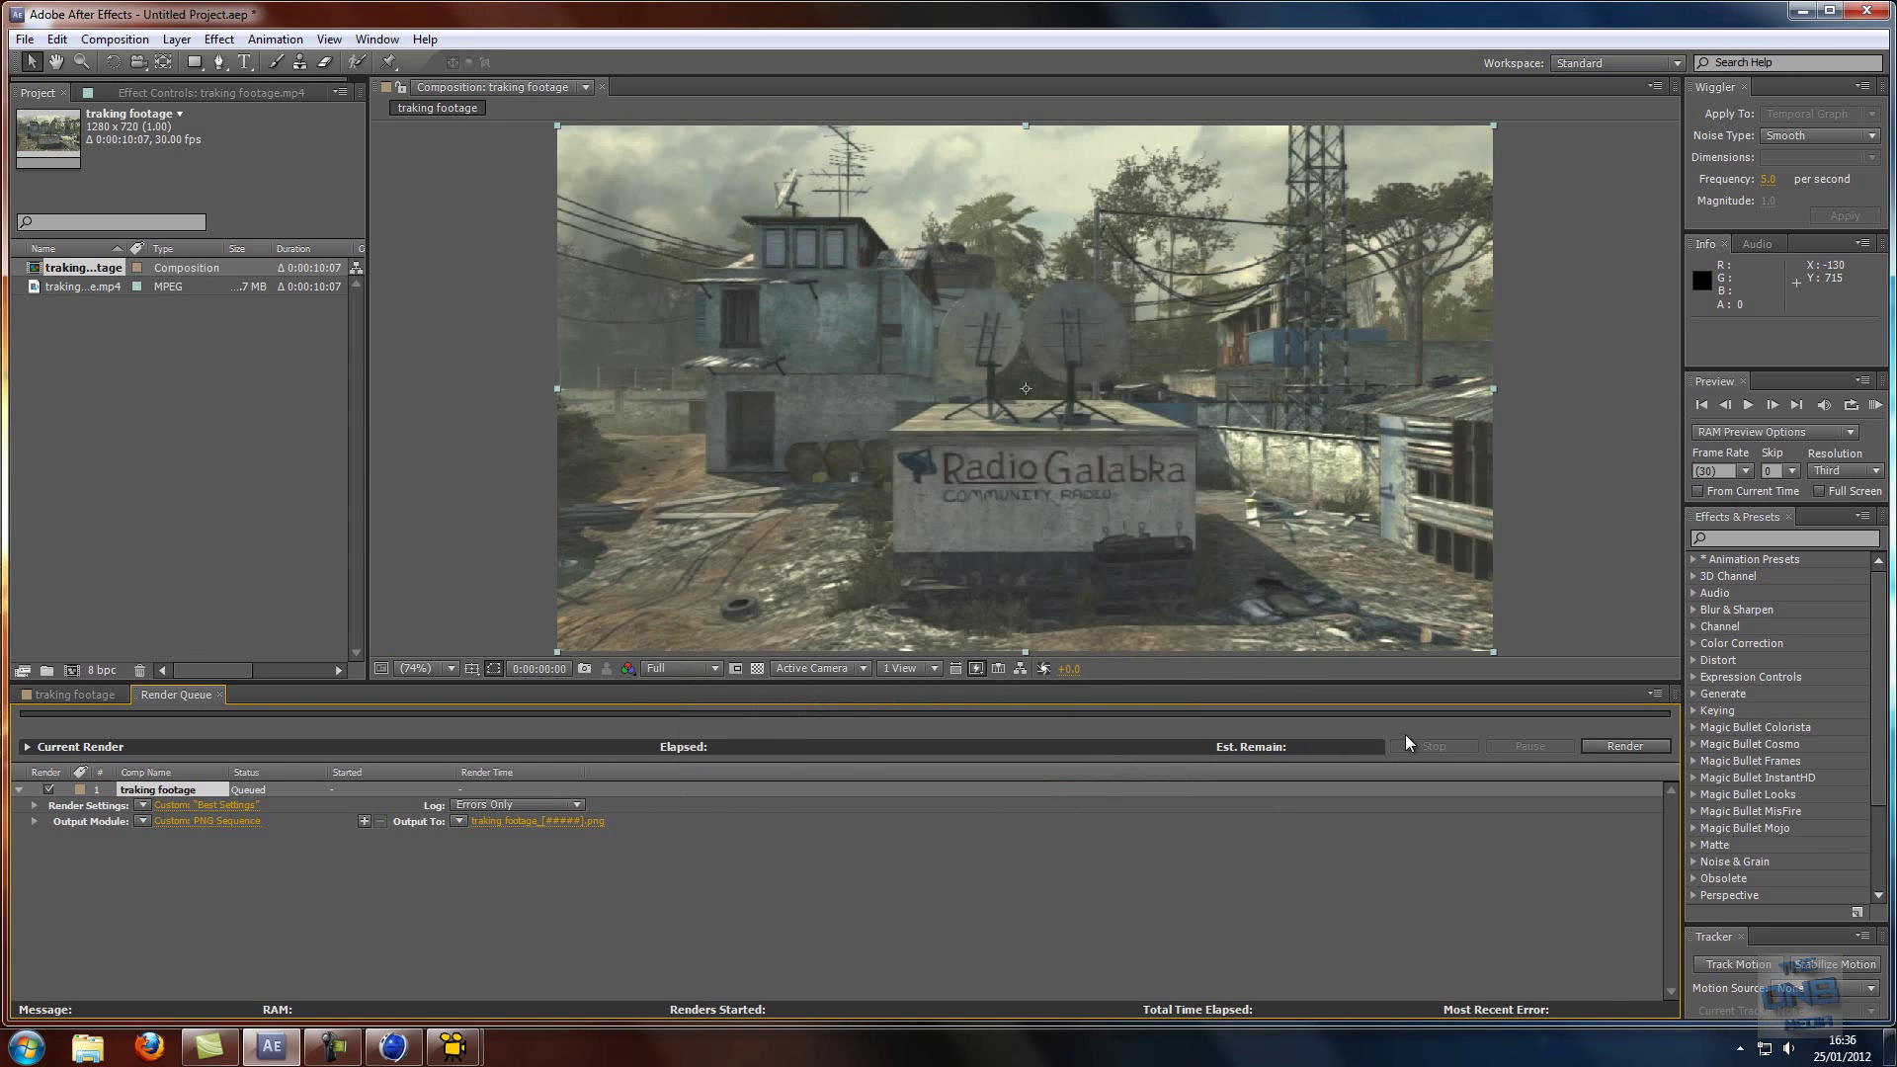
left_click(1624, 746)
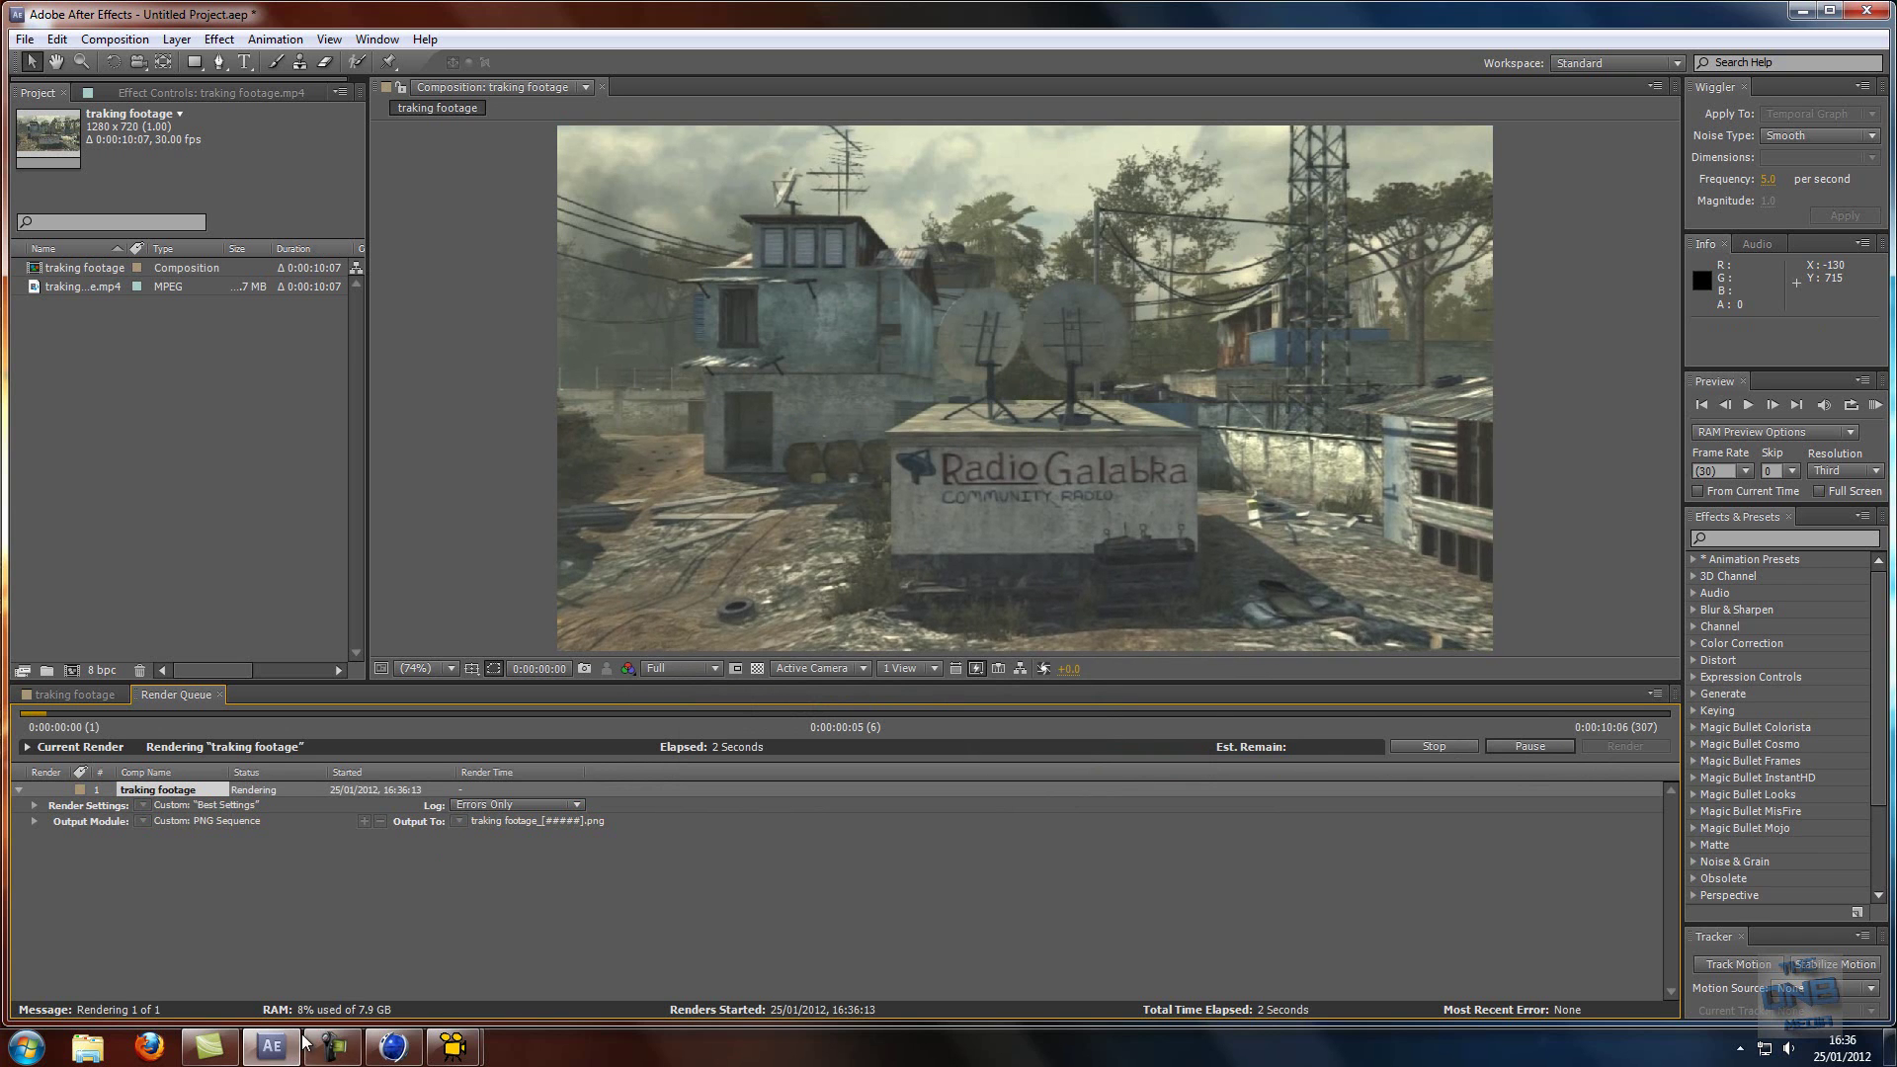
mouse_move(338, 1043)
left_click(332, 963)
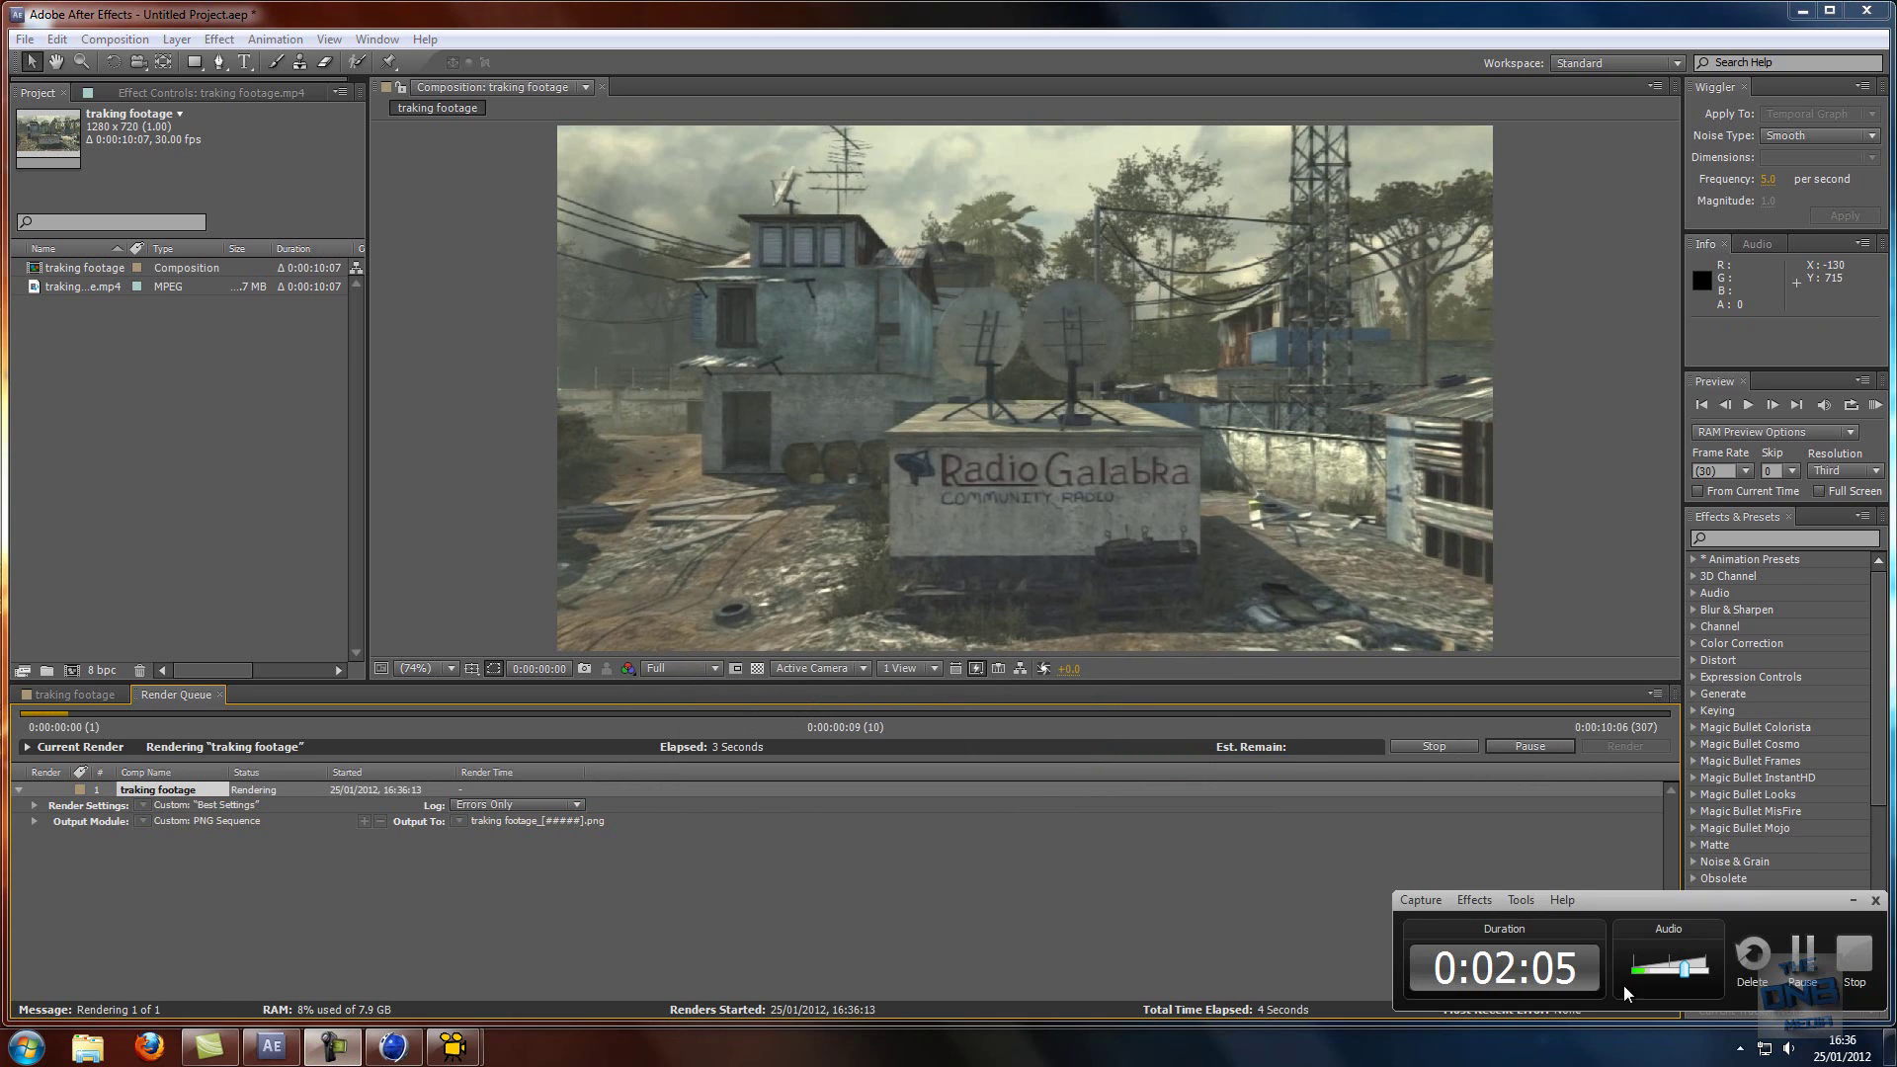
left_click(1804, 956)
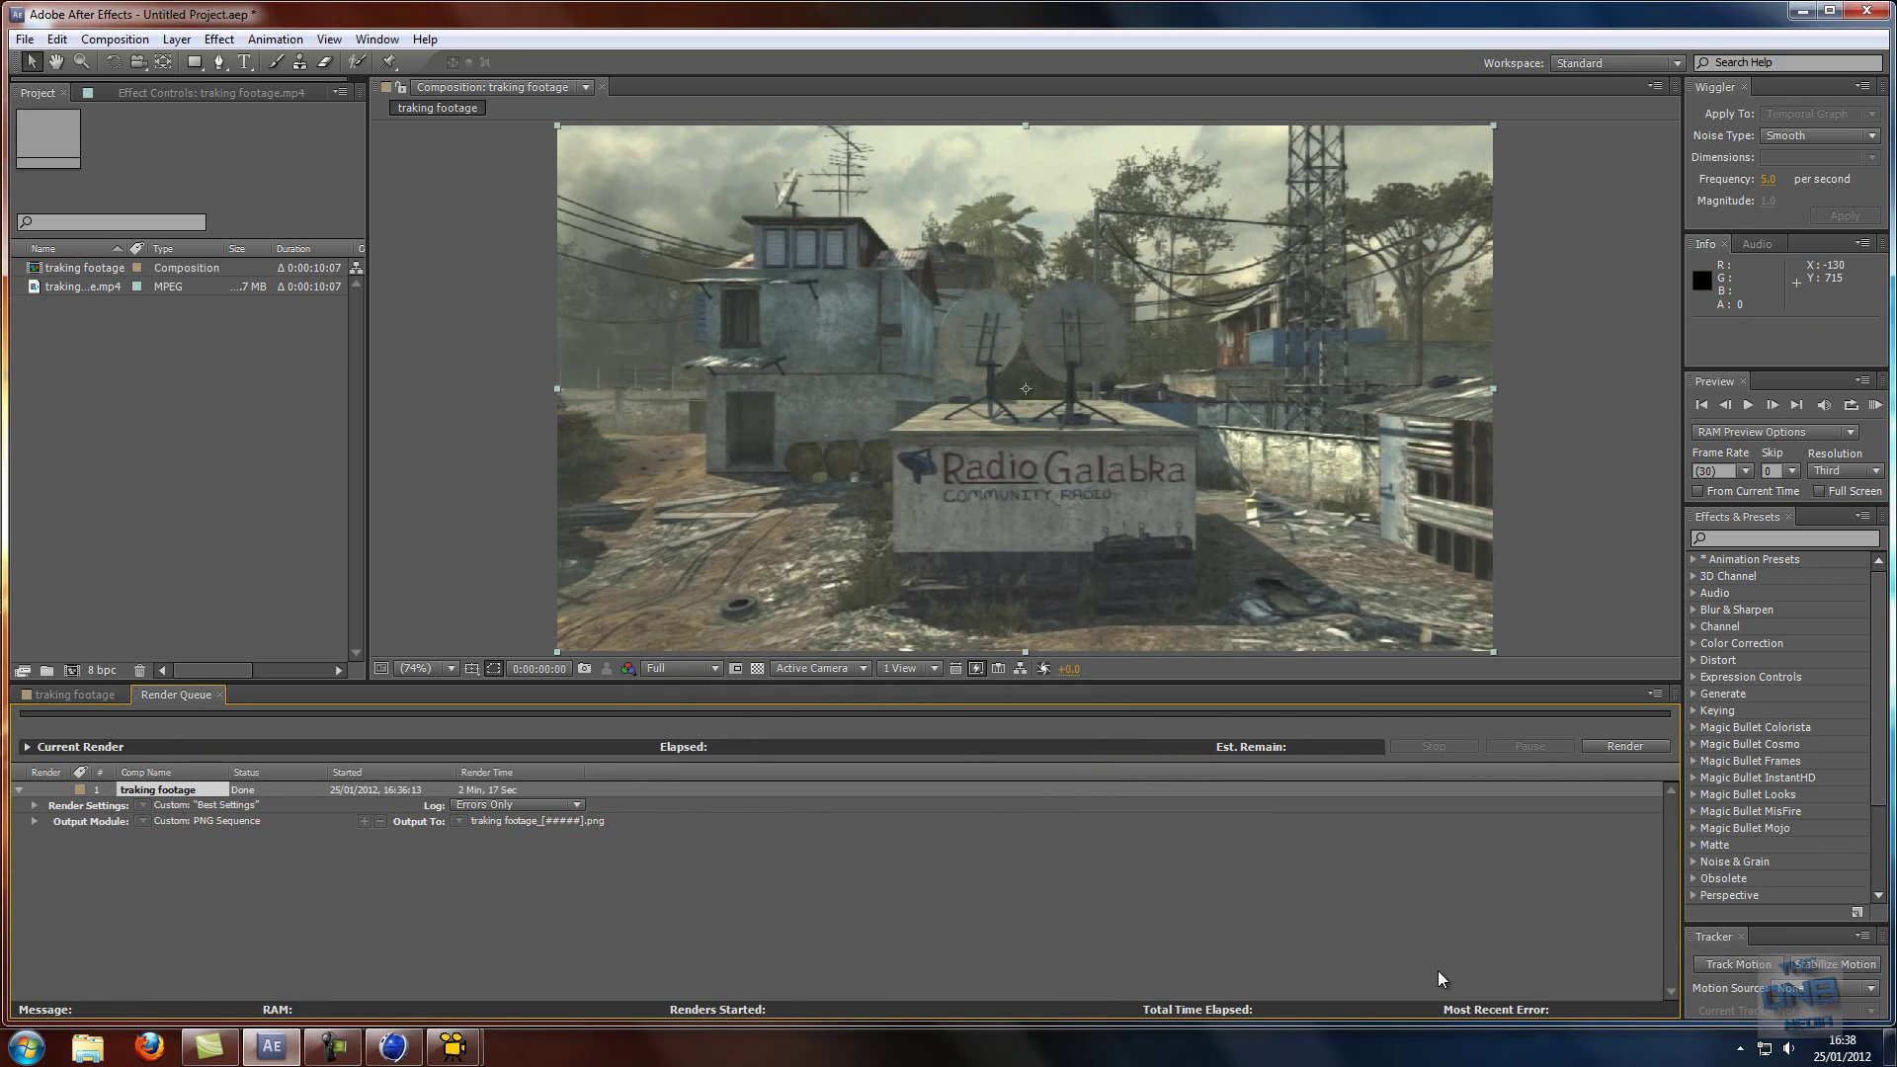
left_click(1800, 12)
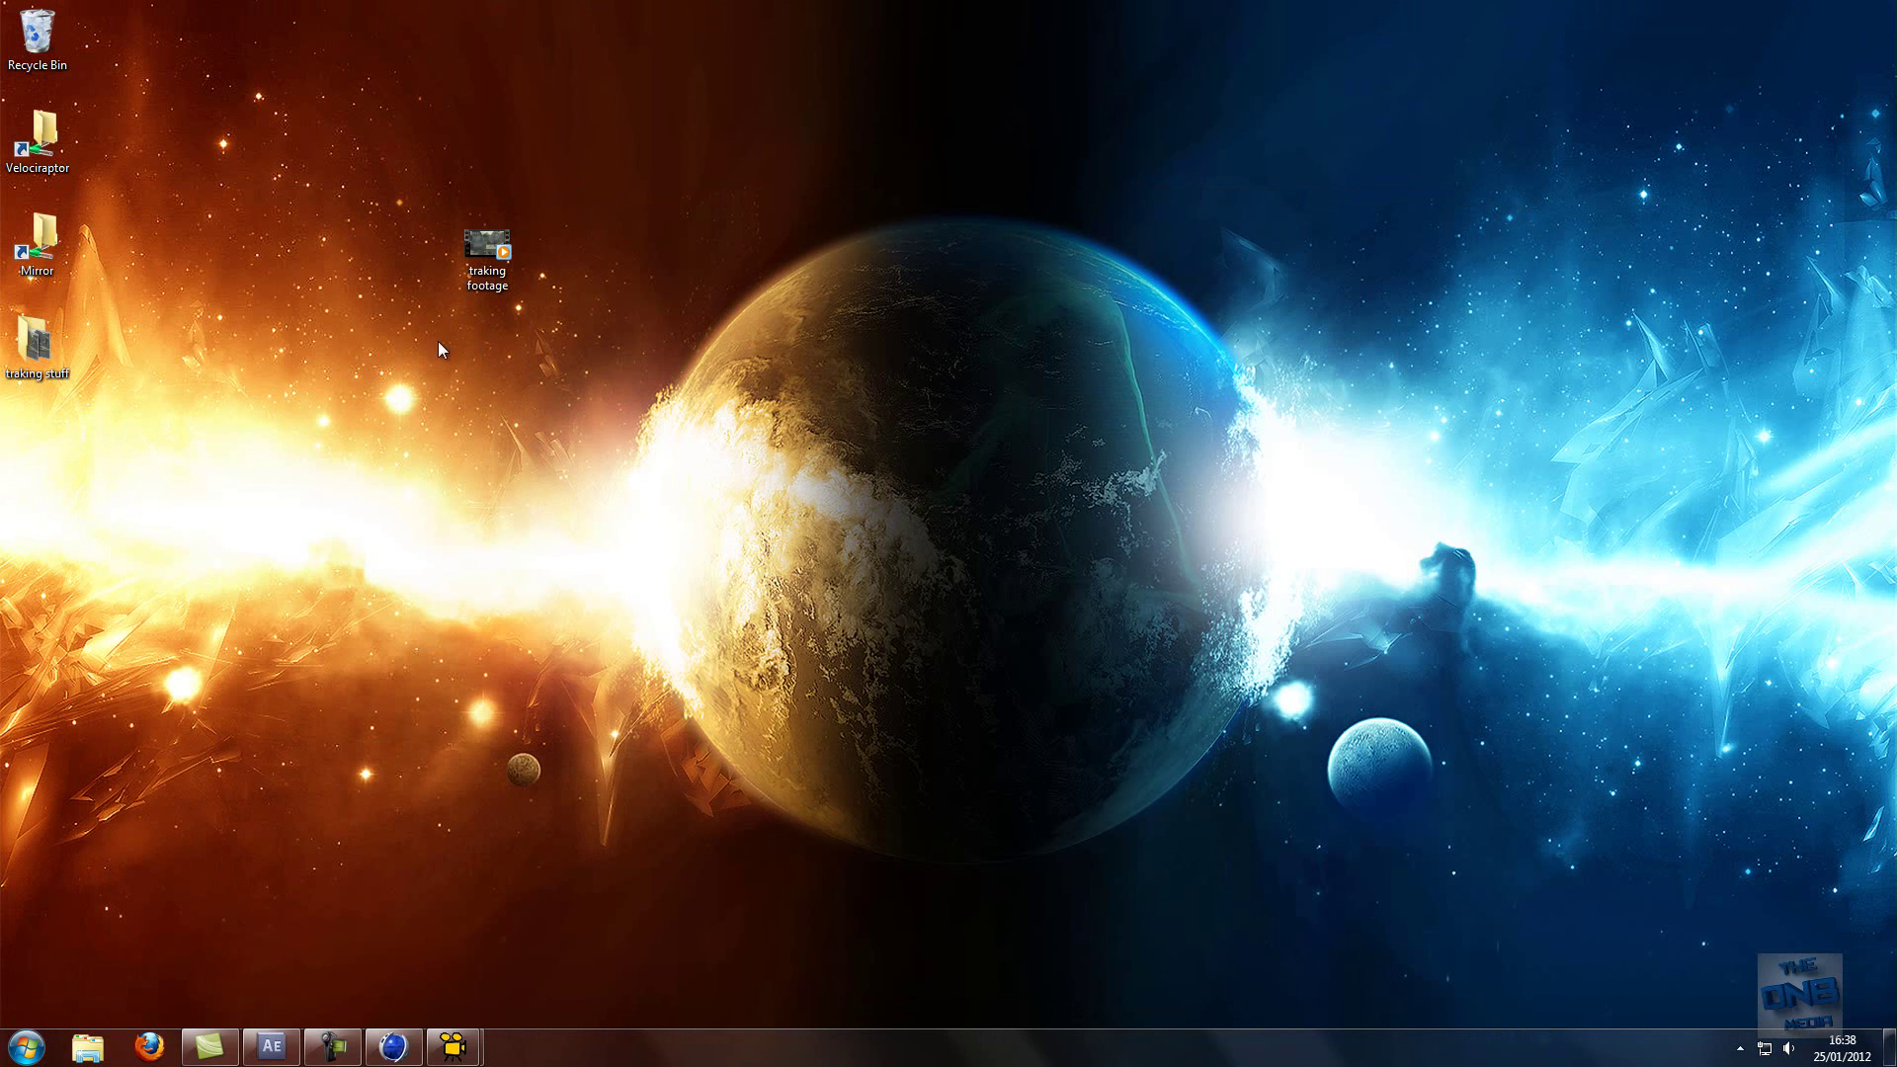
- Open frame 00000 from 'traking stuff' in the image viewer and step through four frames
left_click_drag(67, 350, 607, 298)
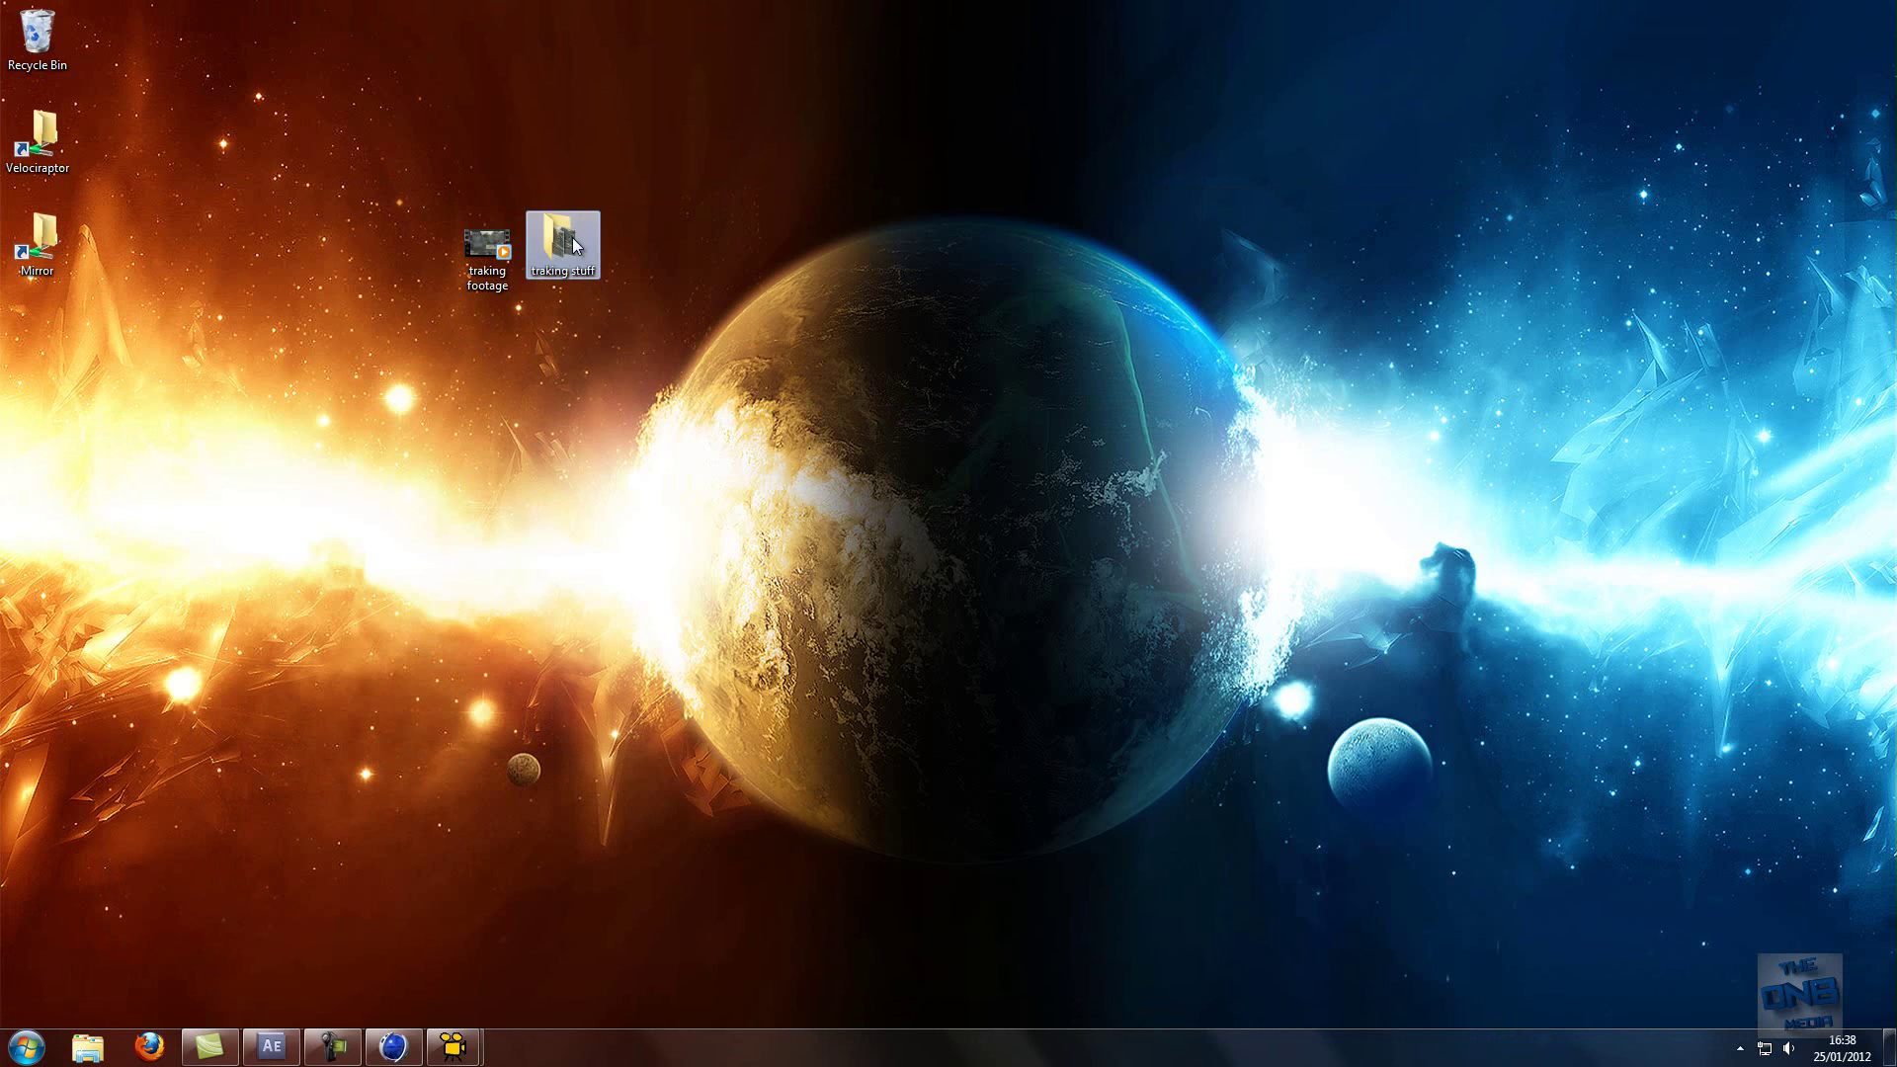
double_click(584, 261)
double_click(602, 459)
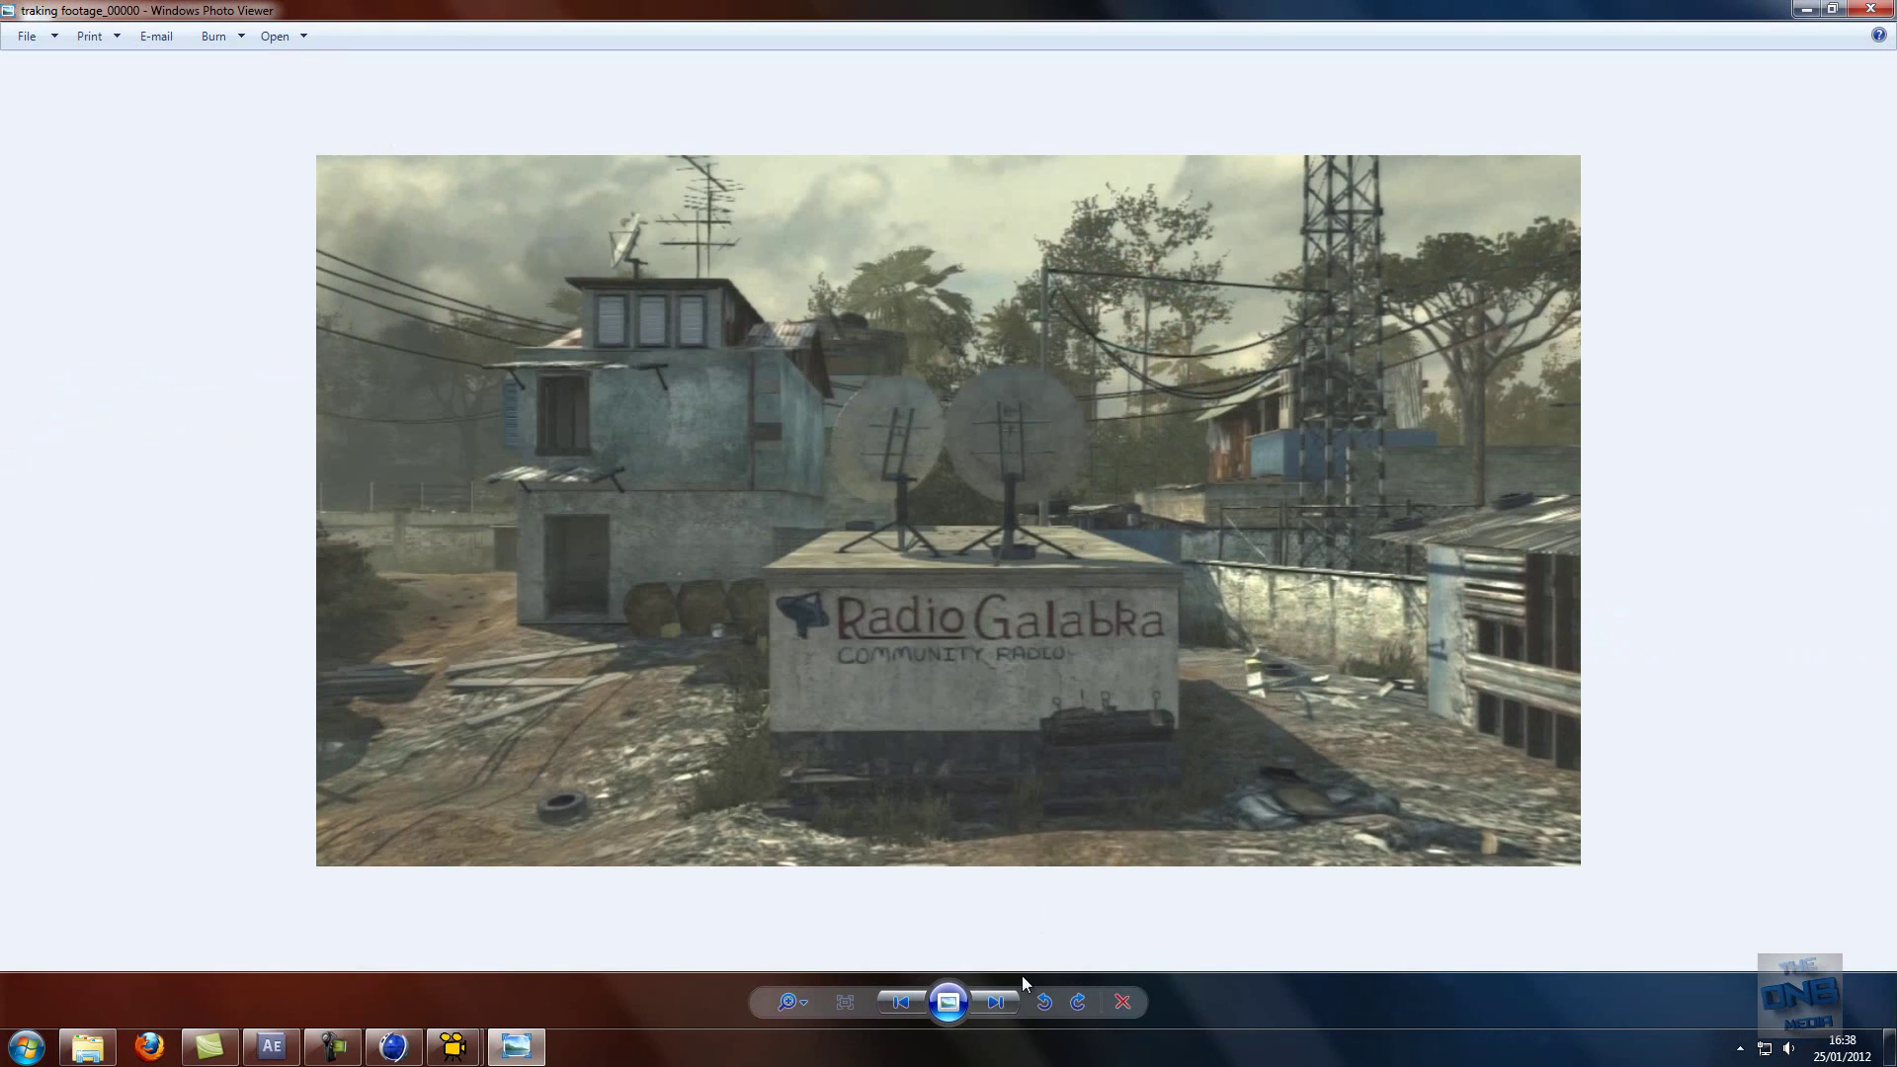
left_click(986, 996)
left_click(986, 996)
left_click(986, 996)
left_click(993, 999)
left_click(1870, 9)
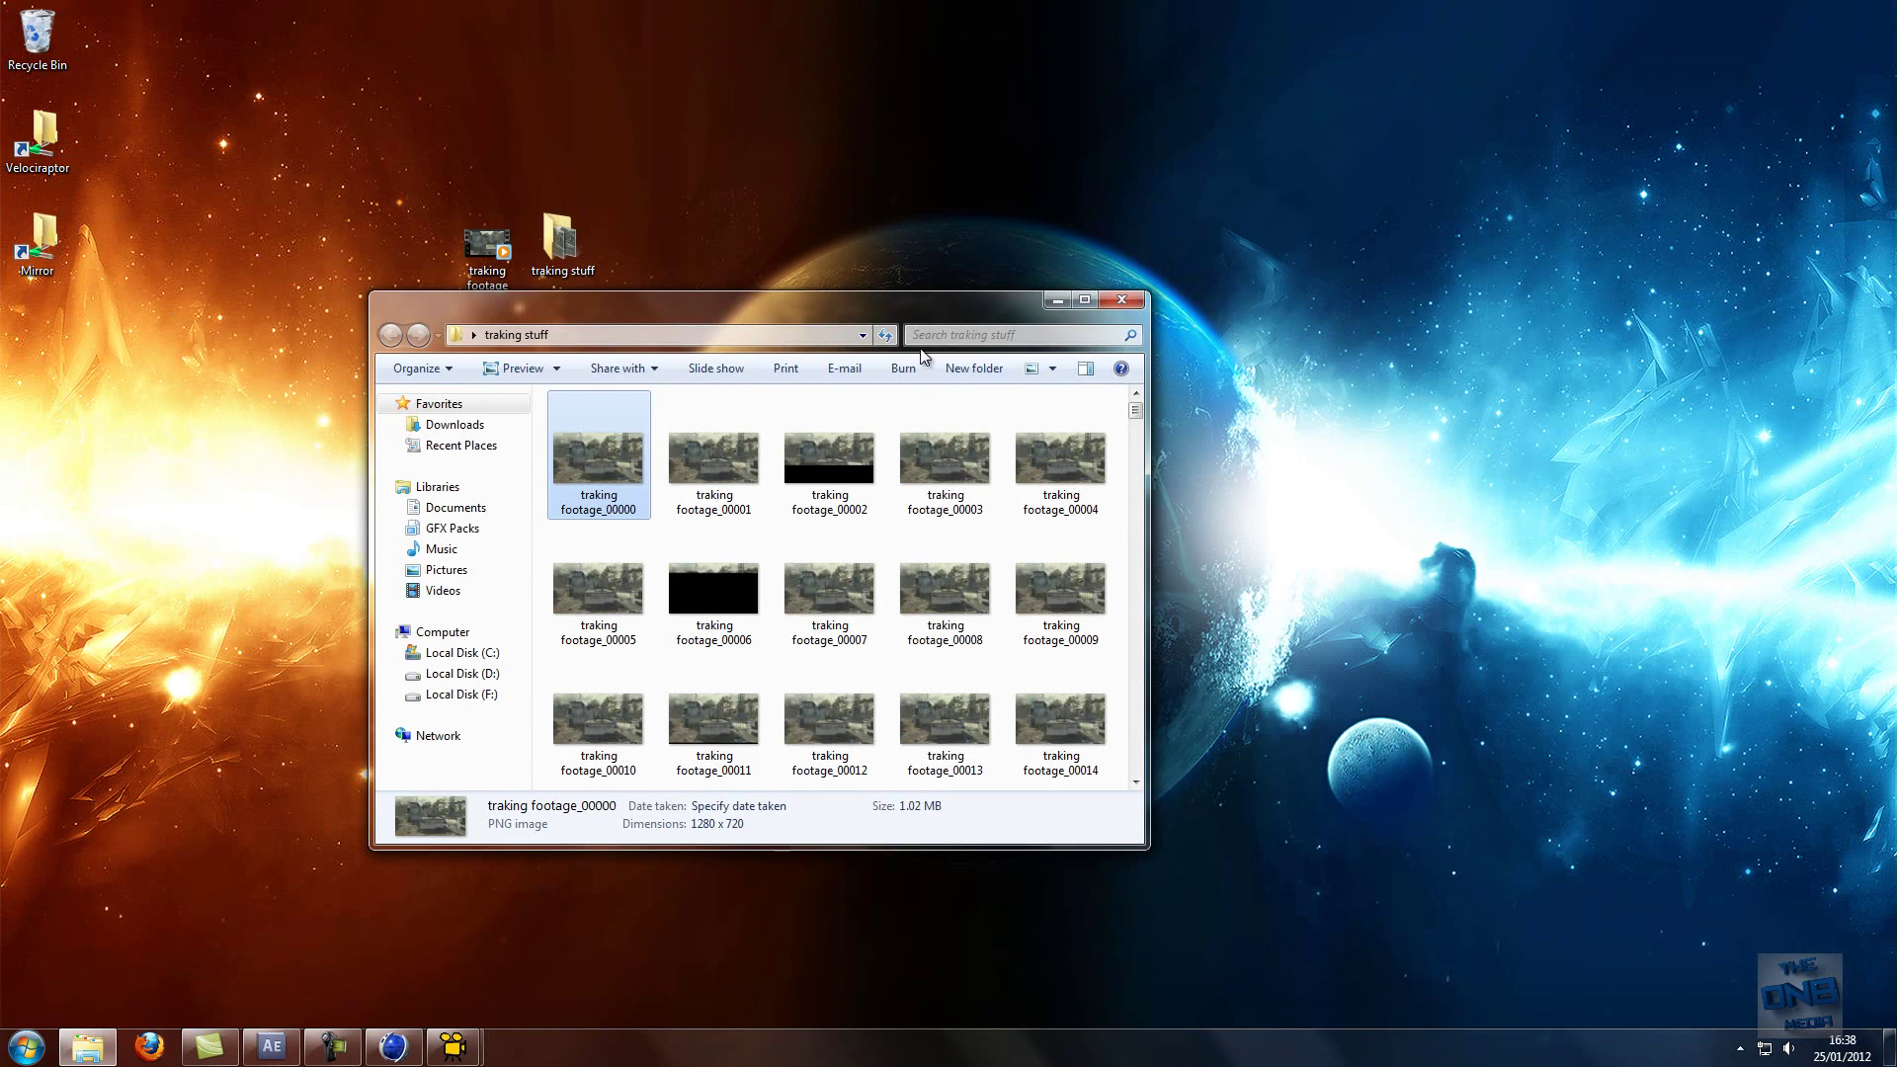
- Move and minimize the 'traking stuff' folder window, bringing up its taskbar options
left_click_drag(923, 315, 1045, 301)
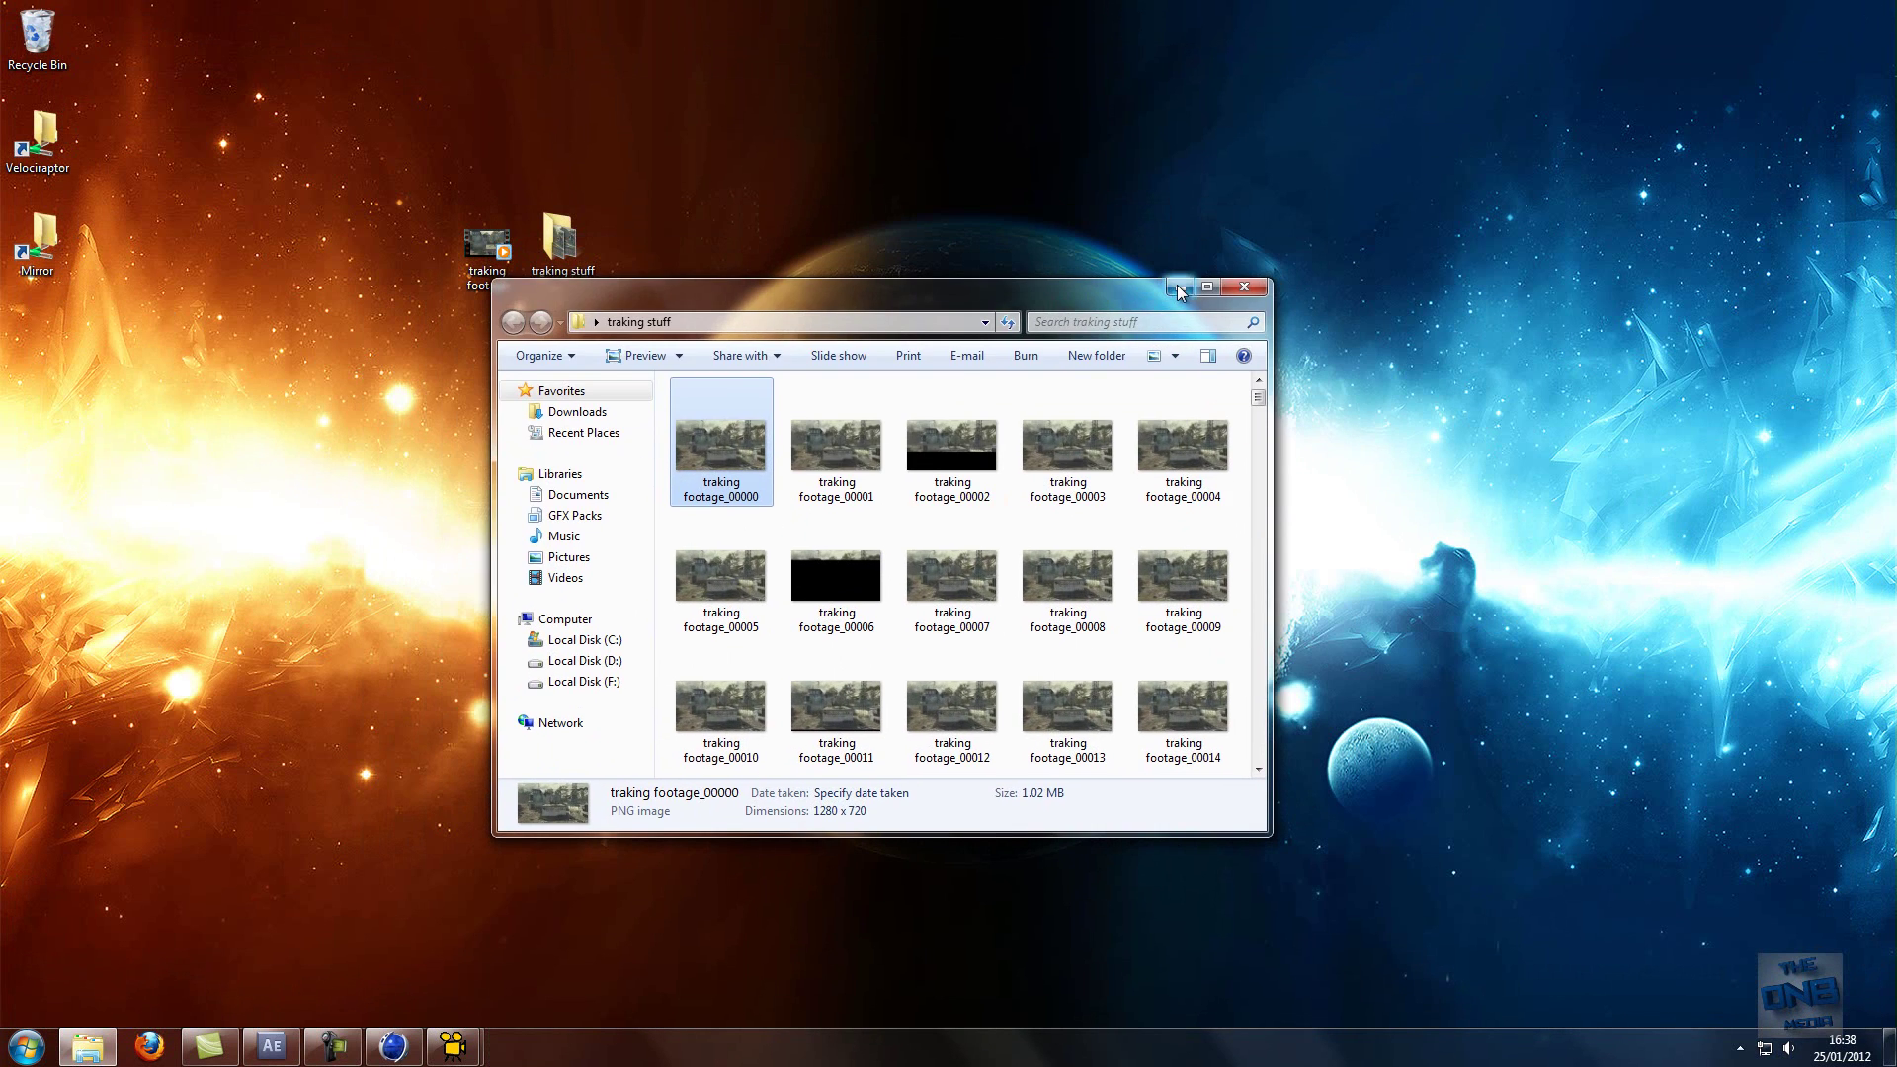
left_click(1179, 288)
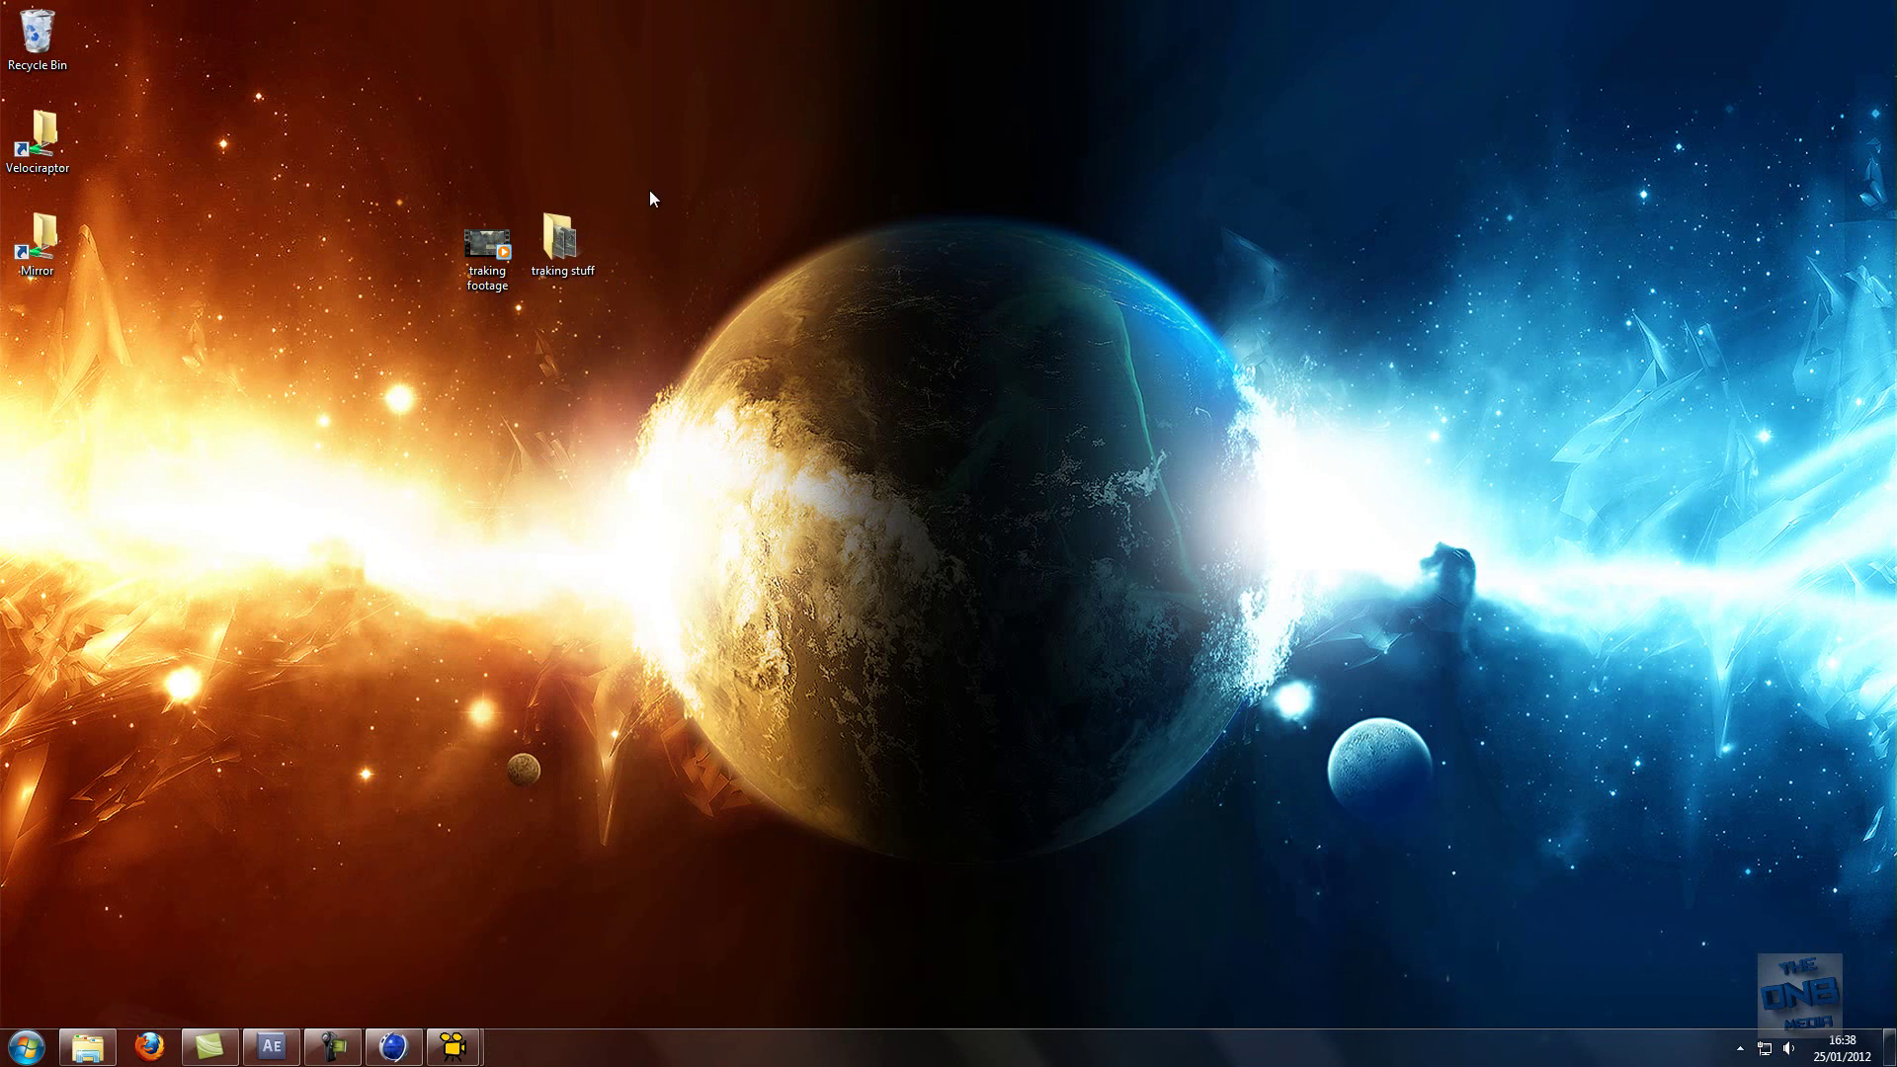
right_click(116, 1055)
- Load the sequence starting at 'traking footage_00000.png', frames 0–306, with free move camera motion
left_click(99, 991)
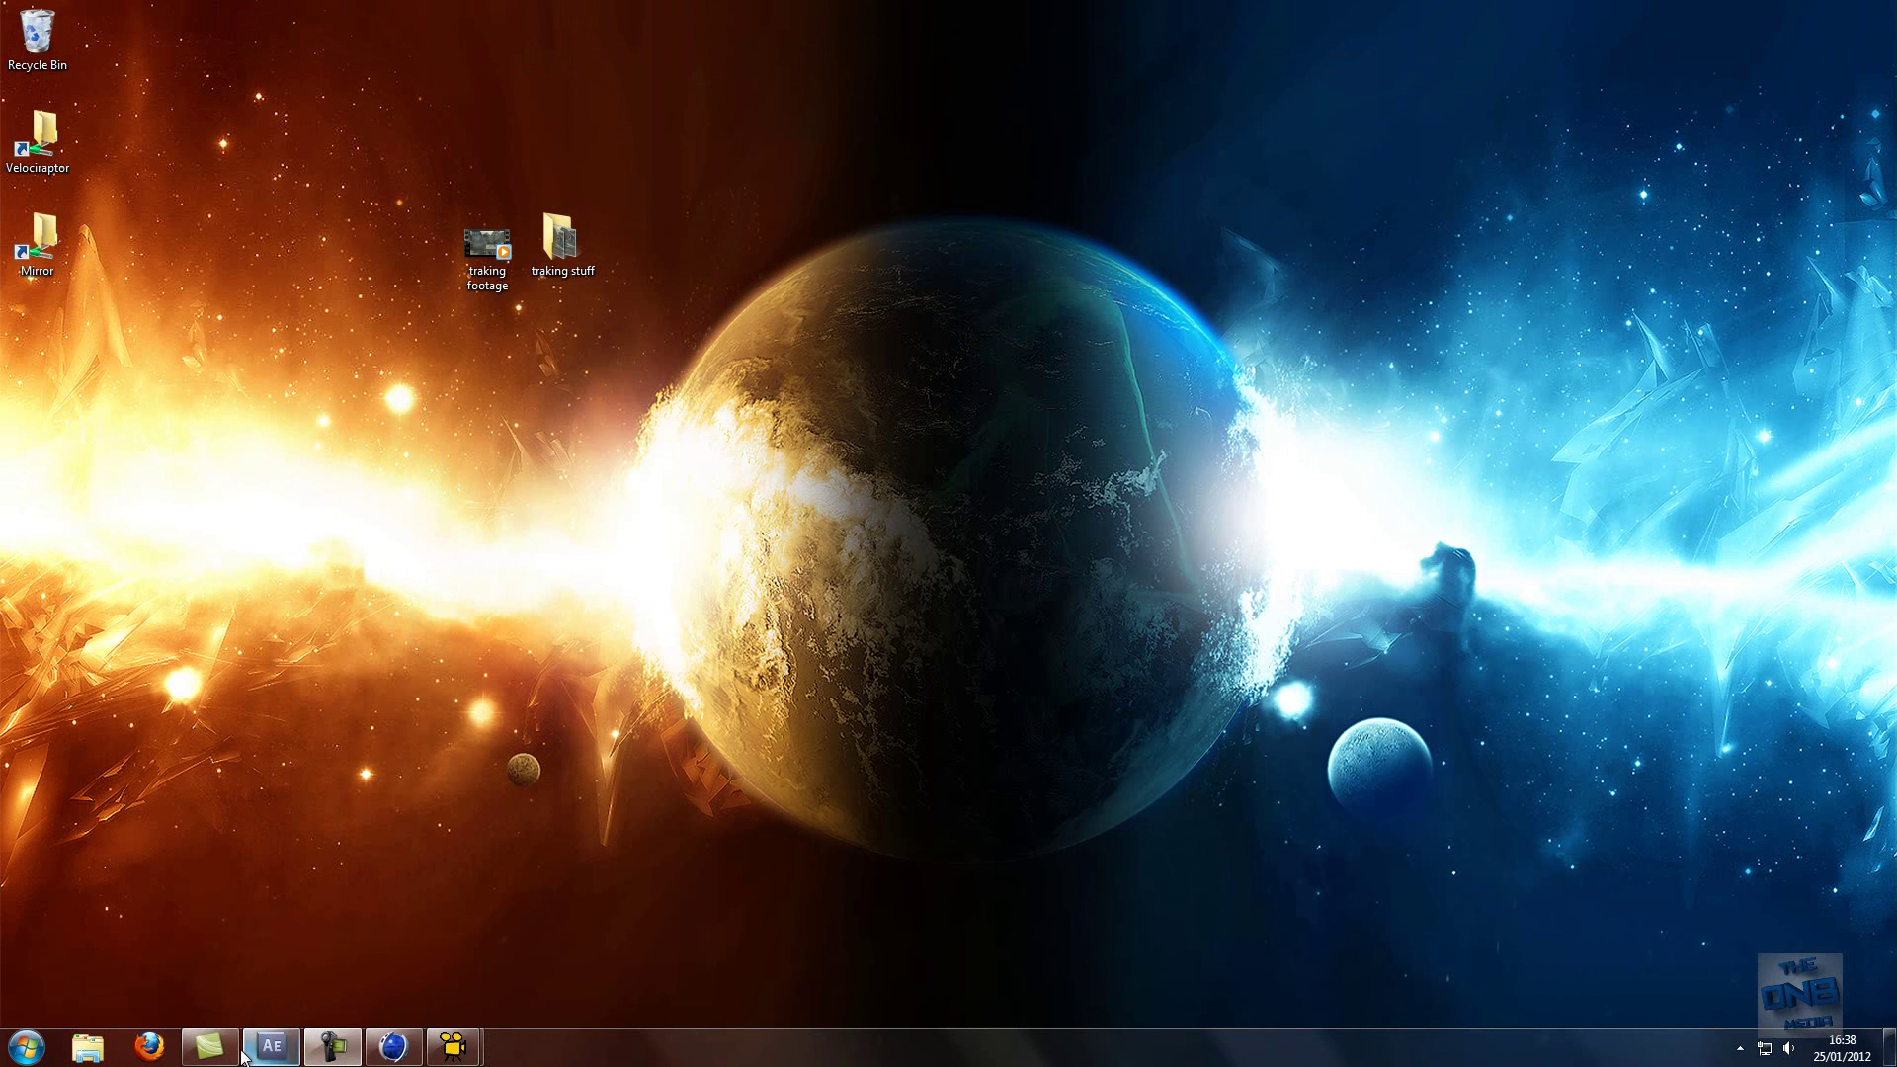
left_click(553, 976)
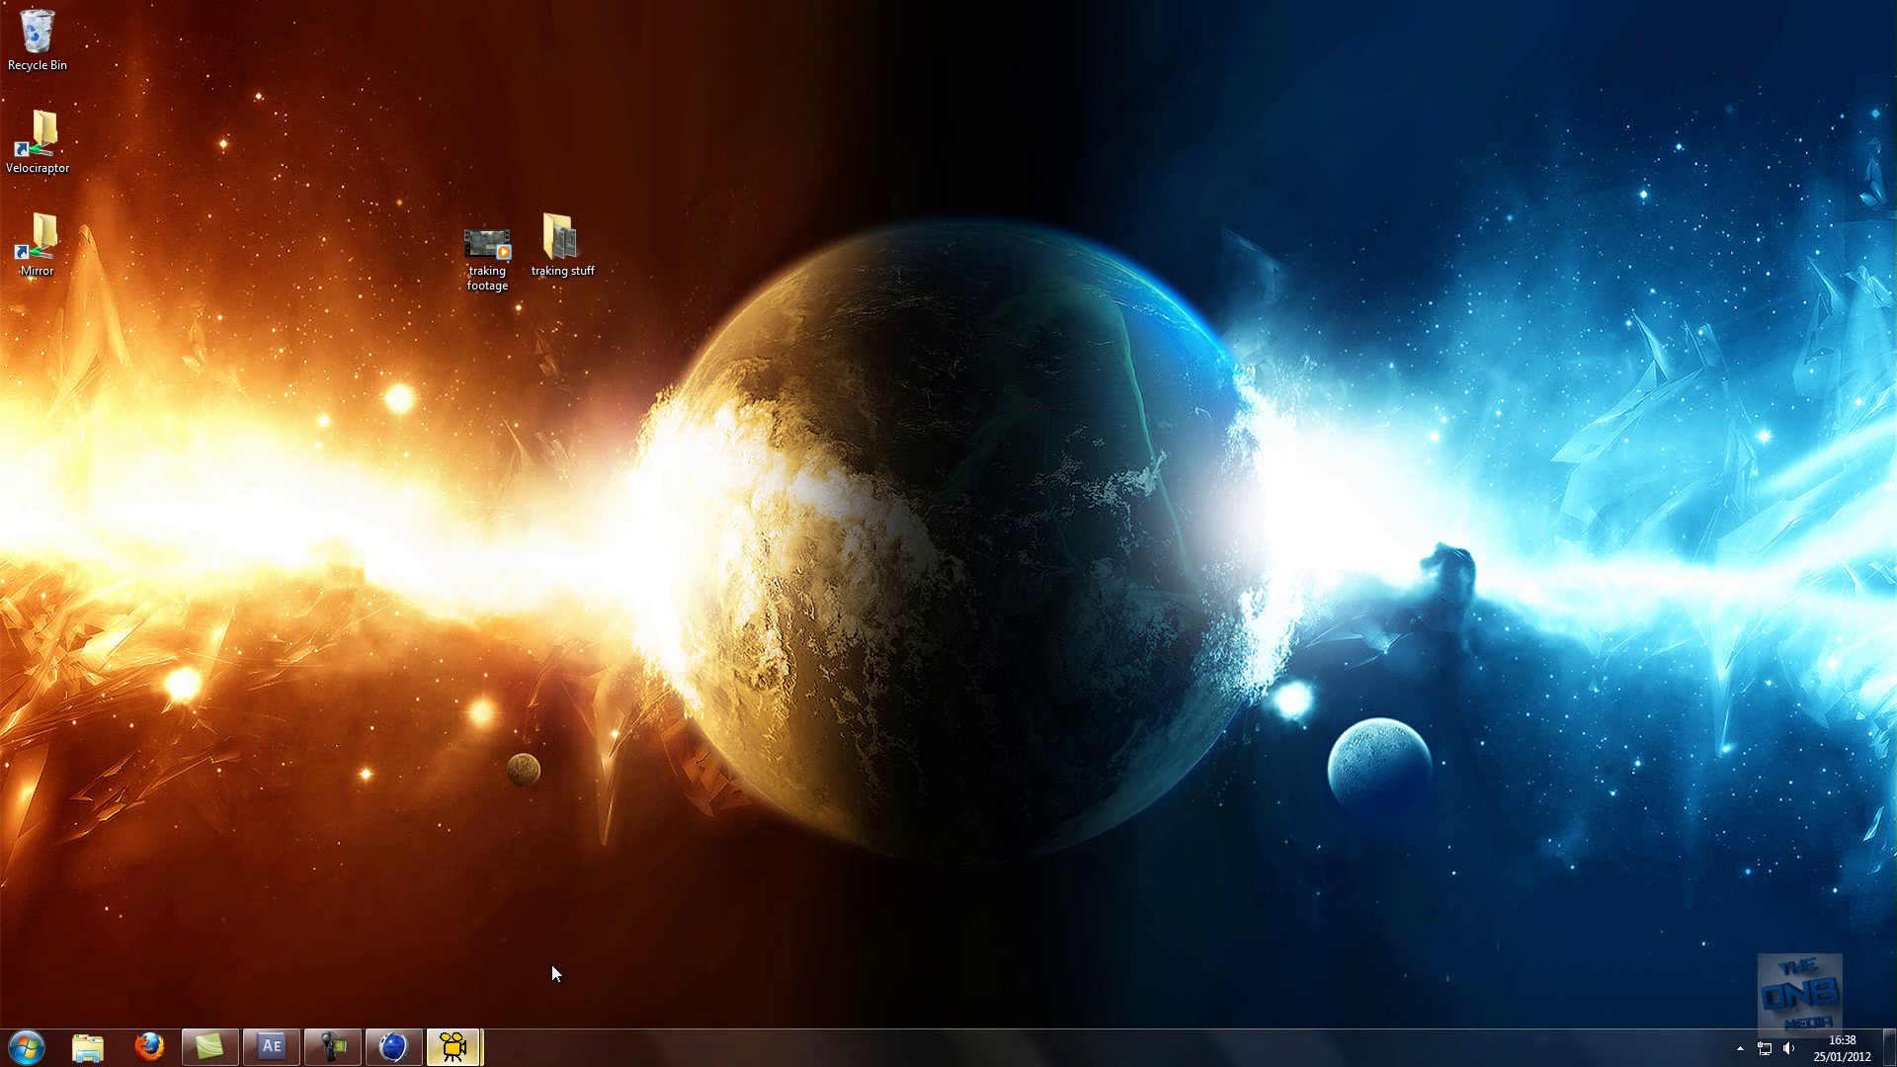
left_click(507, 399)
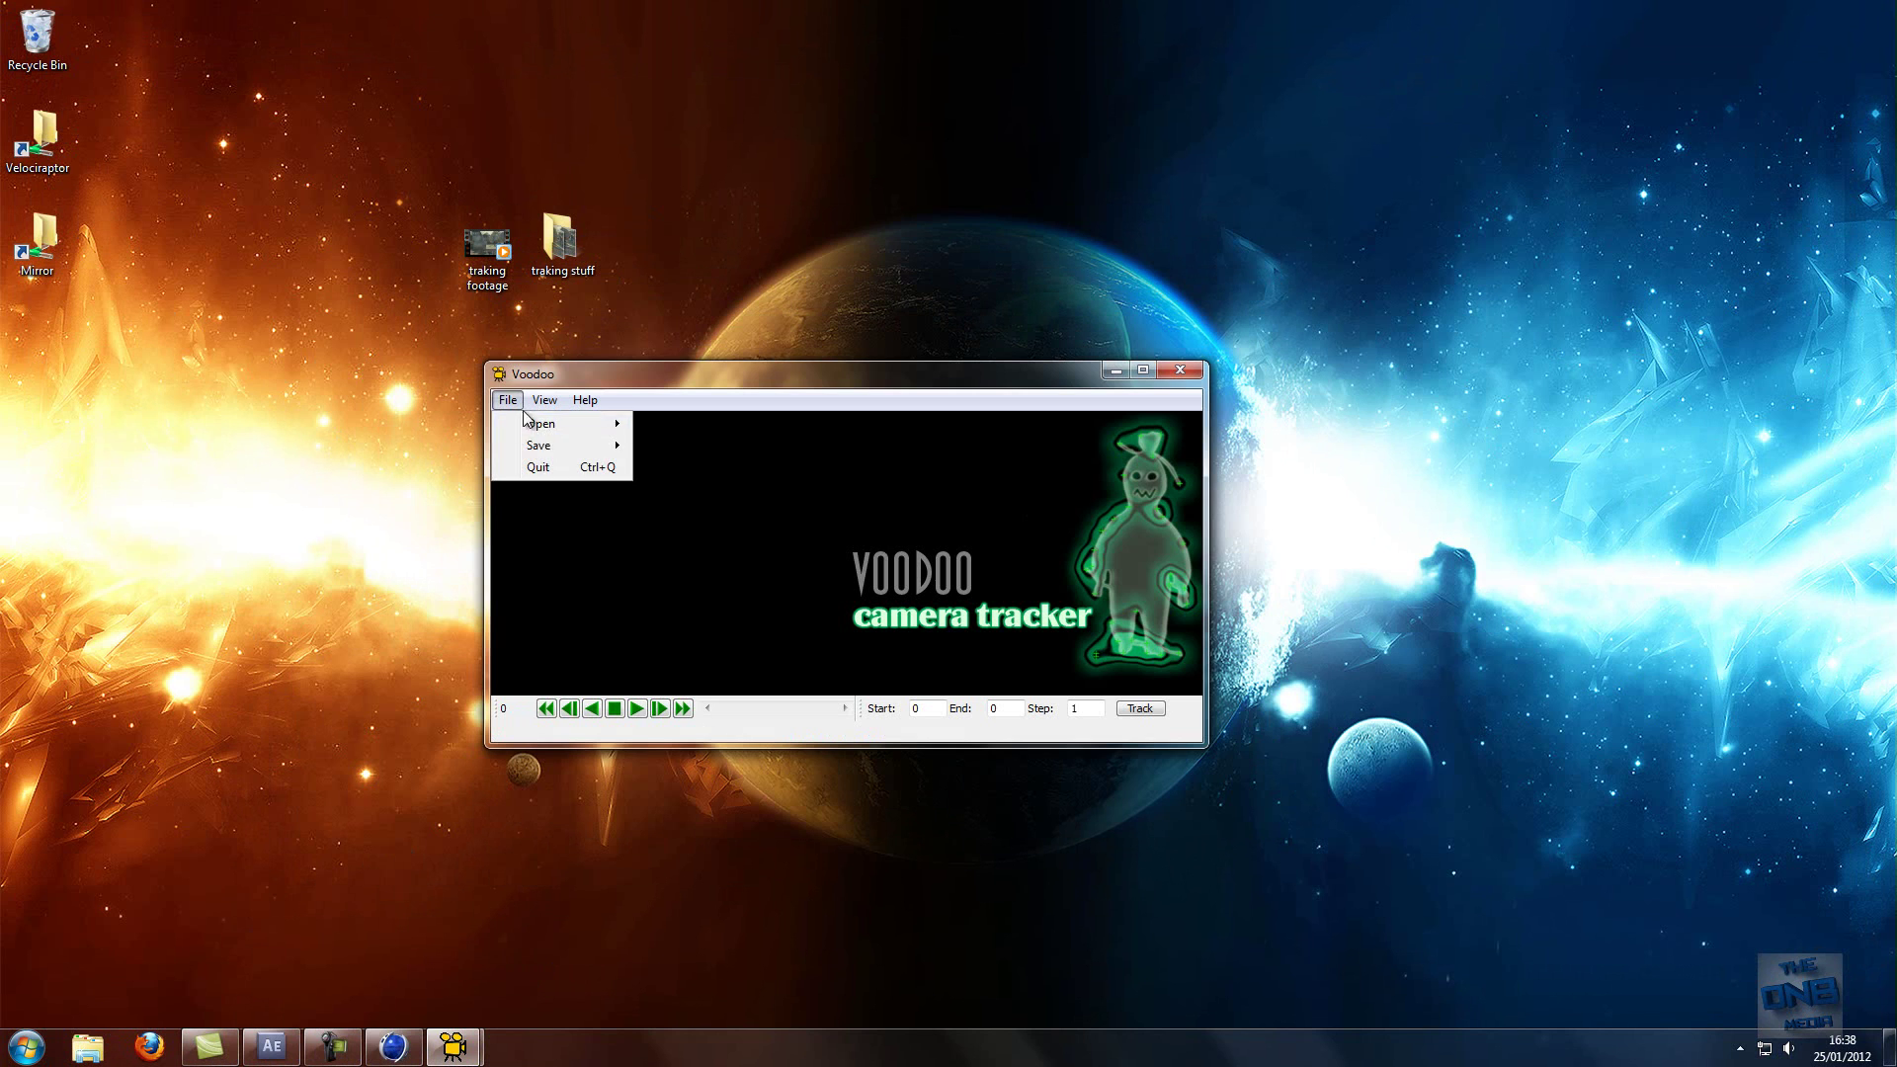
mouse_move(544, 425)
left_click(732, 426)
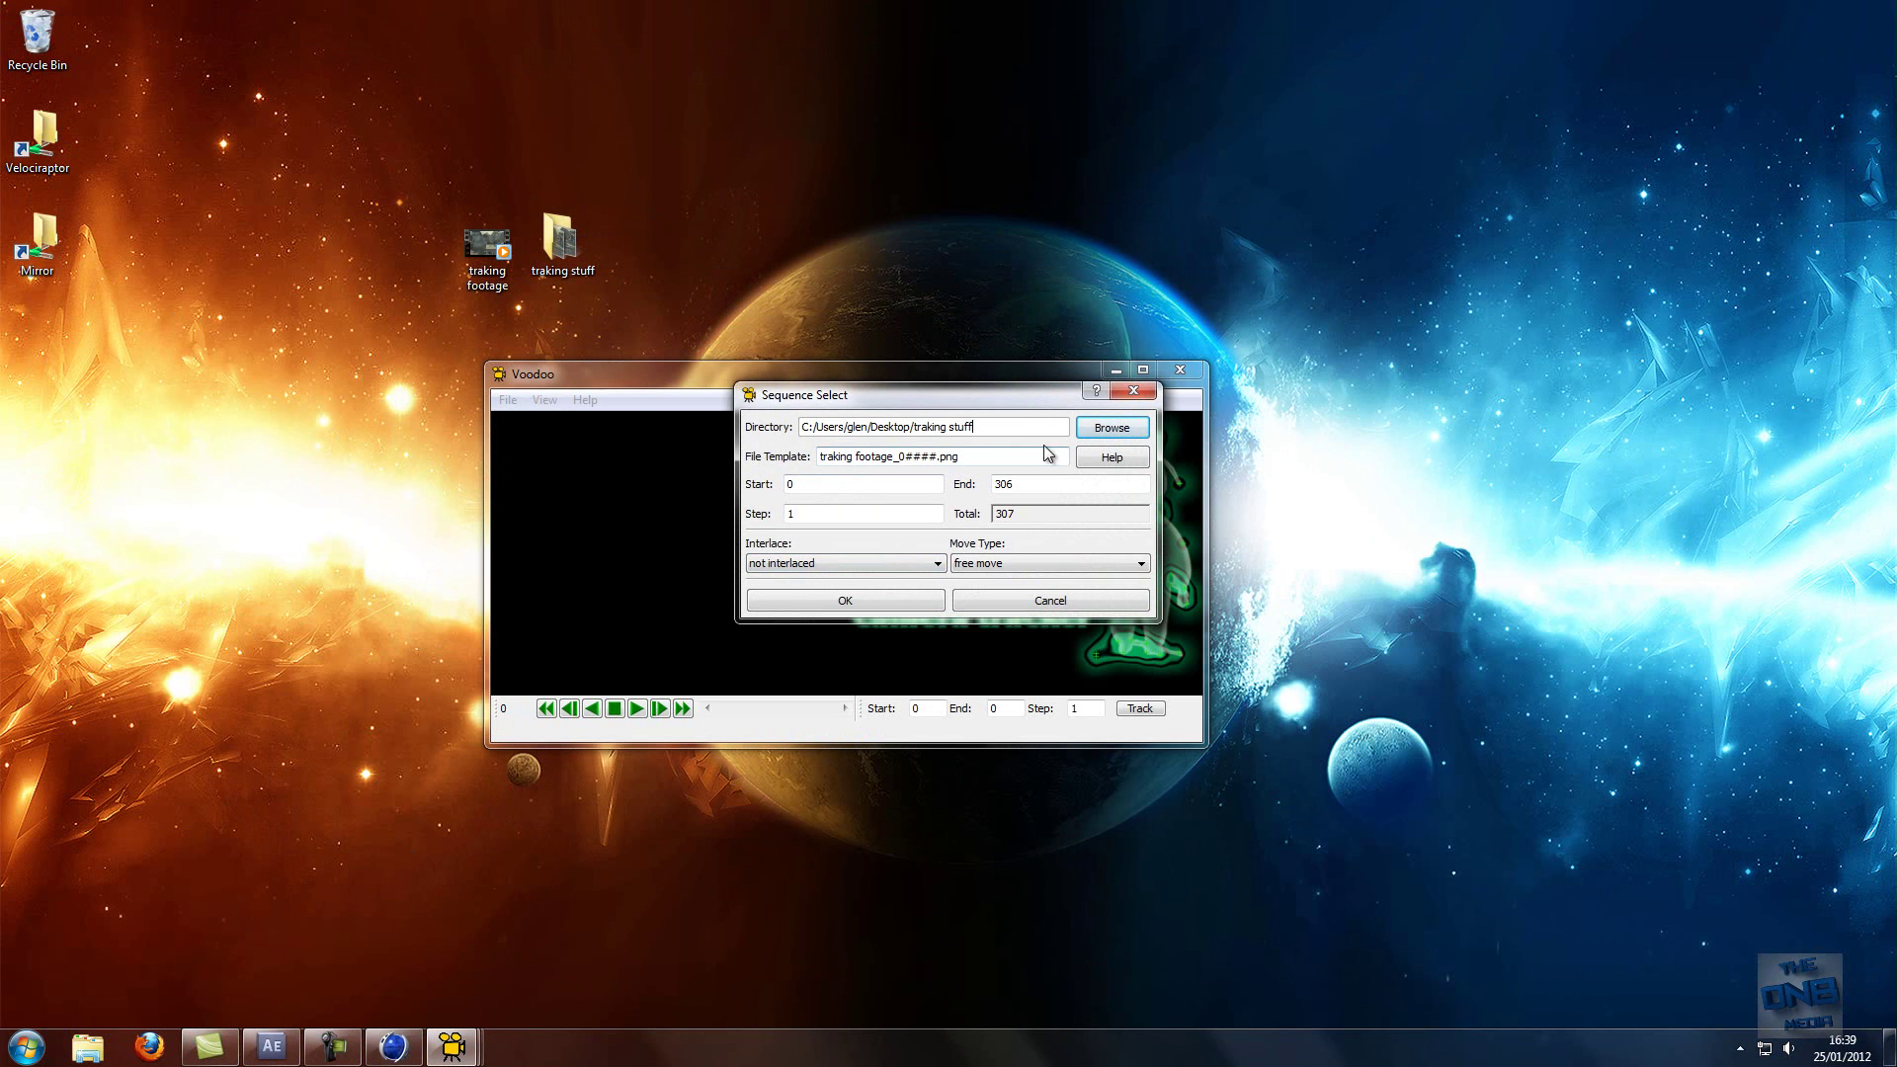
left_click(1112, 427)
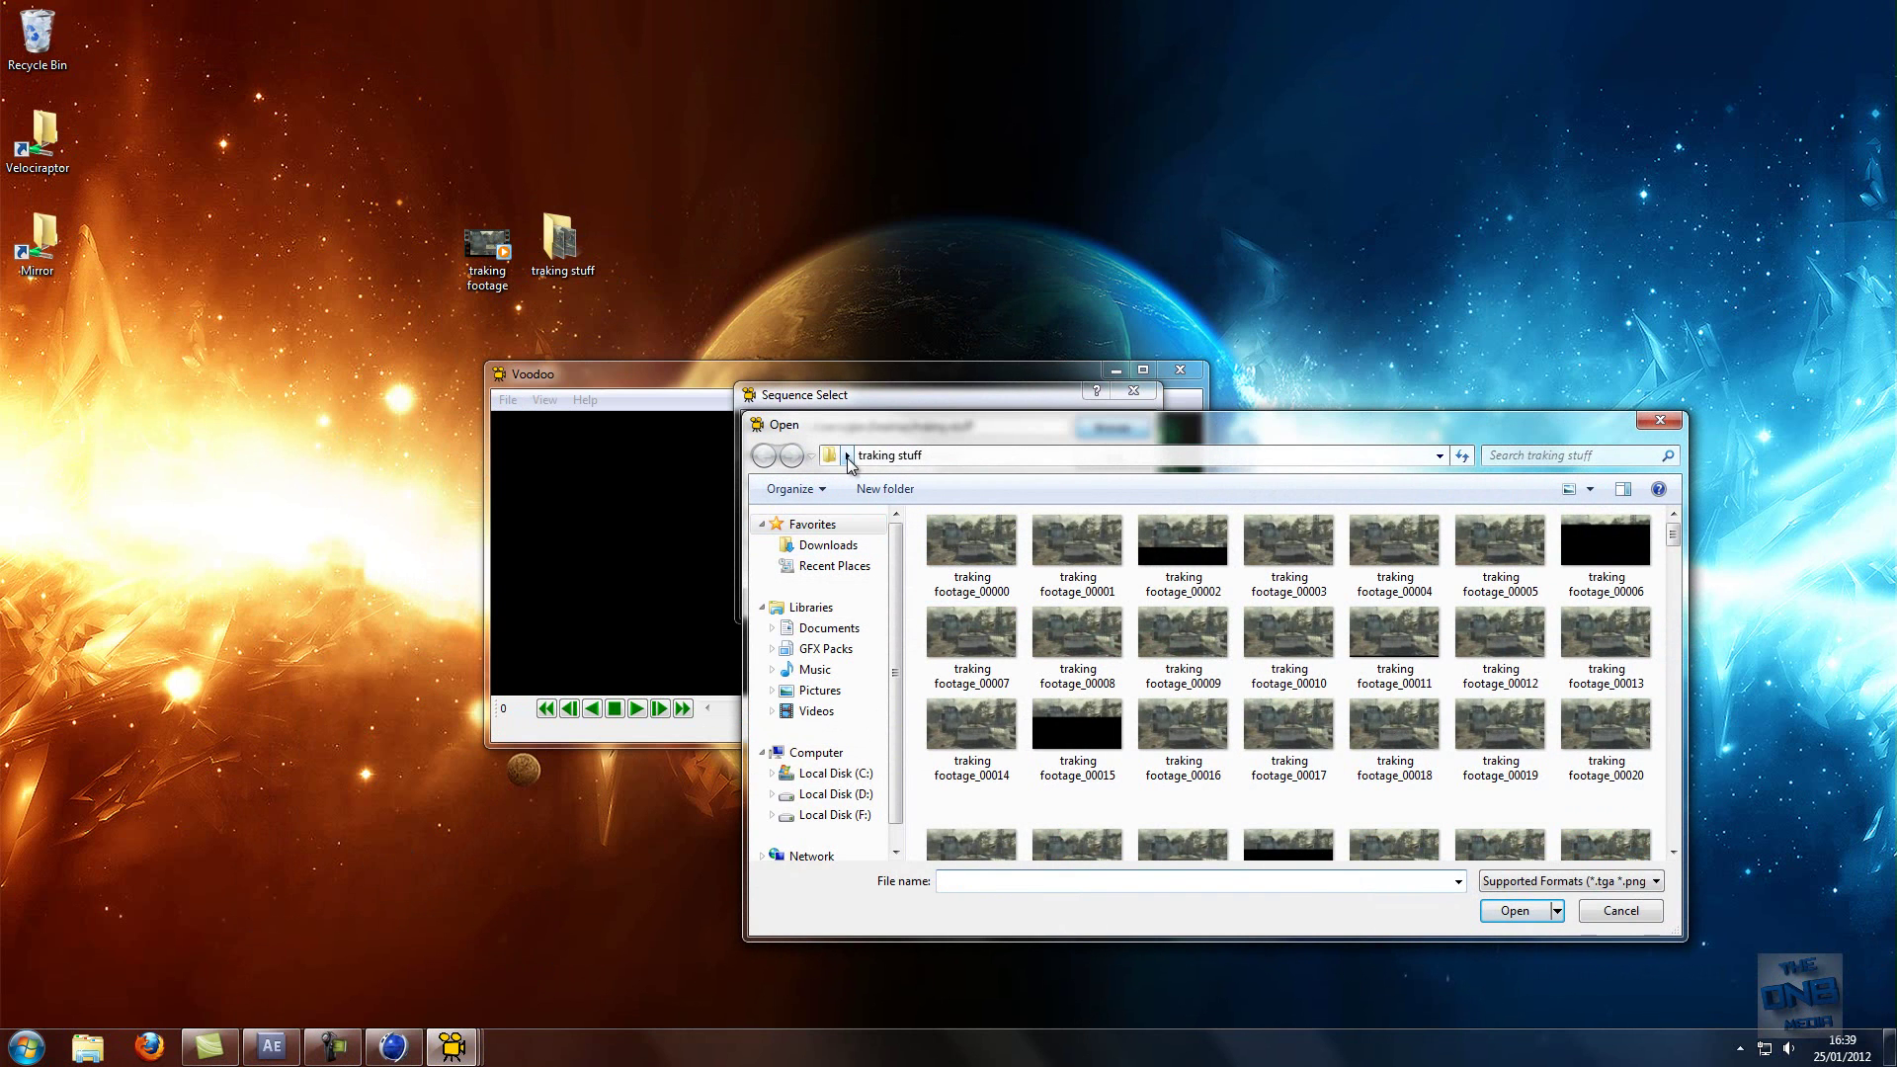
left_click(958, 535)
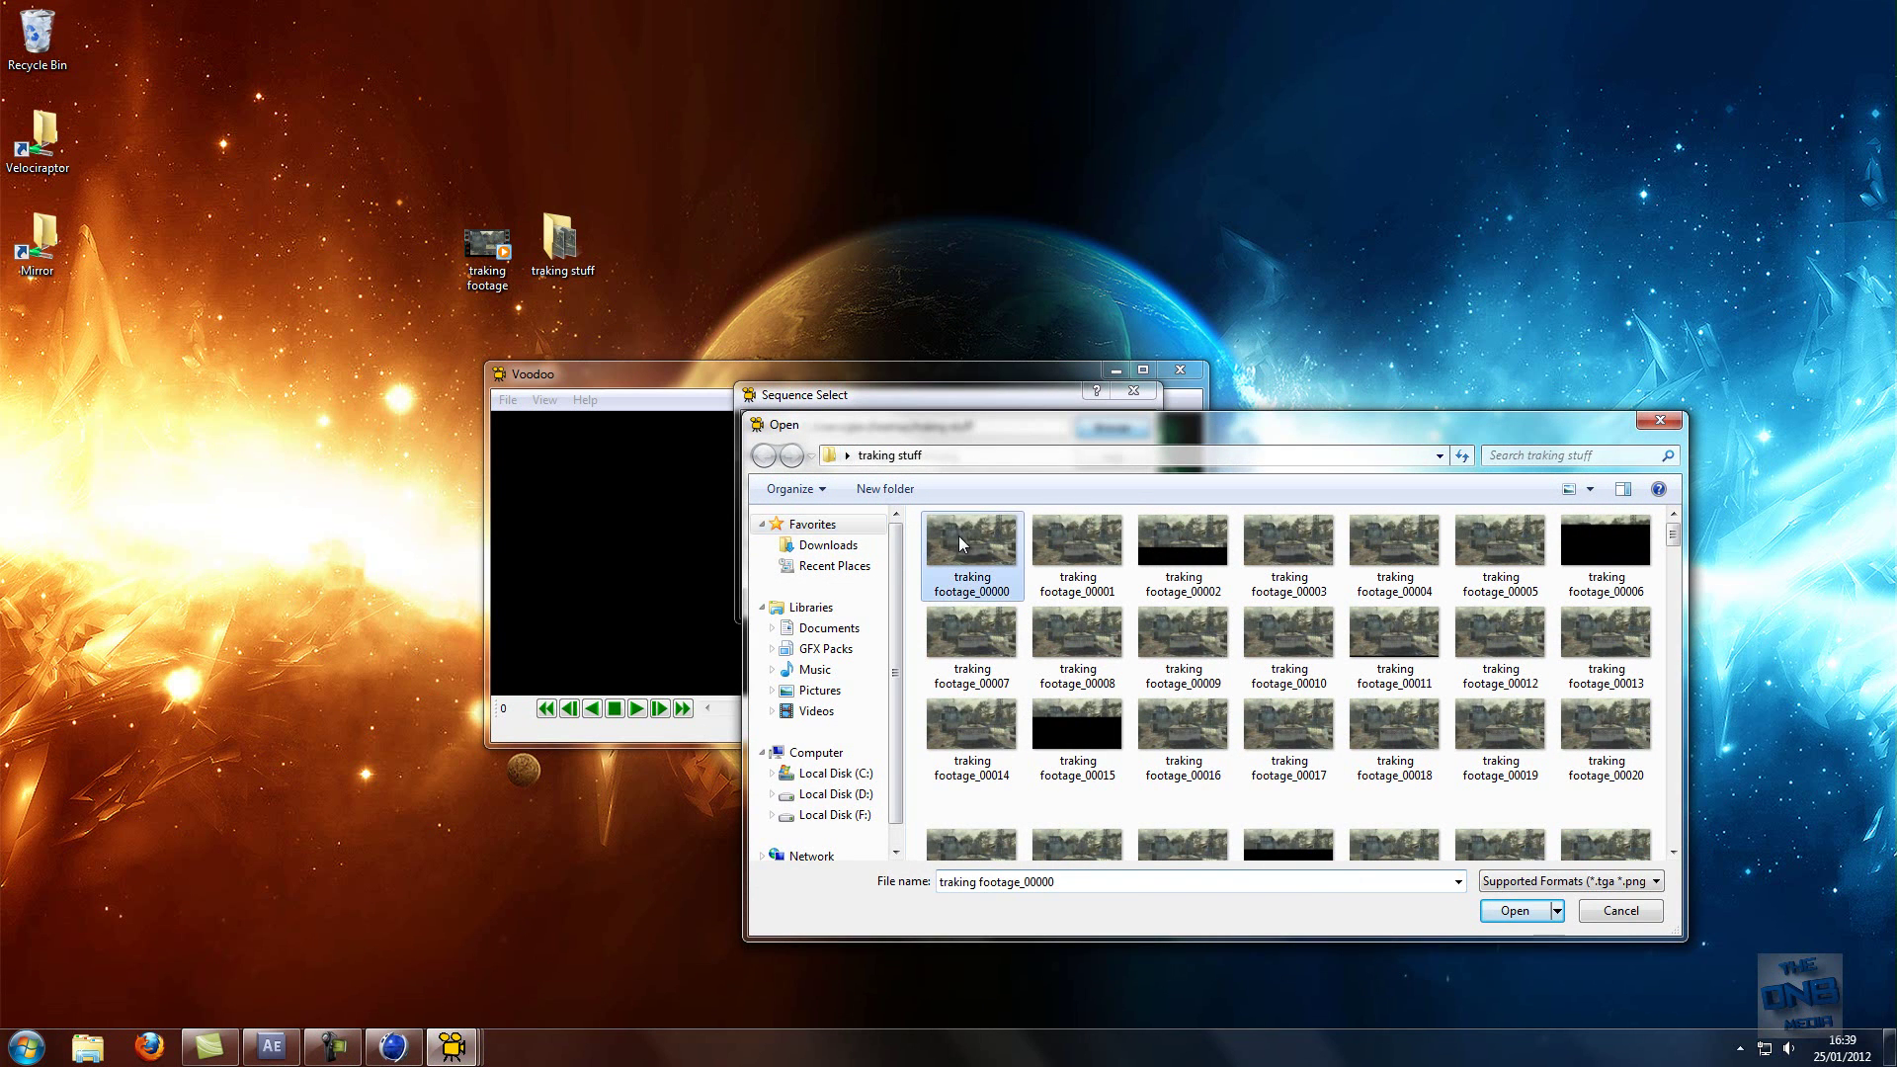
left_click(1541, 914)
left_click(1003, 565)
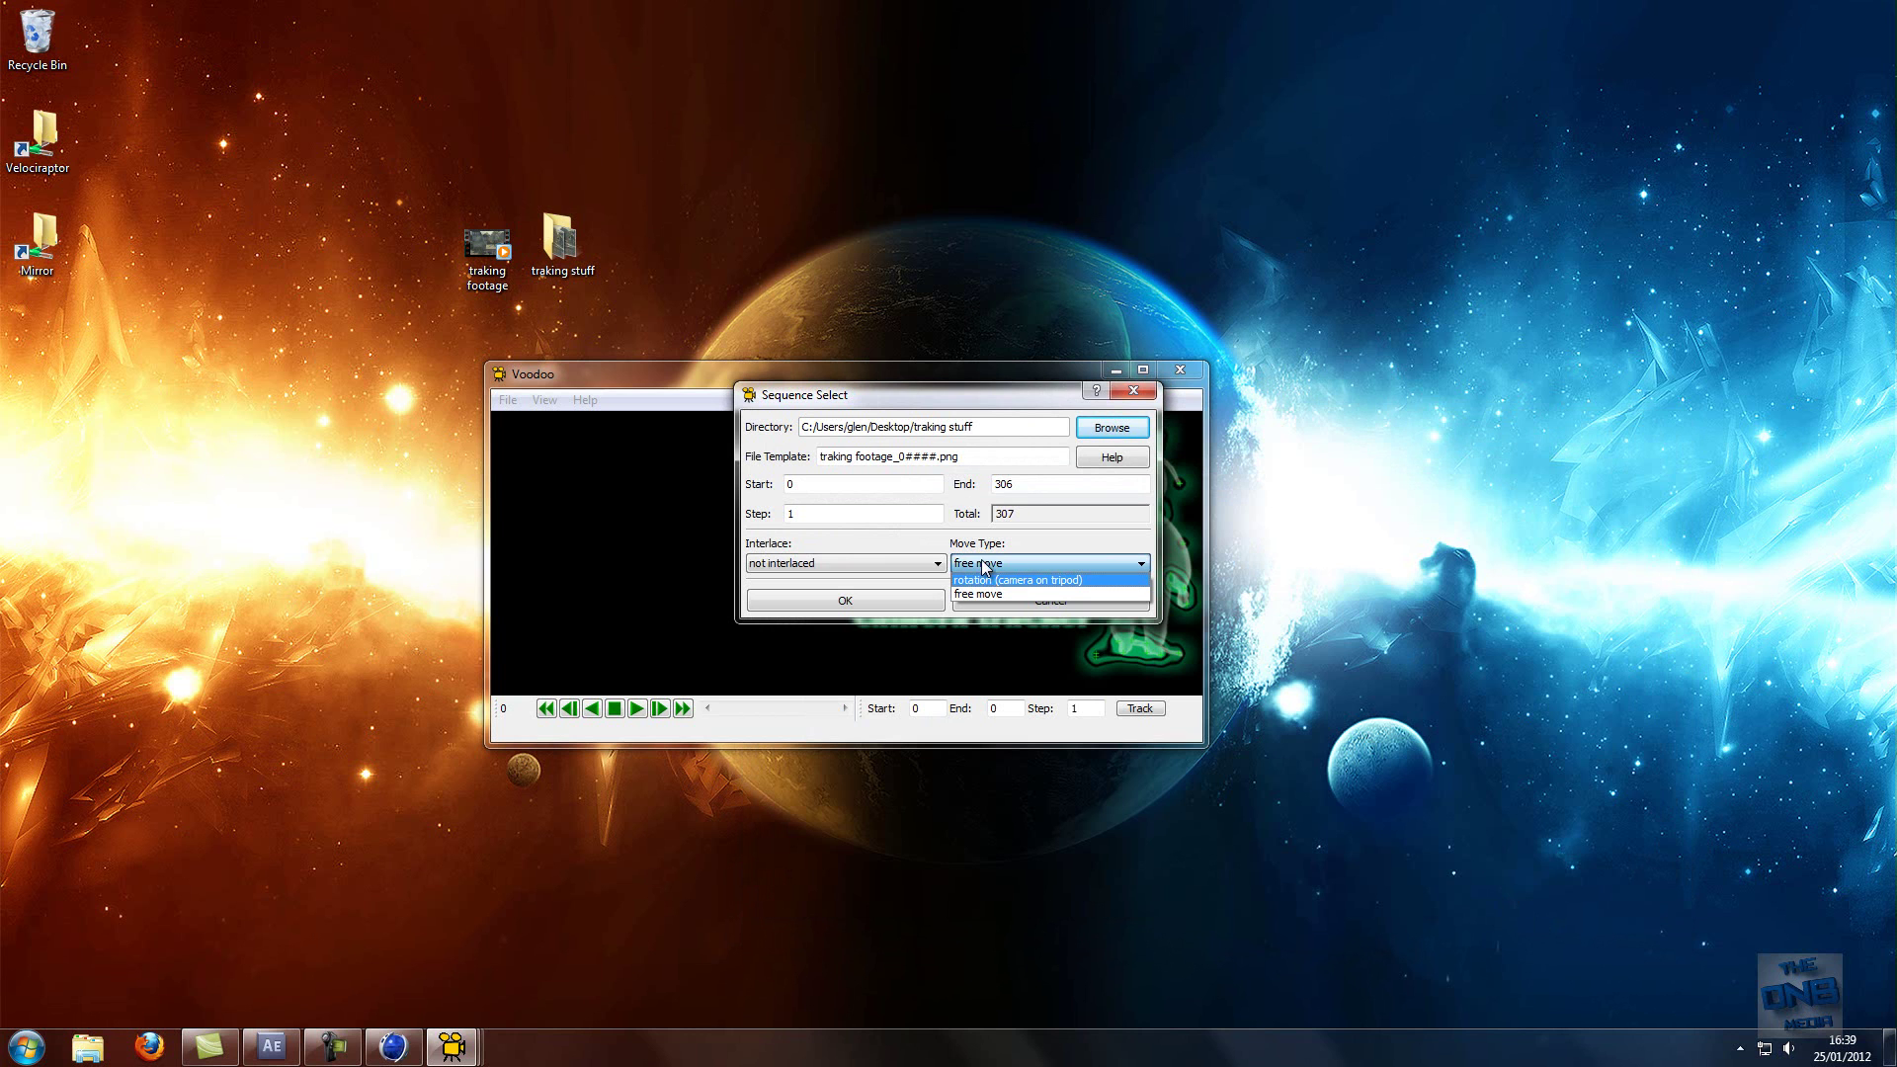
left_click(981, 593)
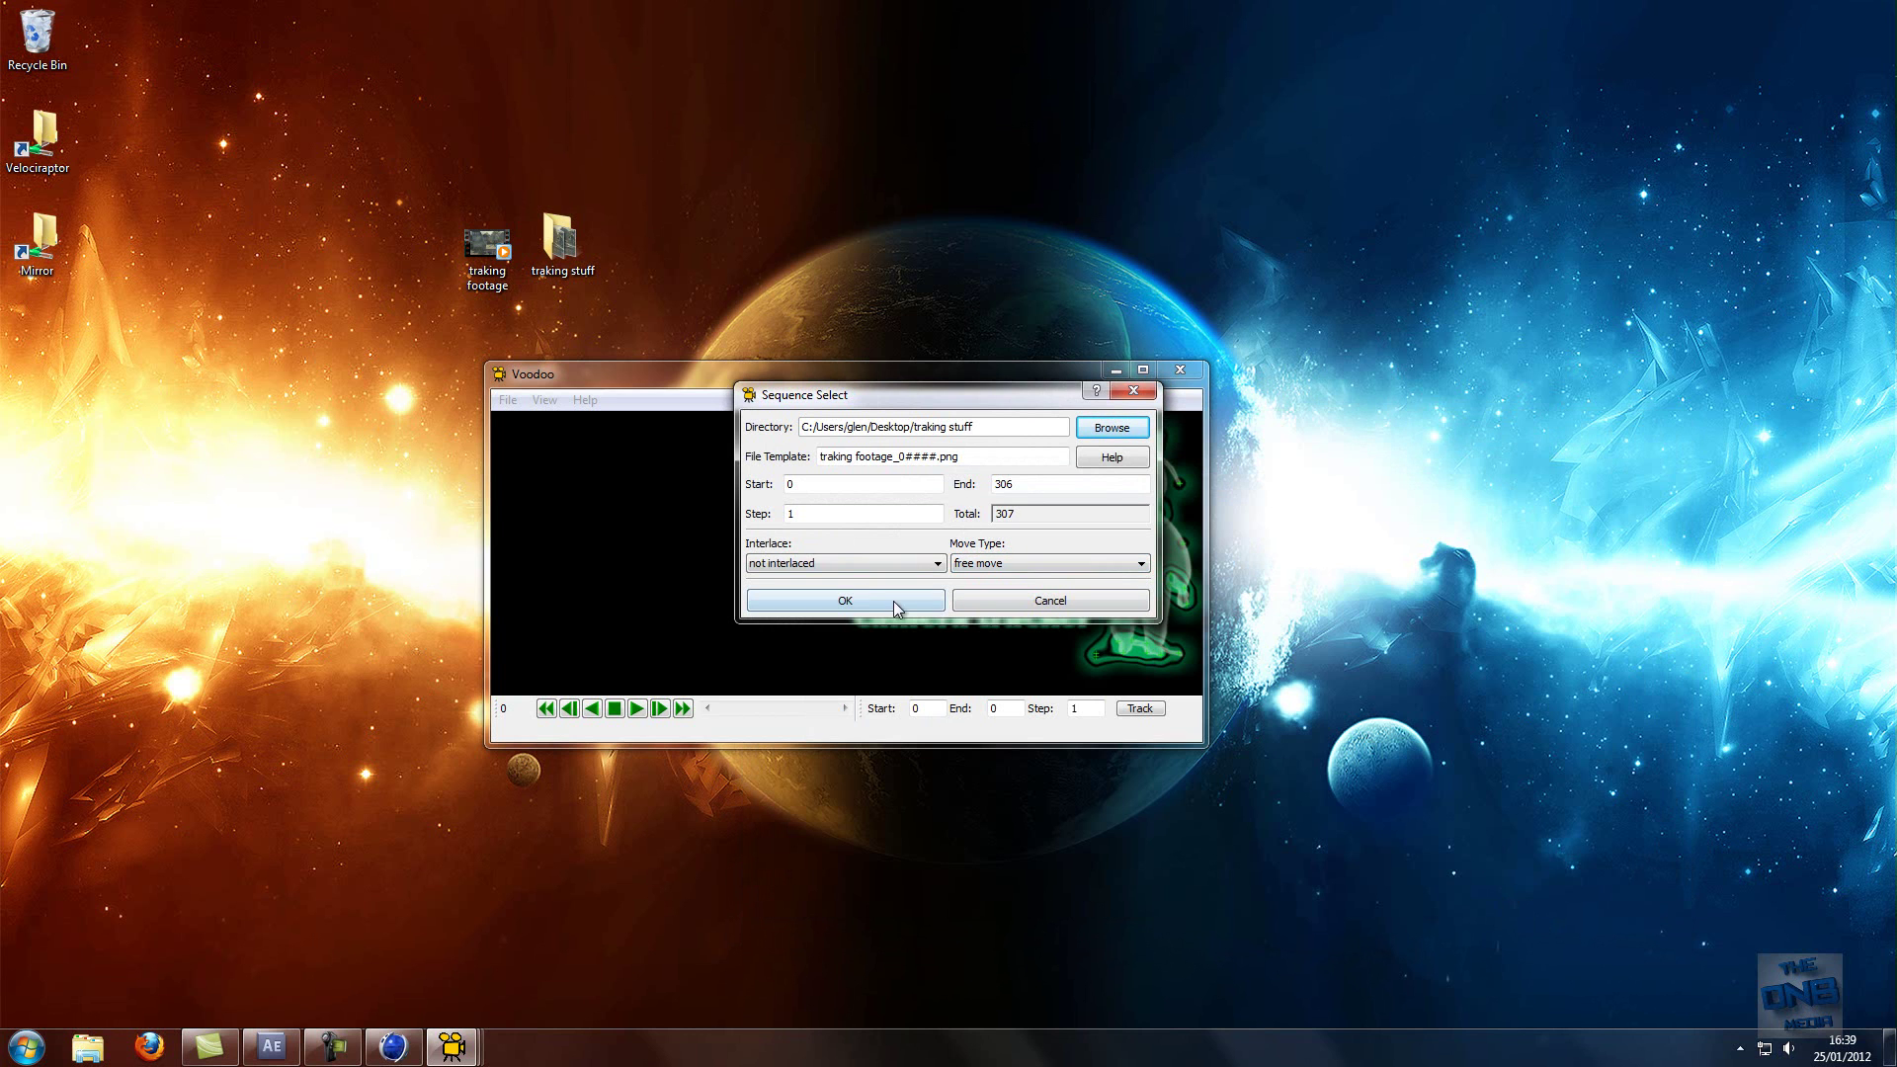
left_click(875, 604)
- Enlarge the tracker window, scrub to frame 26, play the footage, and return to frame 0
left_click_drag(1202, 743, 1216, 854)
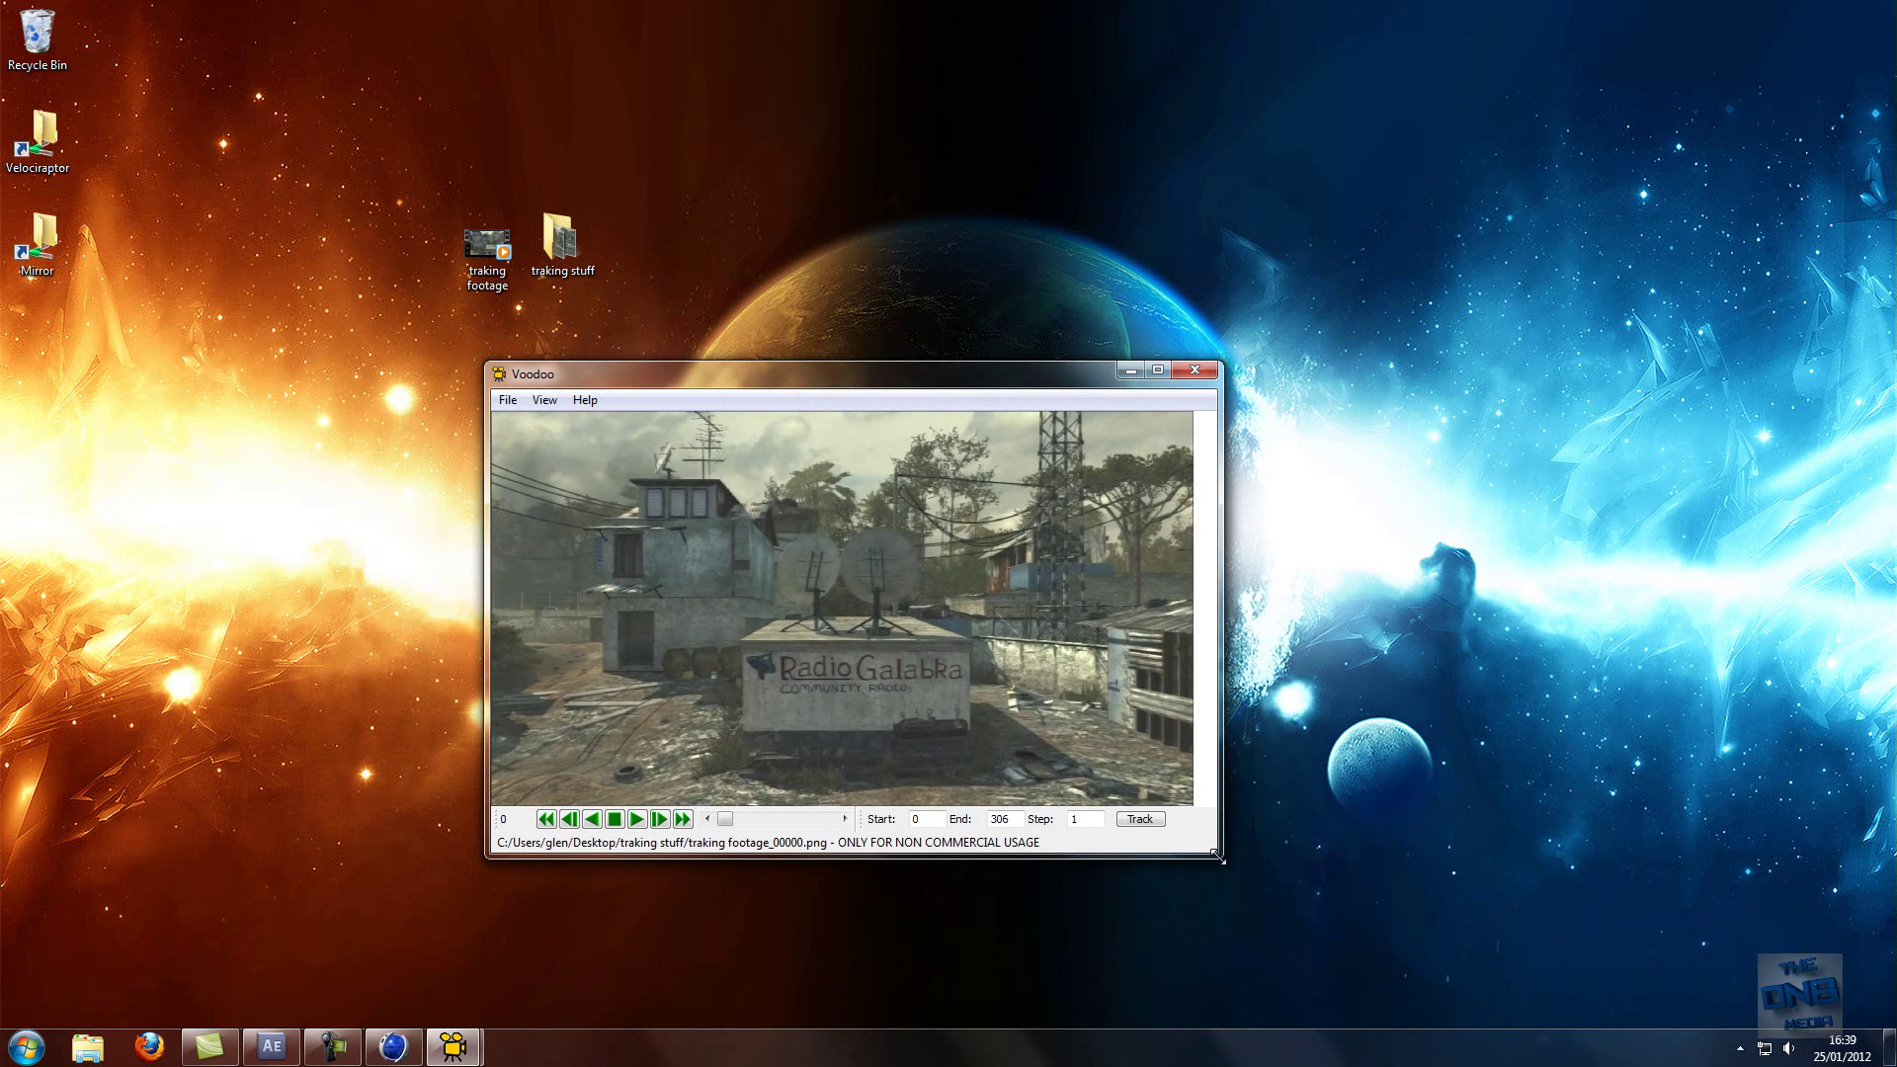
left_click_drag(741, 830, 715, 834)
left_click(636, 826)
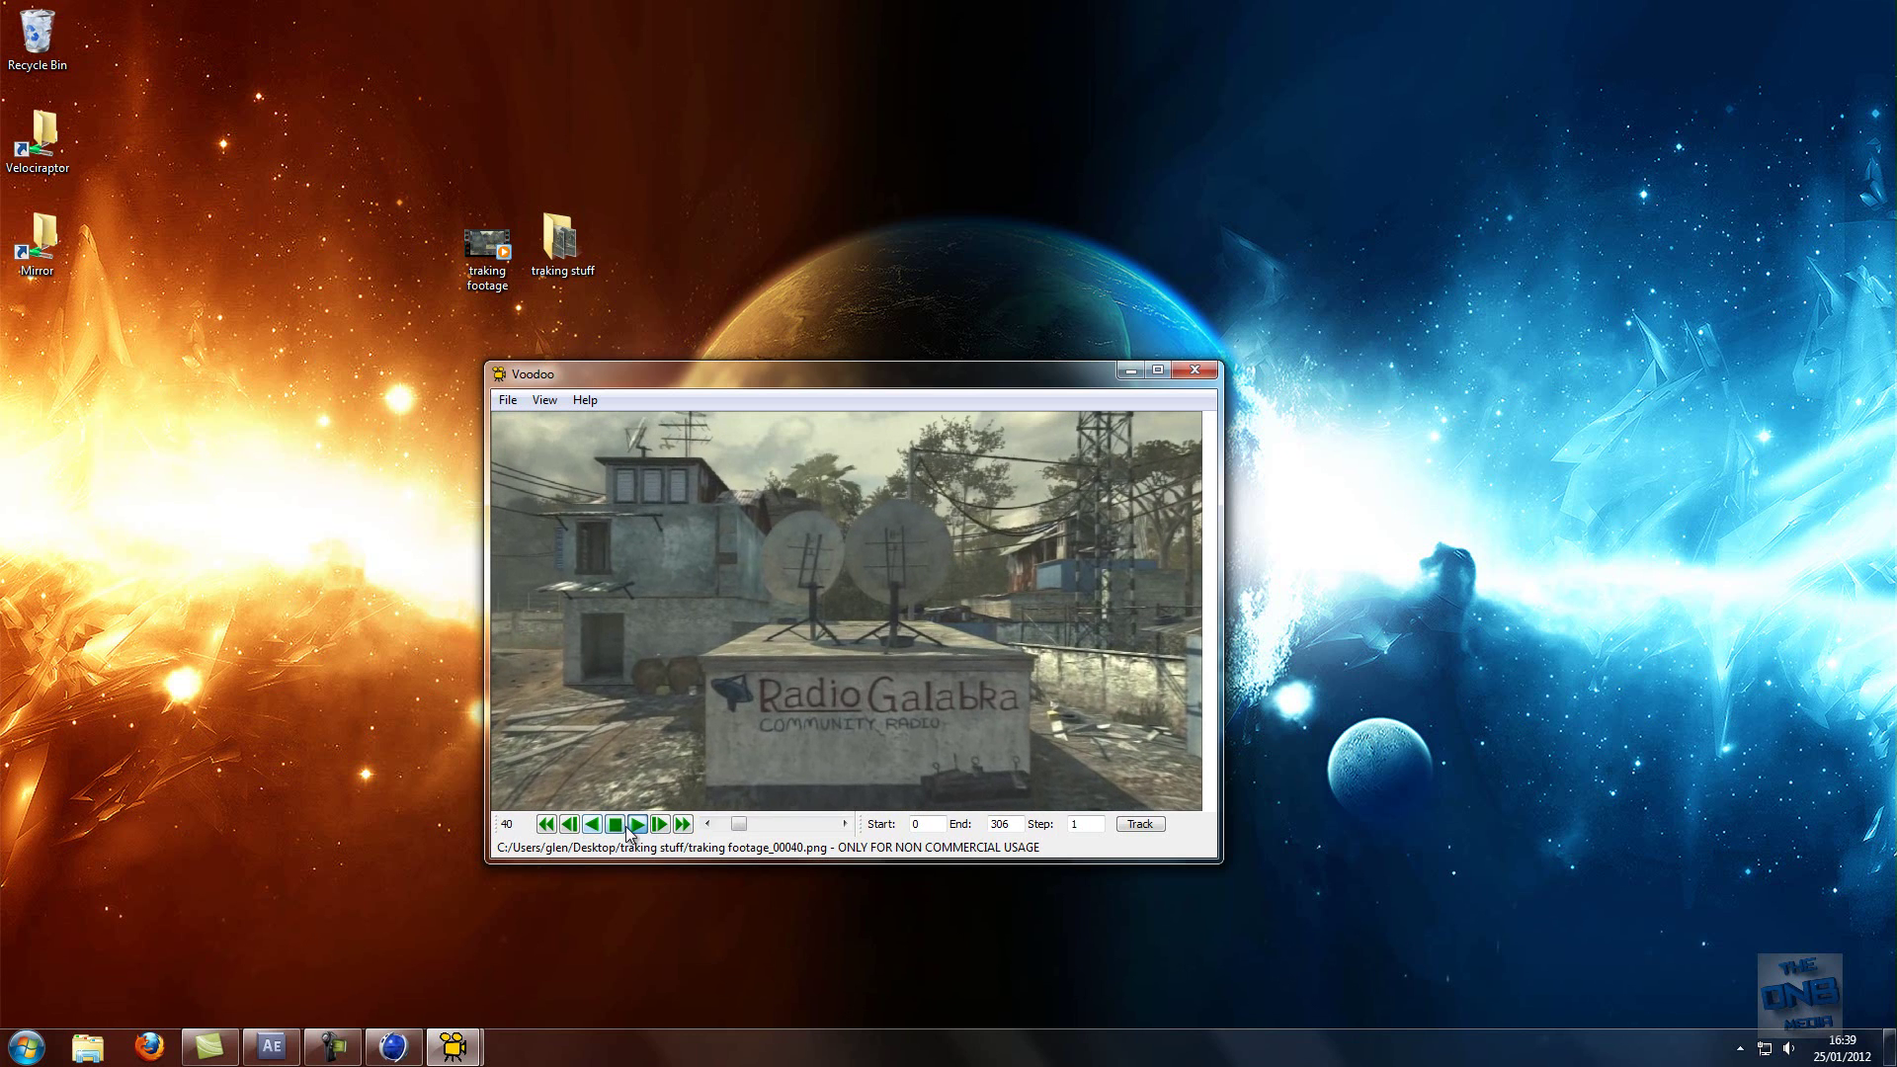
left_click(719, 824)
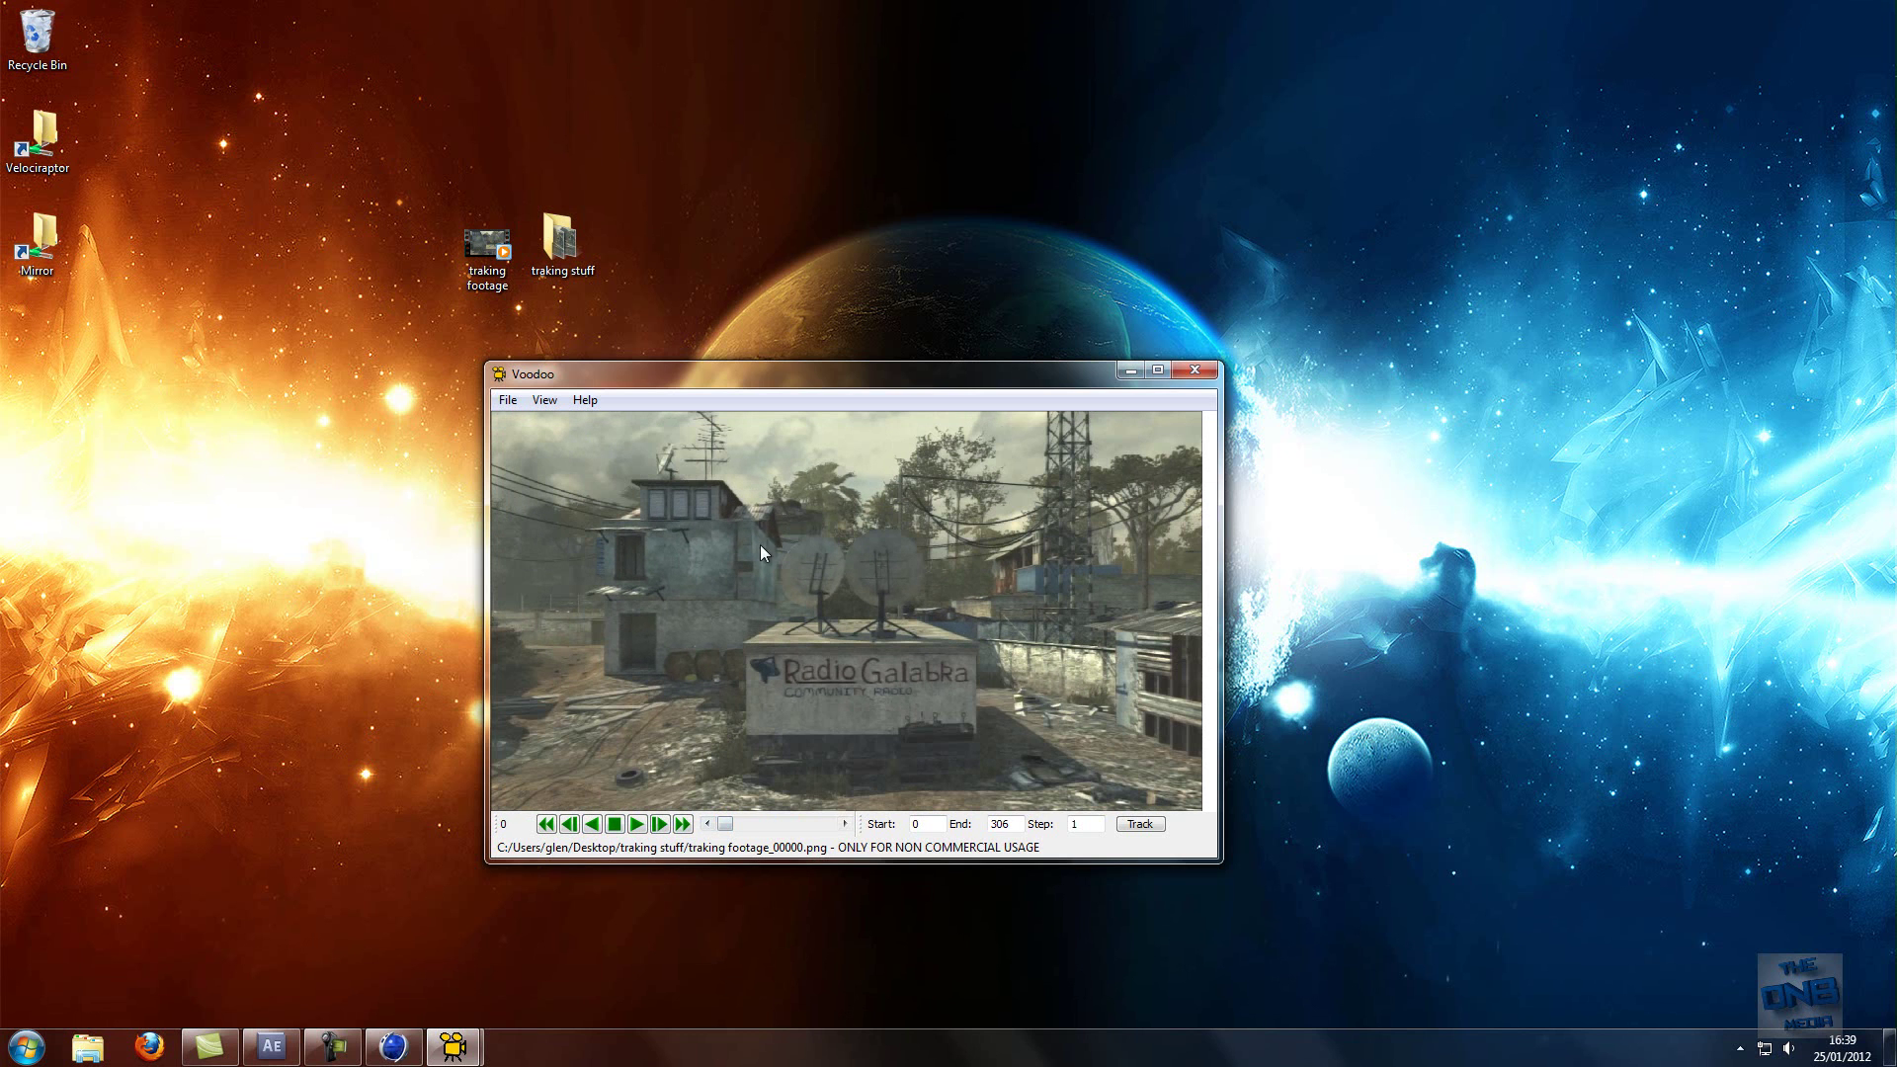
- Run Track on the sequence and let it progress to frame 306
left_click(1131, 823)
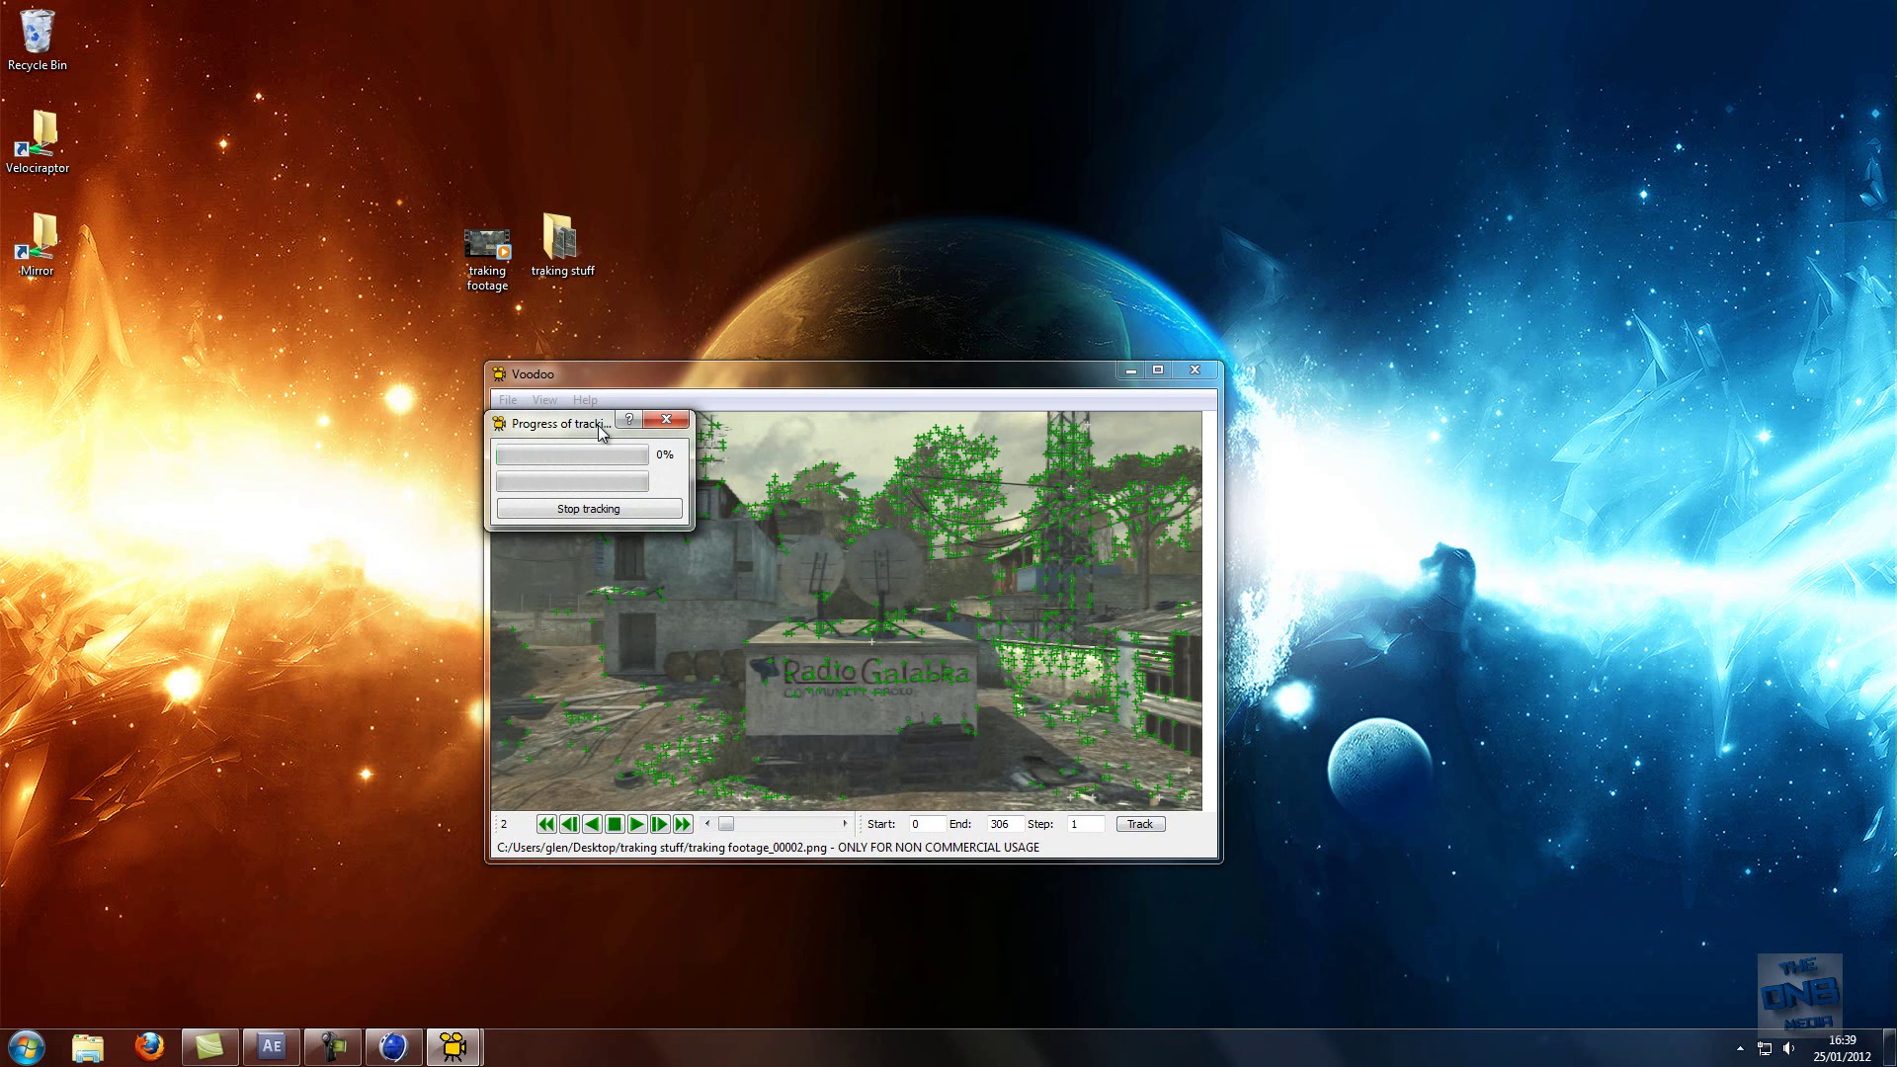
left_click_drag(605, 431, 385, 449)
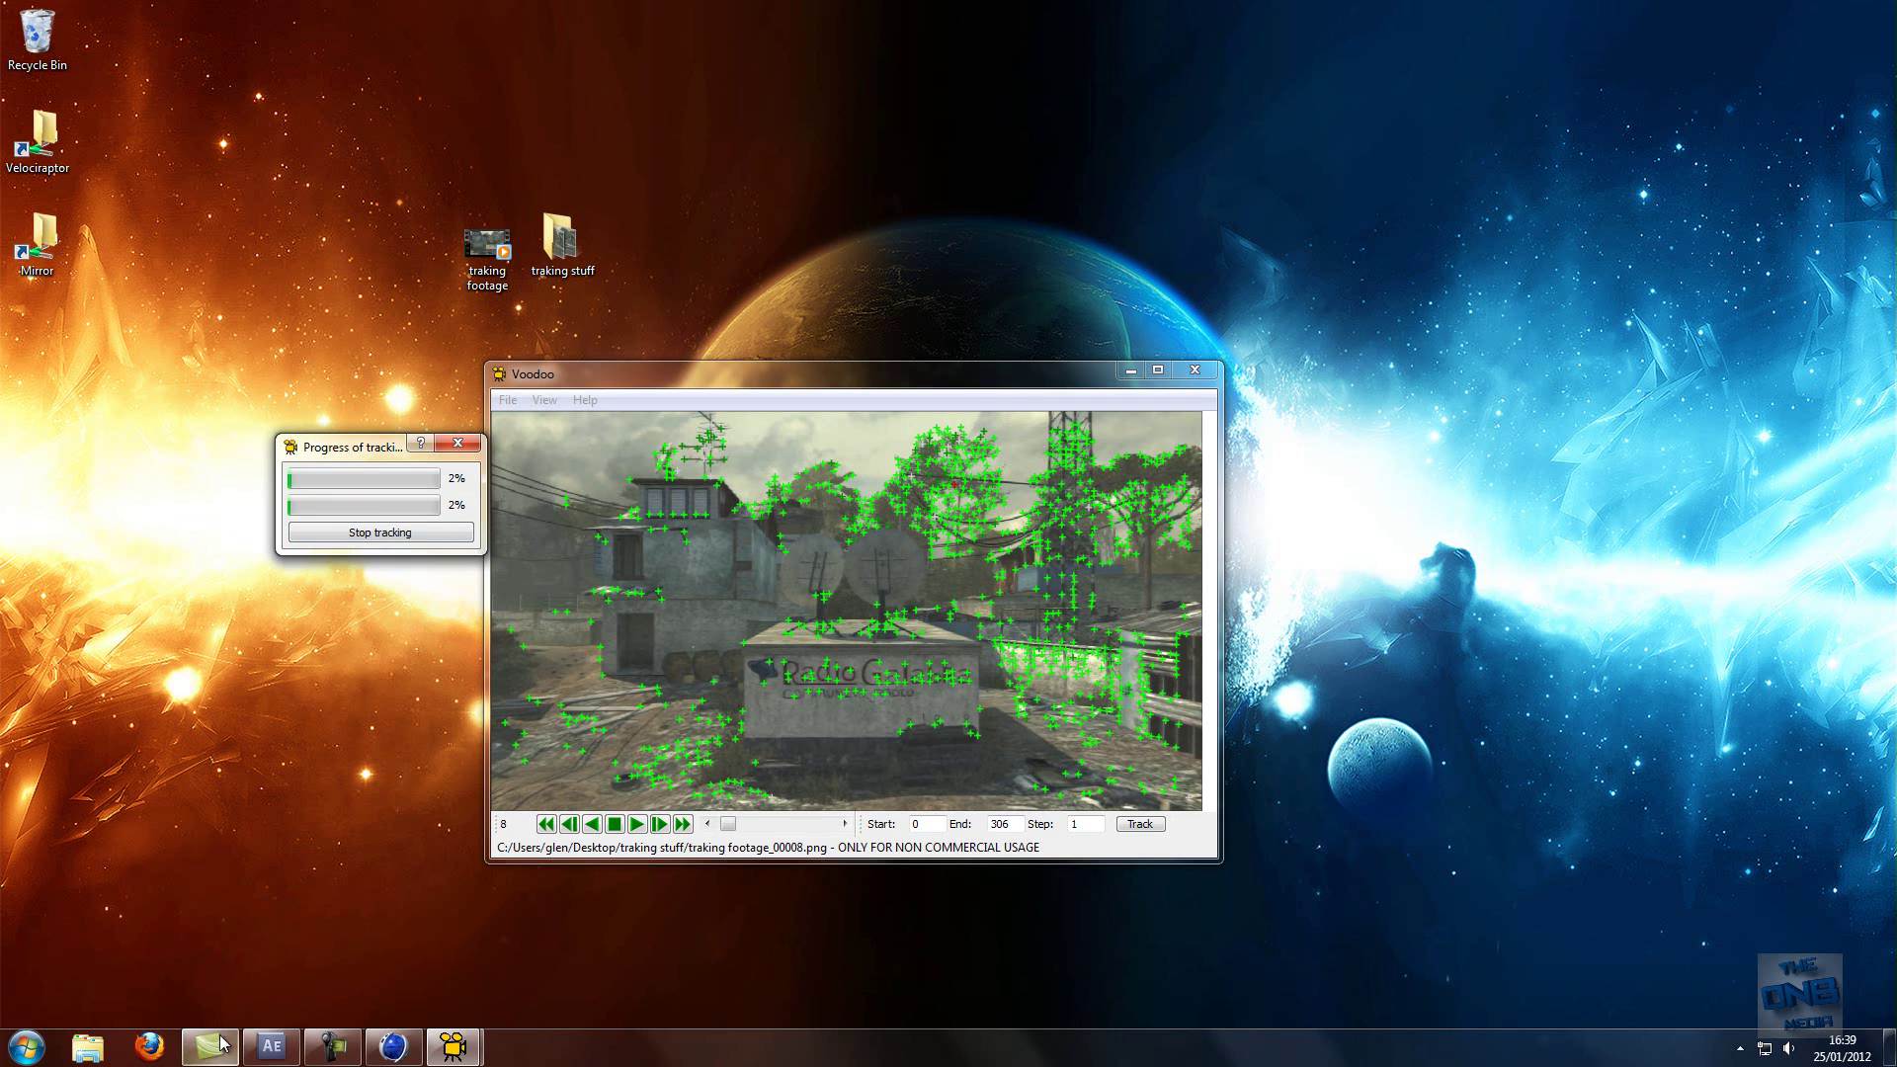
left_click(332, 1045)
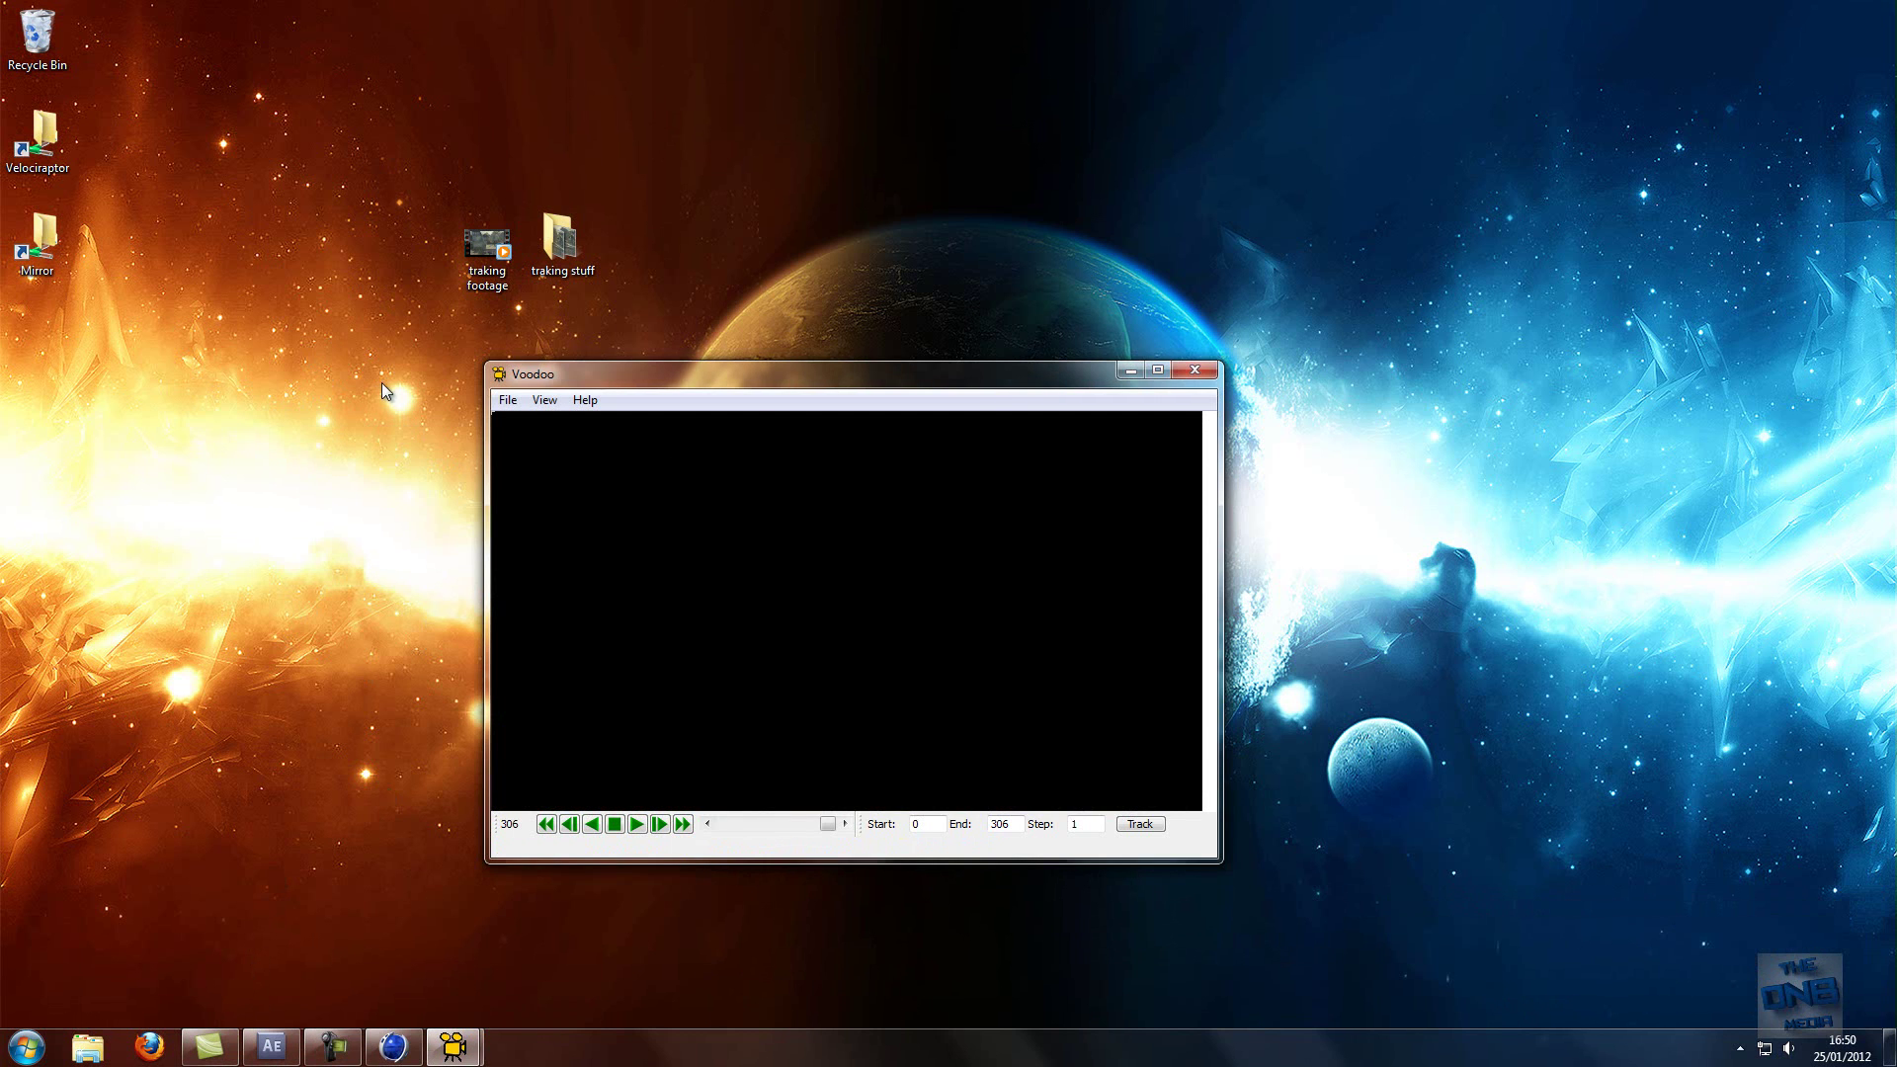
- Save feature points for frames 0–306 into 'traking stuff' as 'traking footage_0####.pnt'
left_click(507, 400)
mouse_move(538, 444)
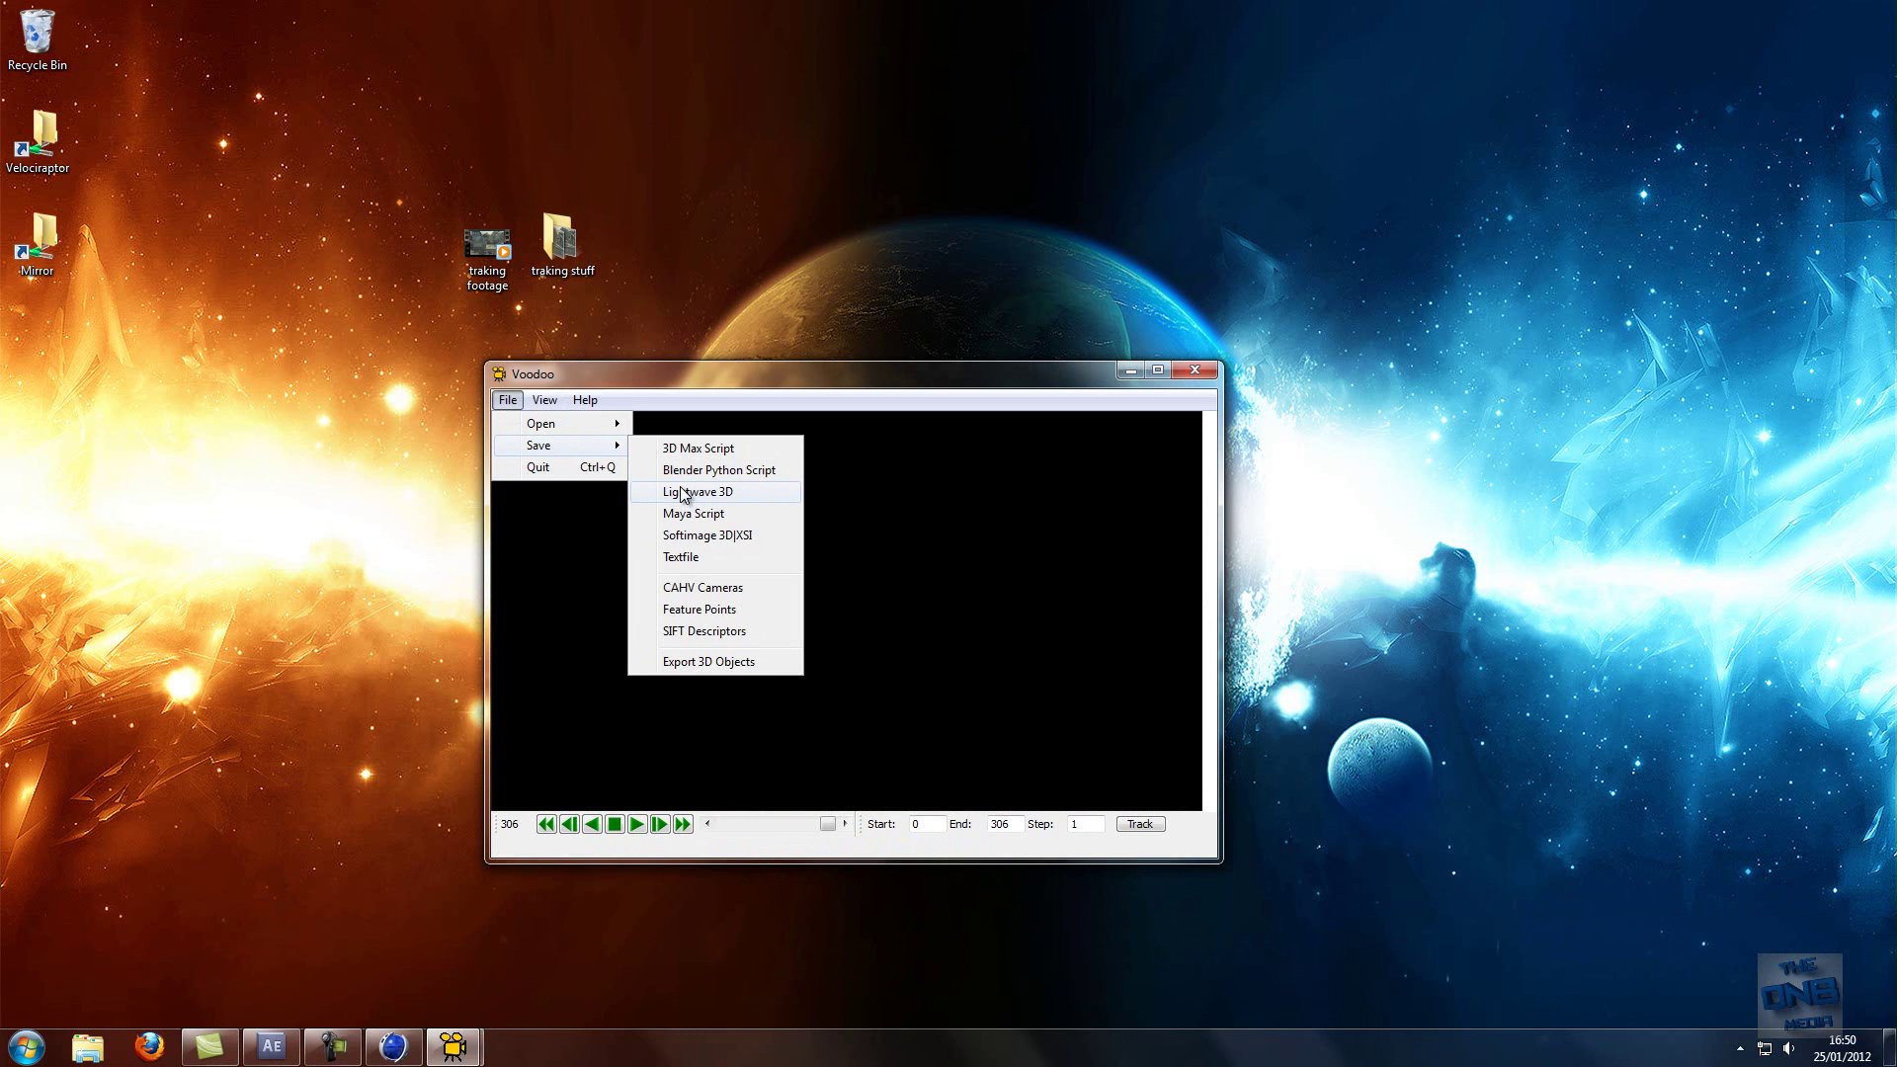
left_click(694, 611)
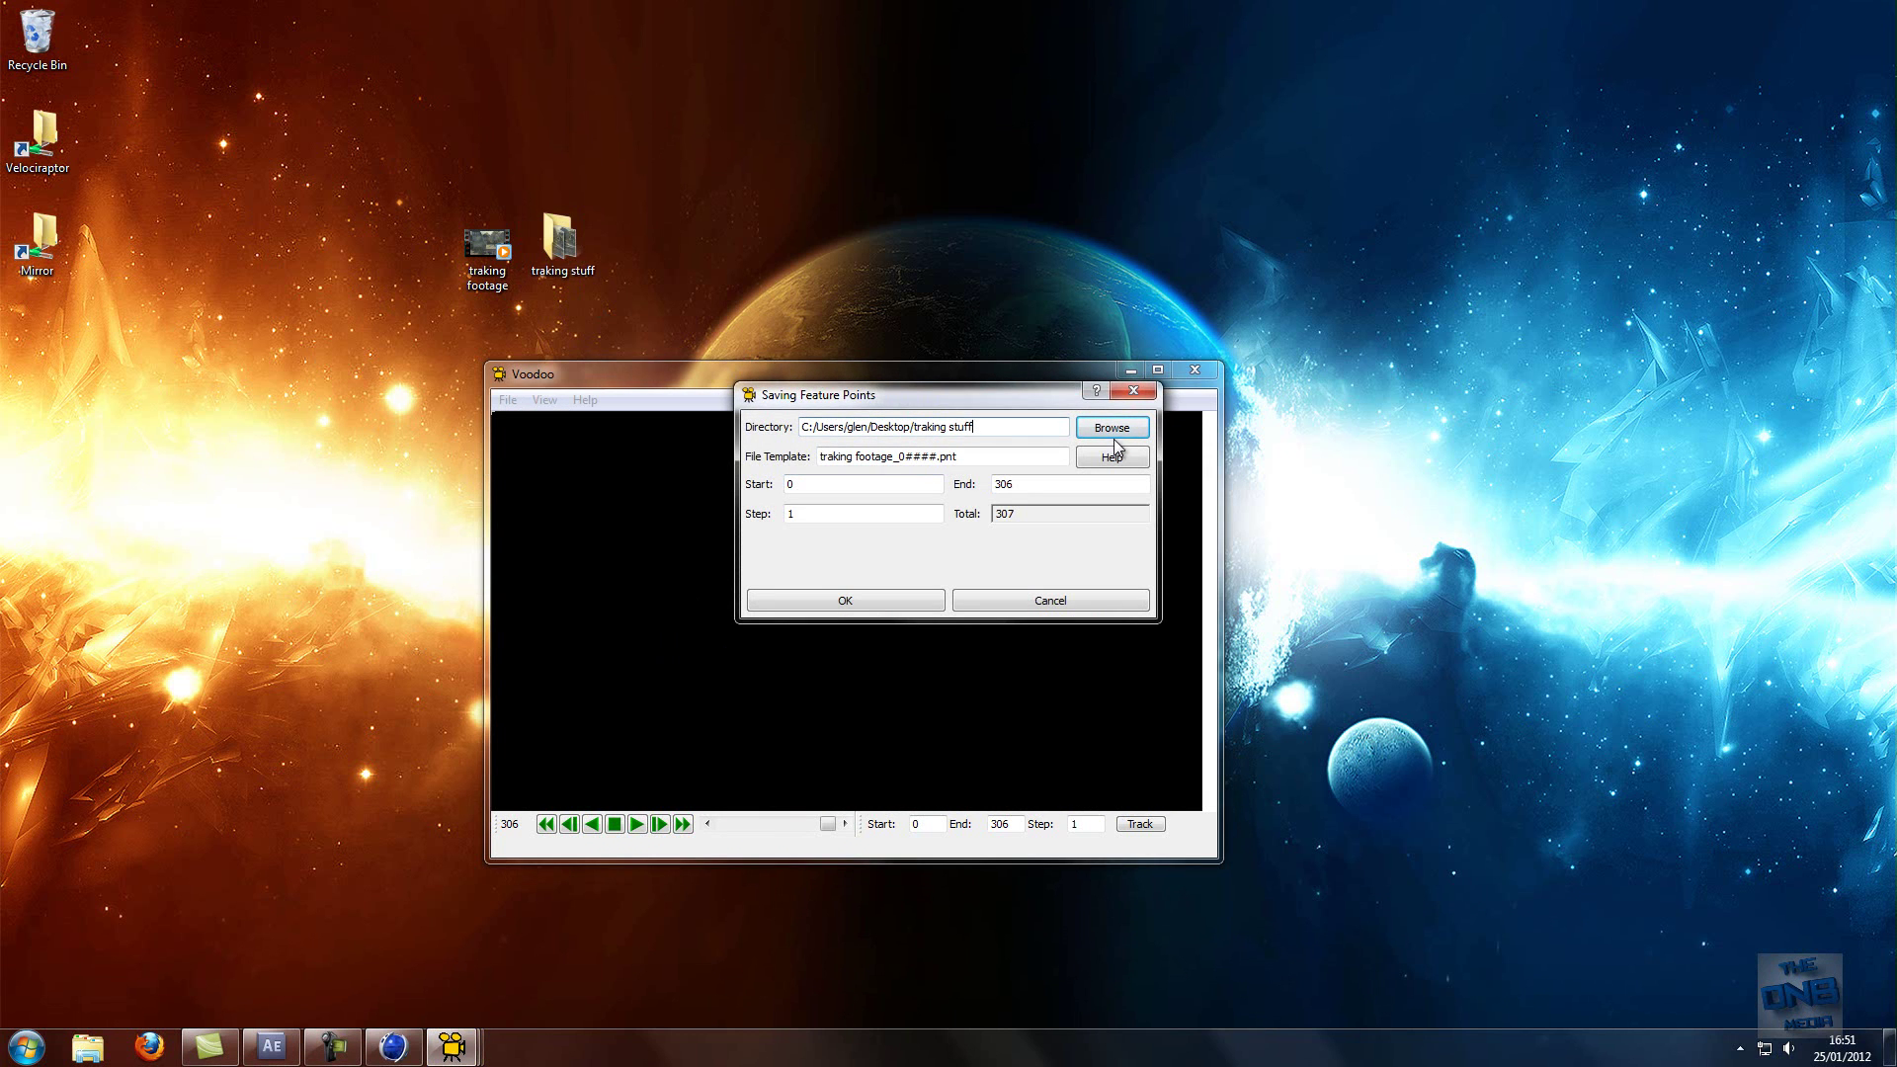
left_click(863, 598)
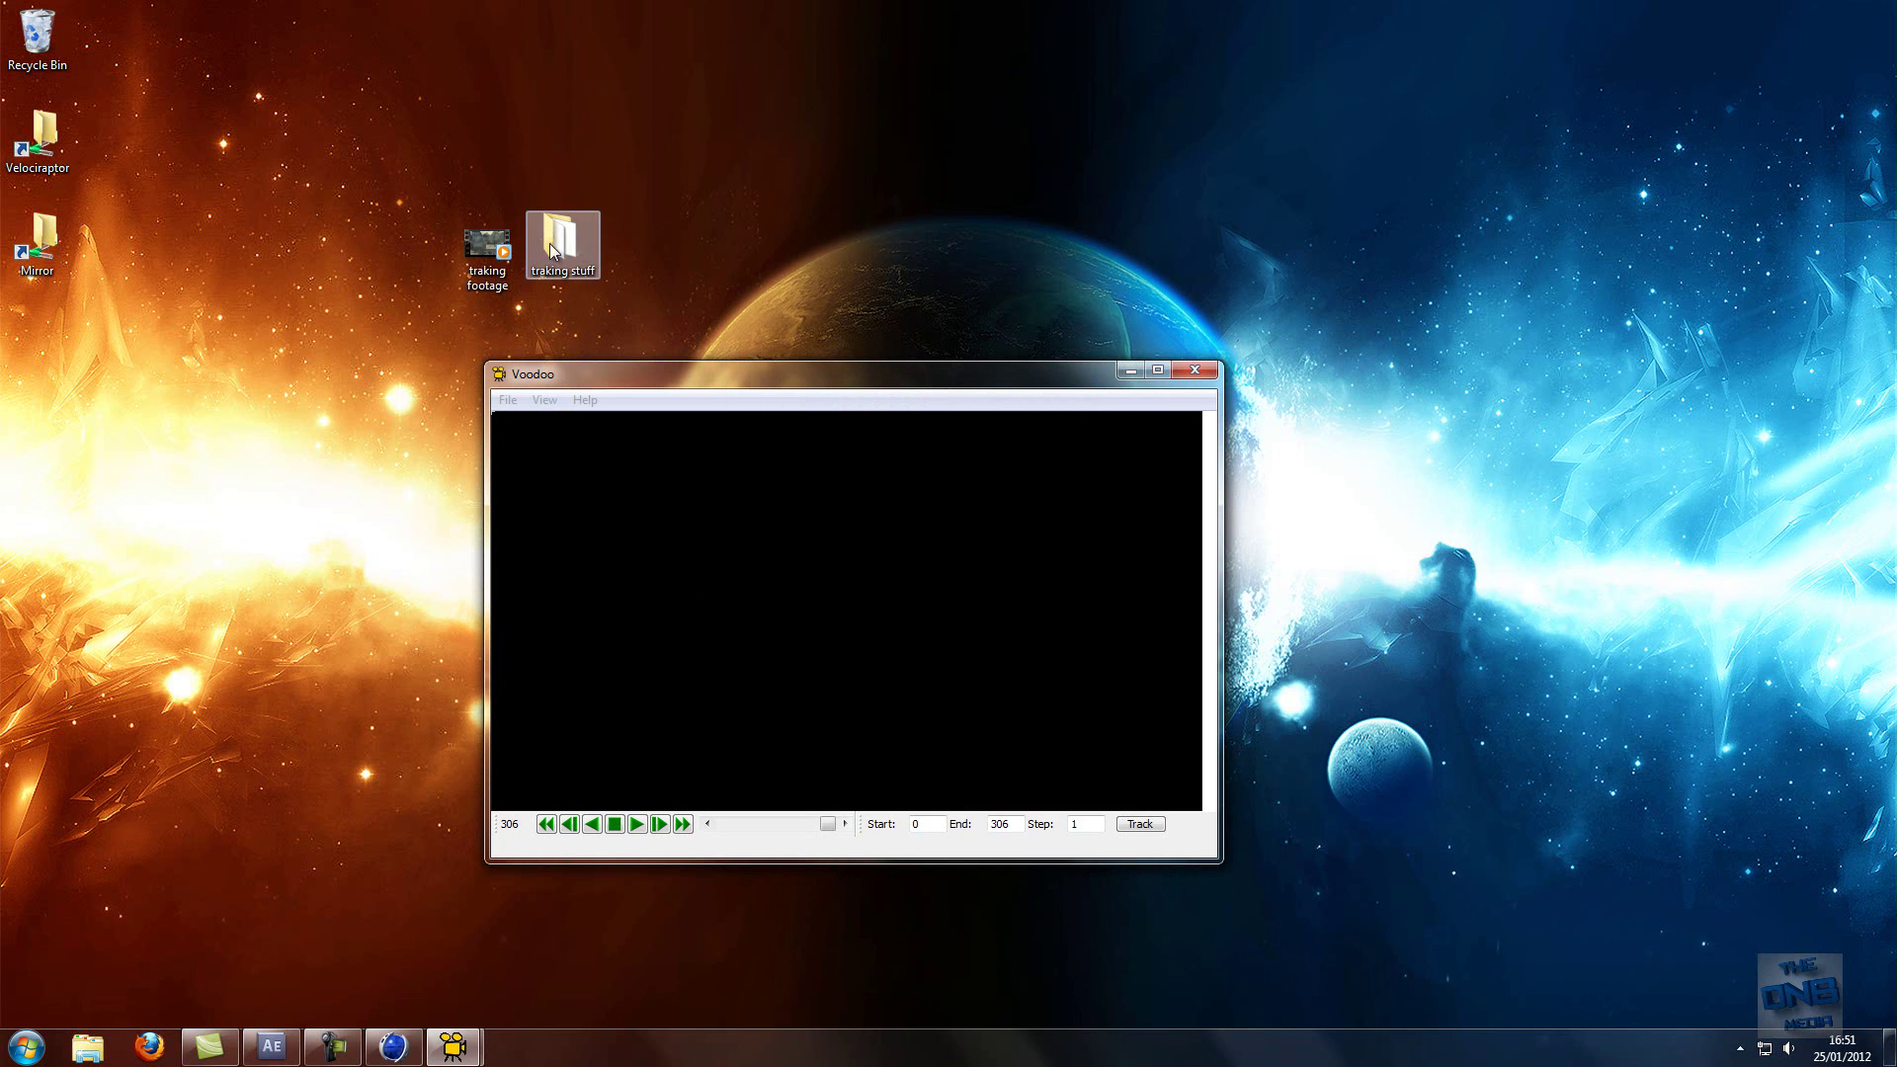
left_click(524, 385)
- Export the camera solve as a LightWave scene 'traking points.lws' on the Desktop
left_click(508, 399)
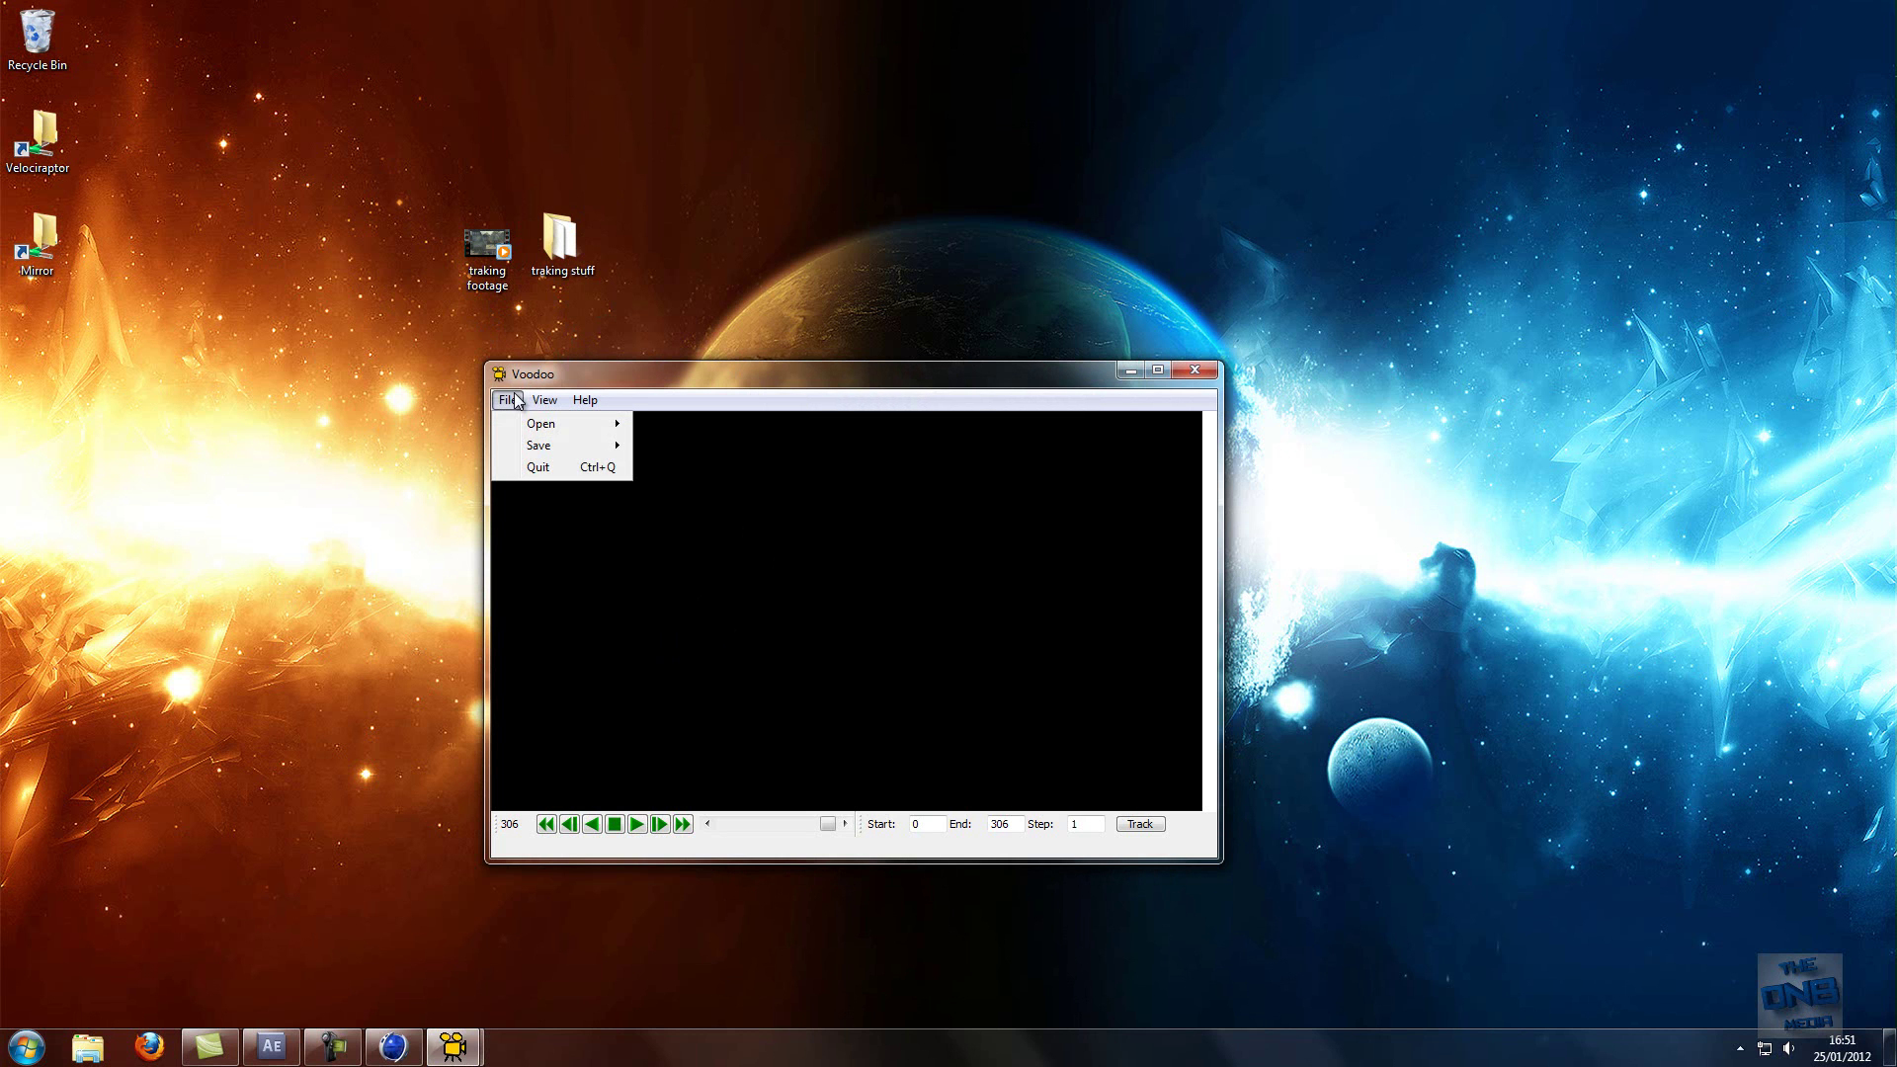
mouse_move(527, 425)
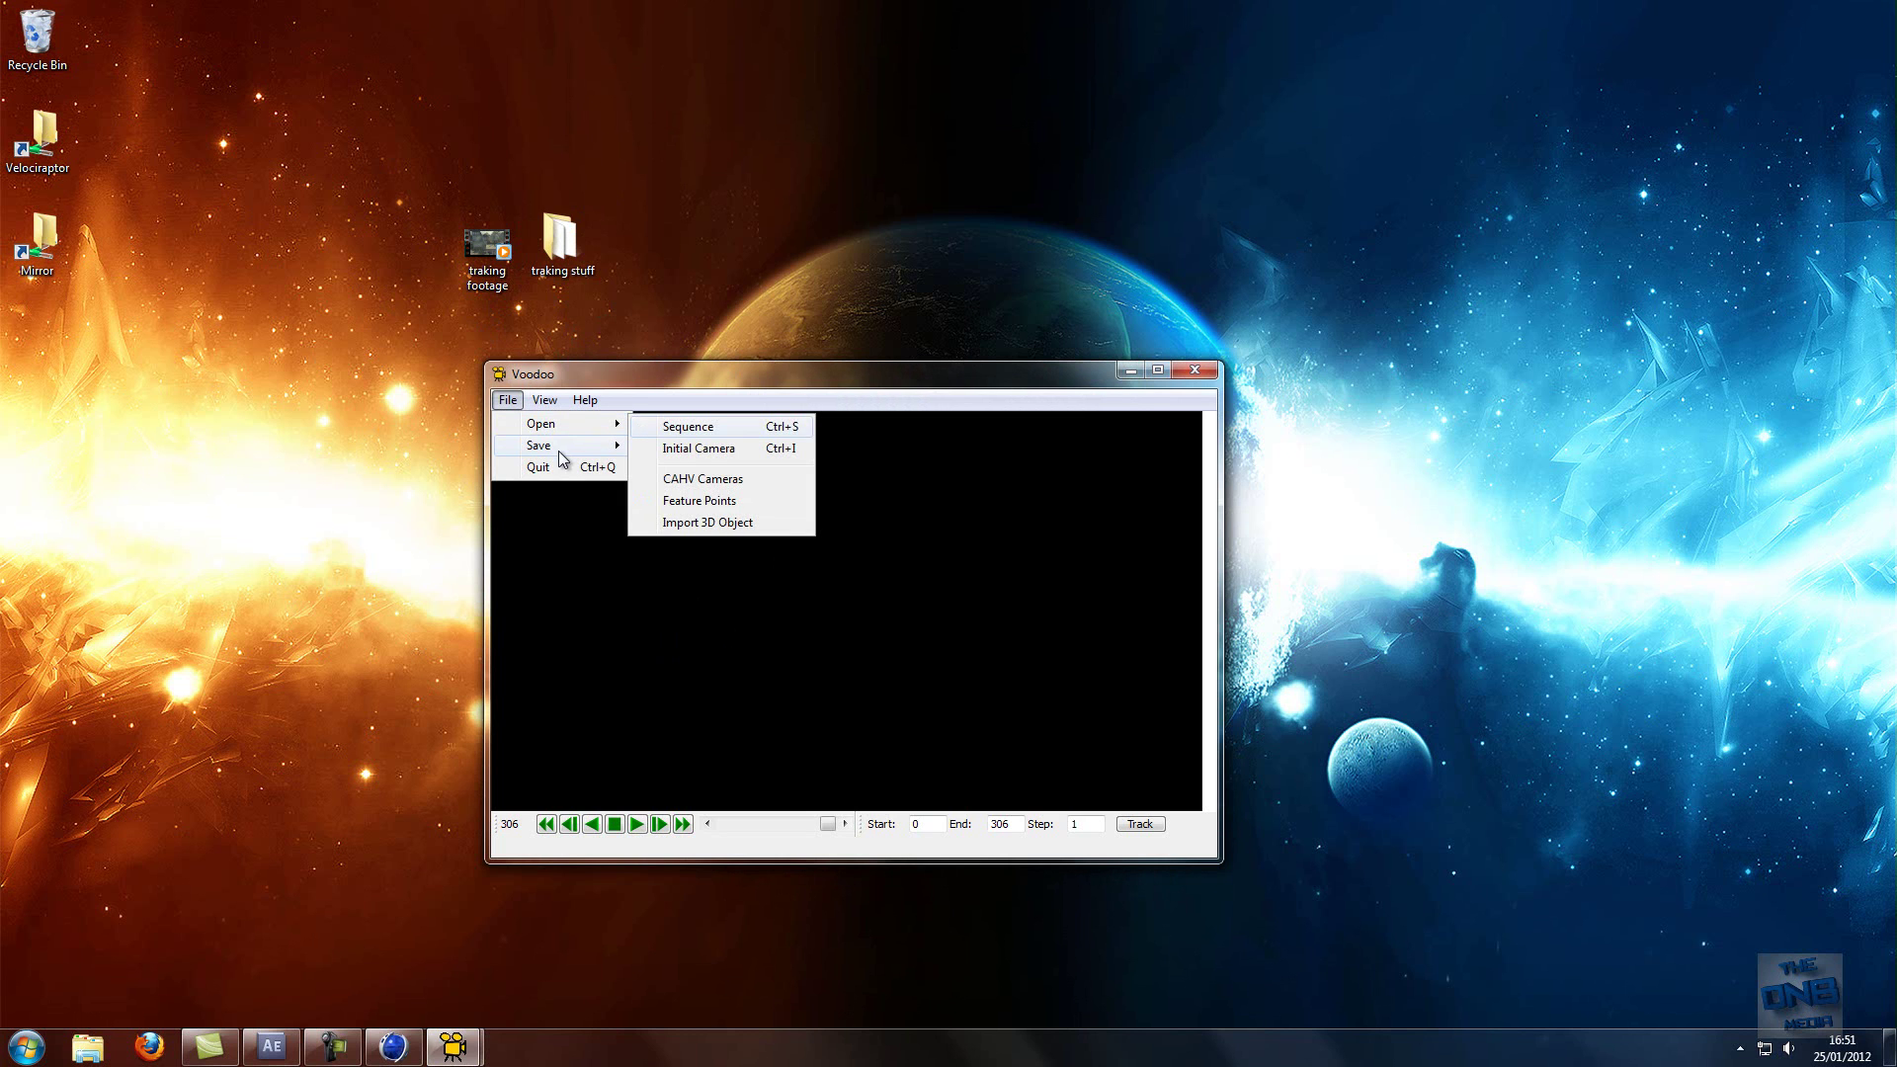
mouse_move(576, 452)
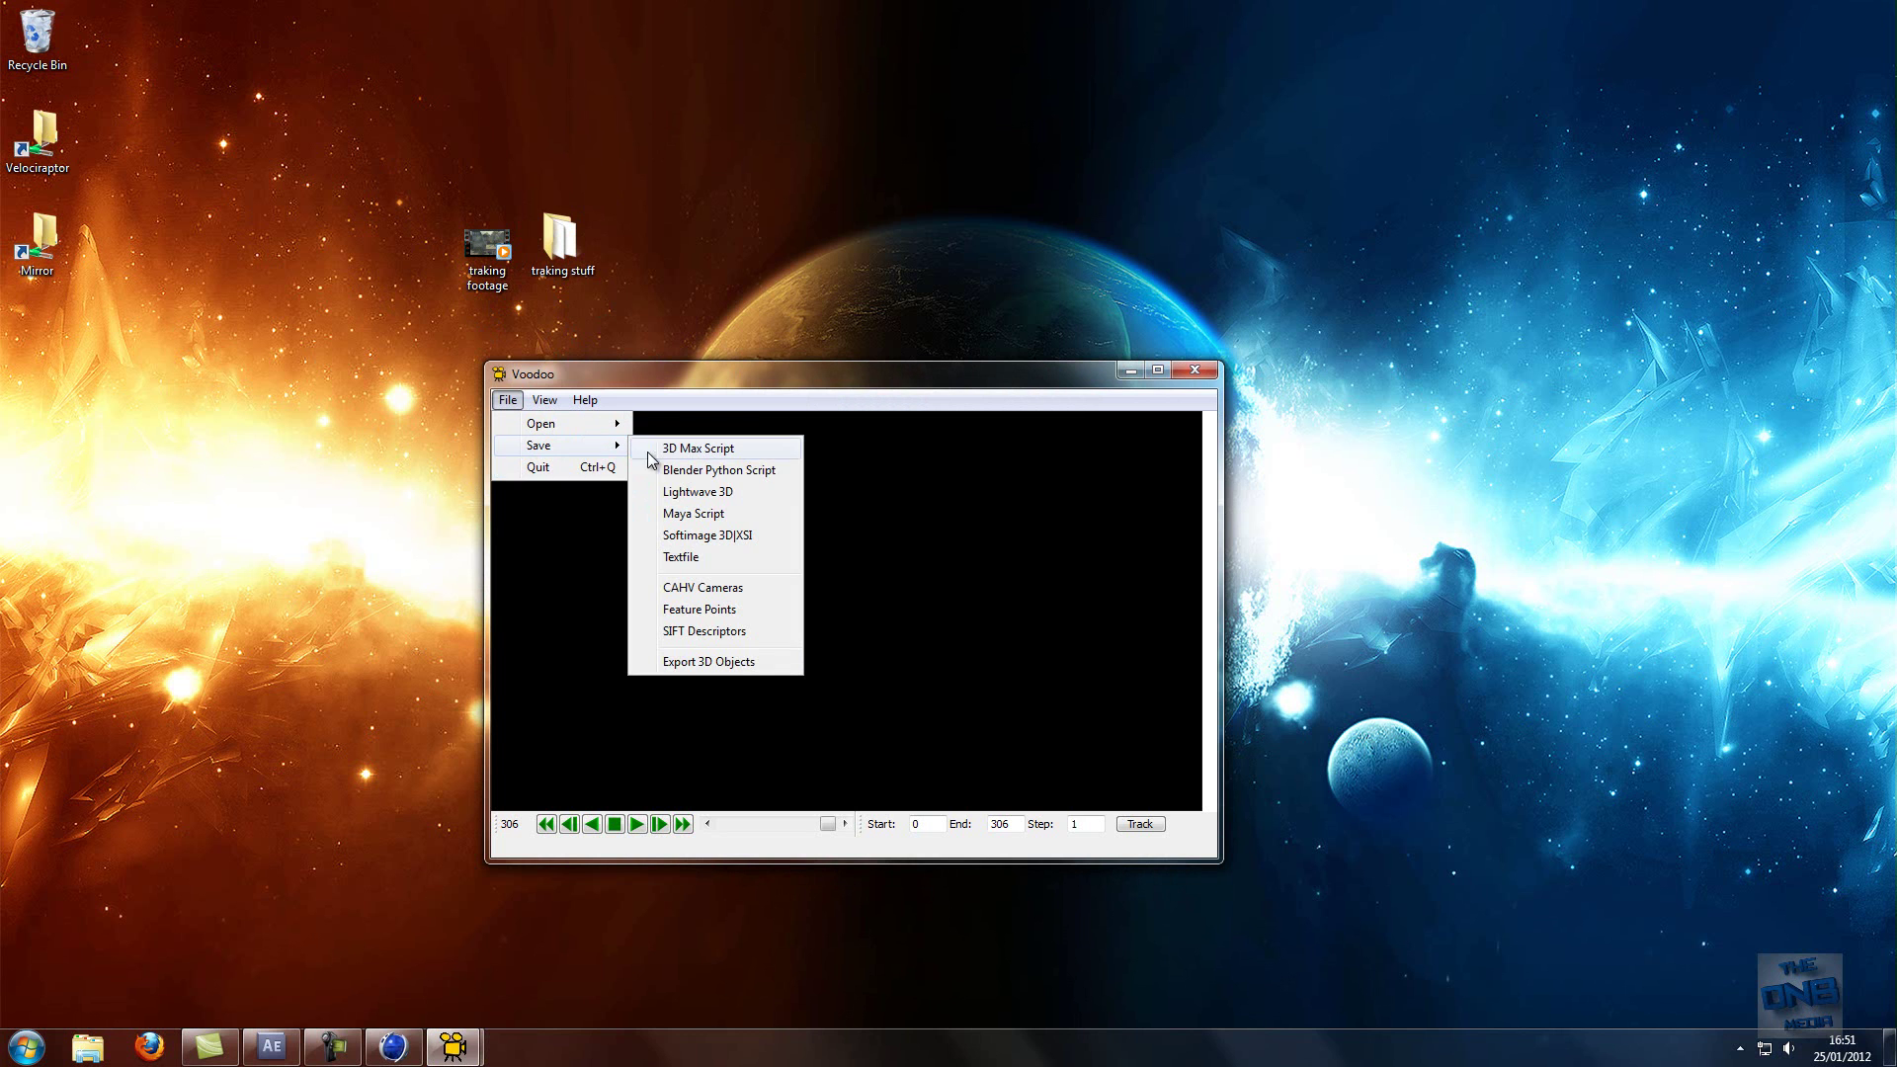
left_click(688, 494)
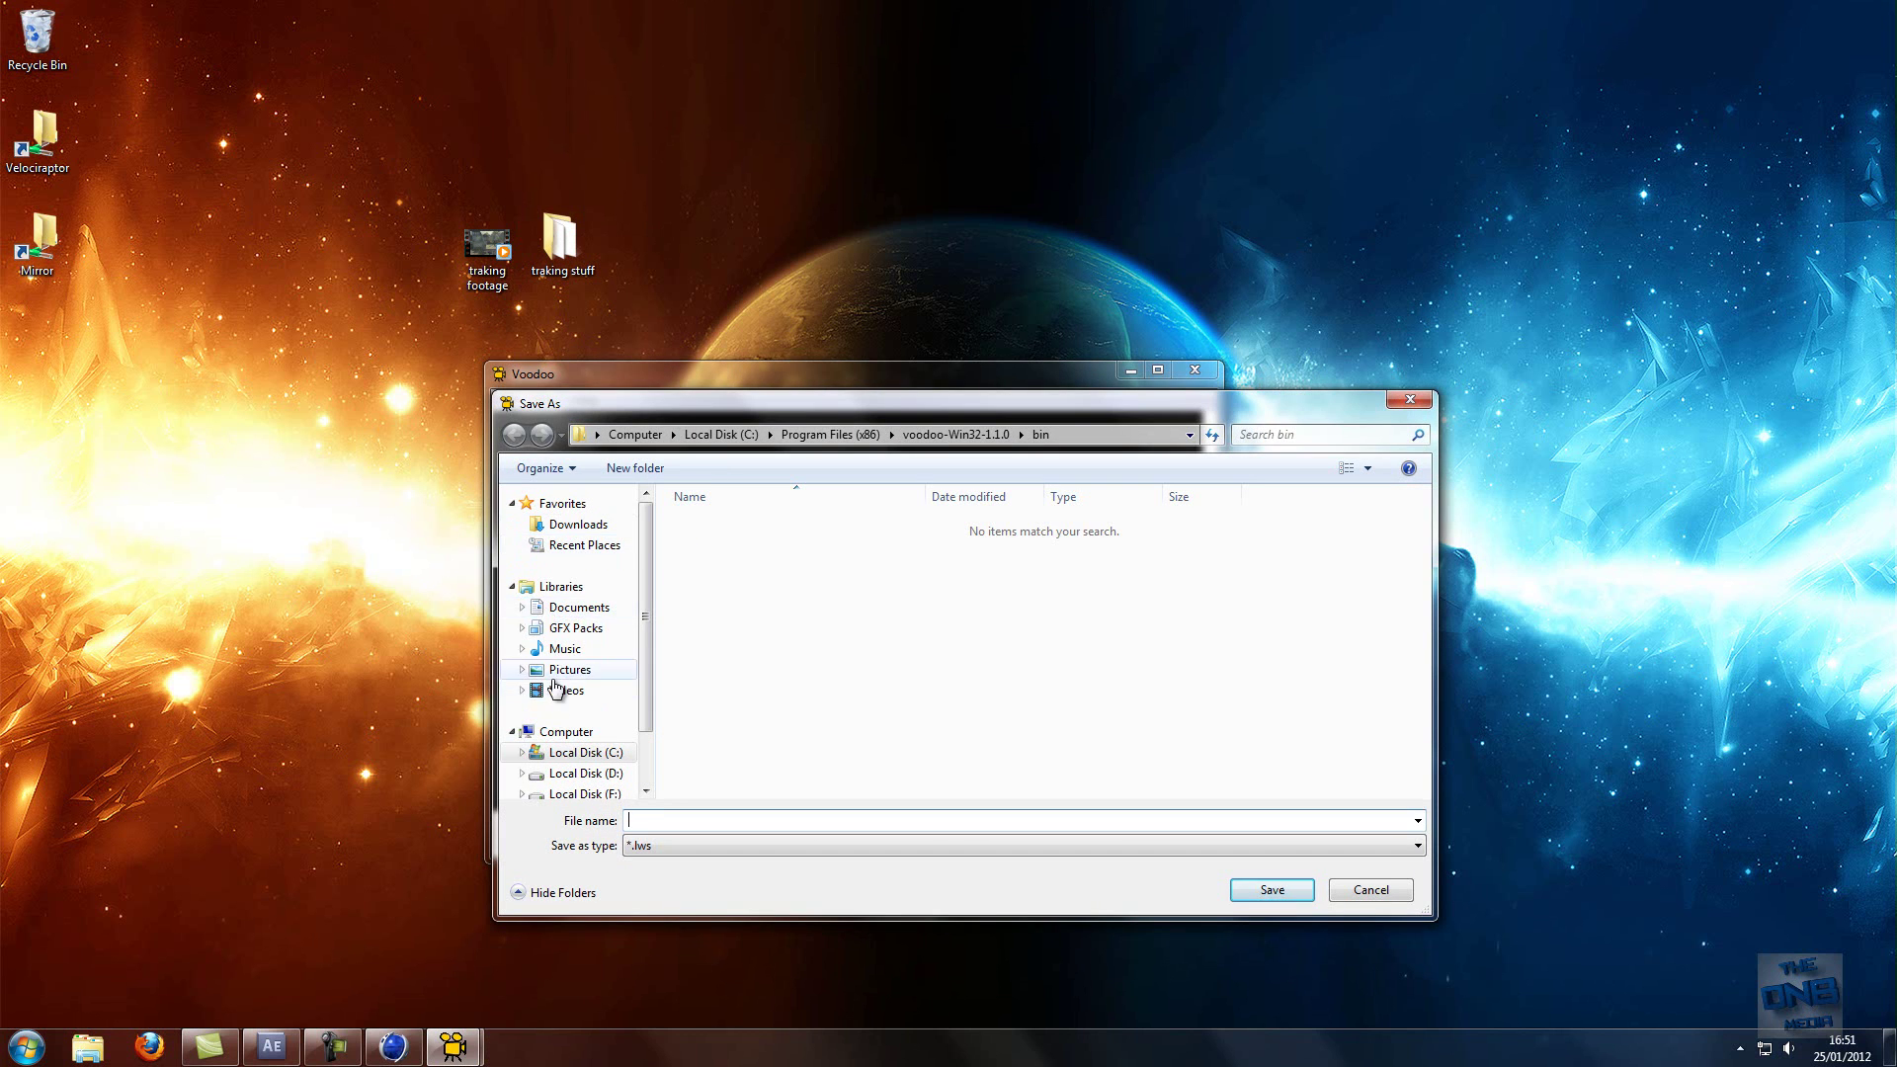
left_click(597, 435)
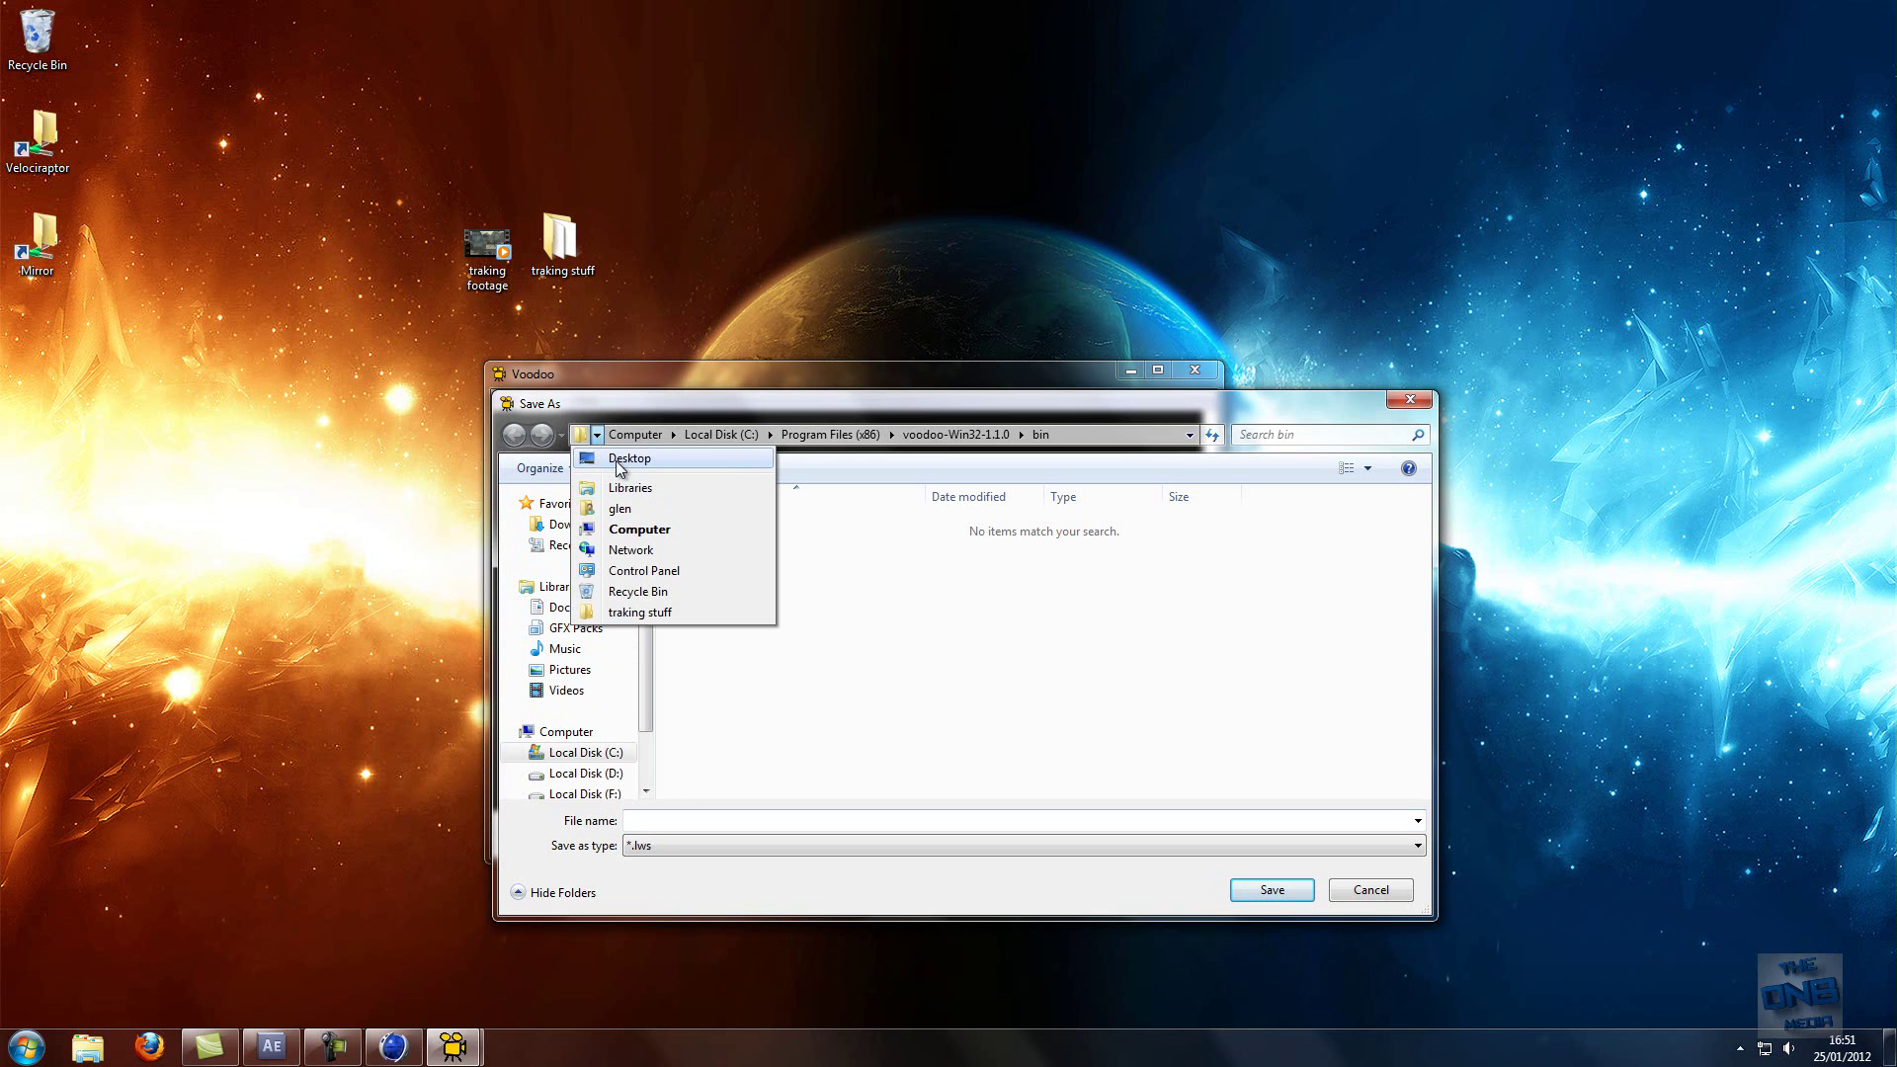
left_click(619, 467)
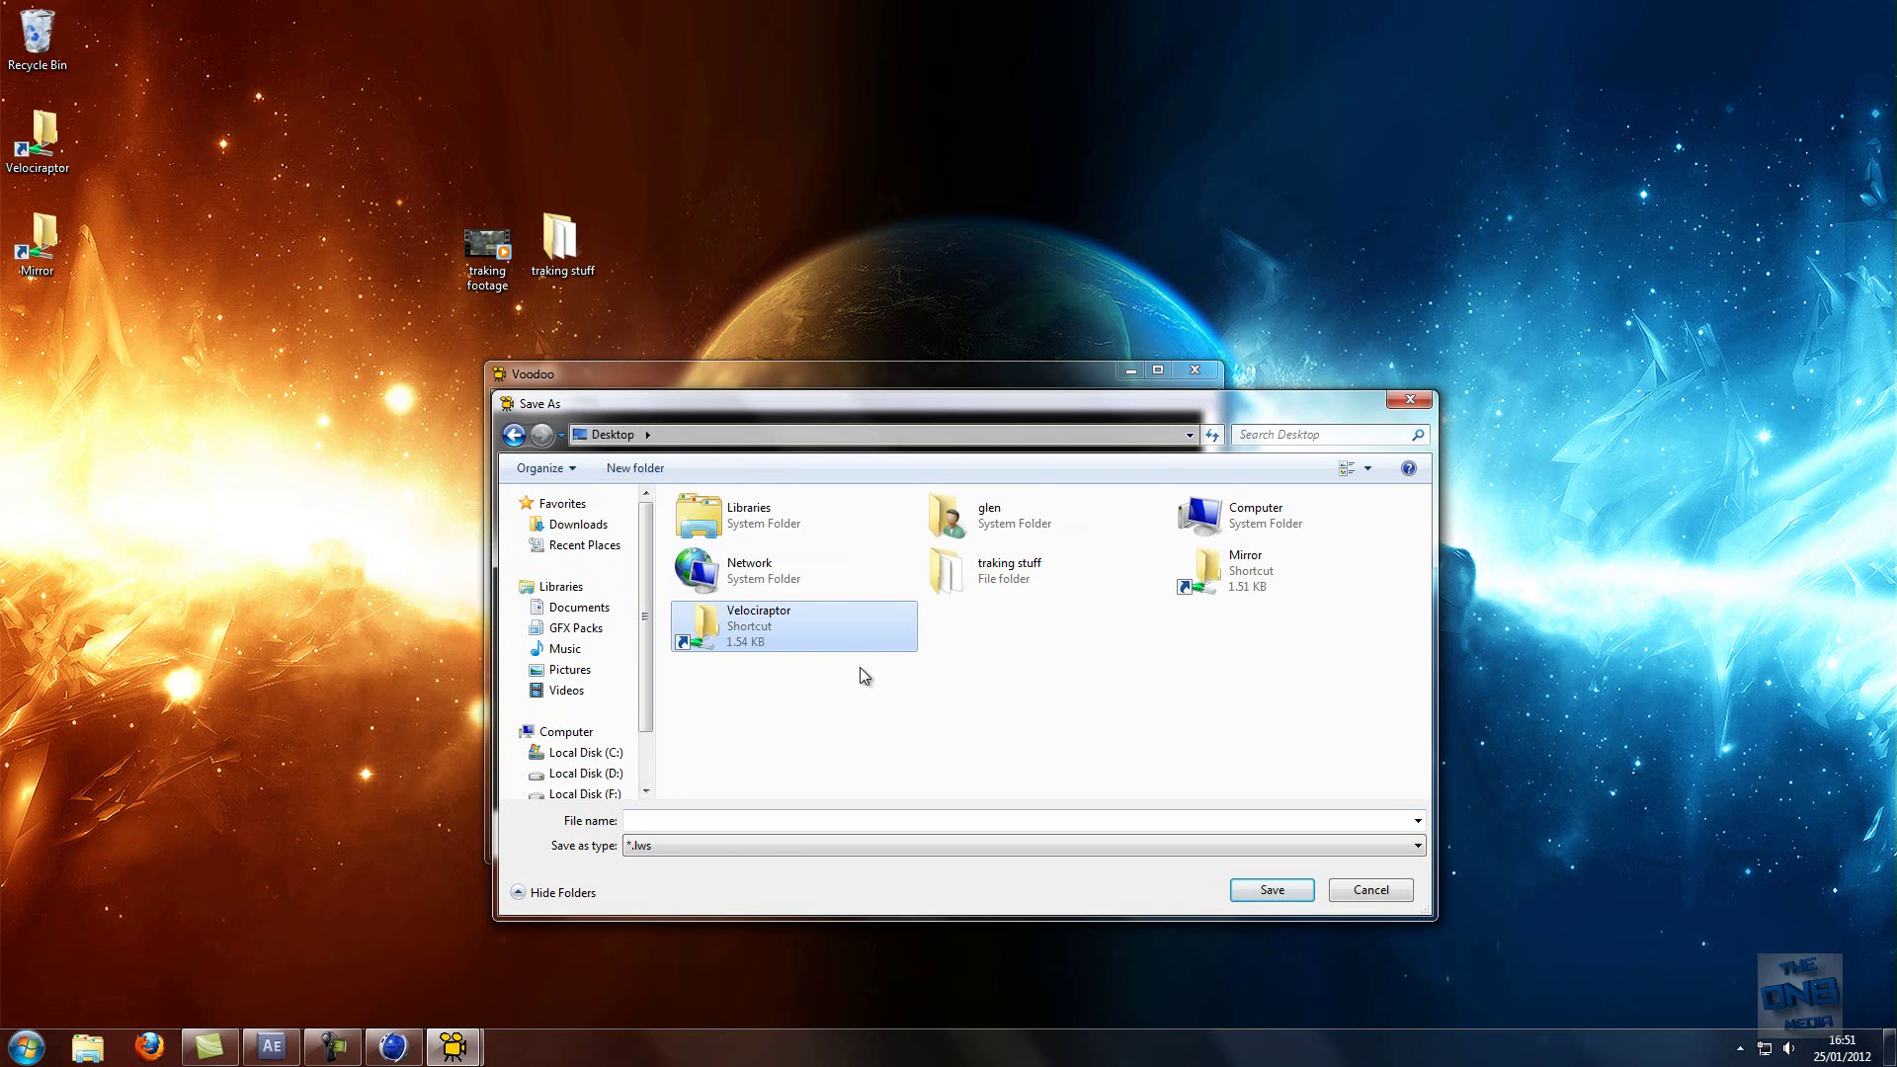
left_click(747, 820)
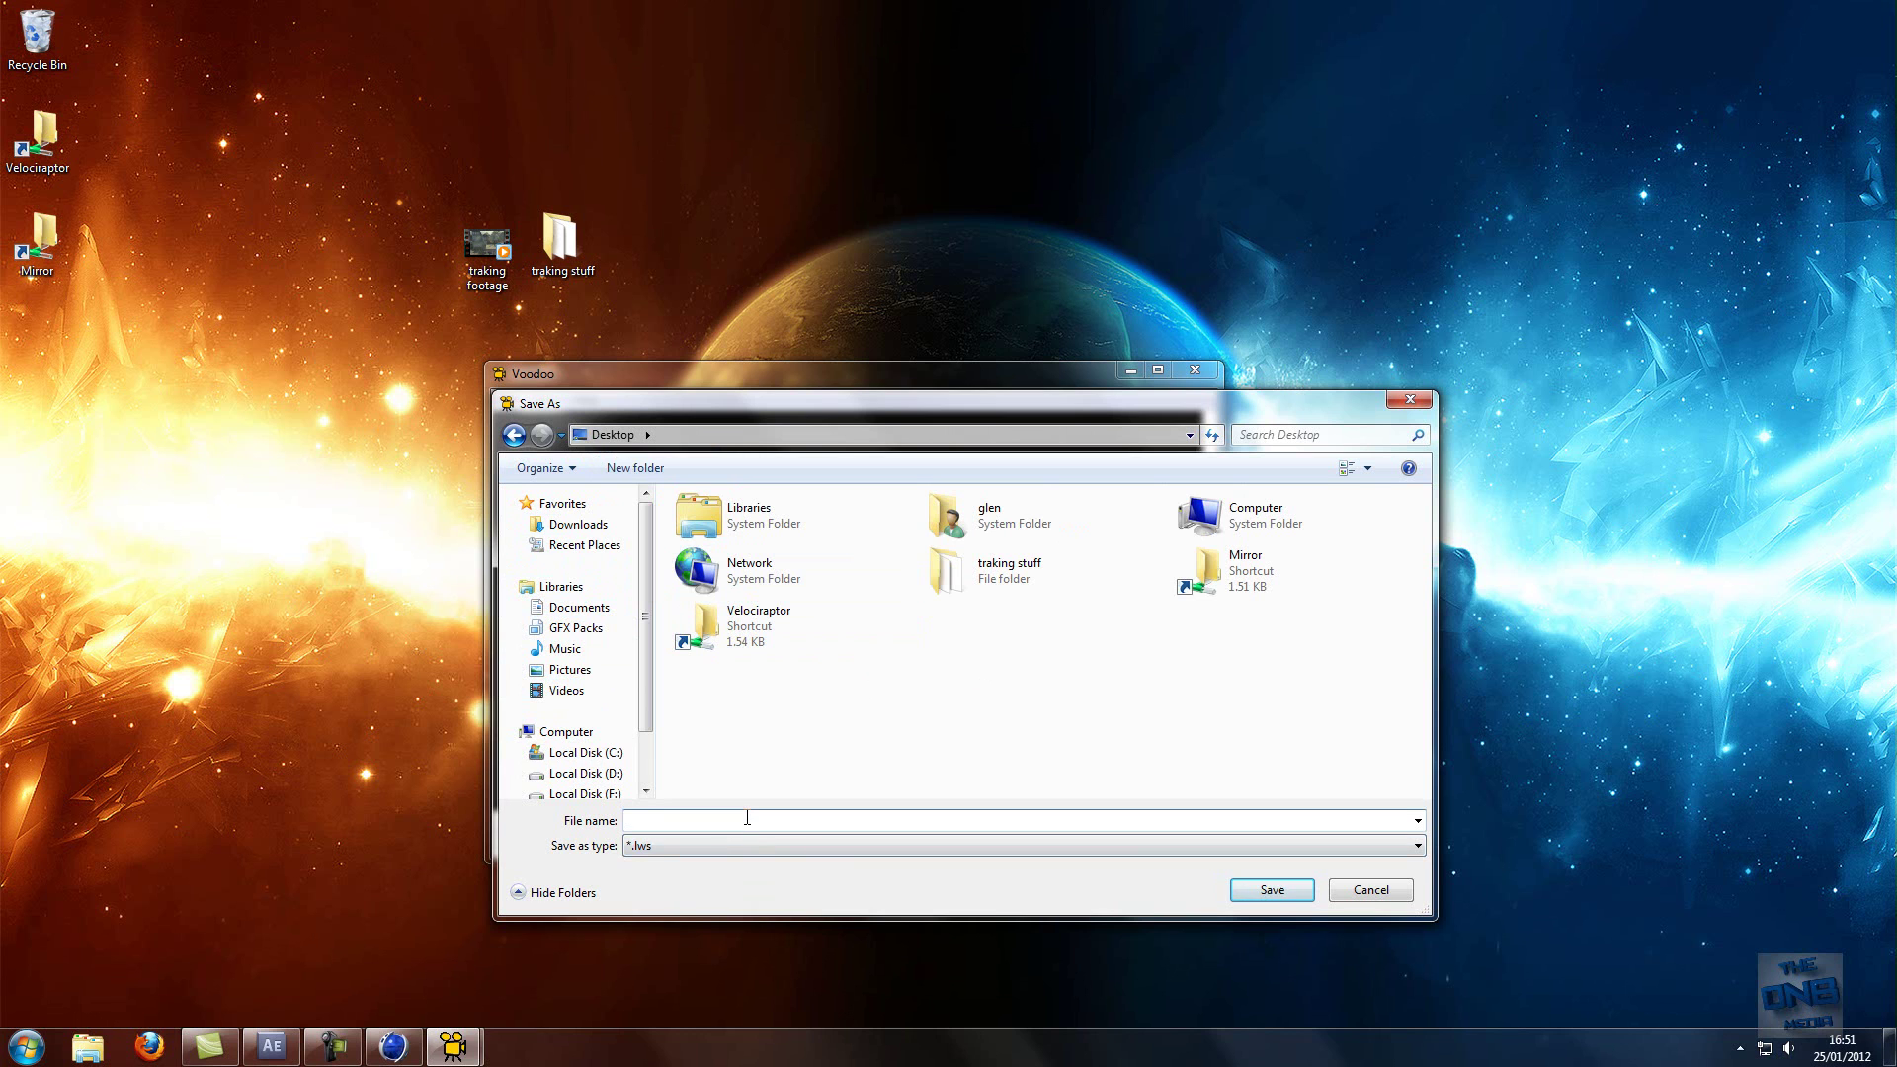
type("traking points")
left_click(1265, 891)
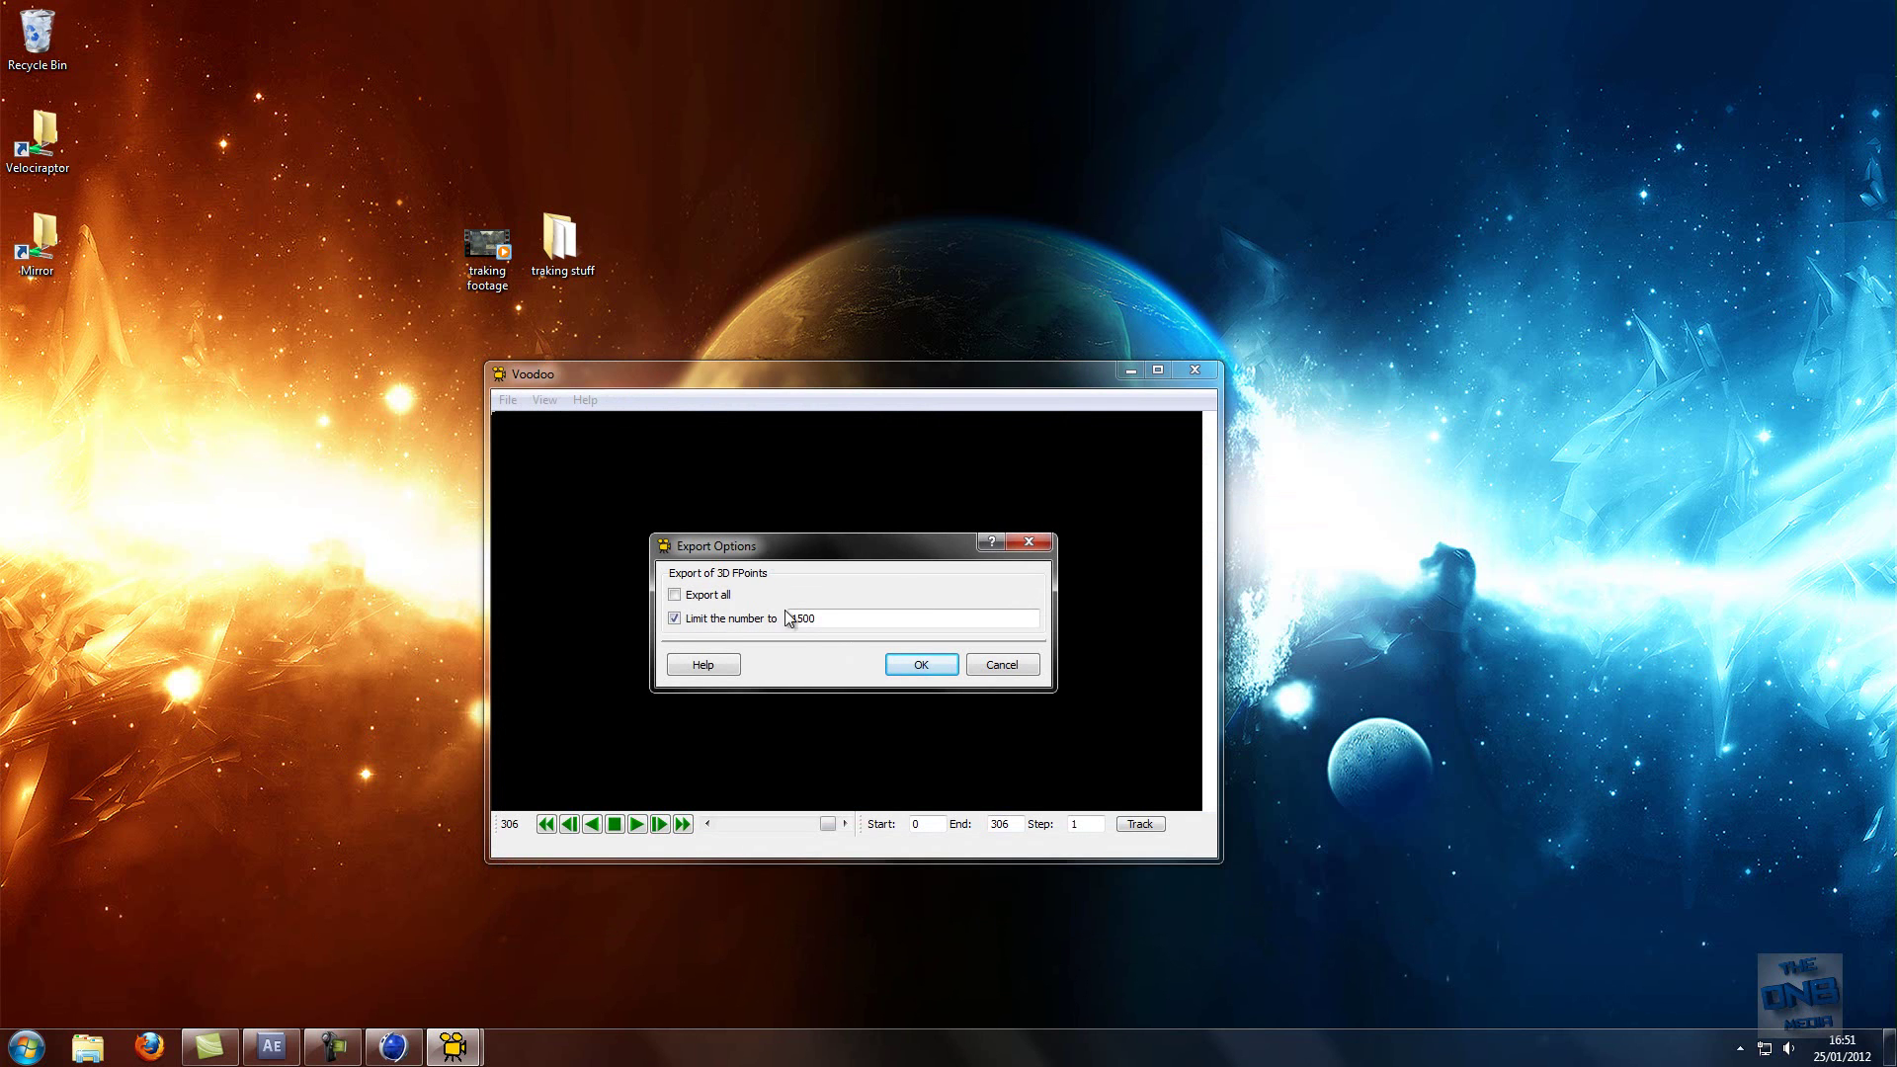
- Choose to export all 3D points instead of 1500 and confirm the export
left_click(675, 593)
left_click(921, 667)
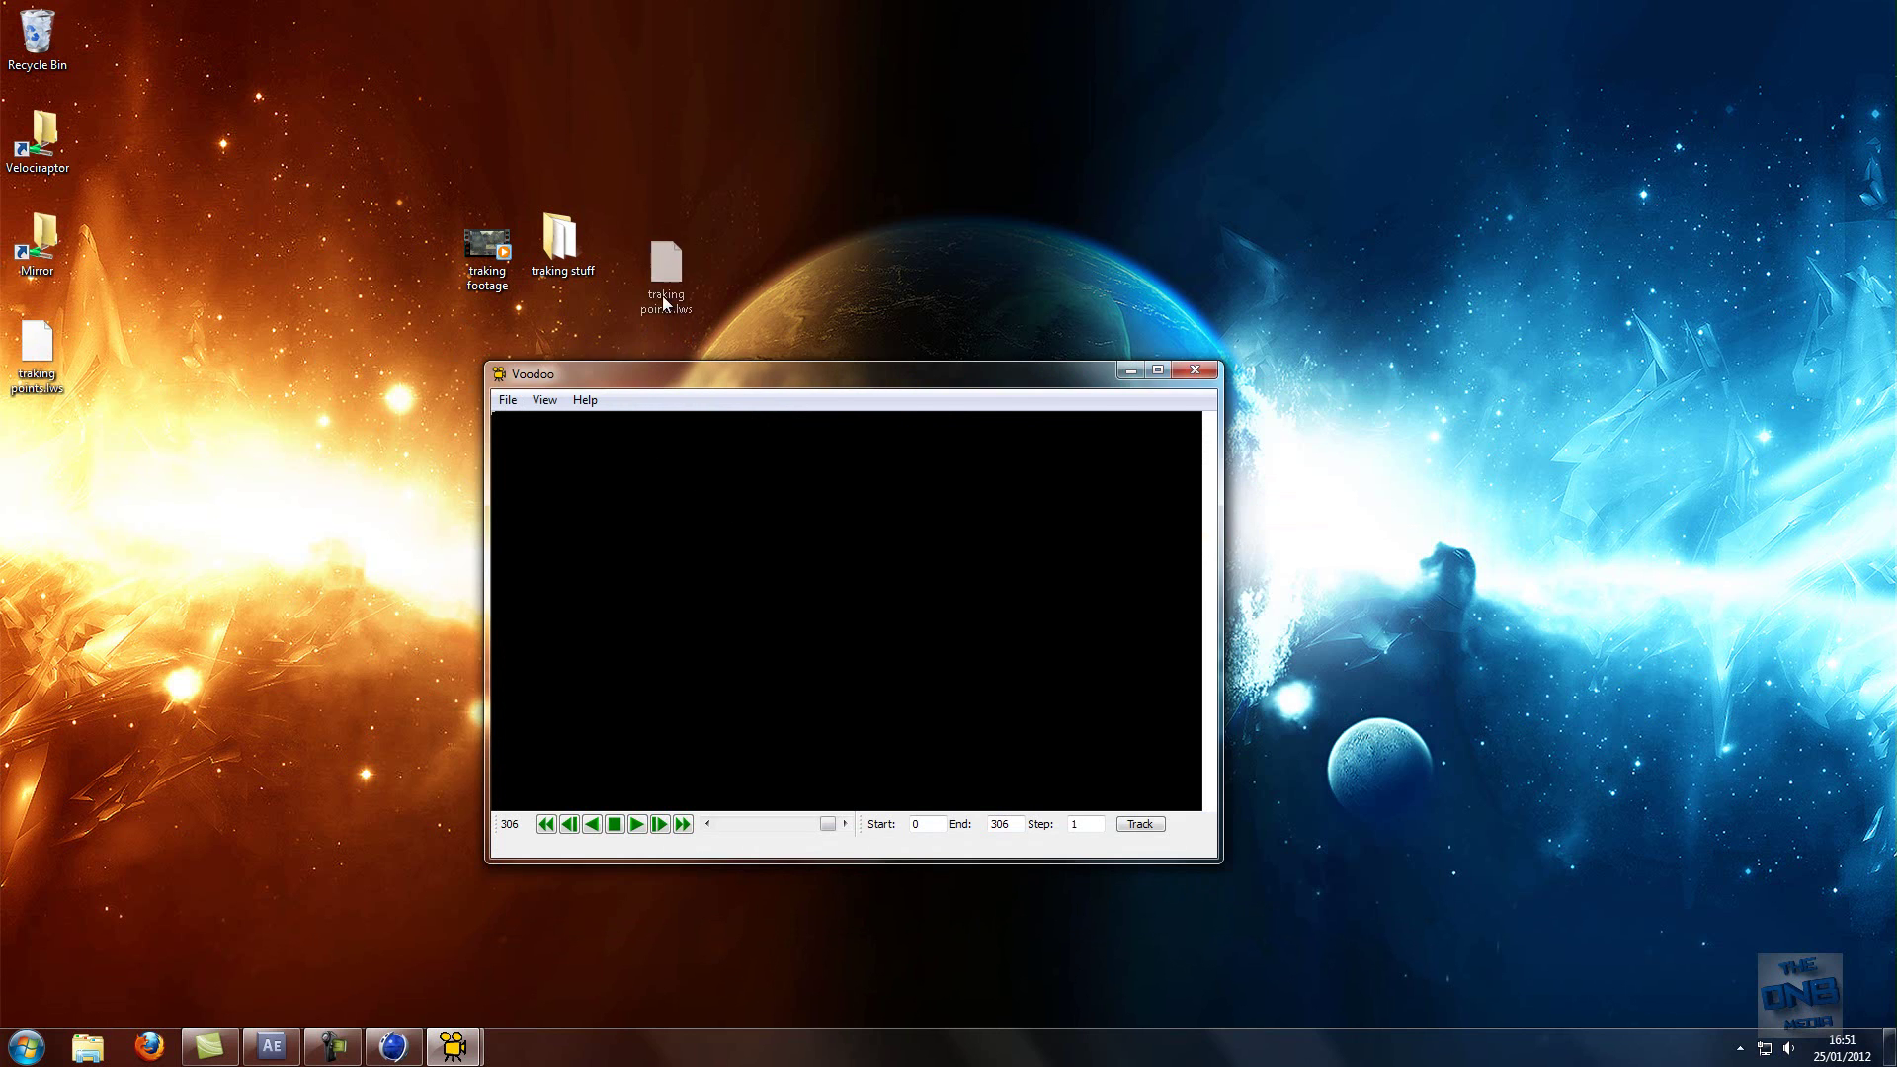
left_click(644, 288)
- Close the camera tracker and import traking points.lws from the Desktop into Cinema 4D
left_click(1193, 372)
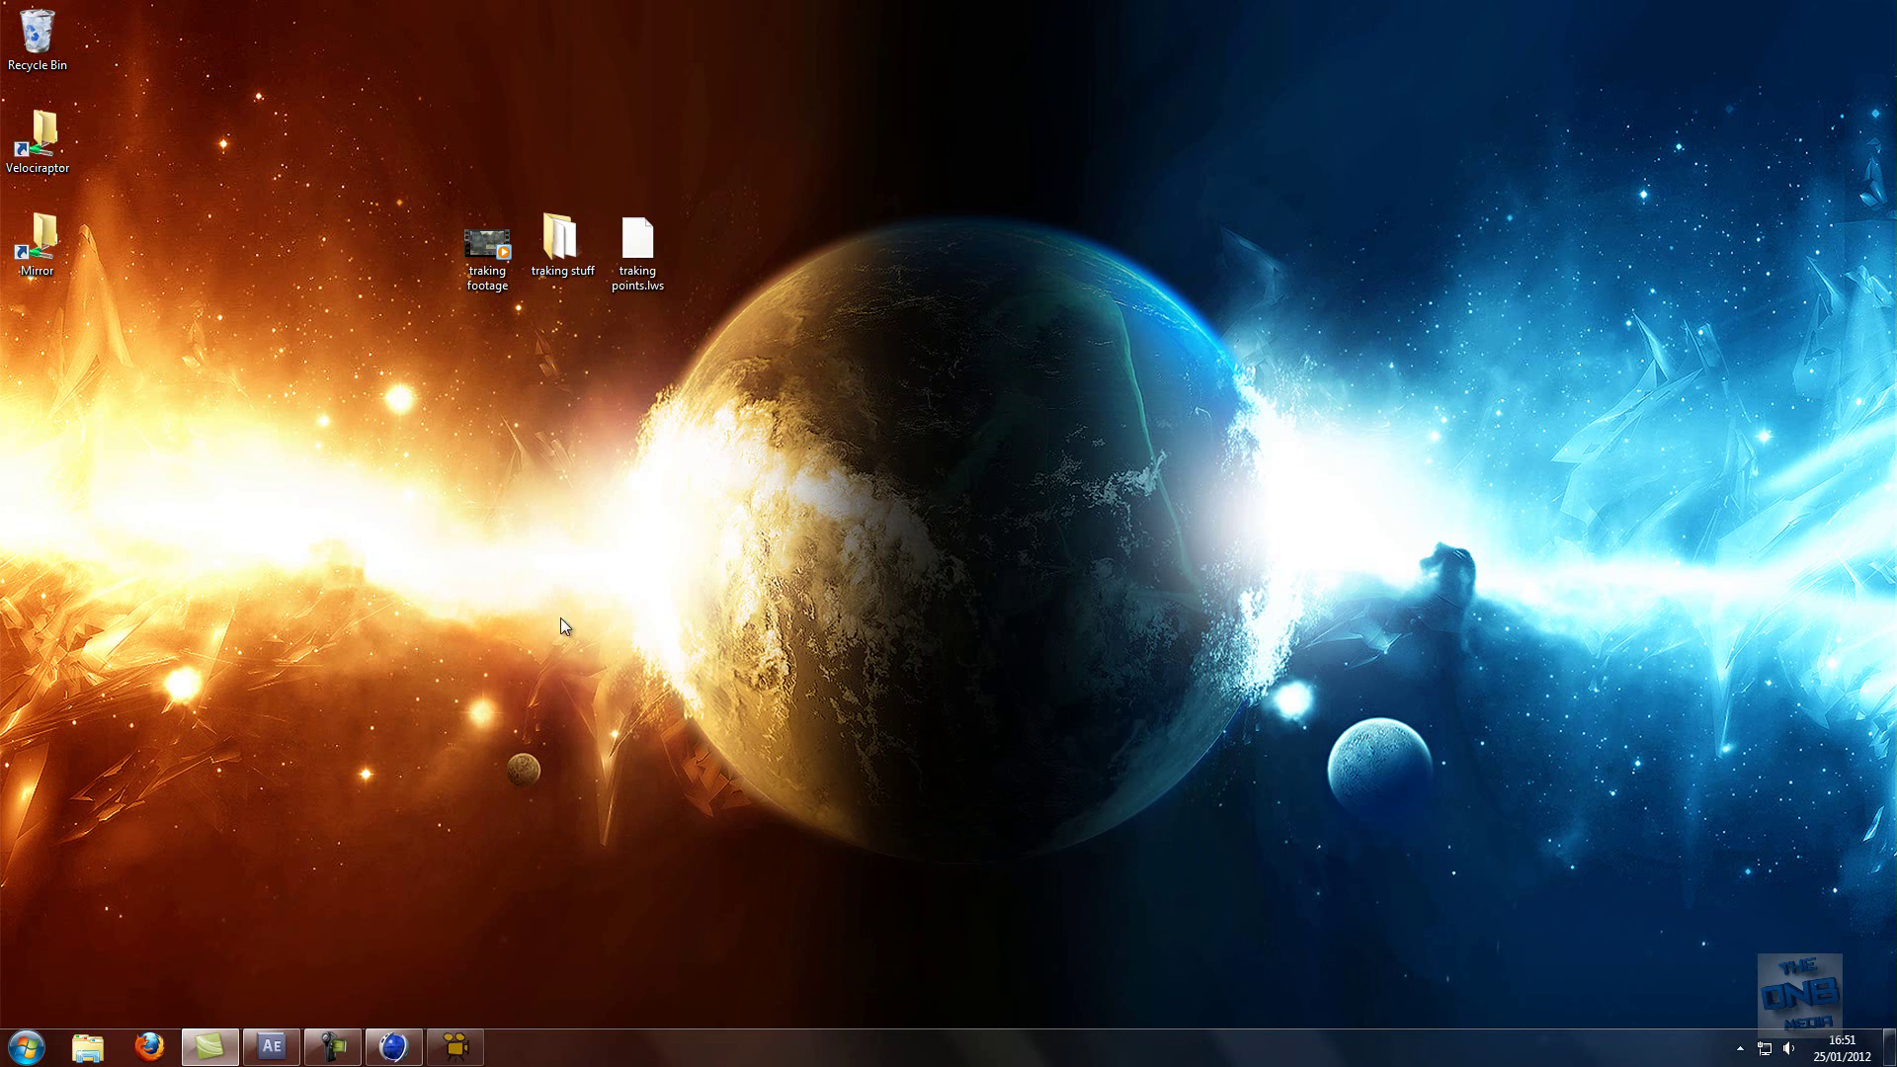
mouse_move(393, 1046)
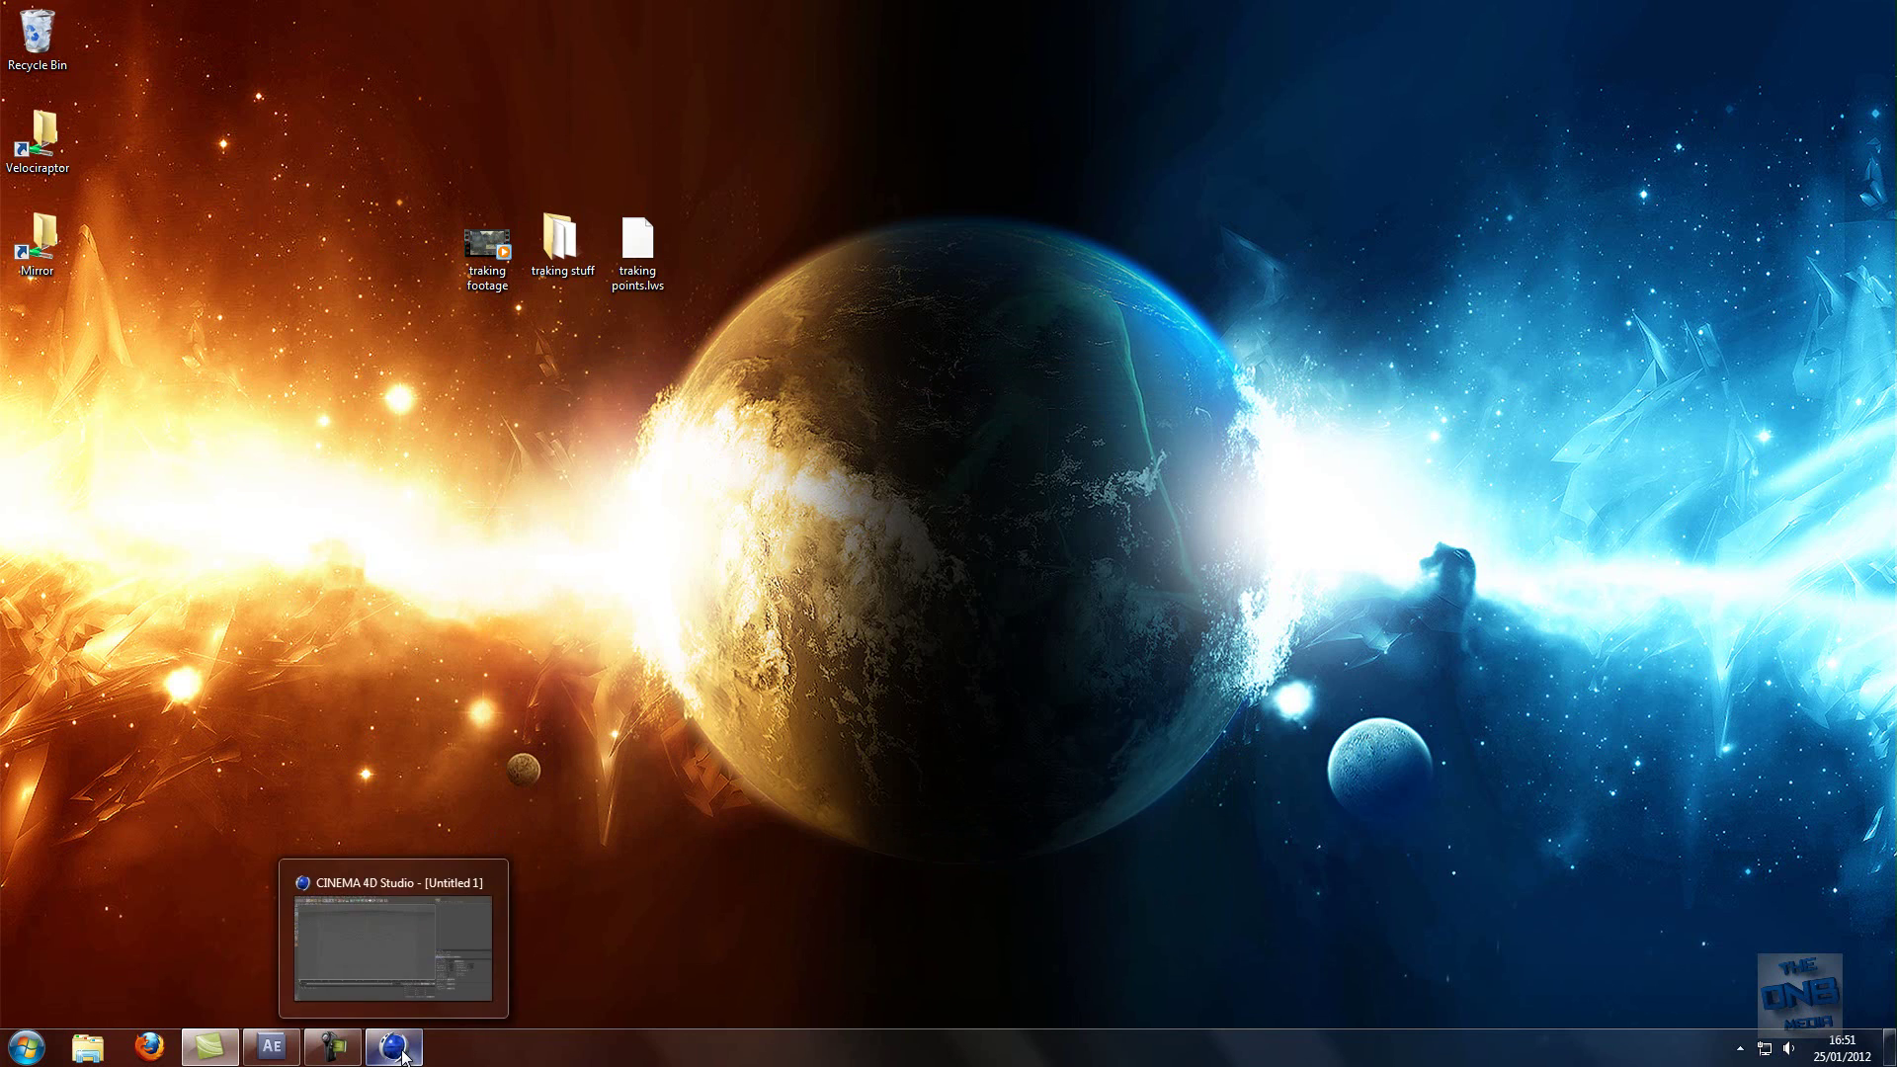
left_click(385, 981)
left_click(15, 30)
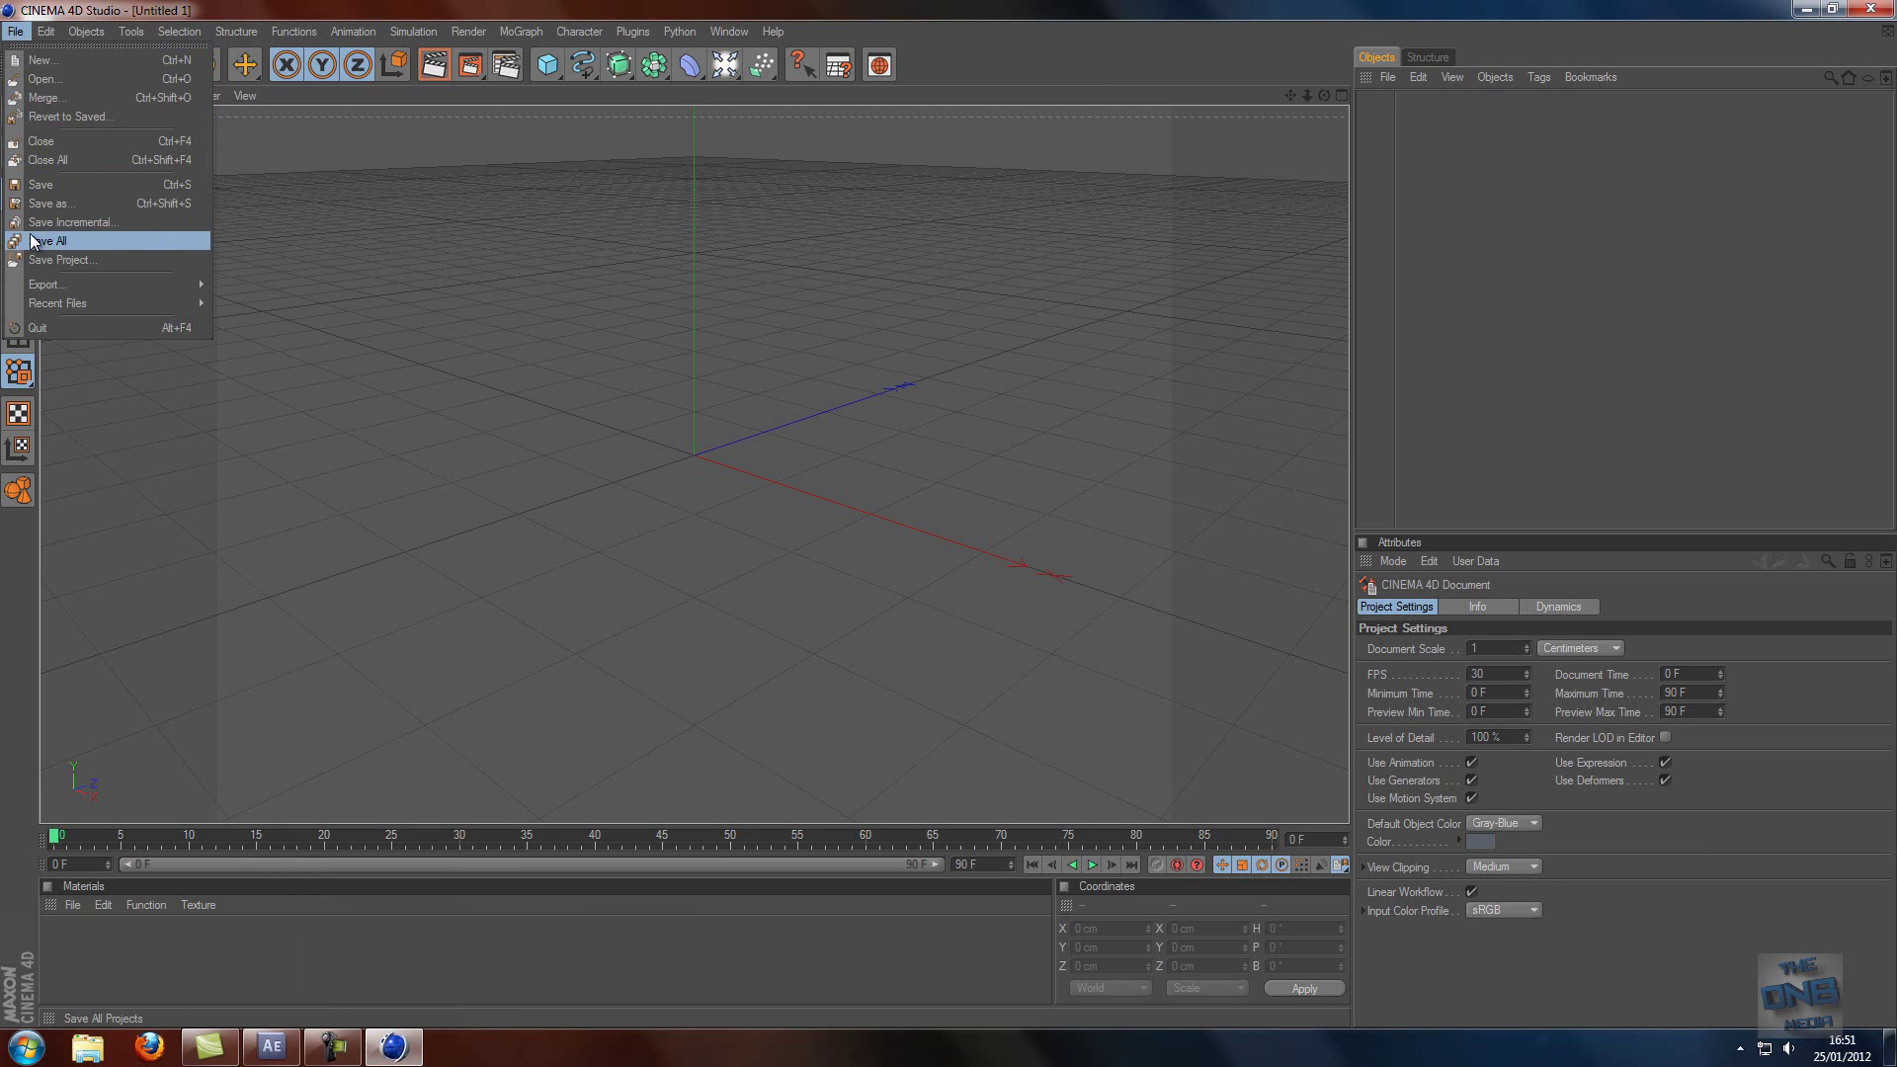
mouse_move(33, 290)
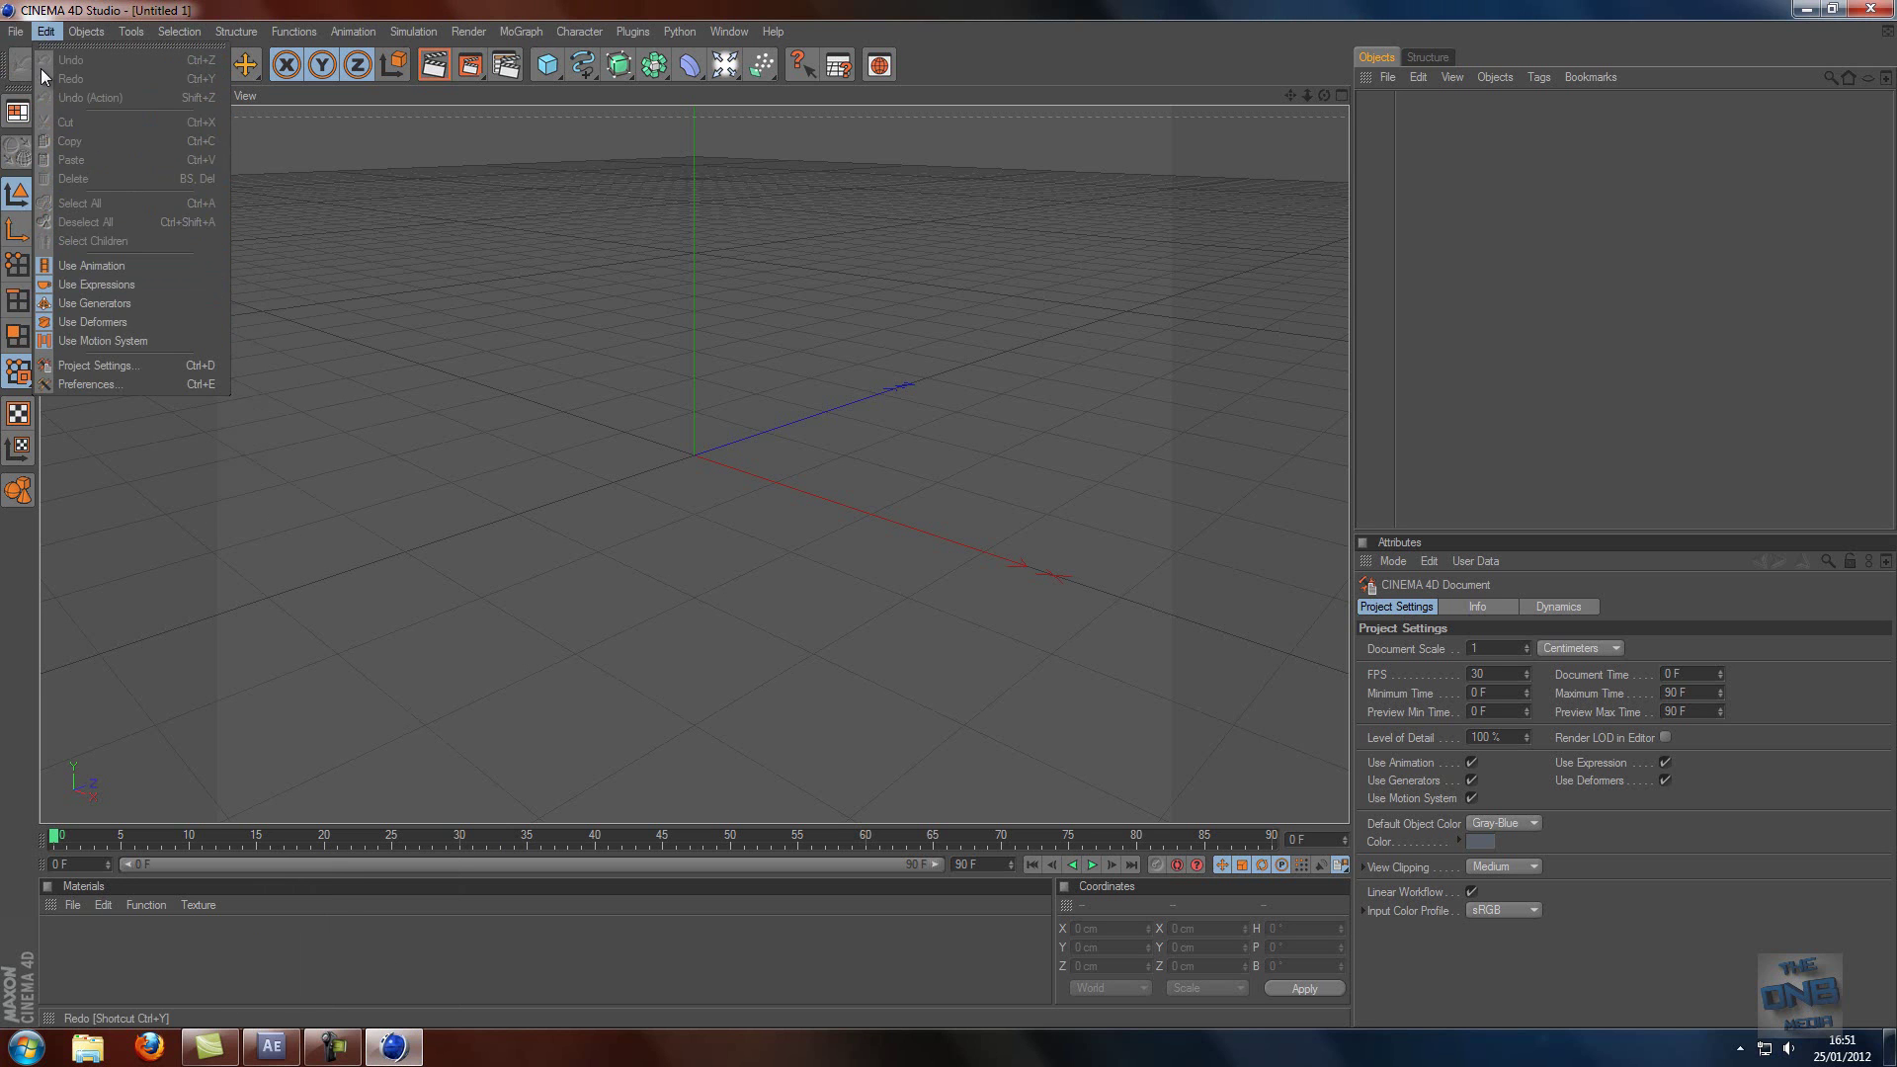
left_click(38, 79)
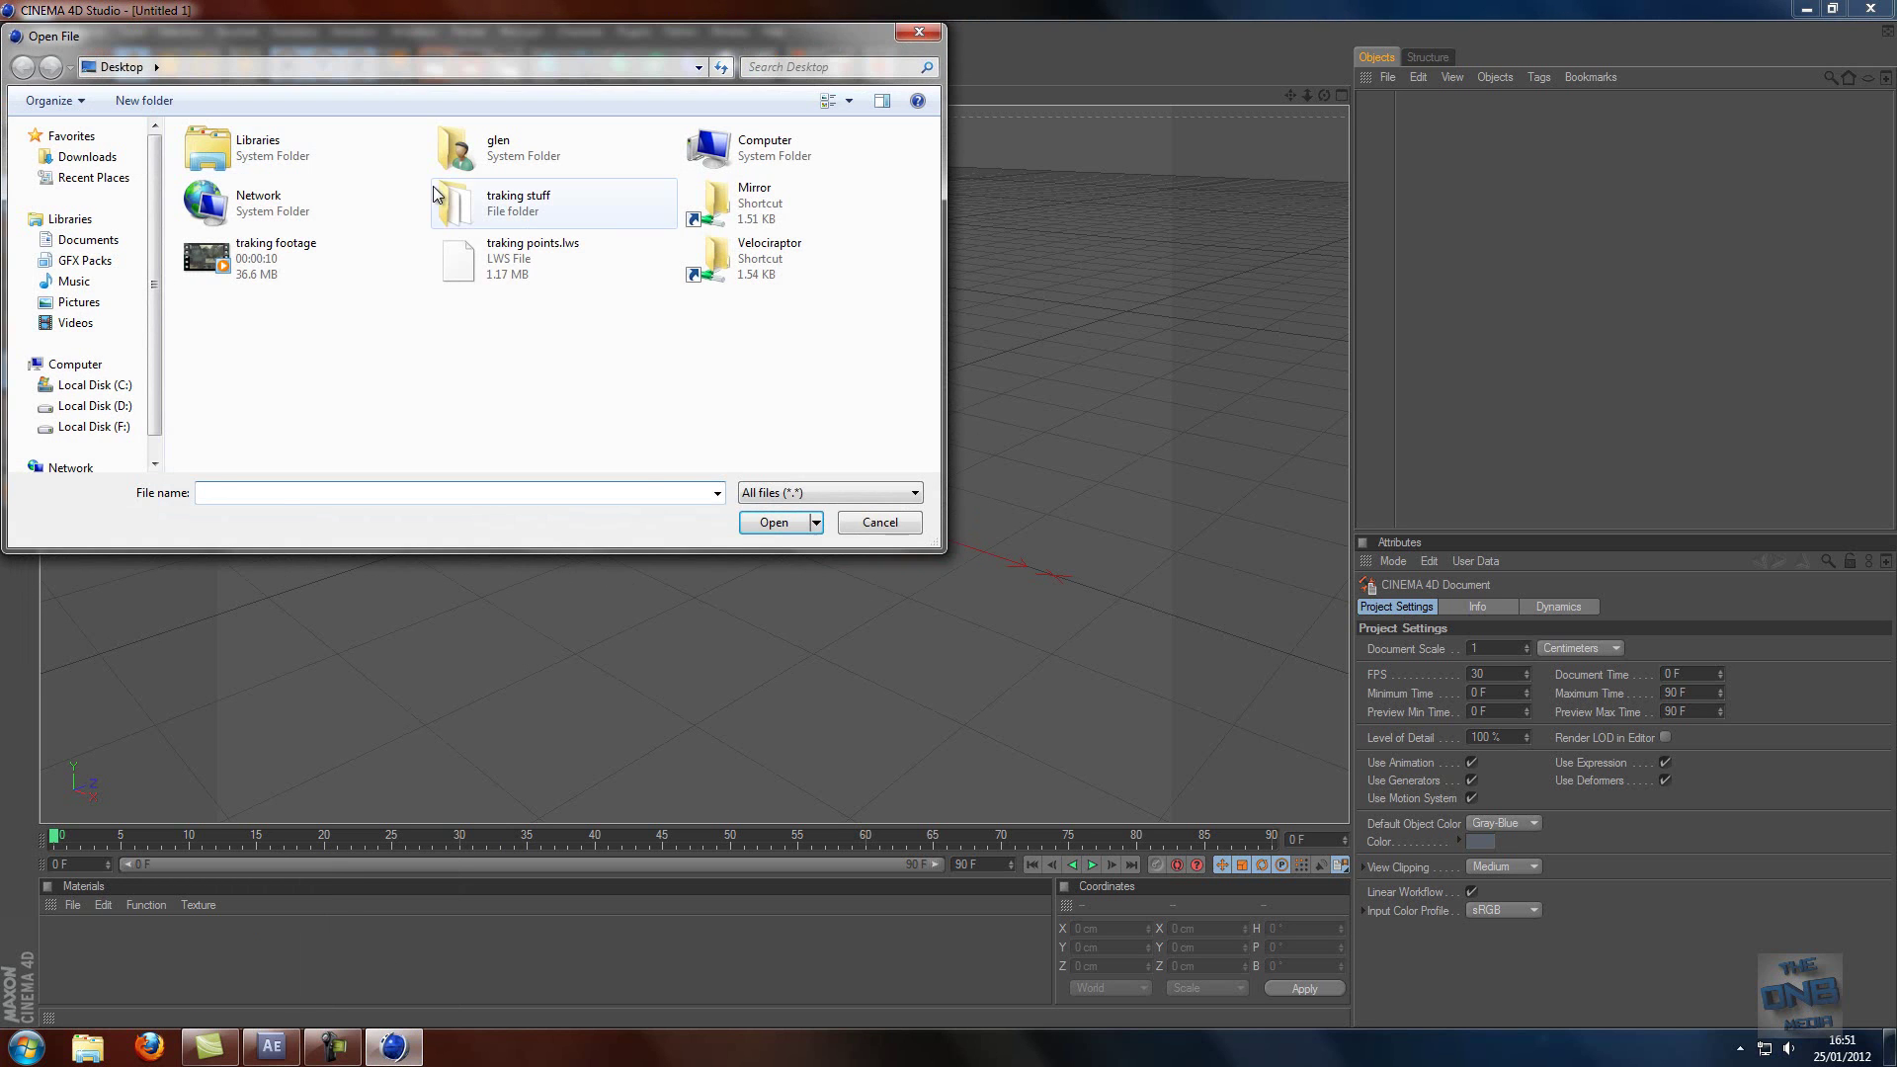
left_click(506, 258)
left_click(772, 522)
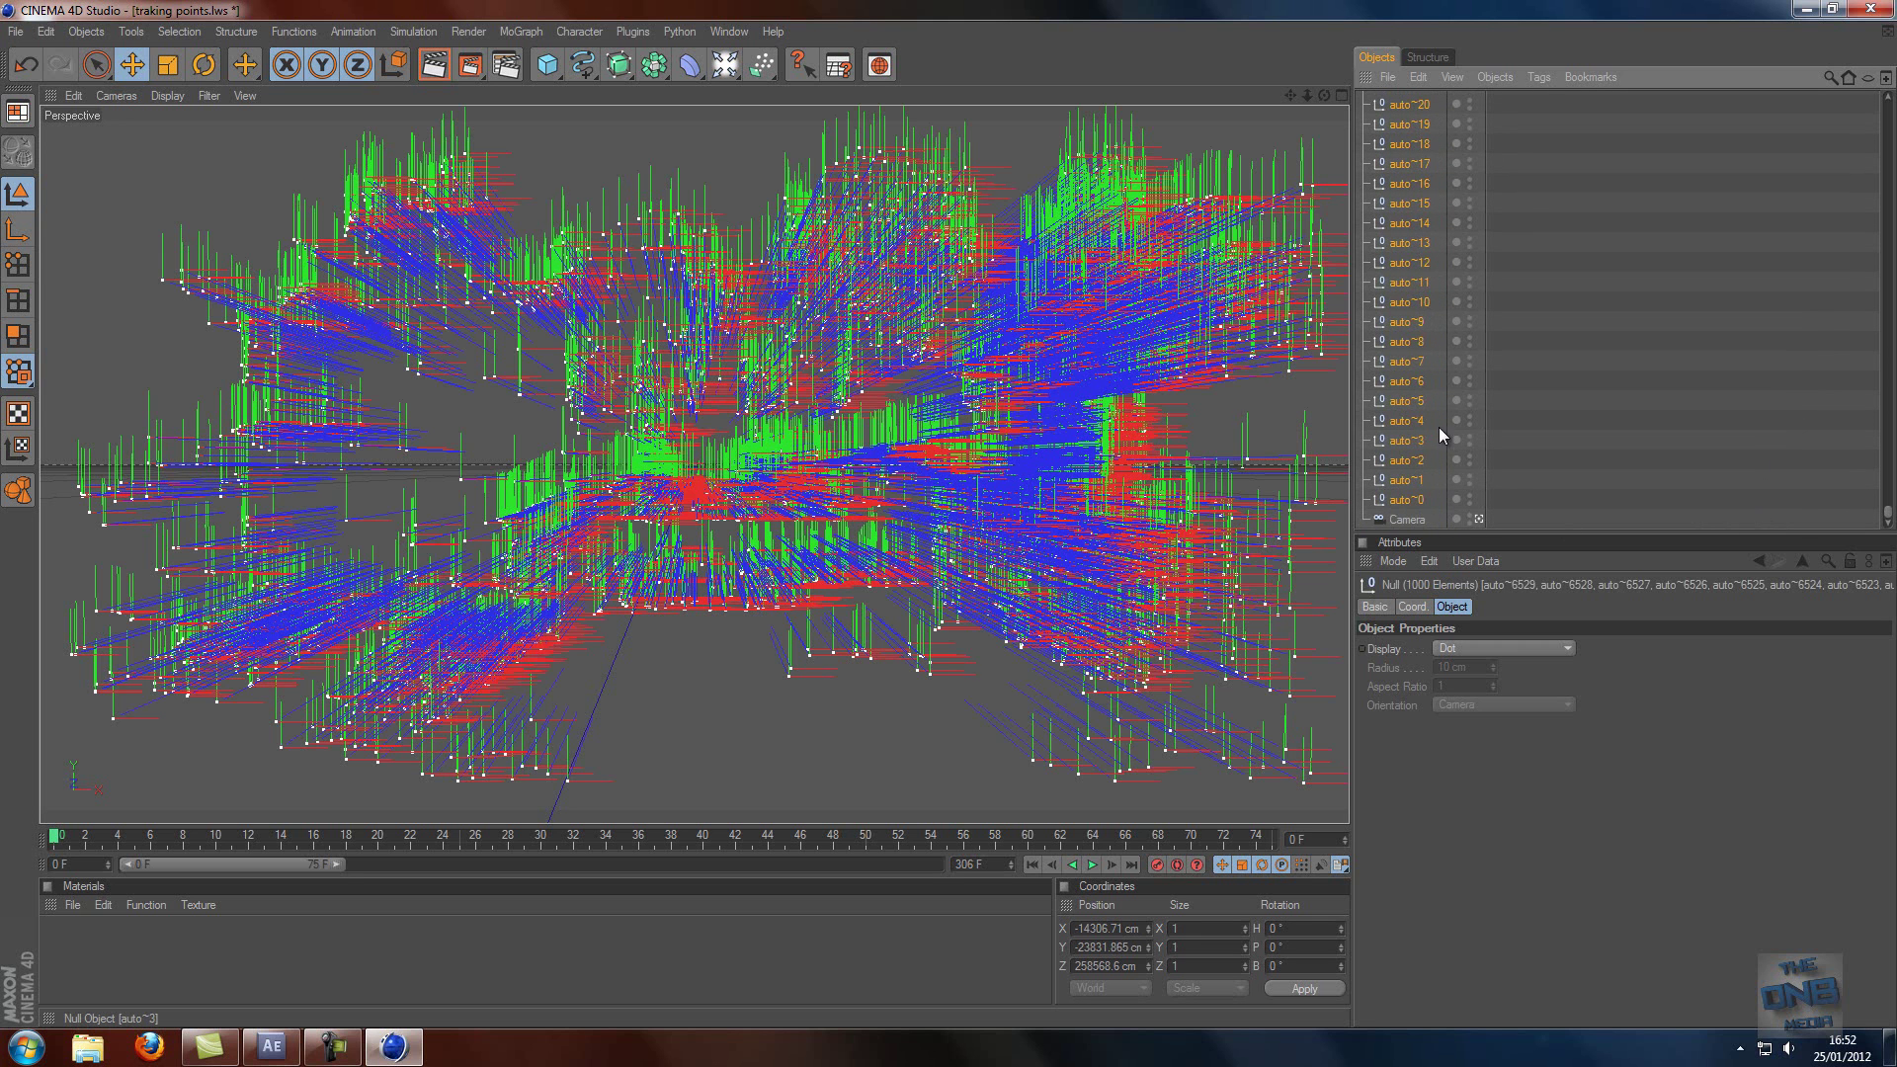
left_click_drag(1888, 511, 1861, 95)
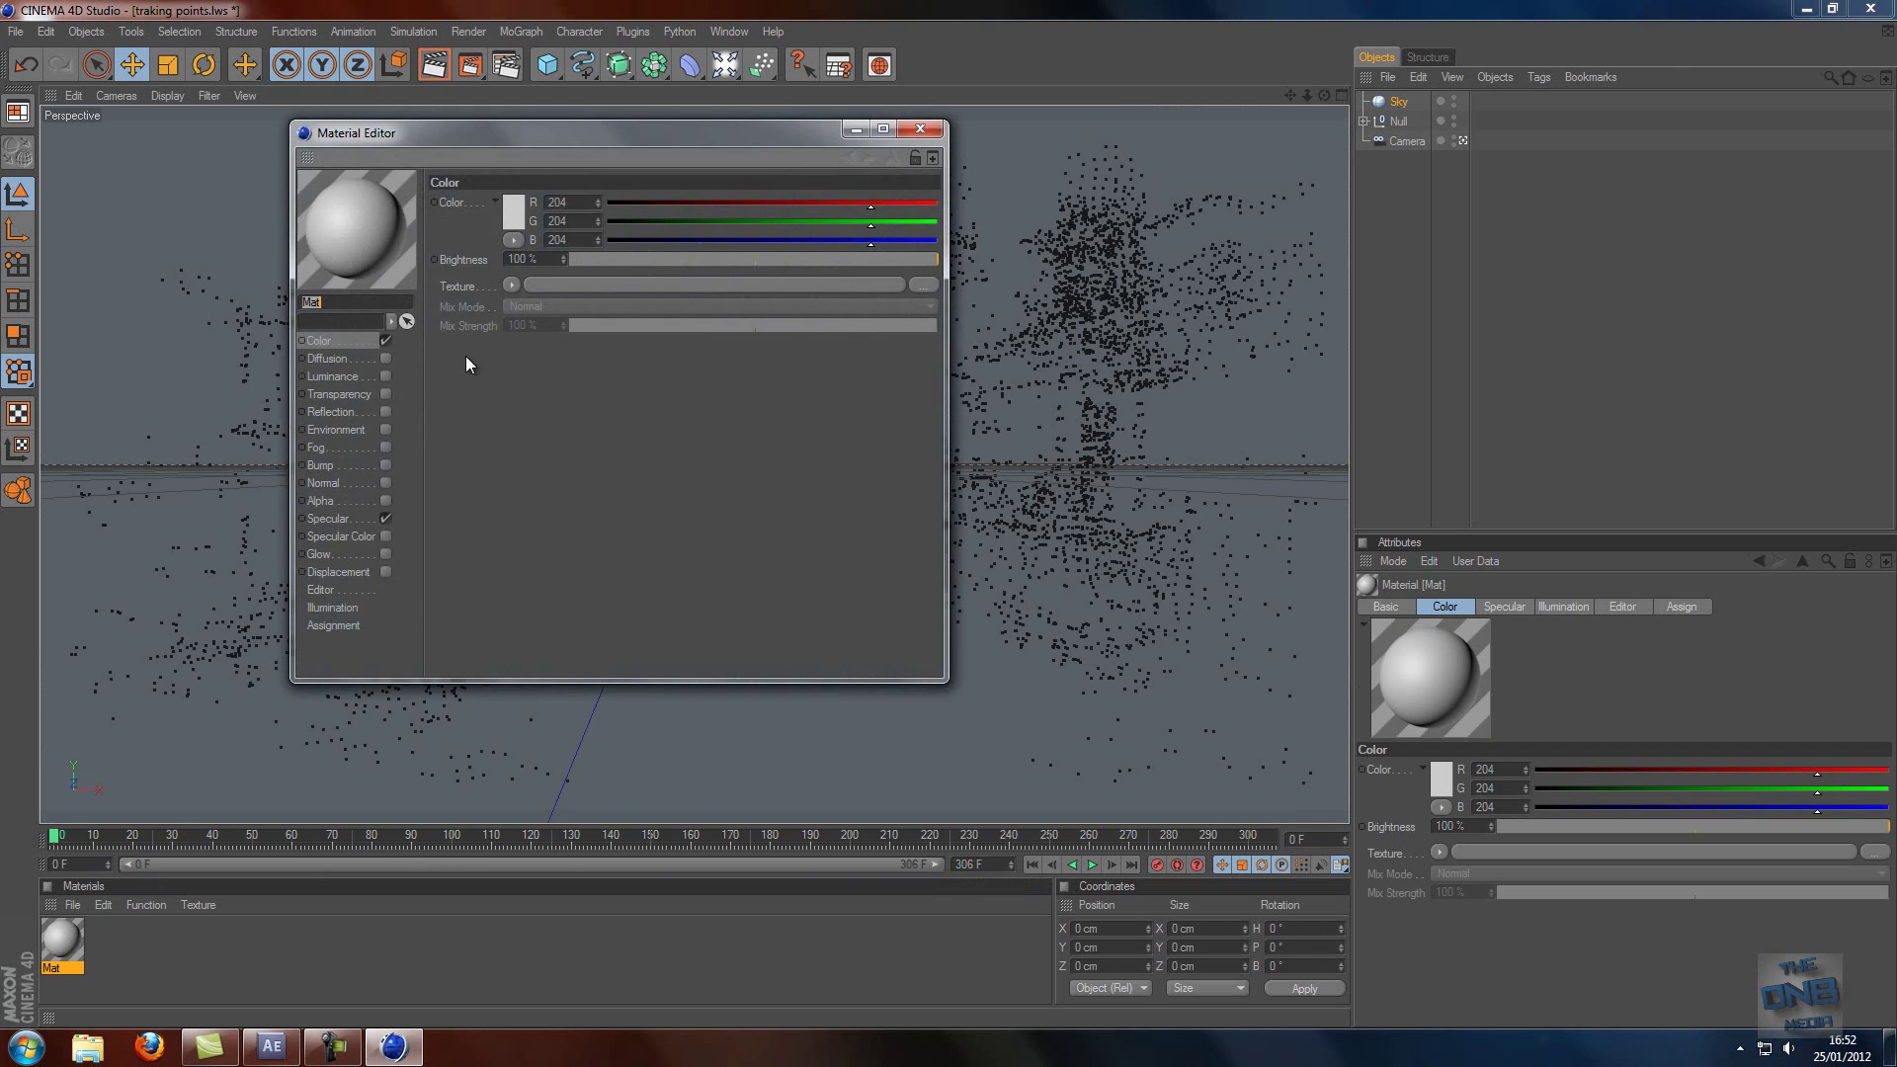
- Load traking footage_00000 as the colour texture, keeping the image at its original location
left_click(509, 287)
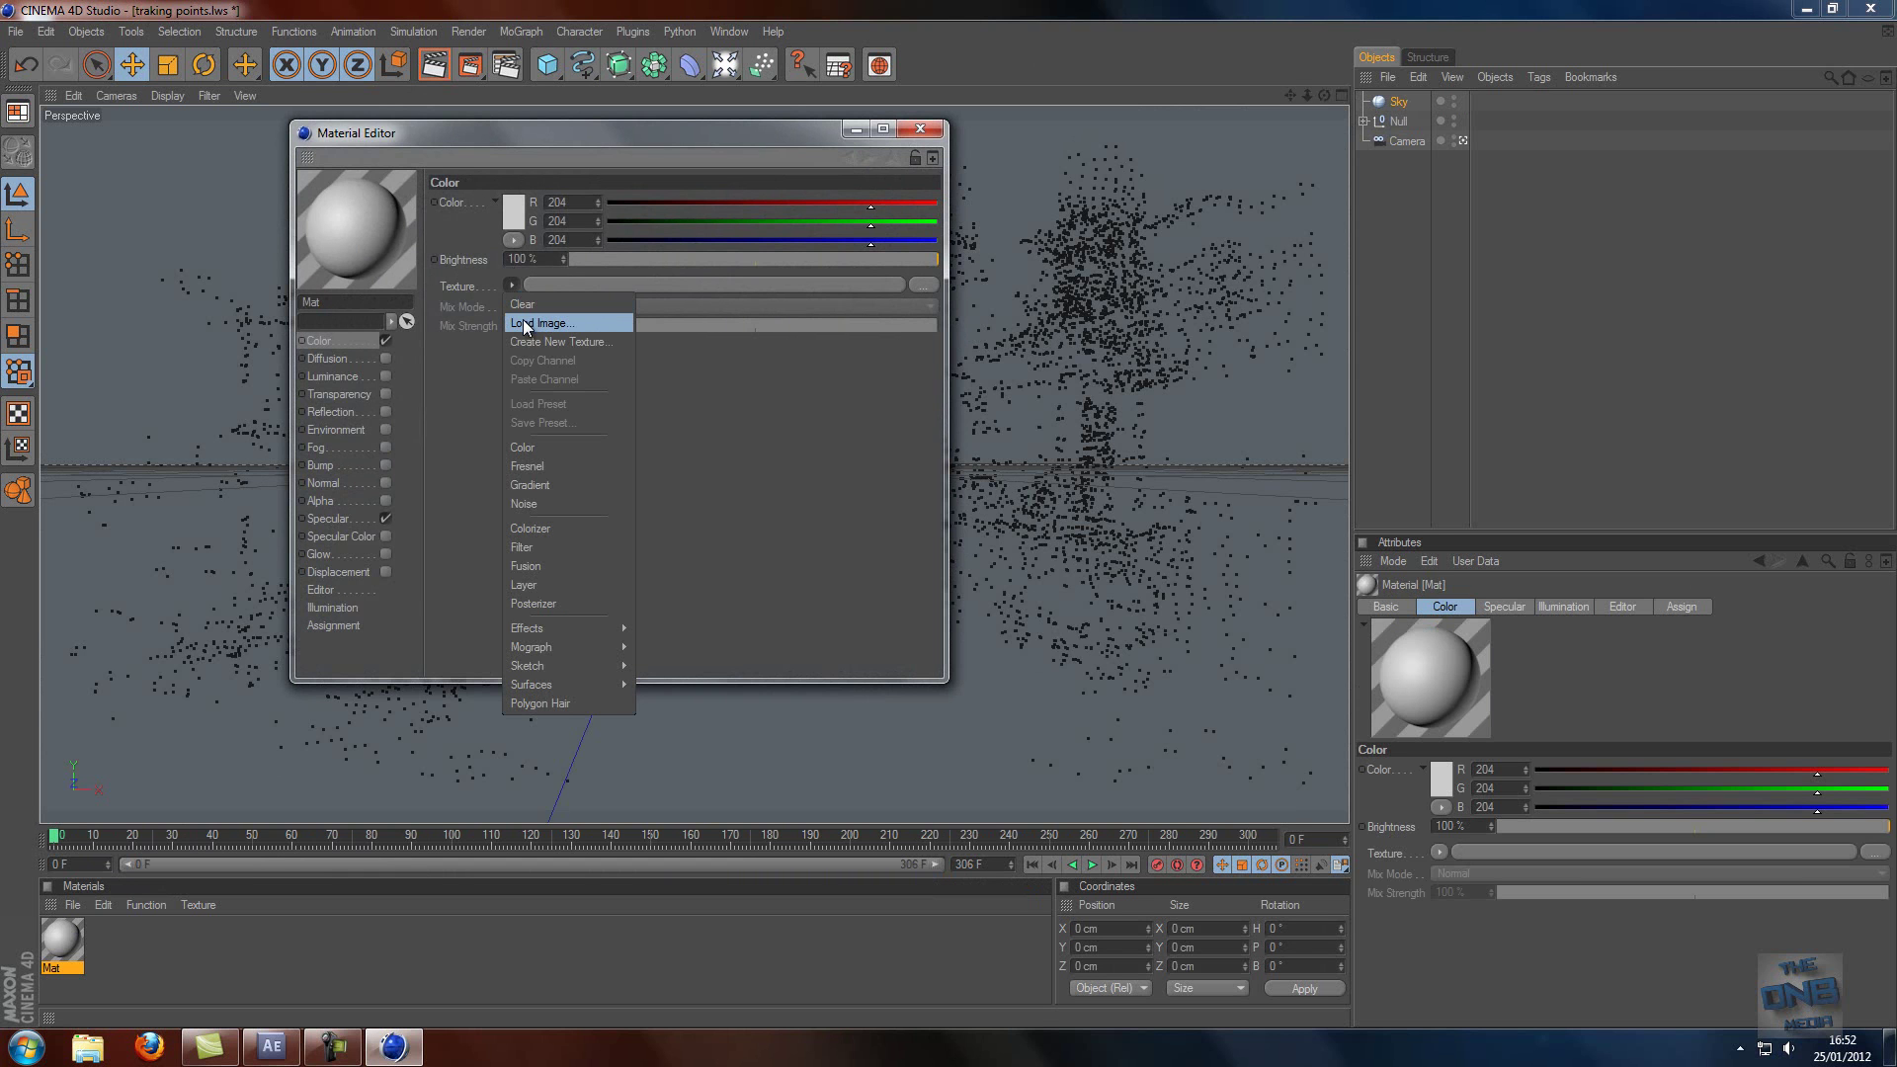
left_click(523, 322)
left_click(533, 311)
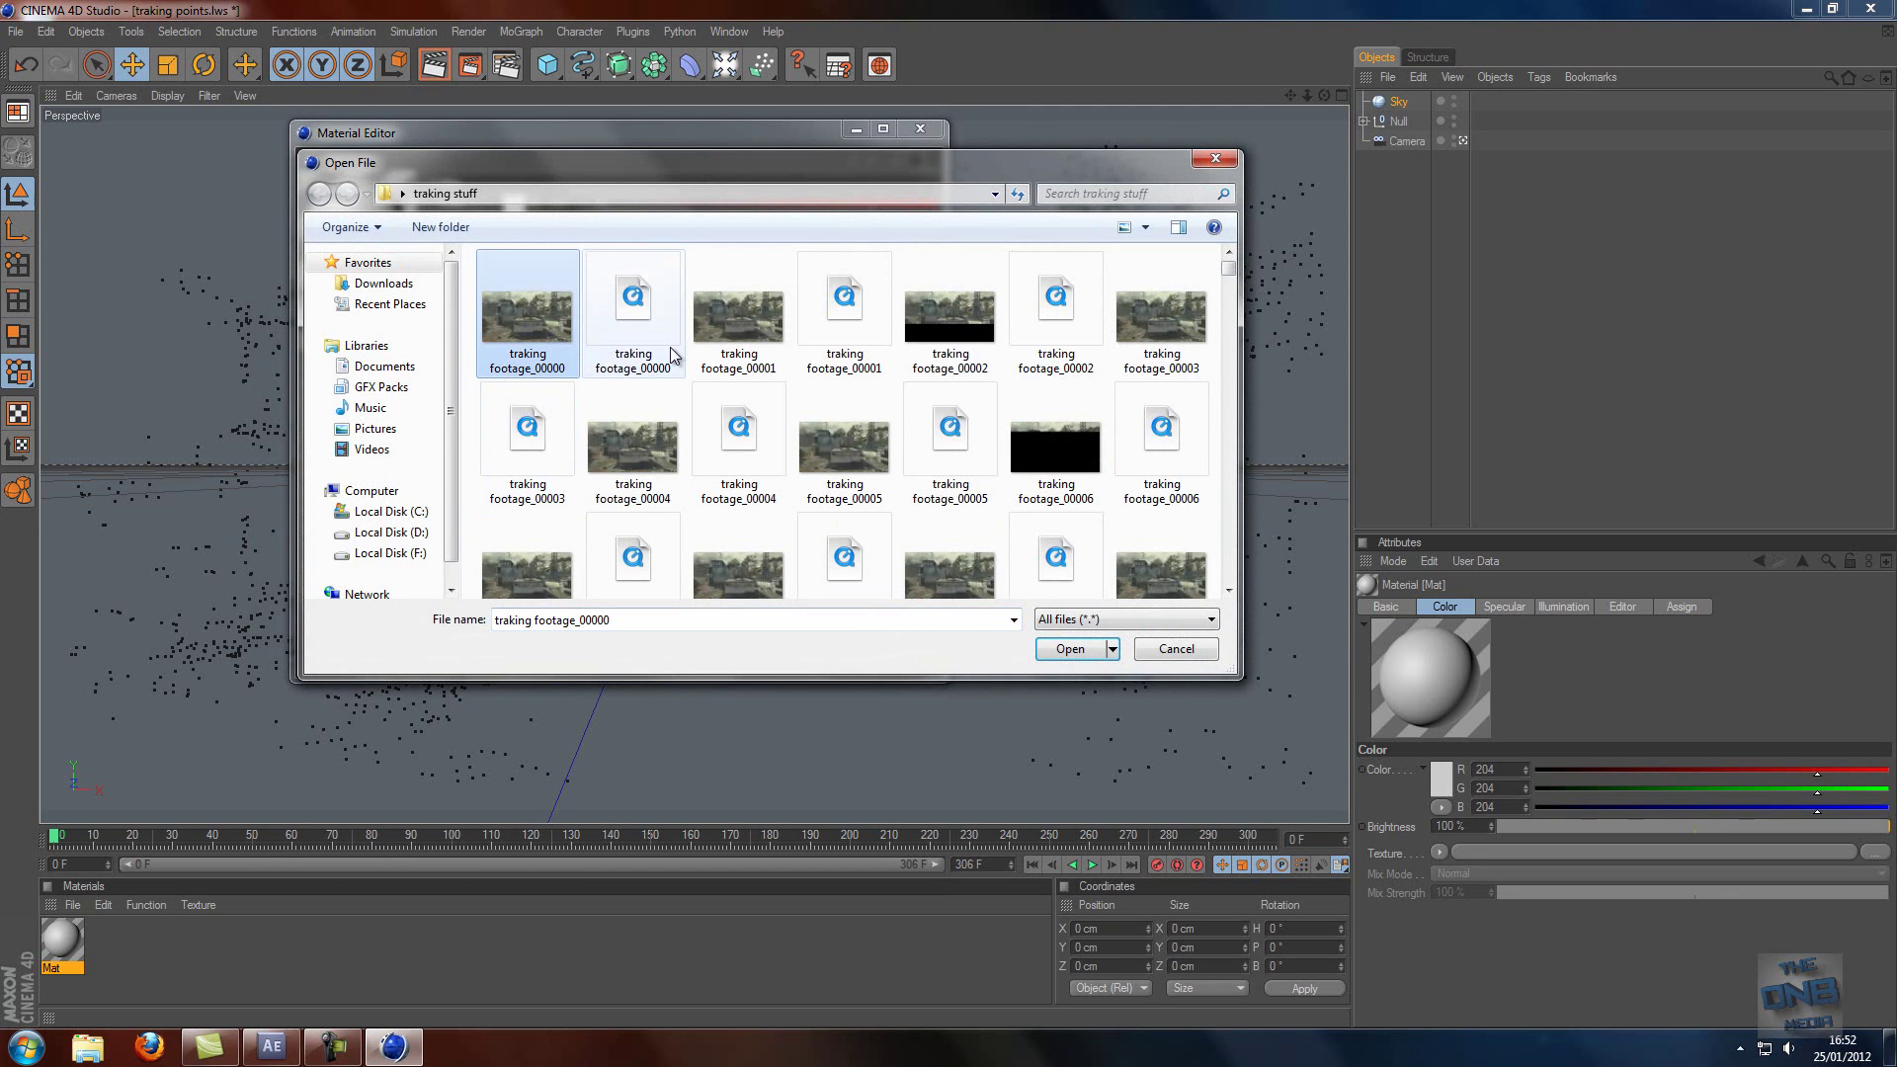
left_click(1075, 649)
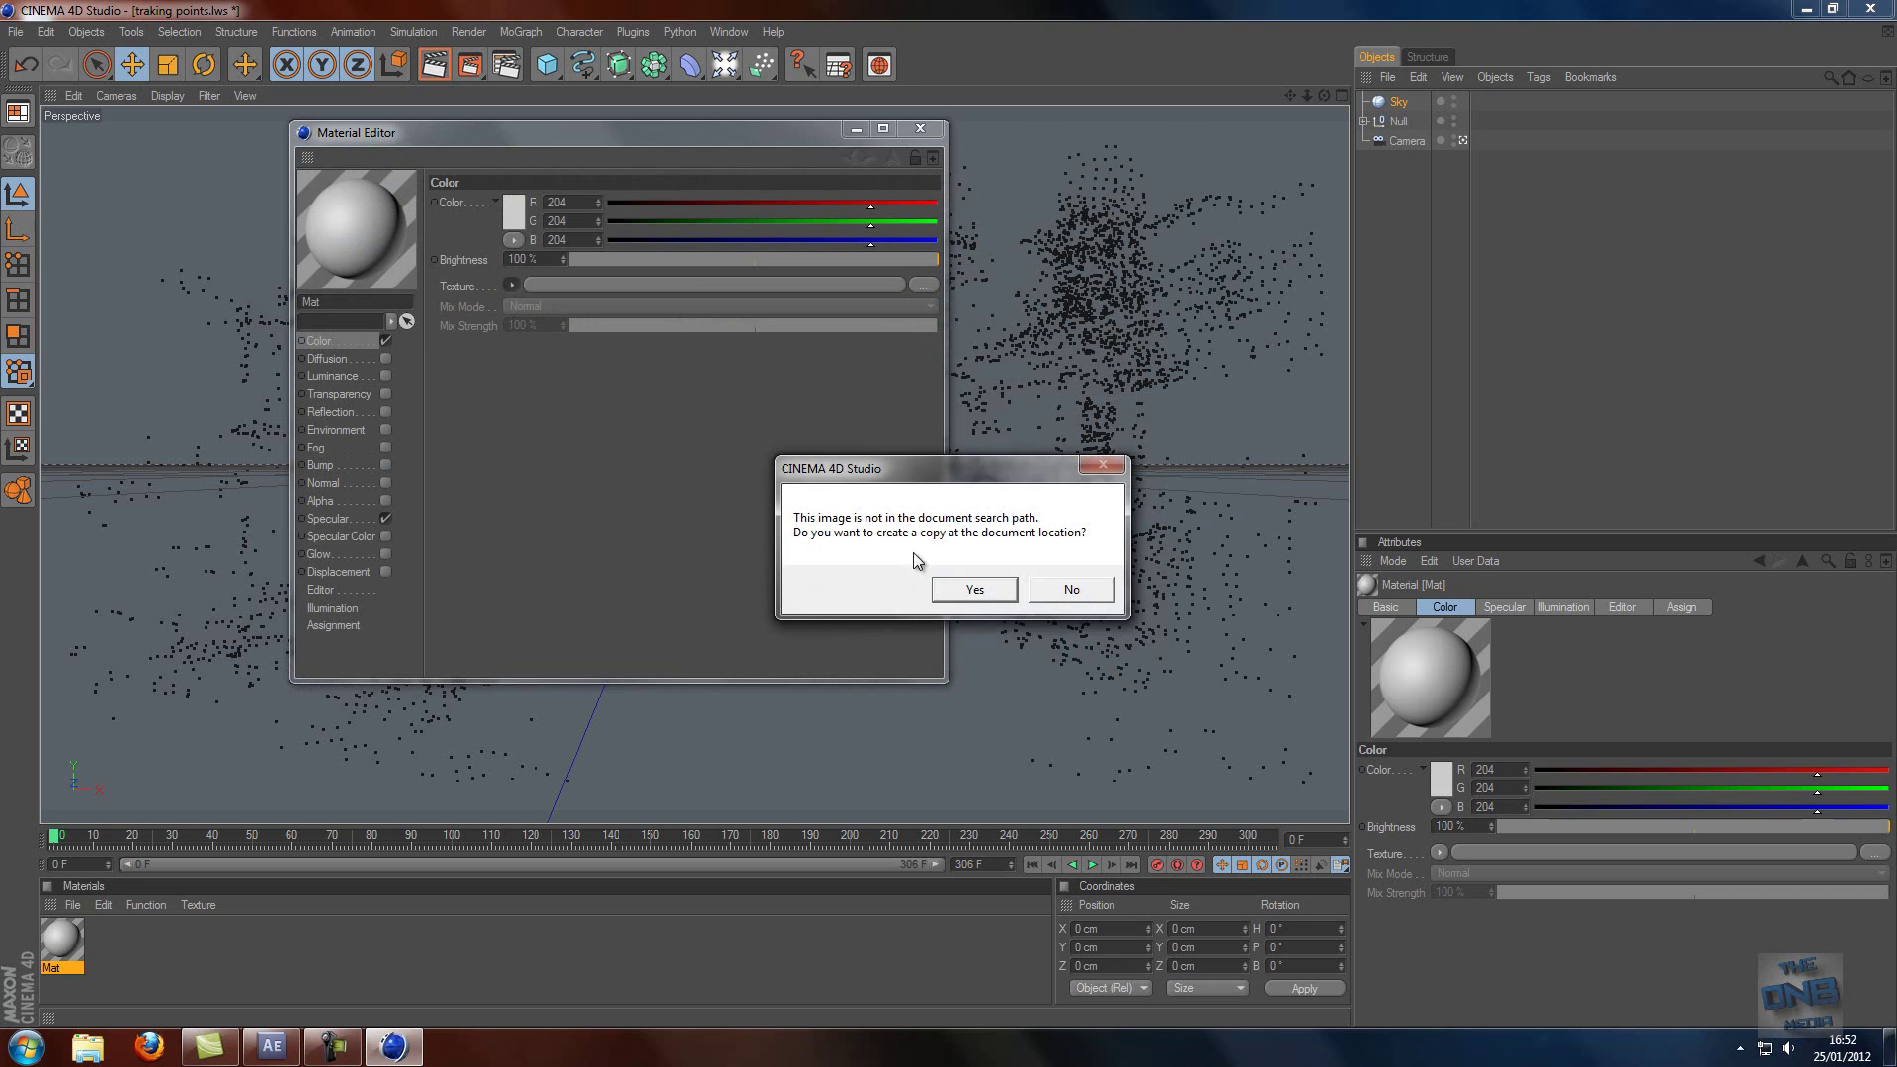
left_click(1072, 596)
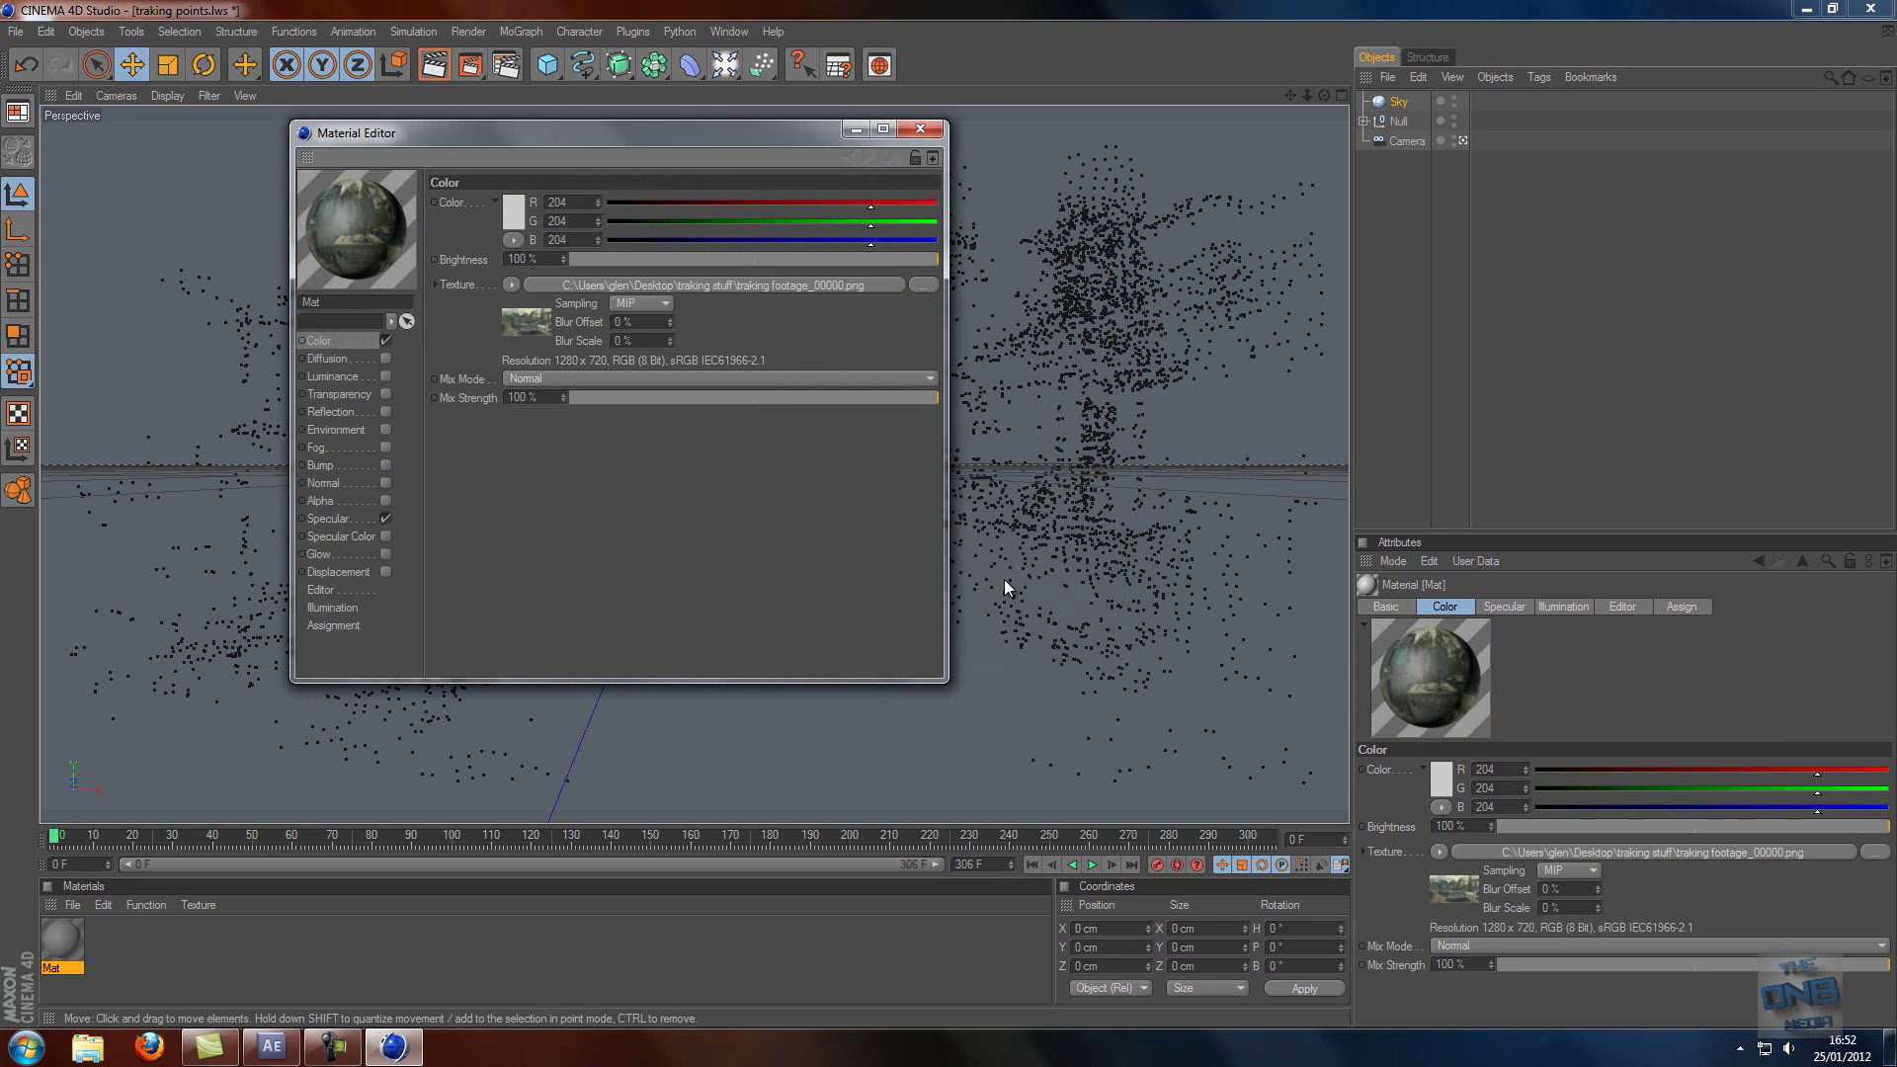
- Calculate the texture's animation frame range from the footage sequence
left_click(530, 324)
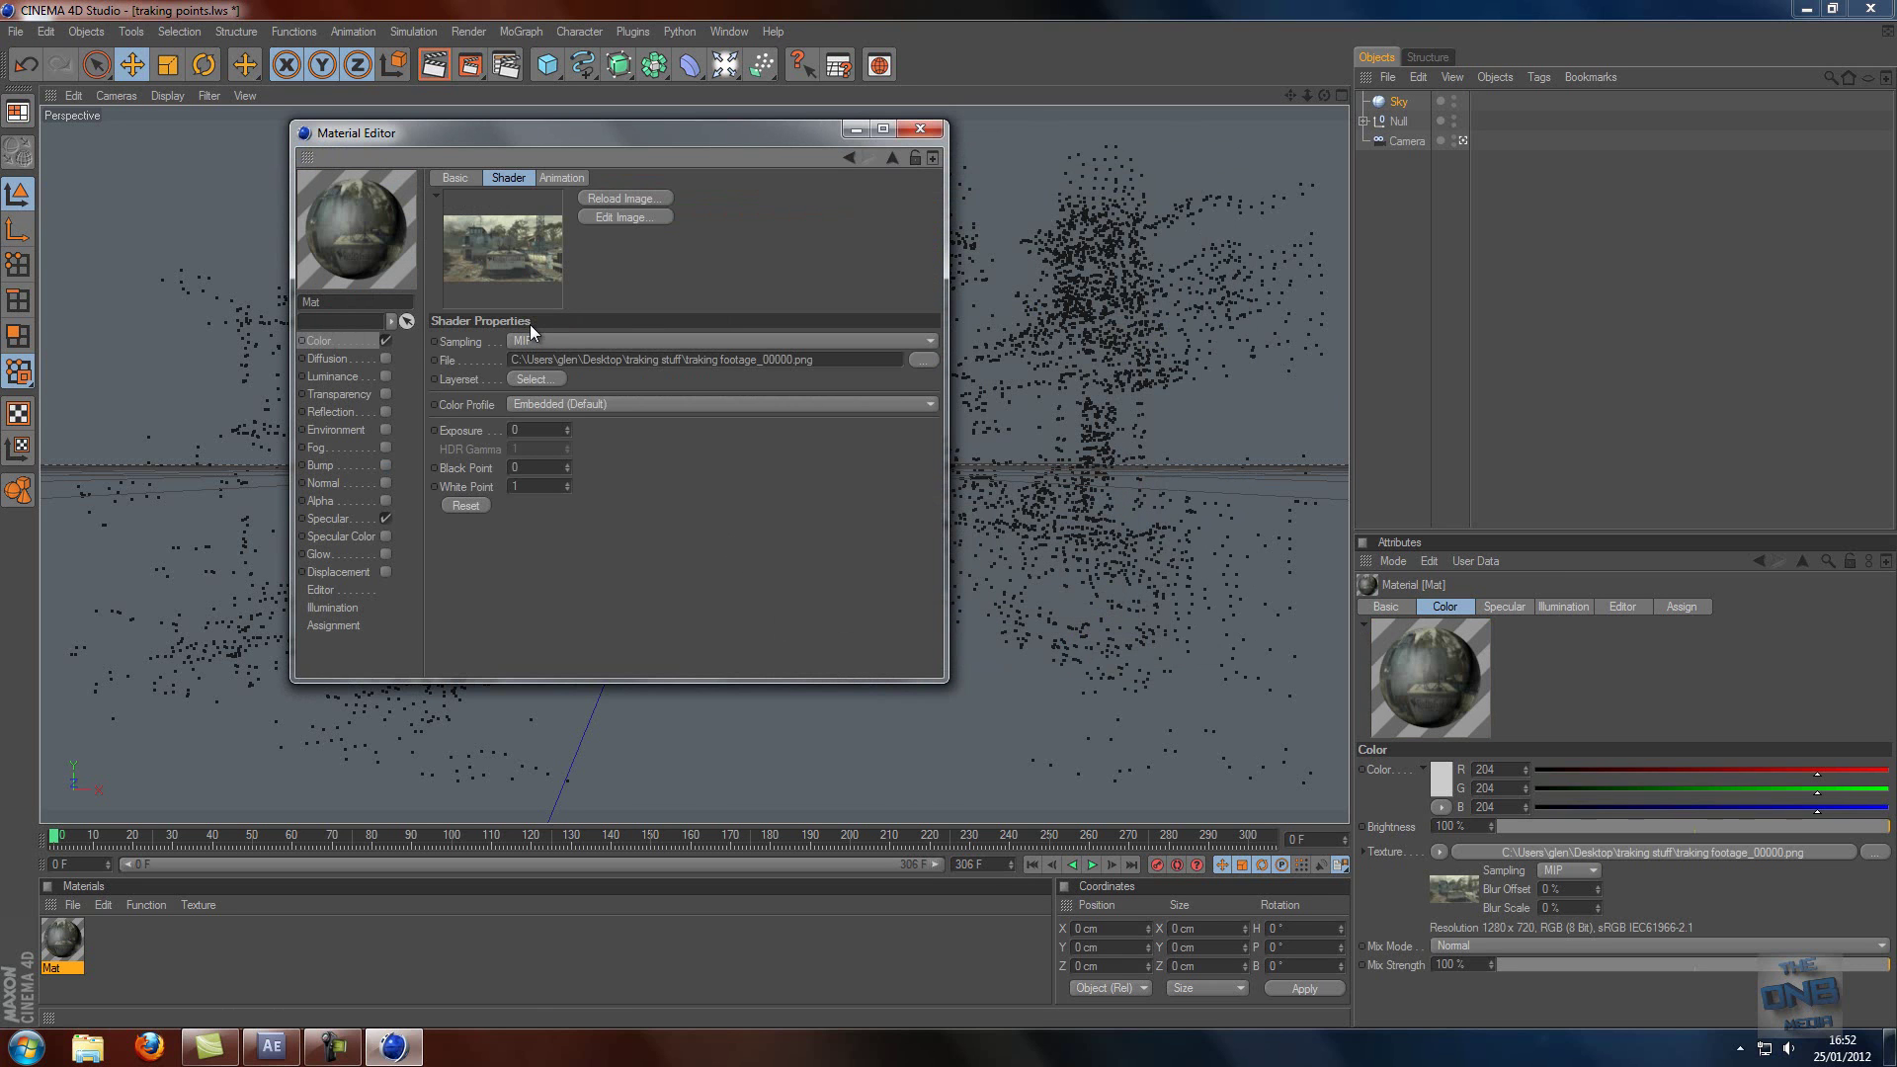
left_click(558, 180)
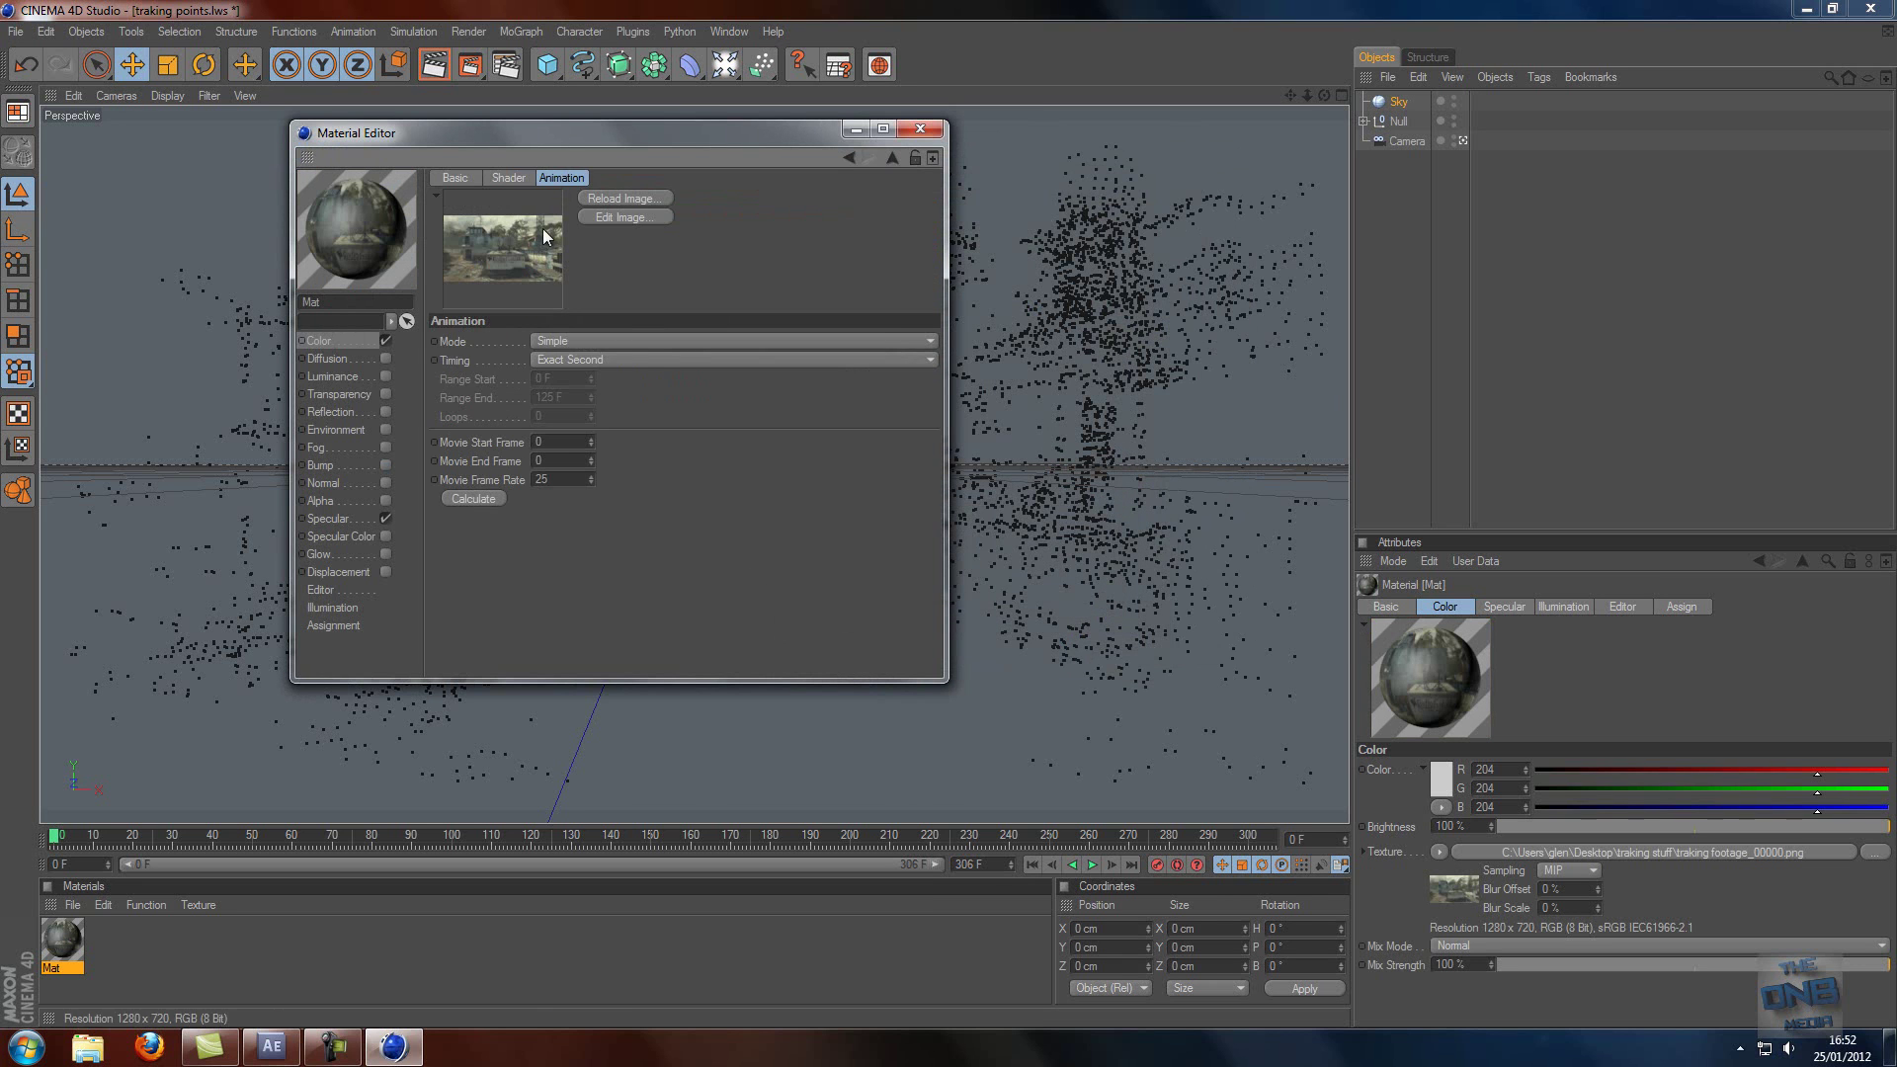
left_click(471, 498)
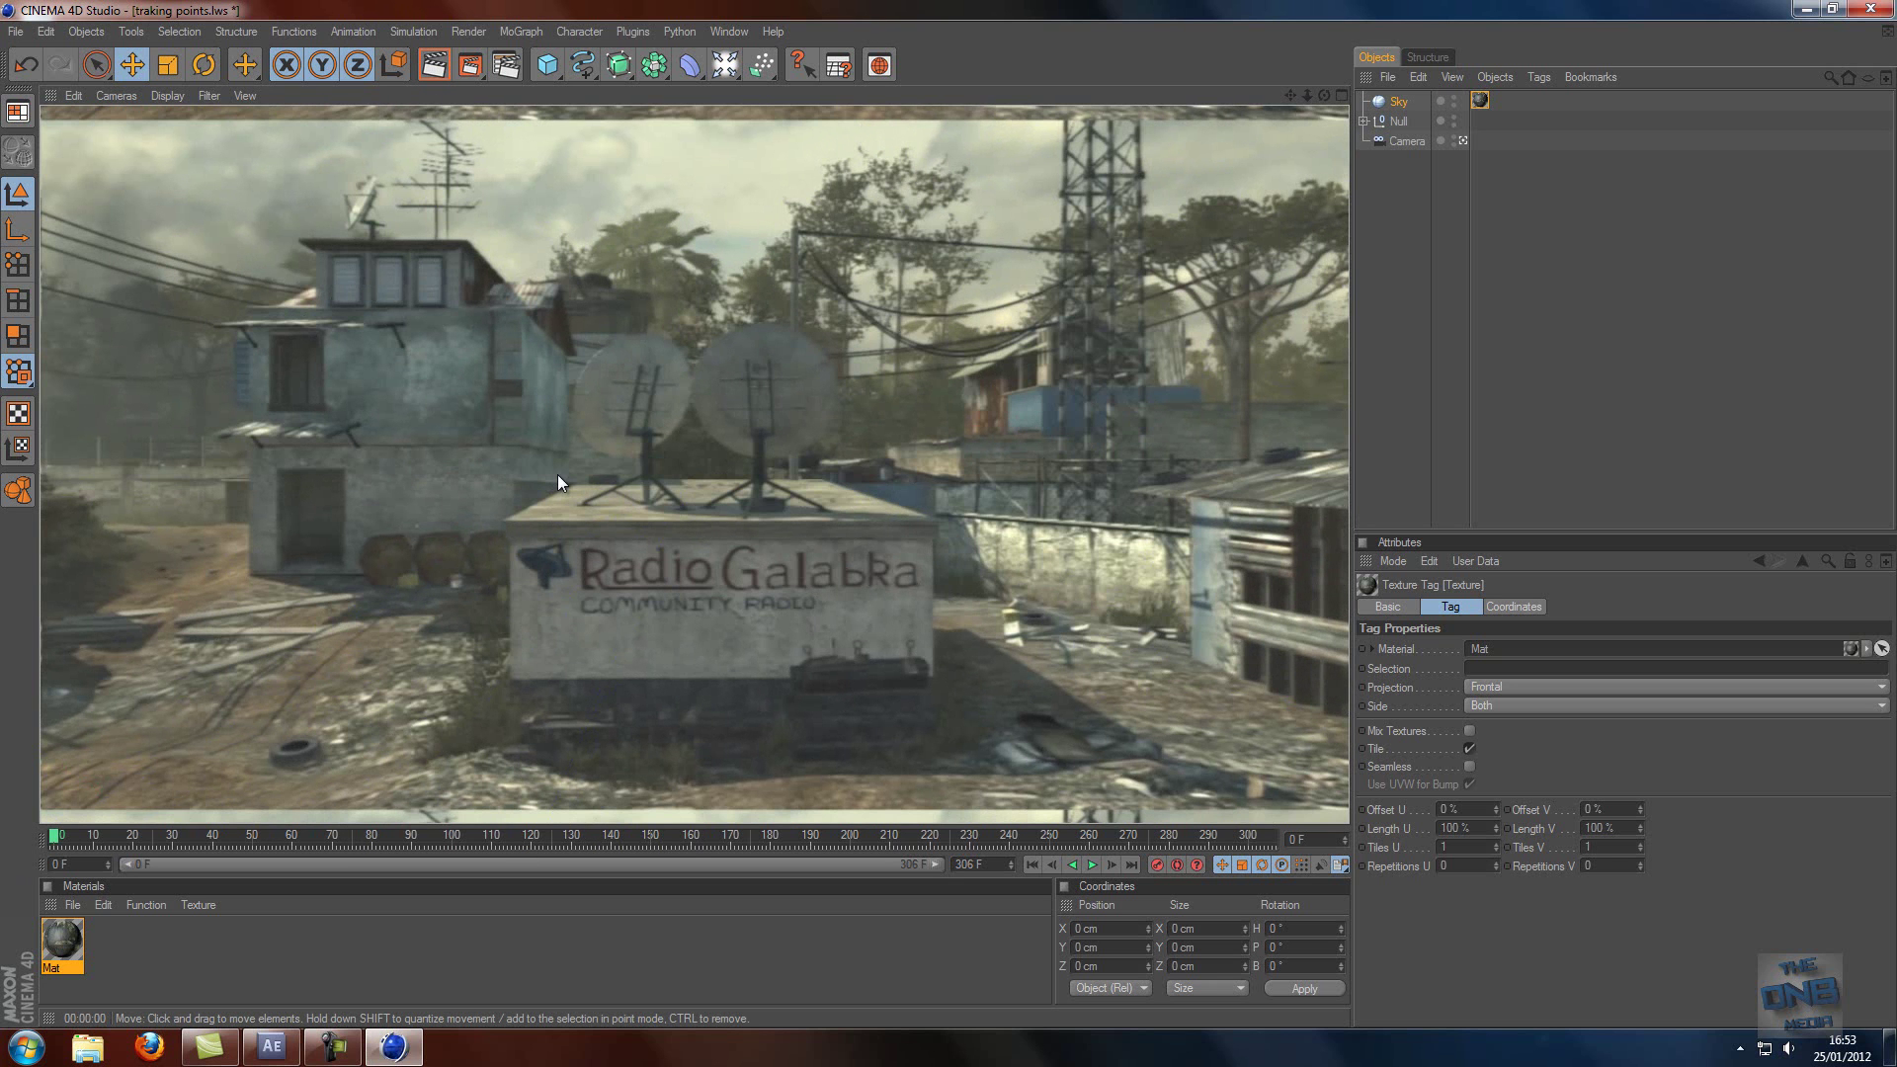
- Select the rooftop tracking null and search the Object Manager for auto~6045
left_click(692, 560)
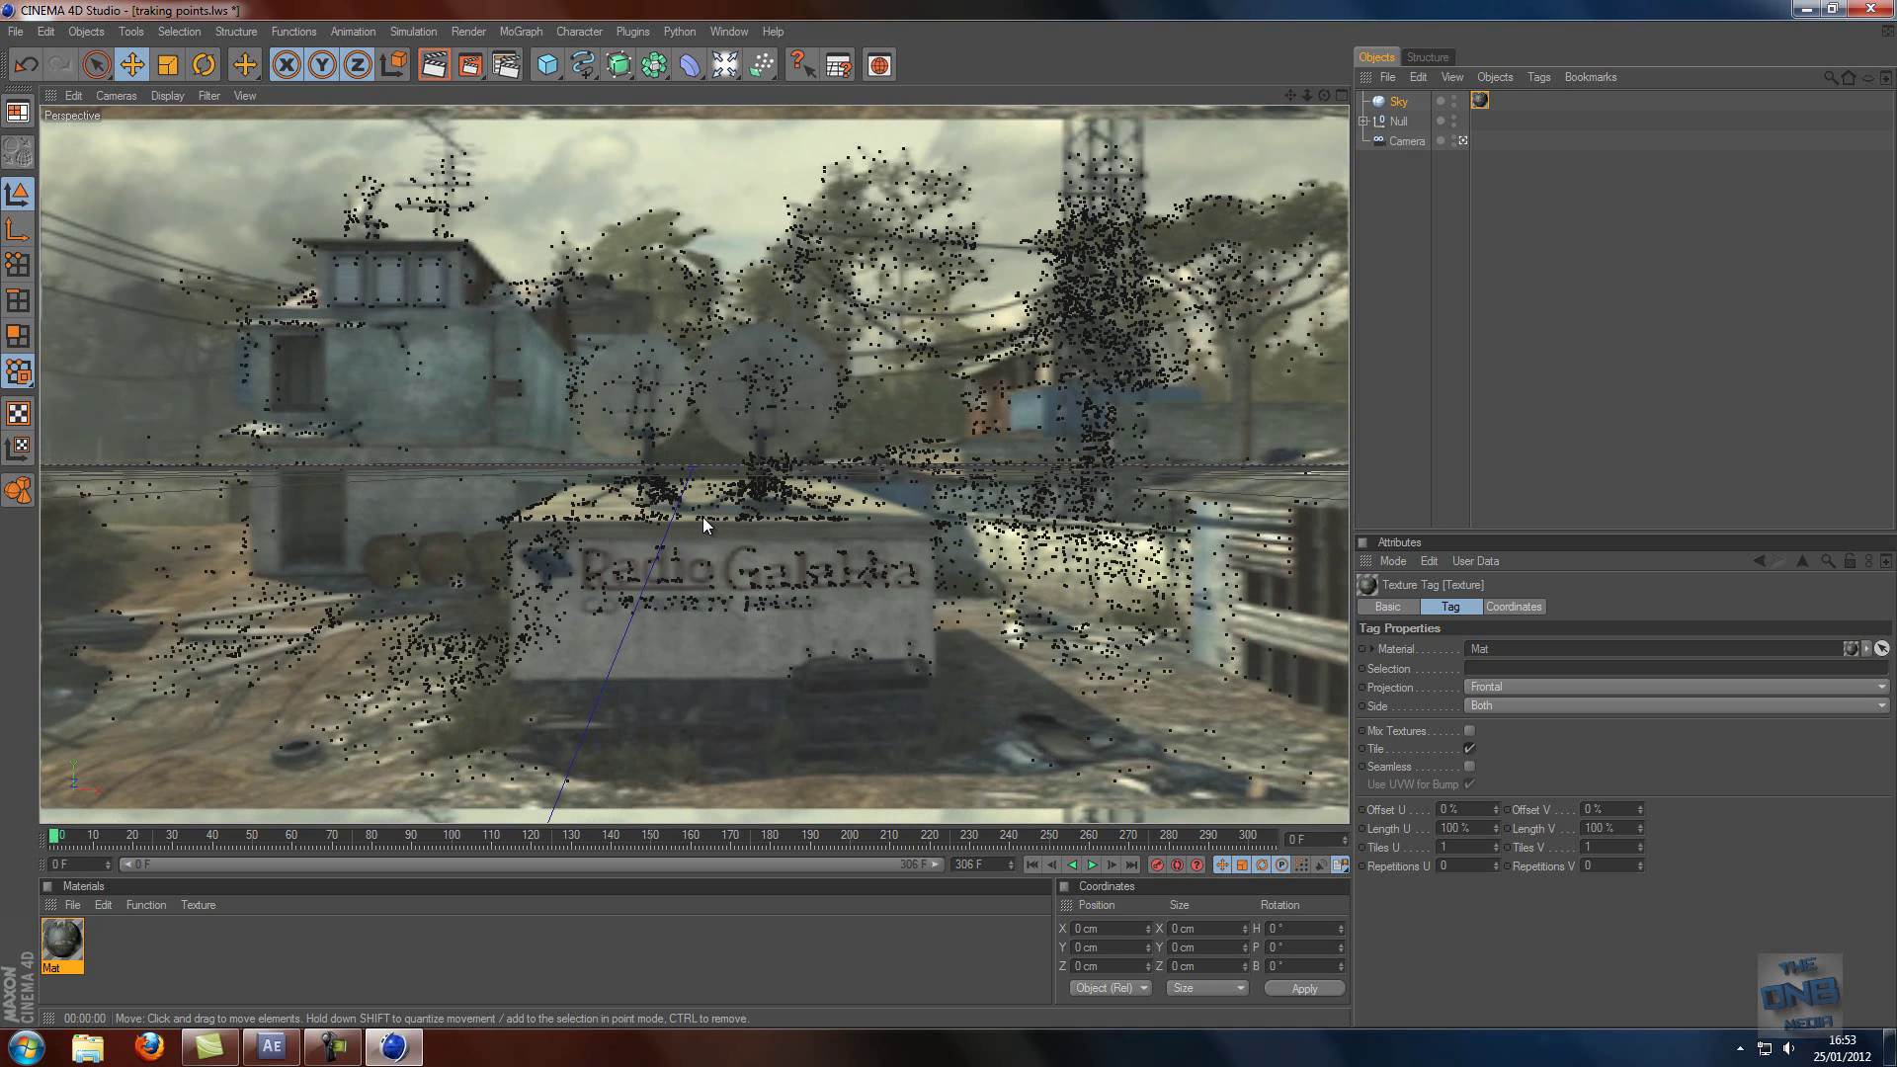
left_click(702, 518)
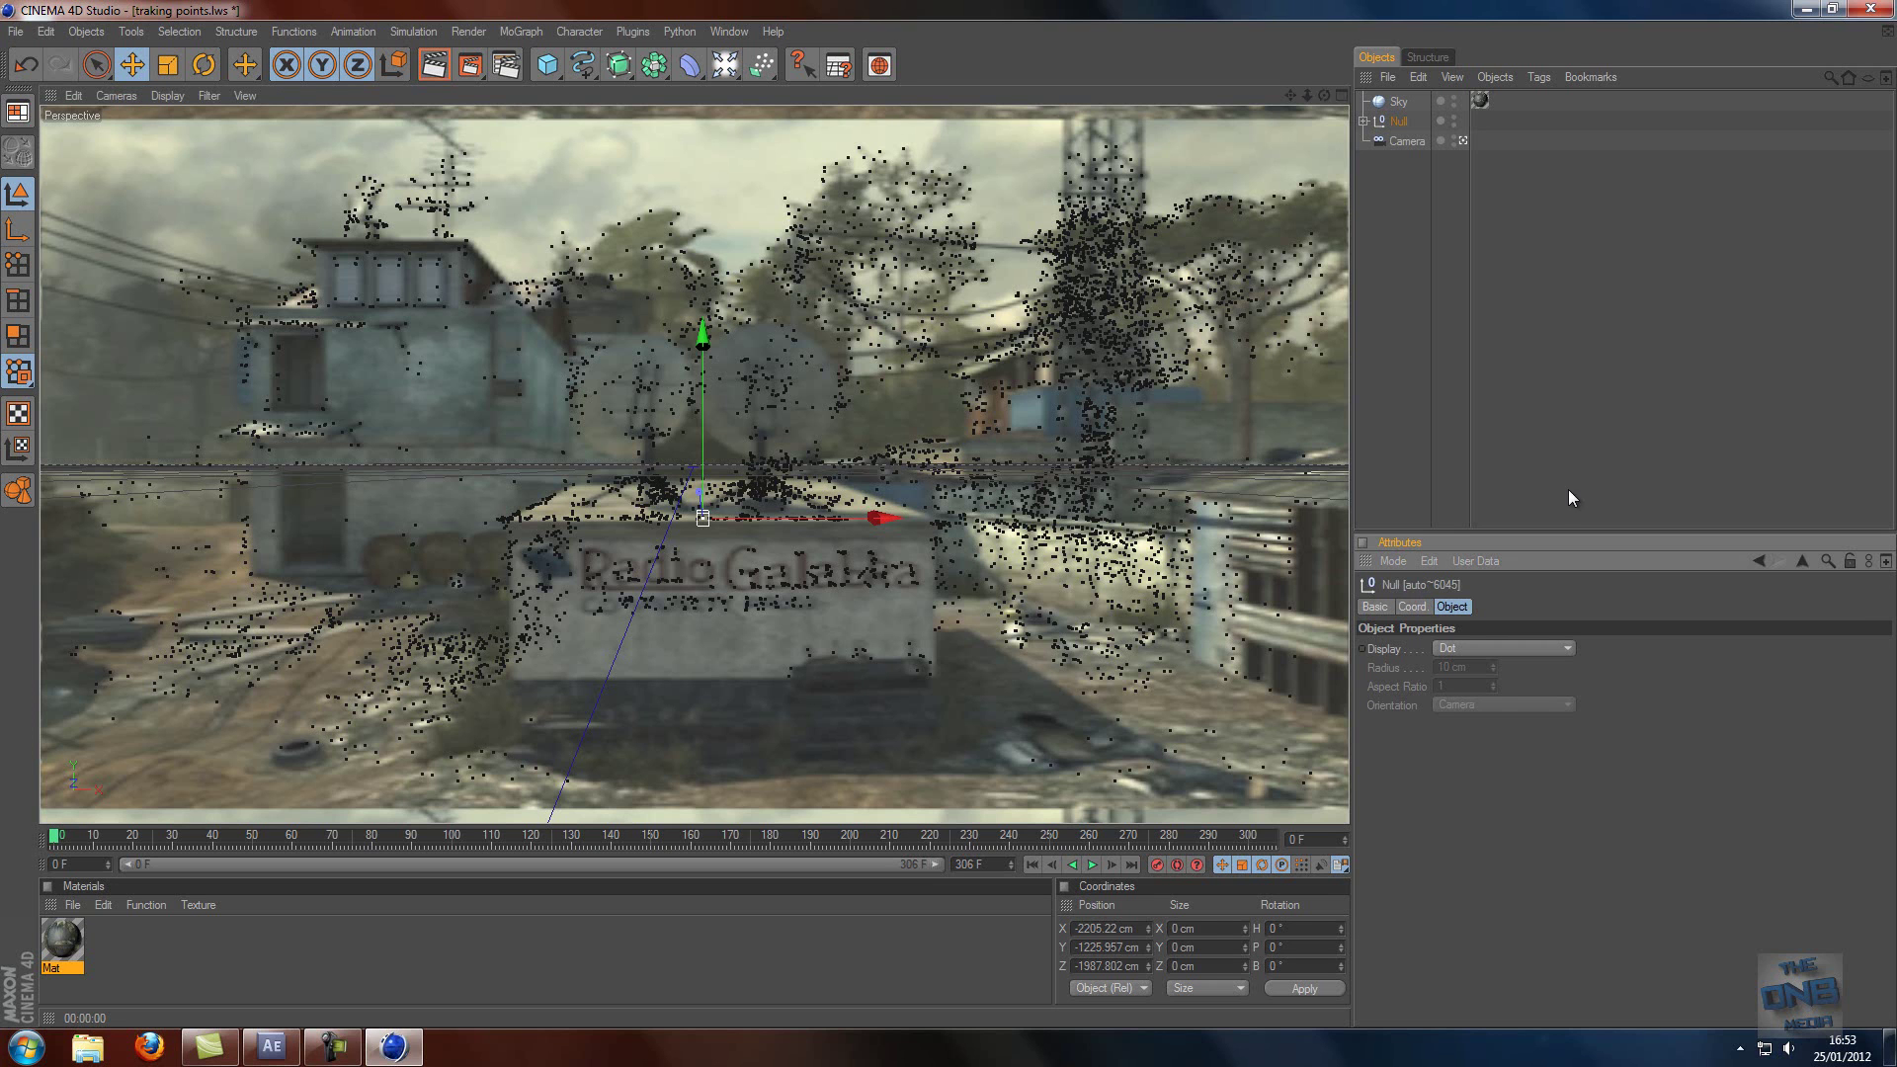
left_click(1829, 78)
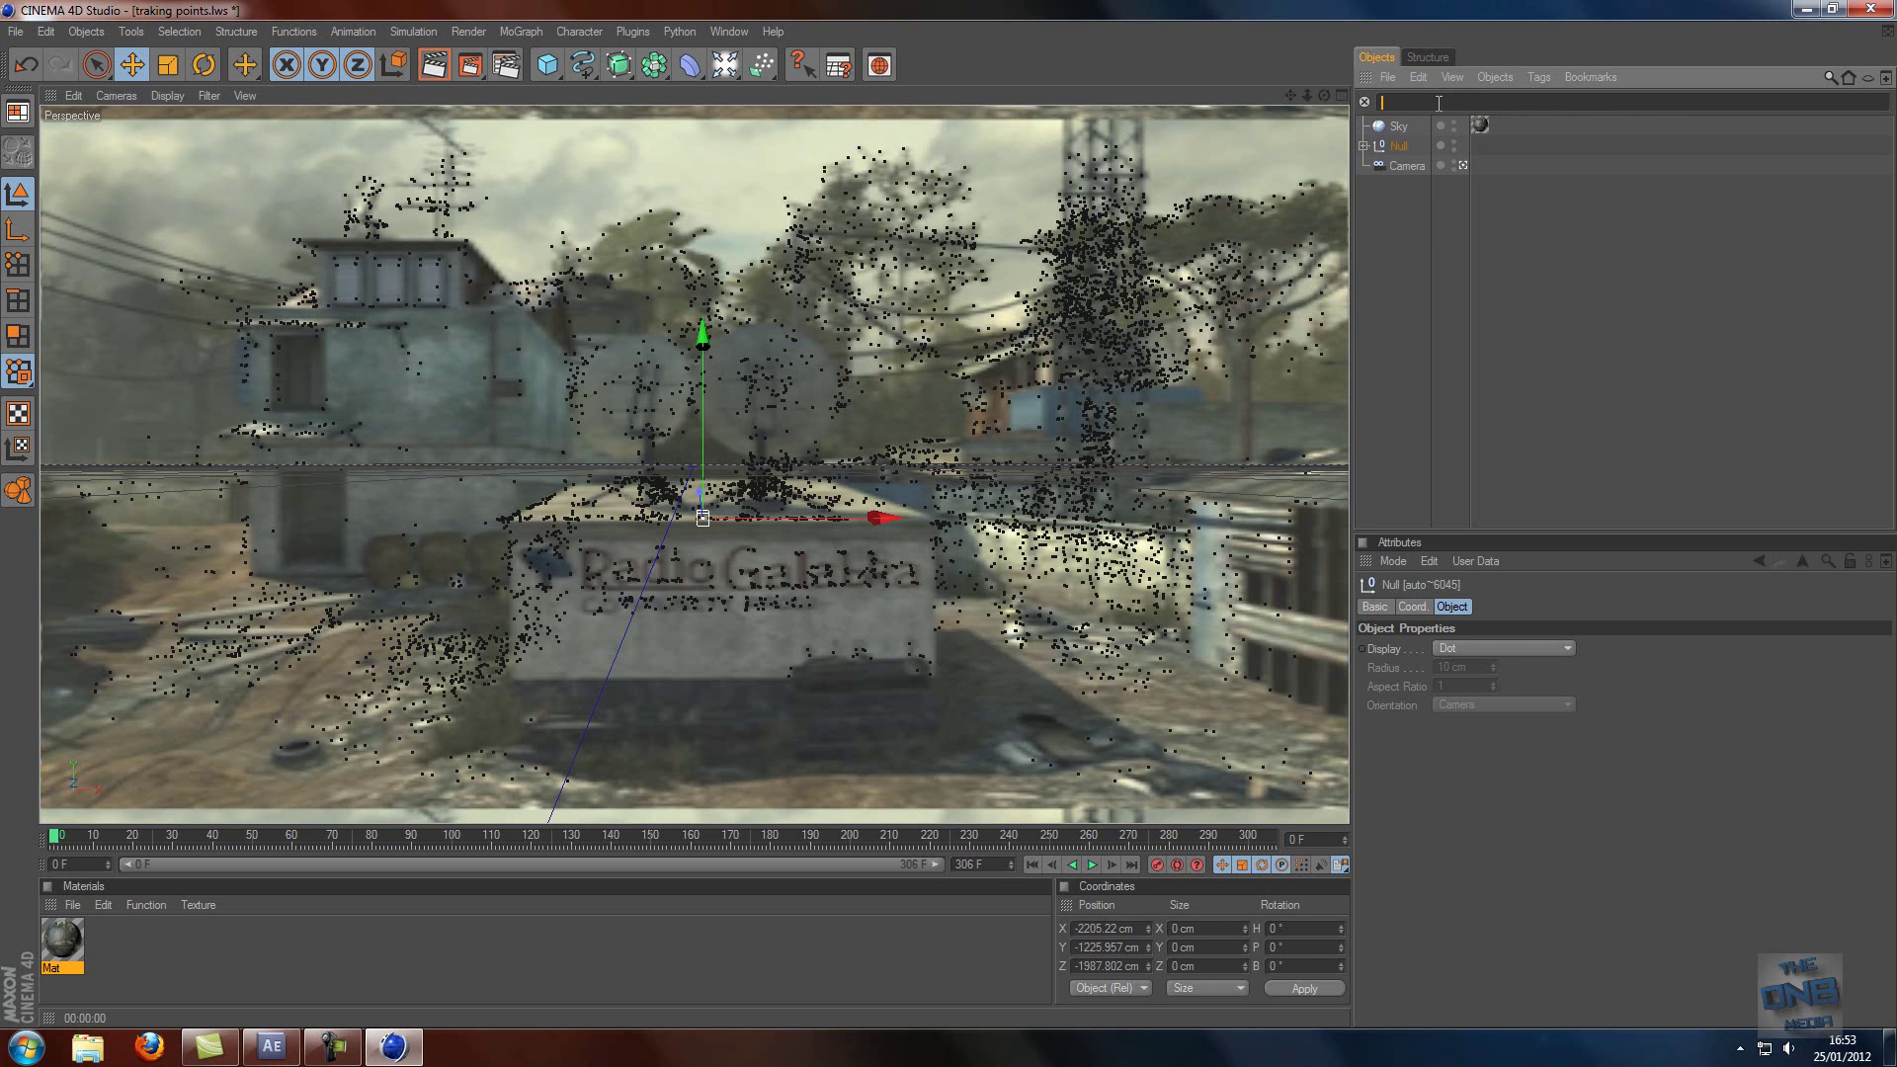
type("Null [auto~6045]")
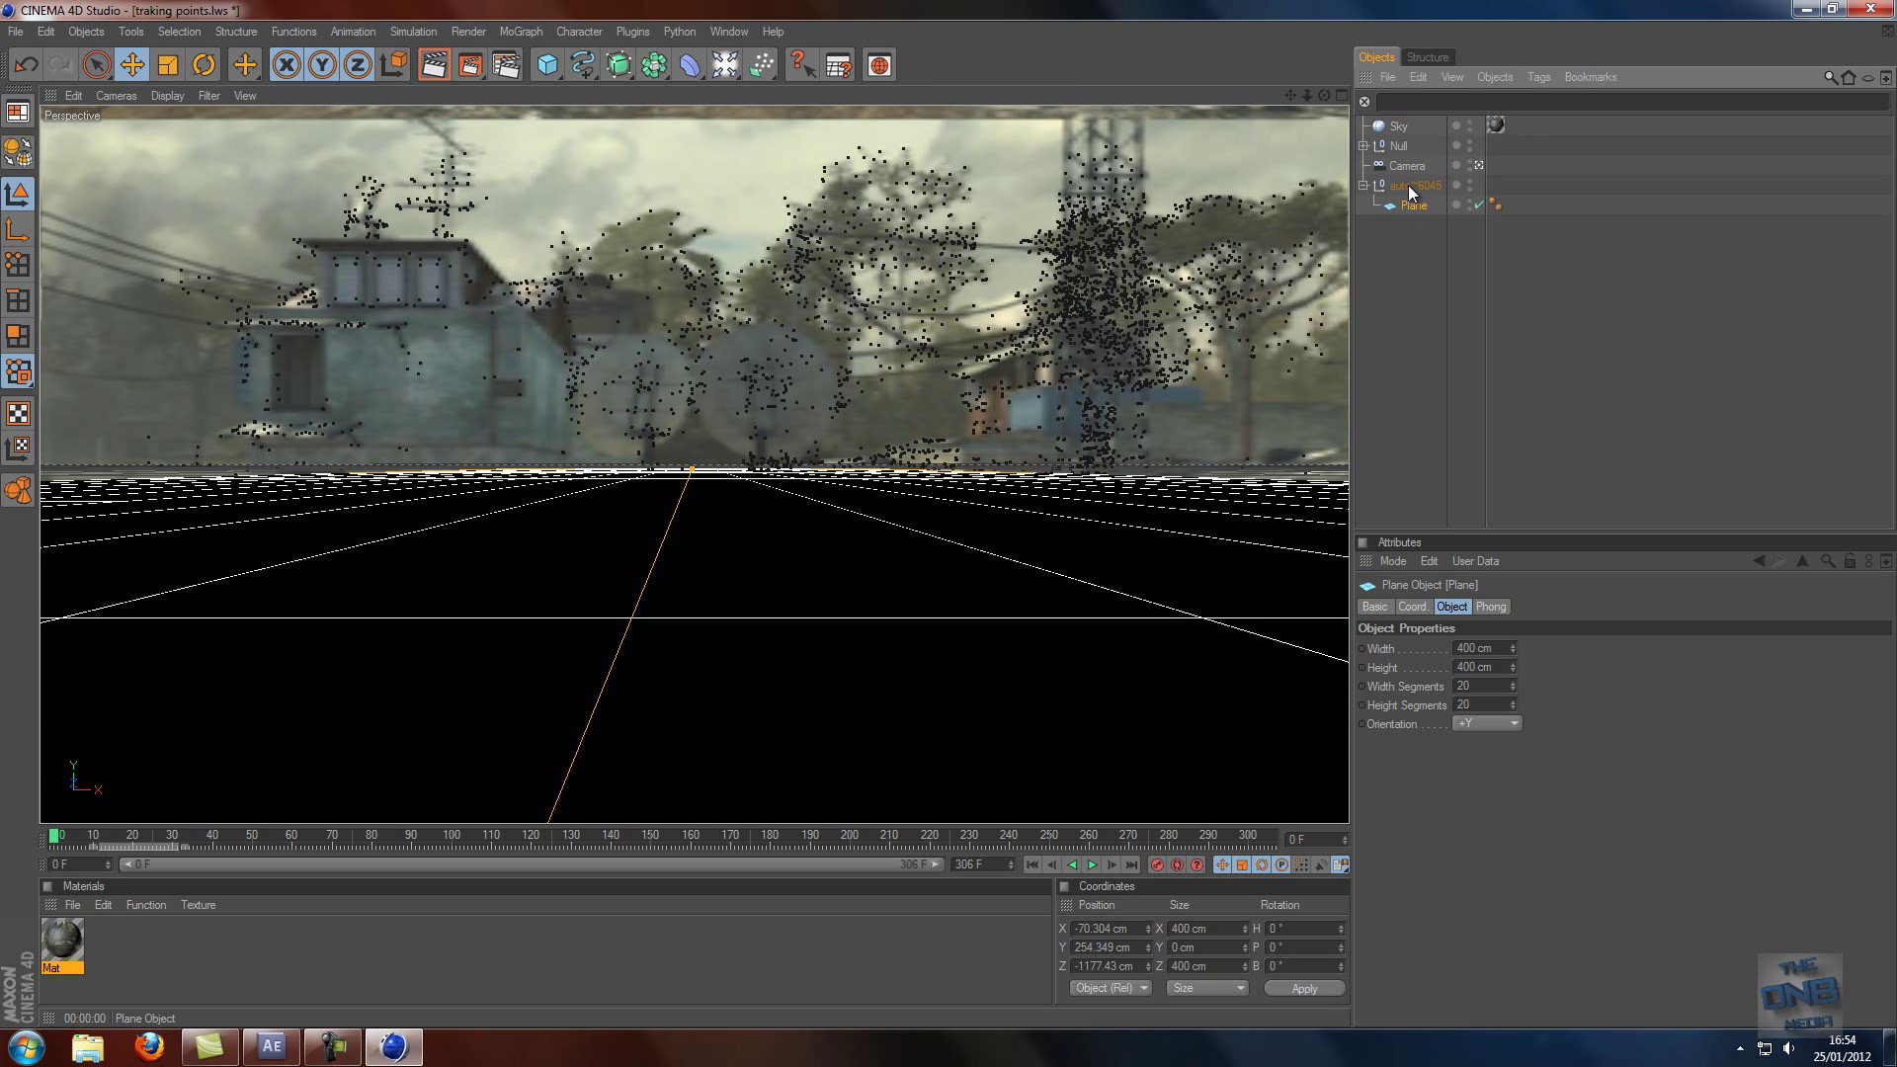
- Zero the Plane's position to 0 cm on X, Y and Z
left_click(1413, 607)
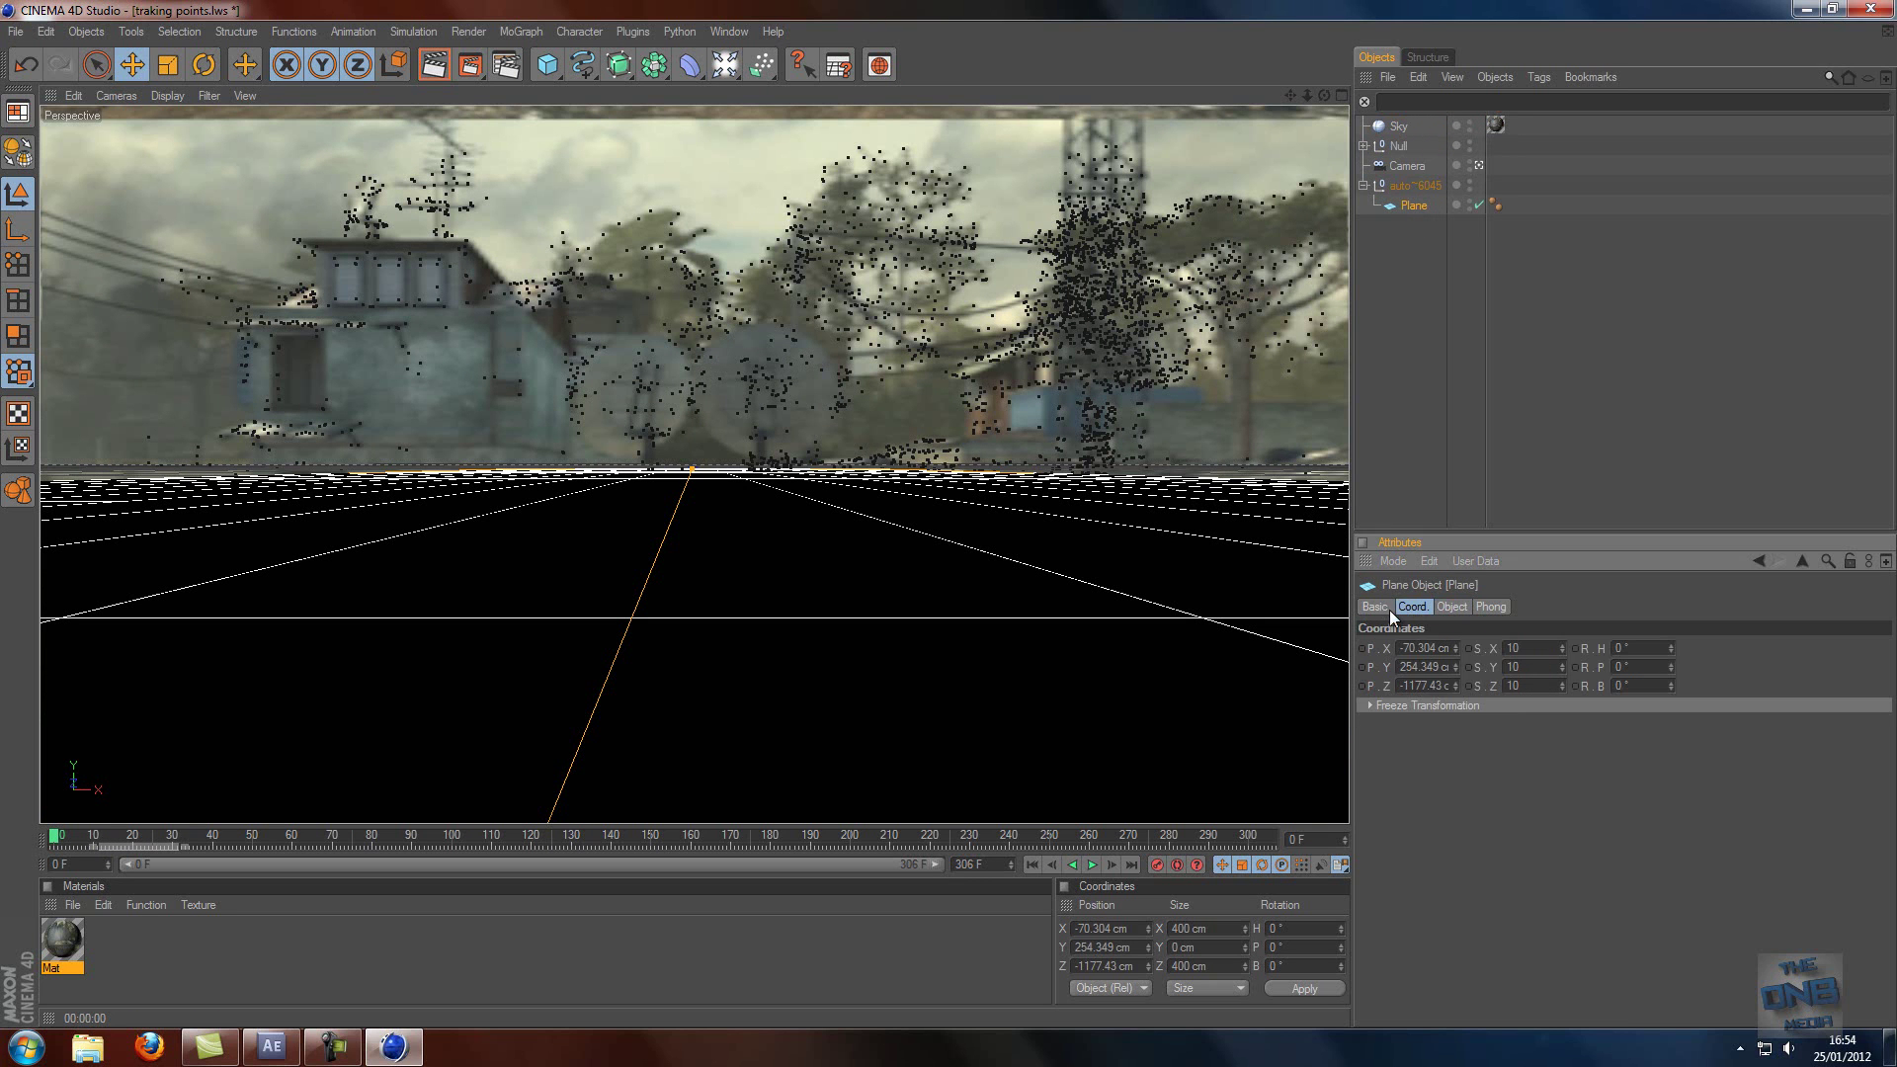
left_click(1448, 647)
type("0")
left_click(1448, 663)
type("0")
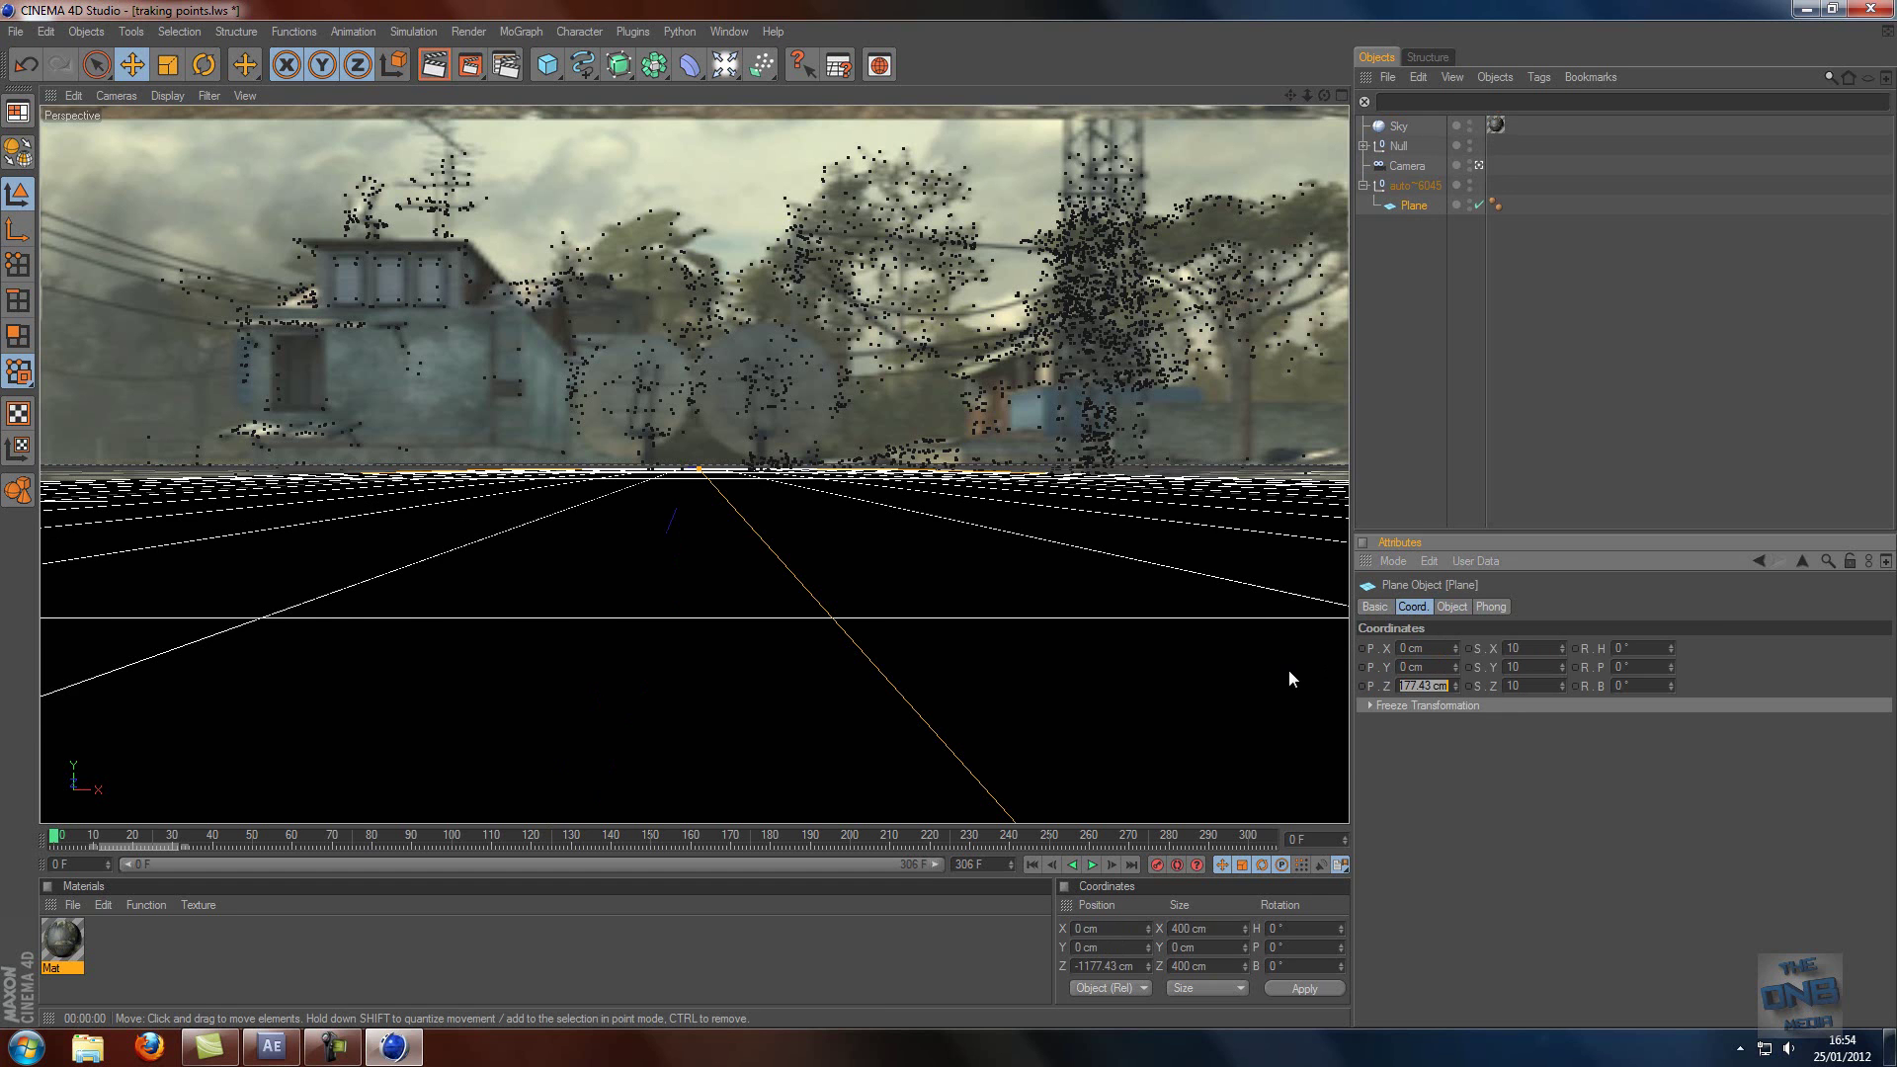
key("Tab")
type("0")
key("Return")
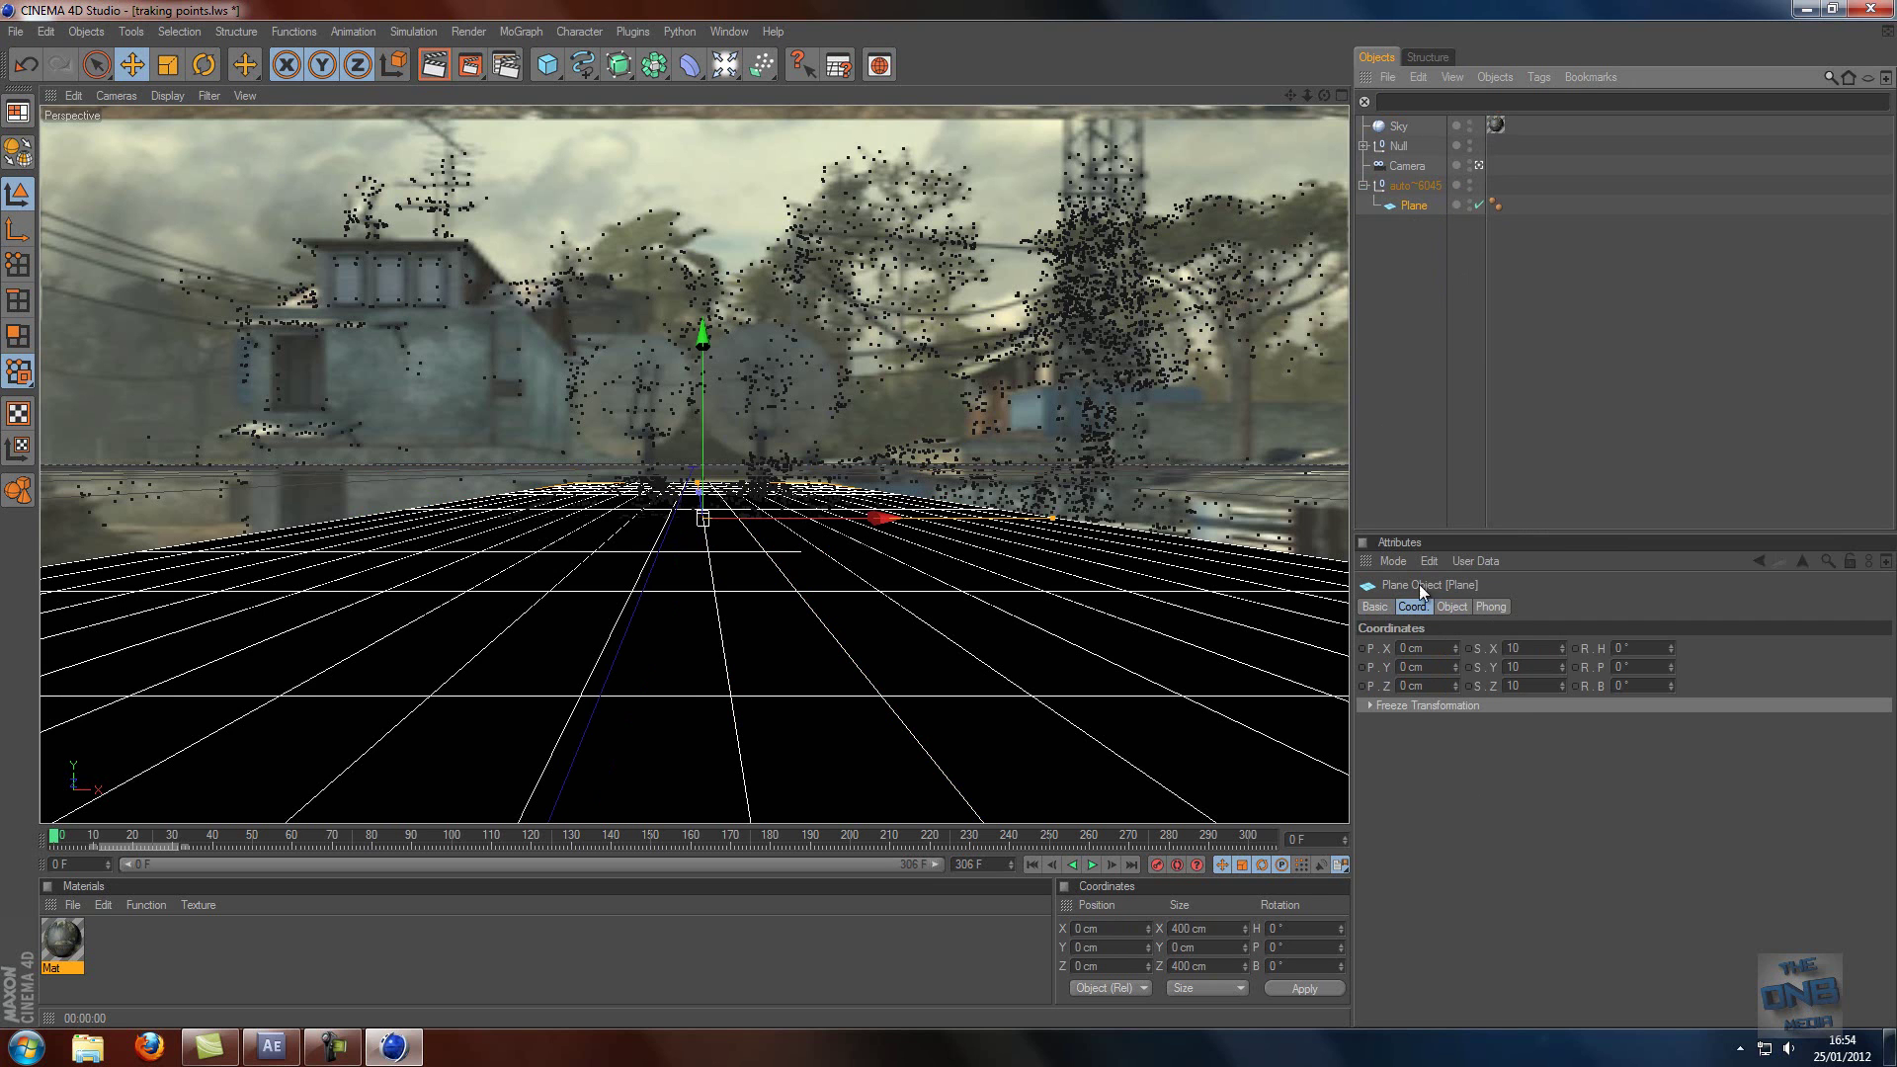
- Set the Plane to 200 cm width and 100 cm height, then orbit to check it
left_click(1452, 611)
type("200")
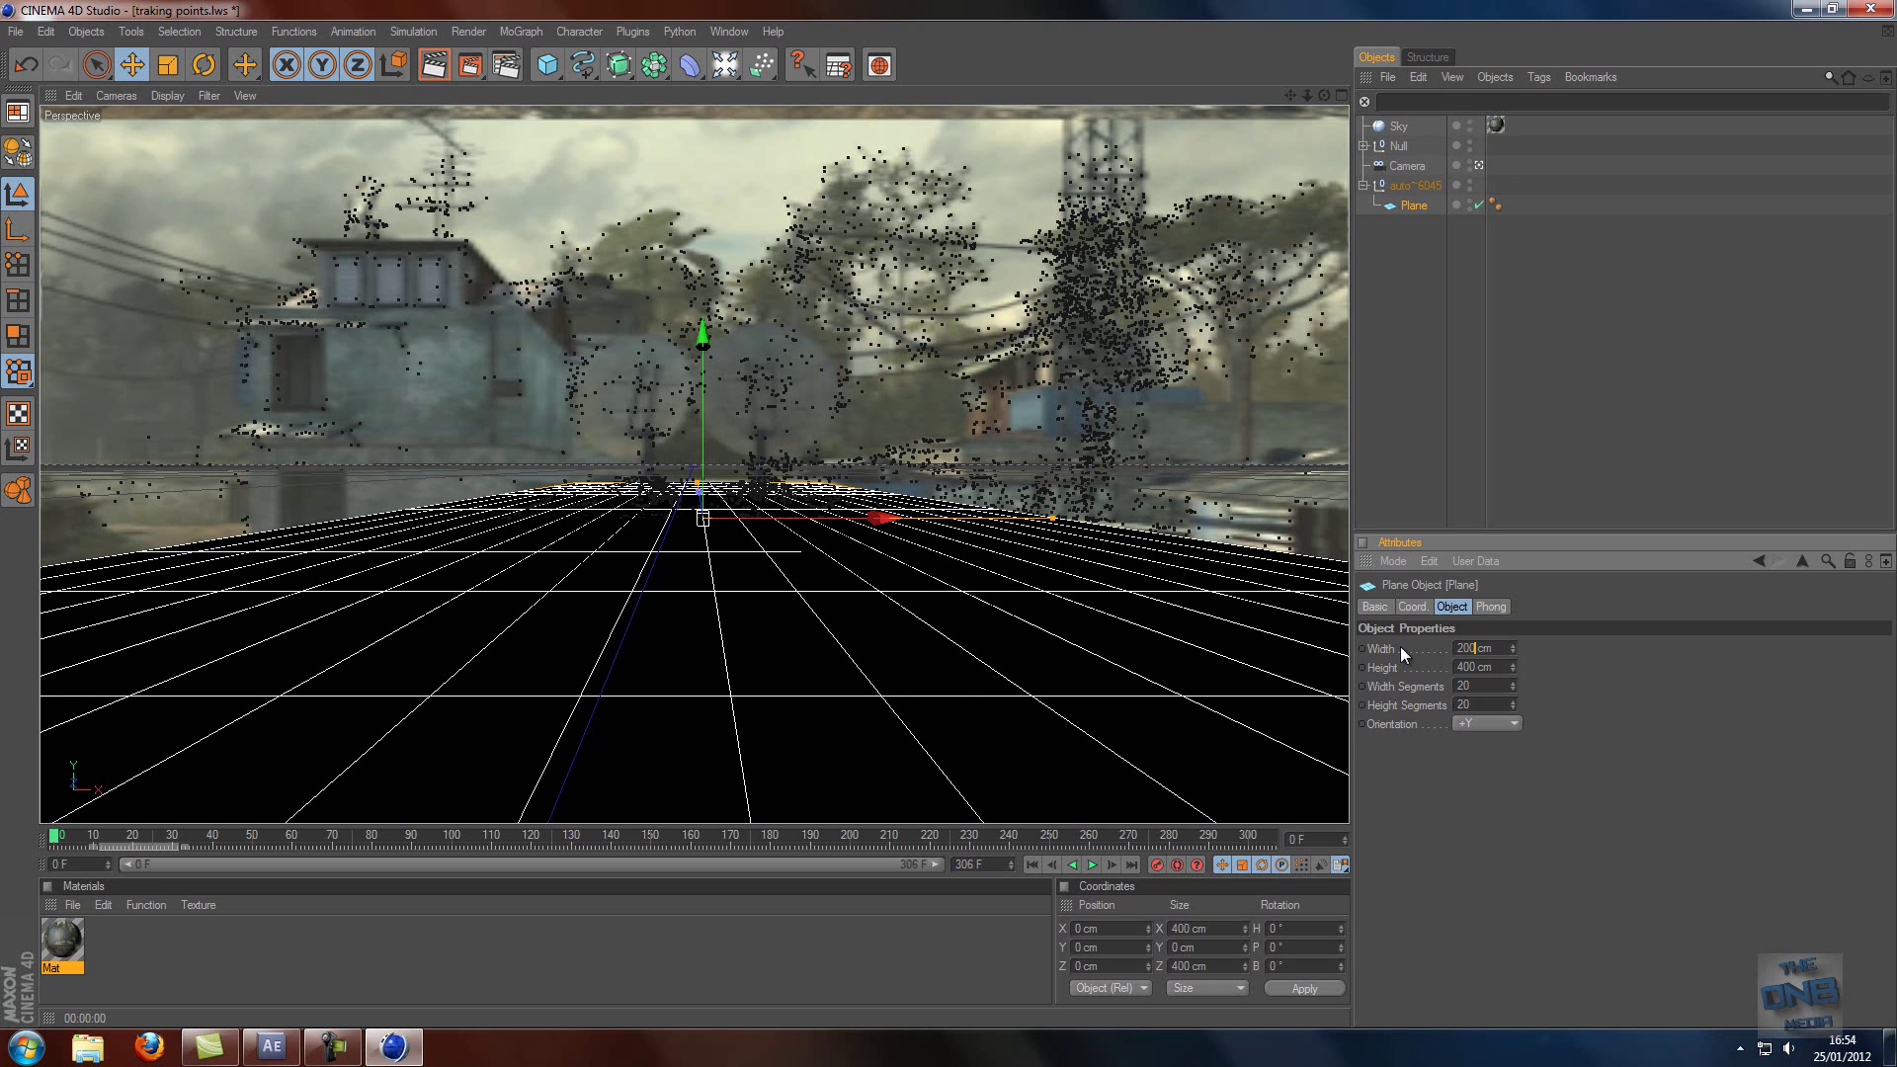
key("Return")
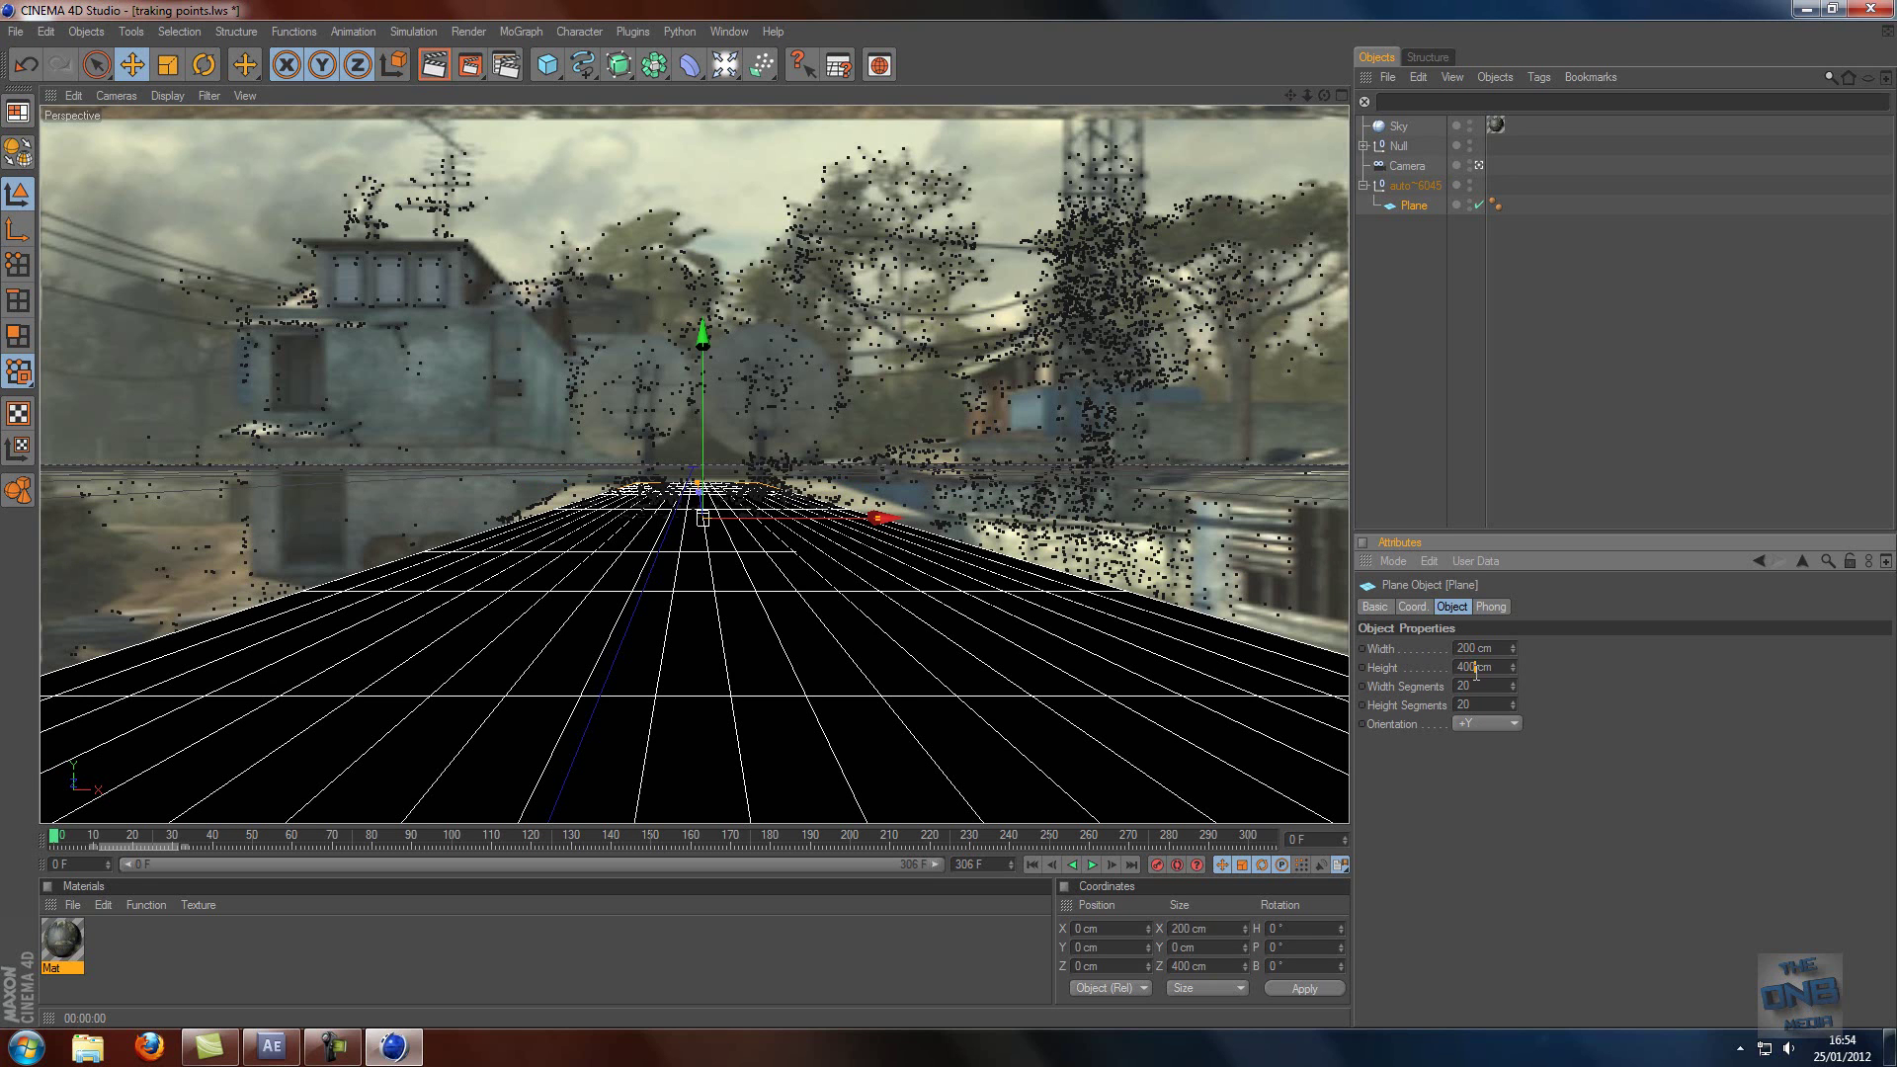
type("100")
key("Return")
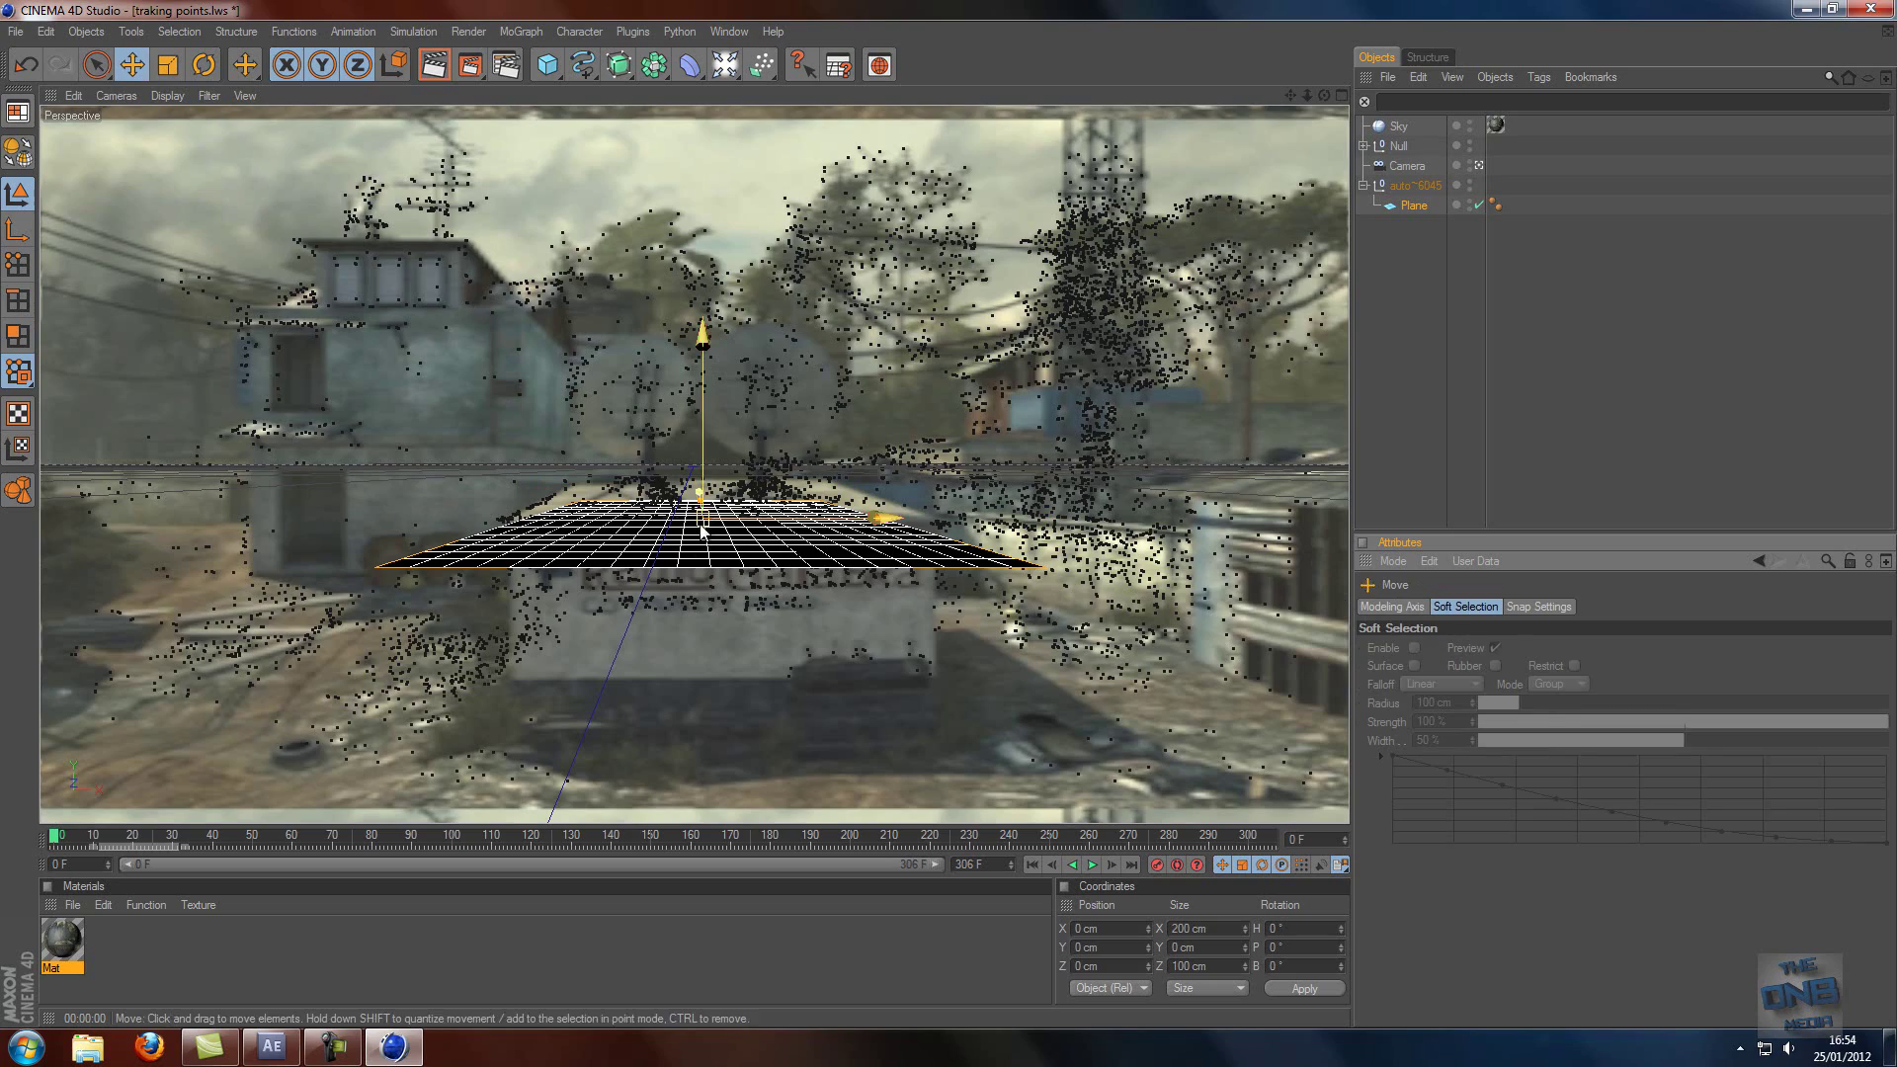
left_click_drag(1324, 95, 946, 513)
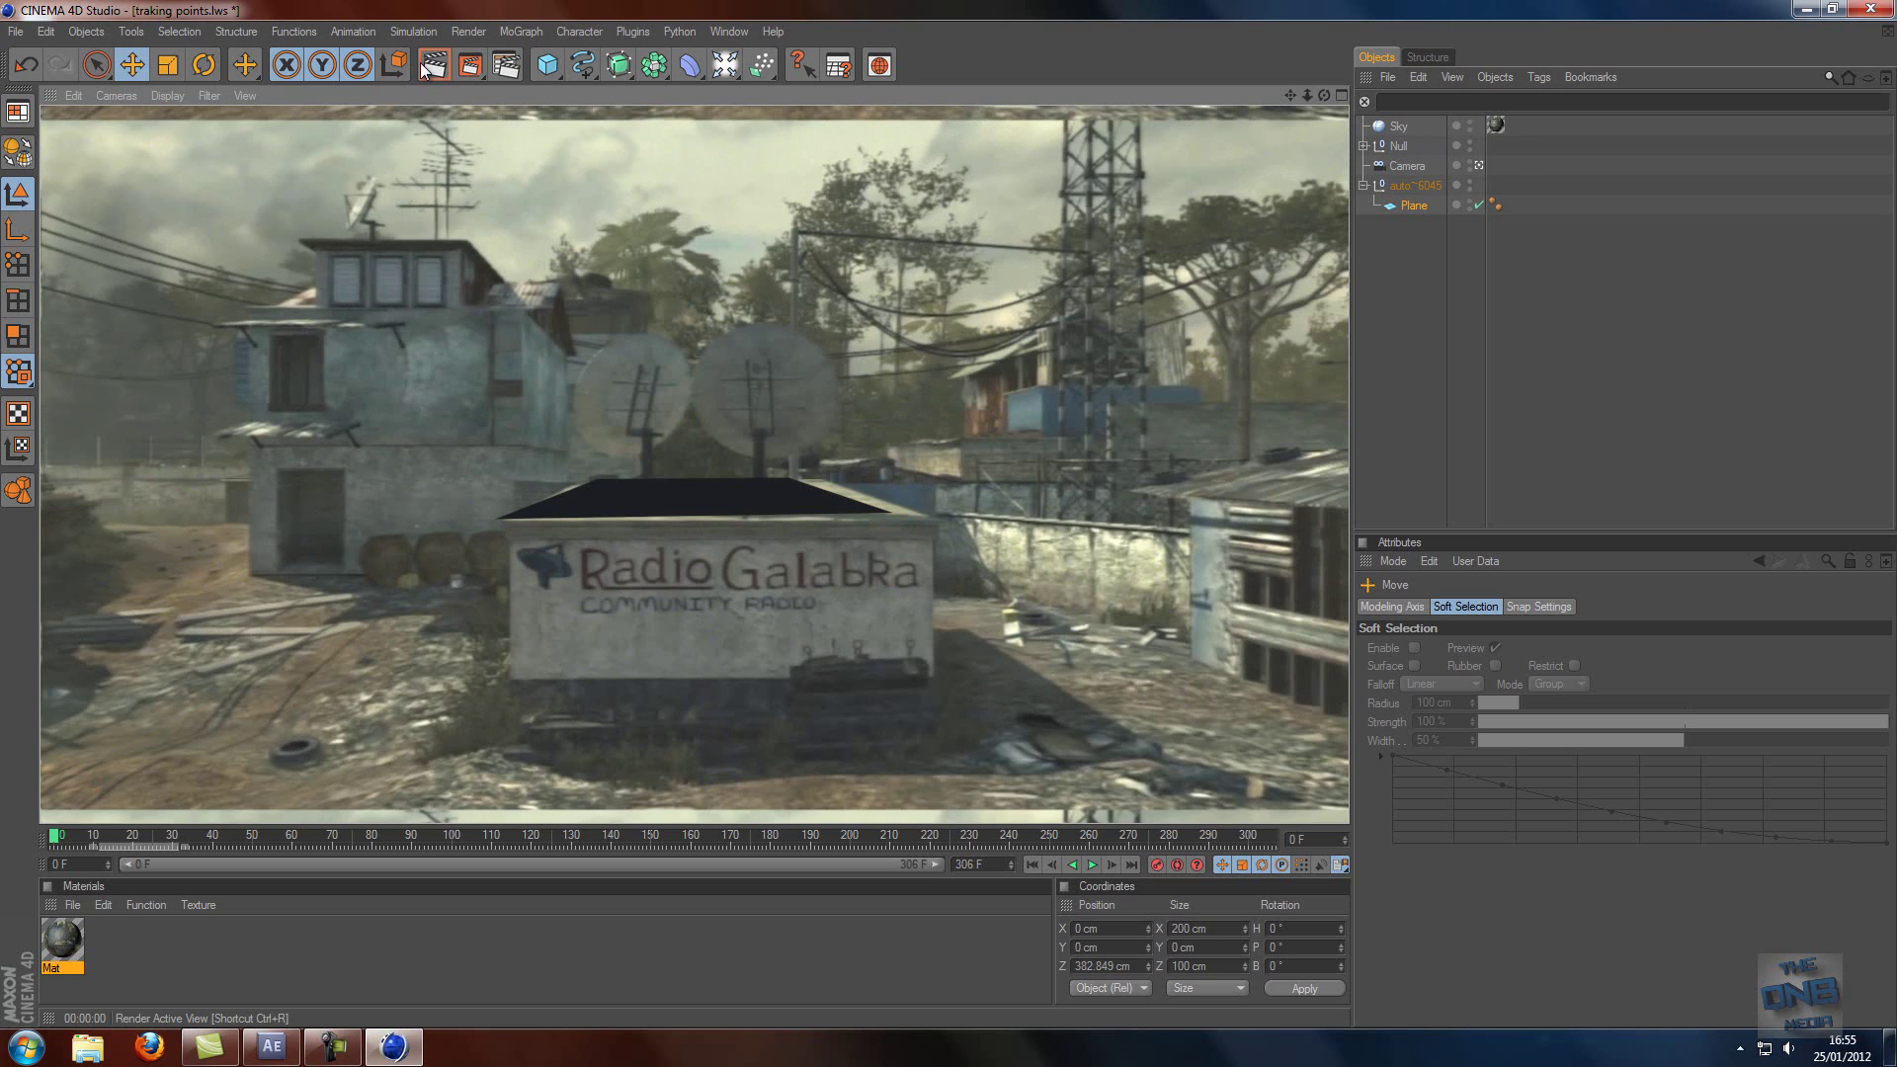
- Undo the plane's last move, preview a render, and reselect the Plane
key("ctrl+z")
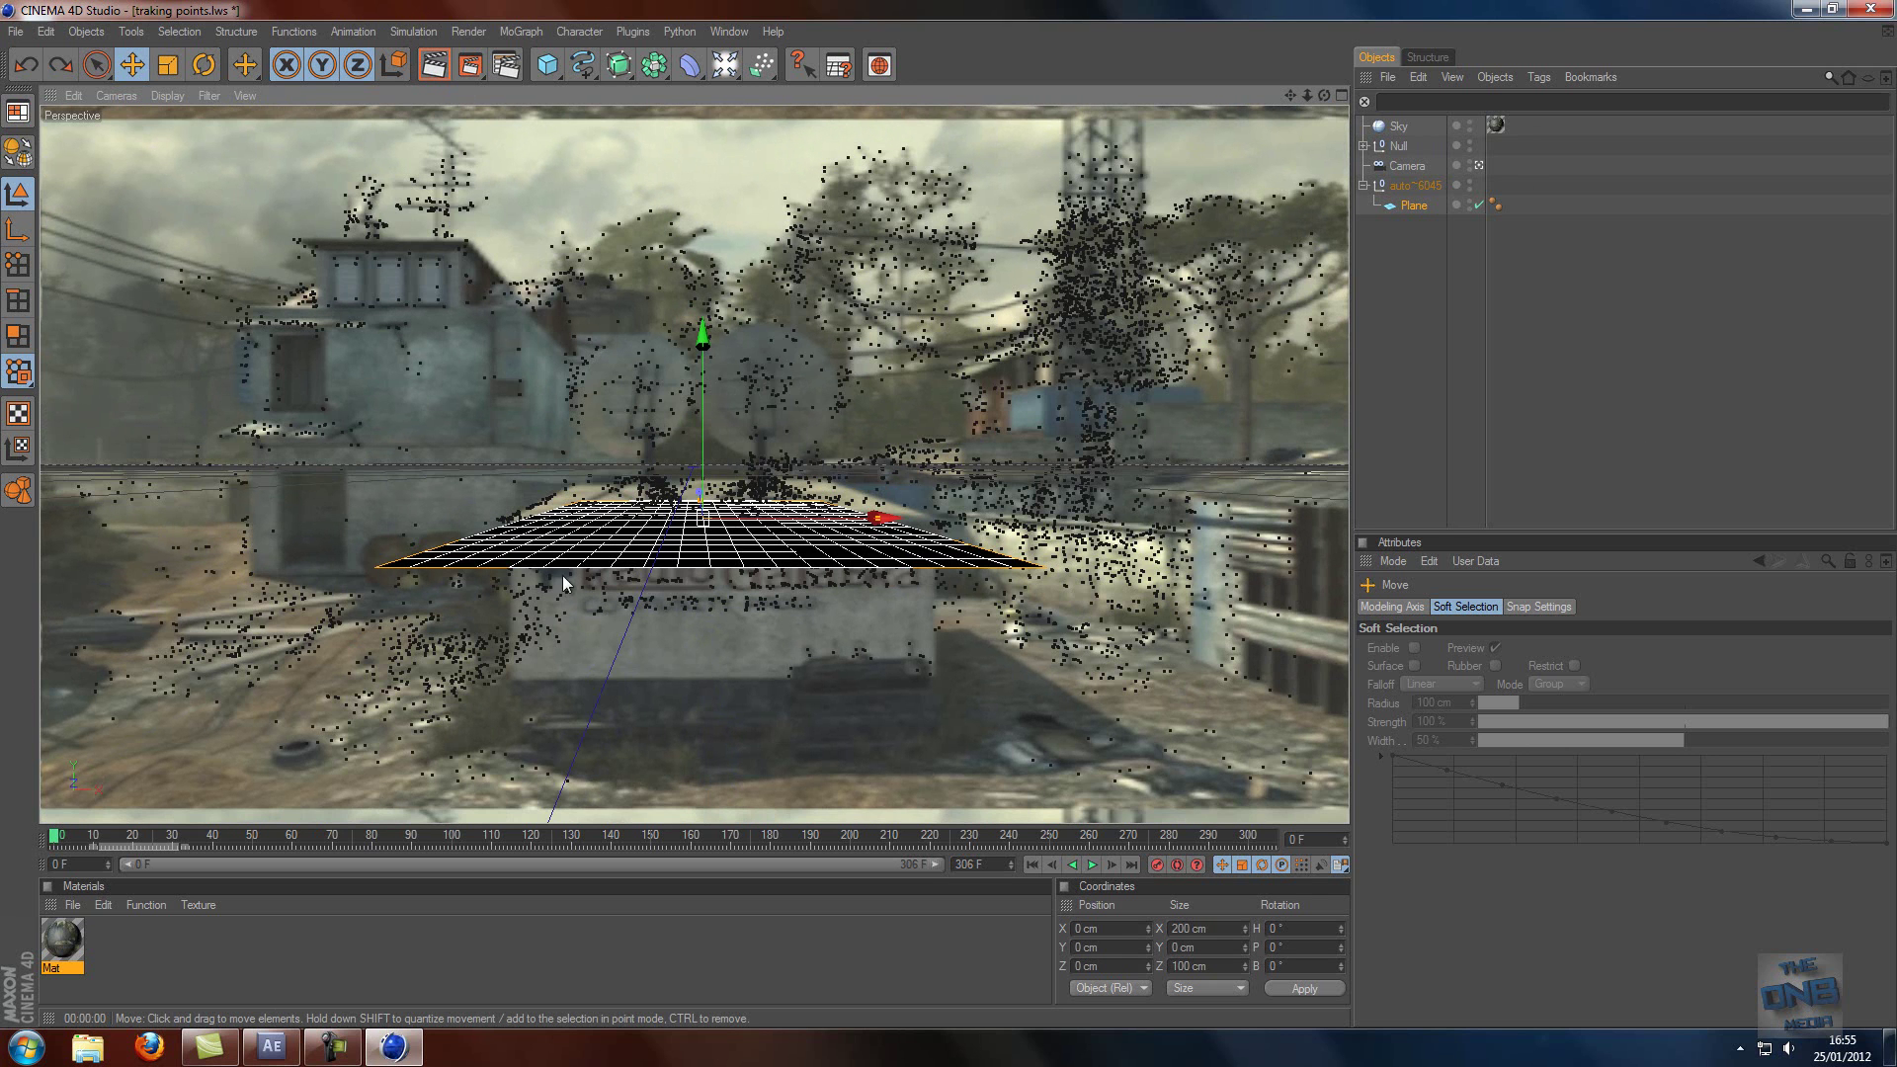
left_click(435, 67)
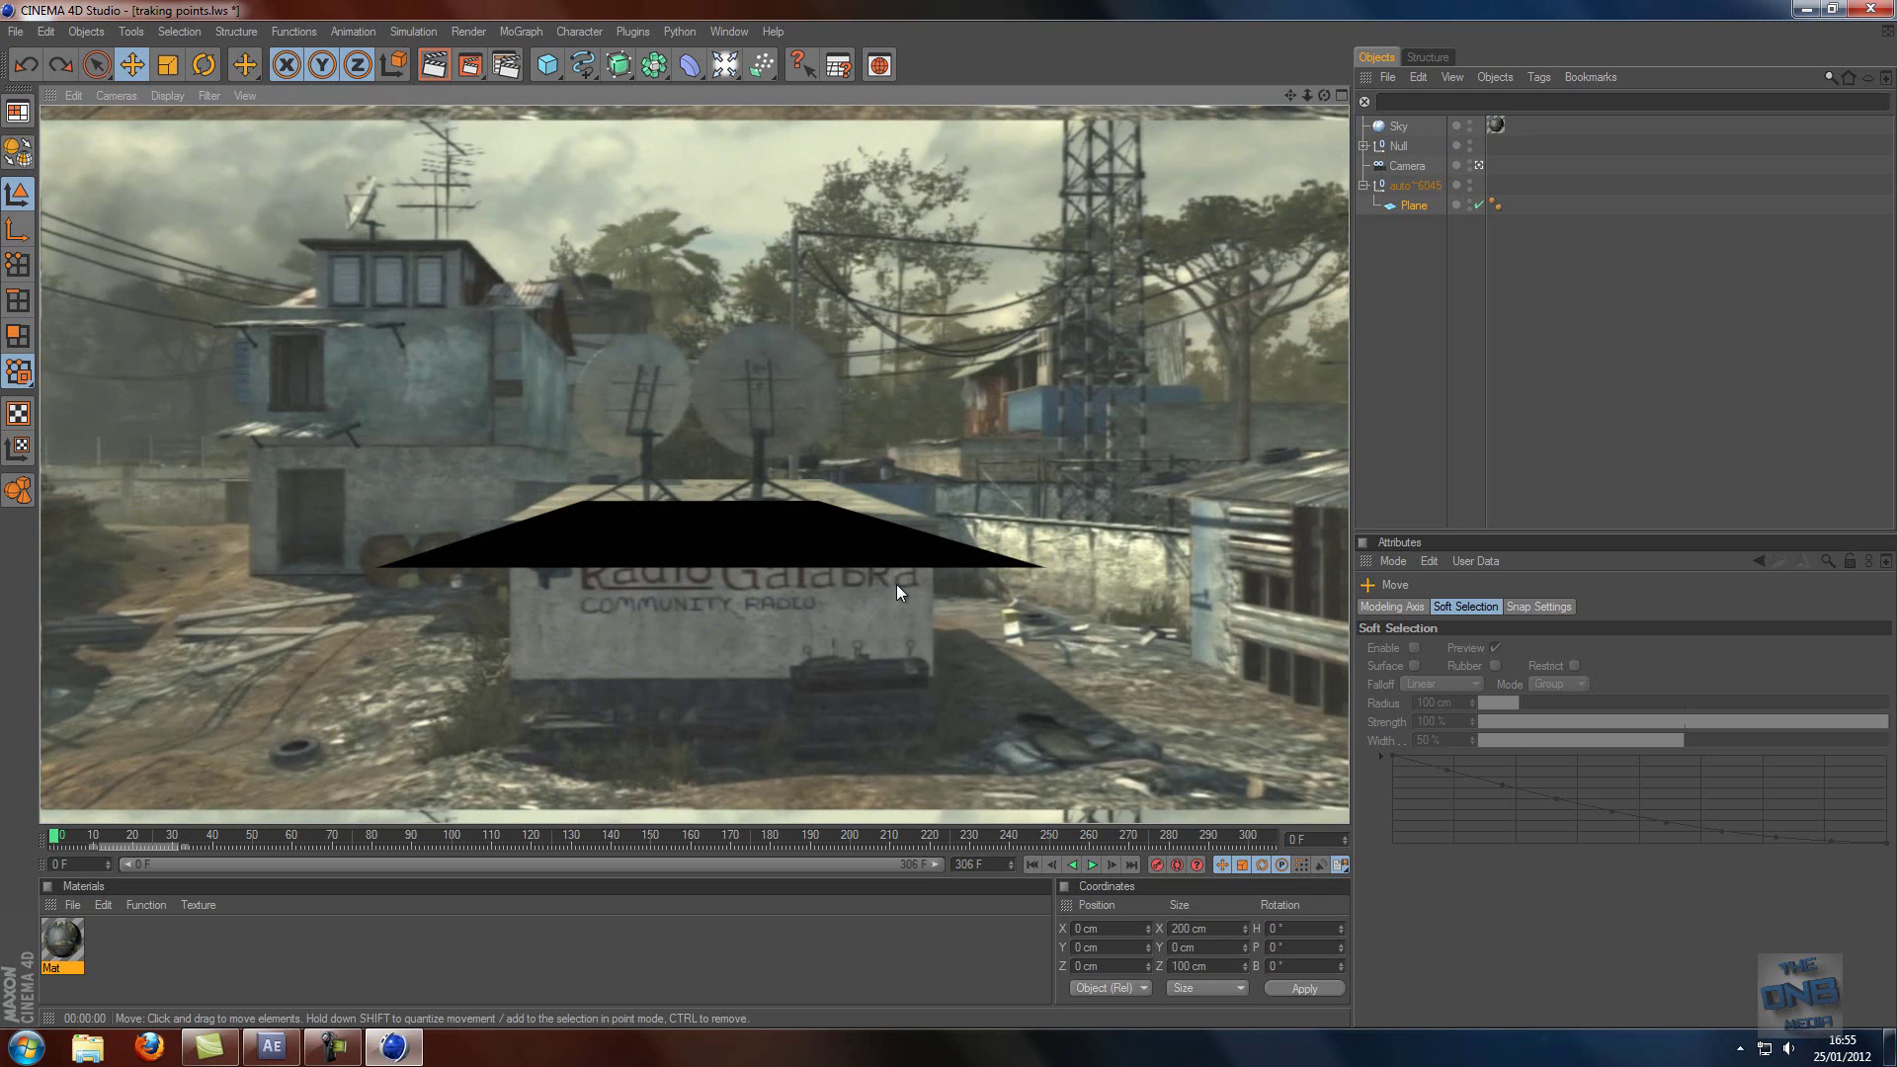
left_click(1456, 289)
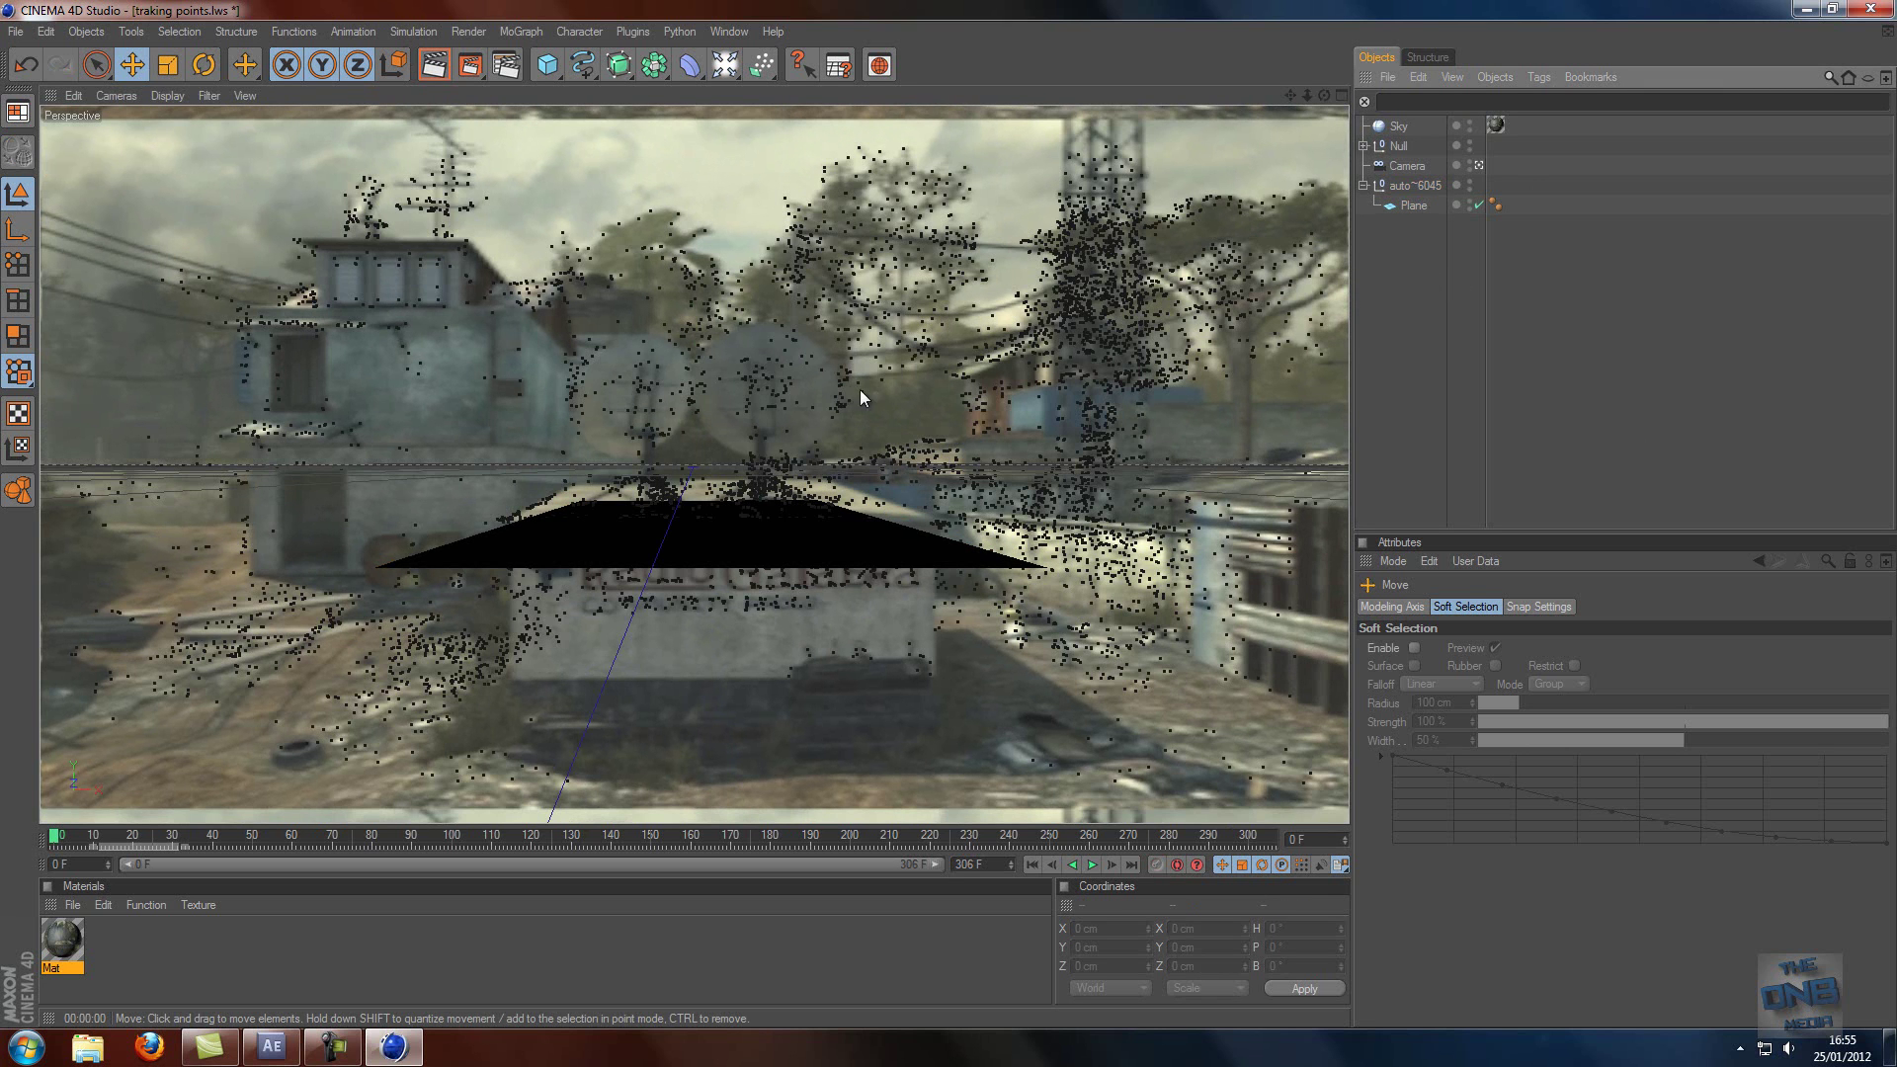
left_click(1408, 204)
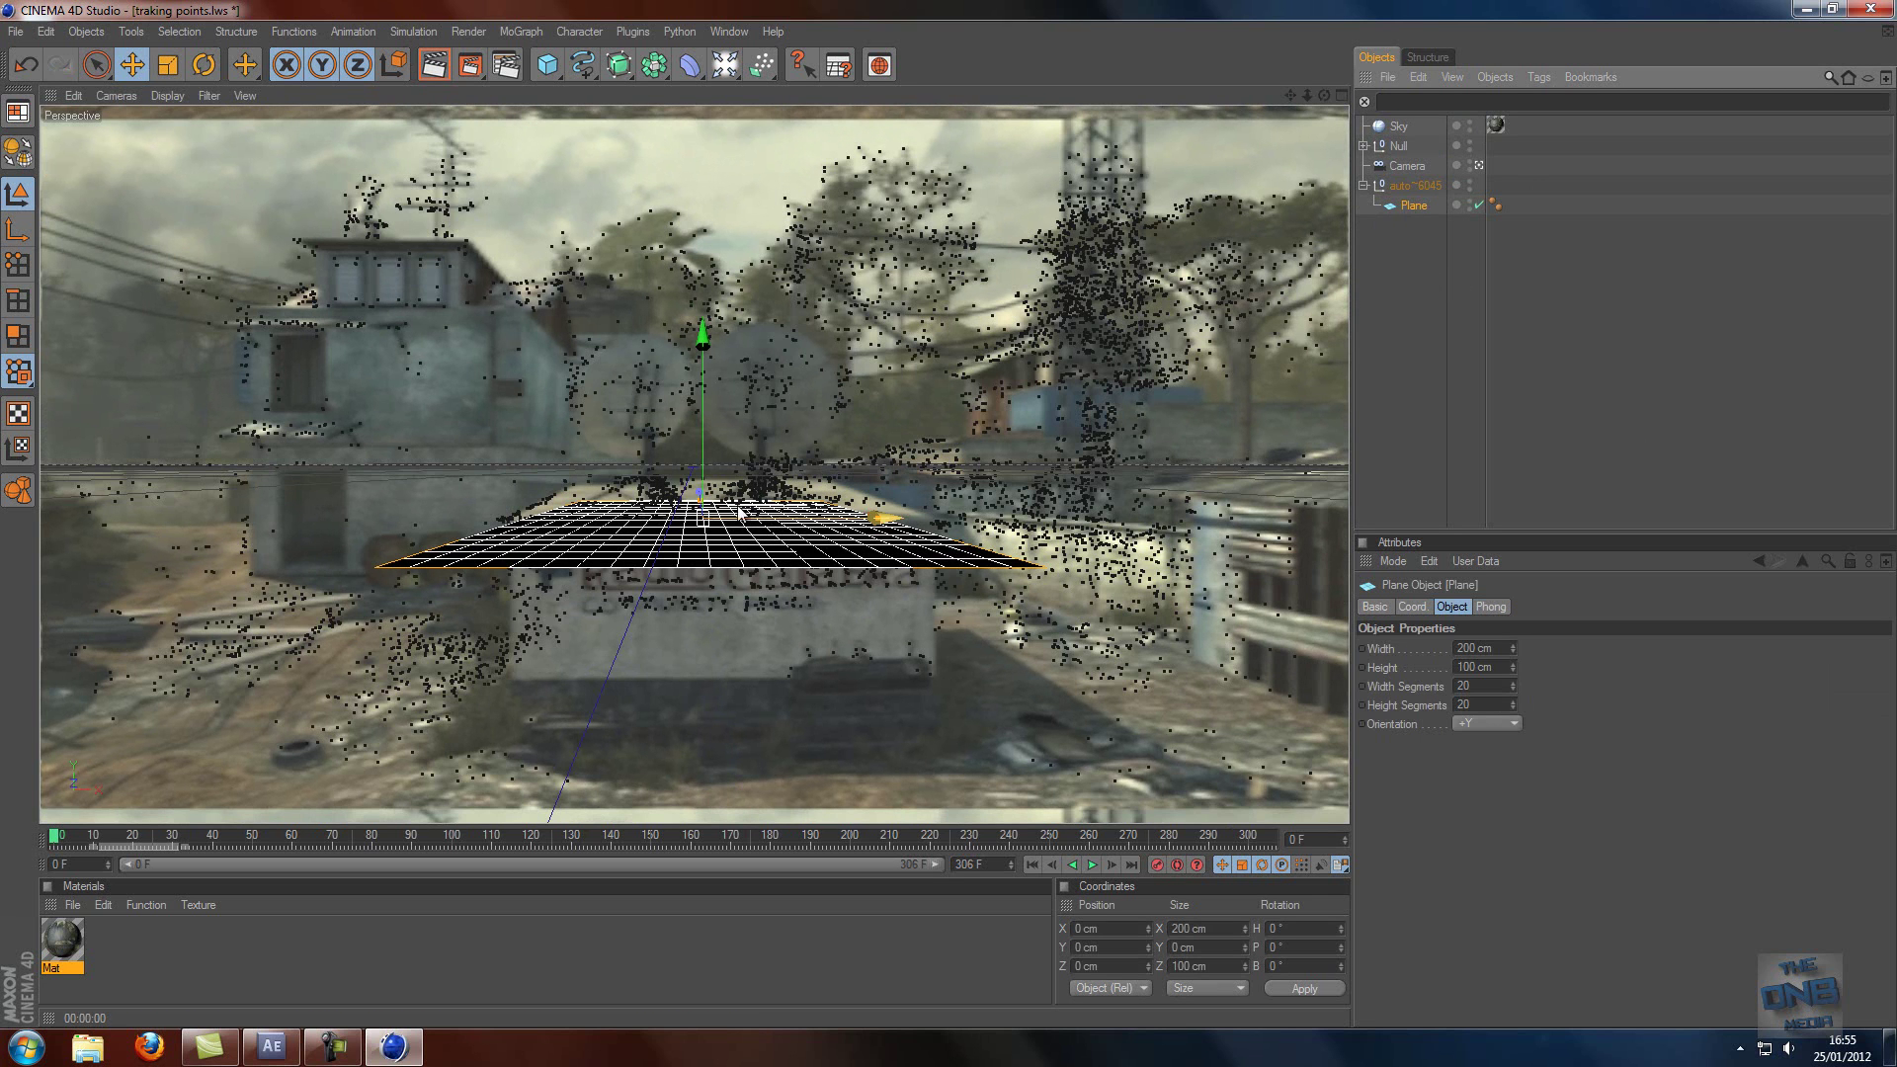
- Rotate the plane so it tilts along the roof slope
left_click(204, 64)
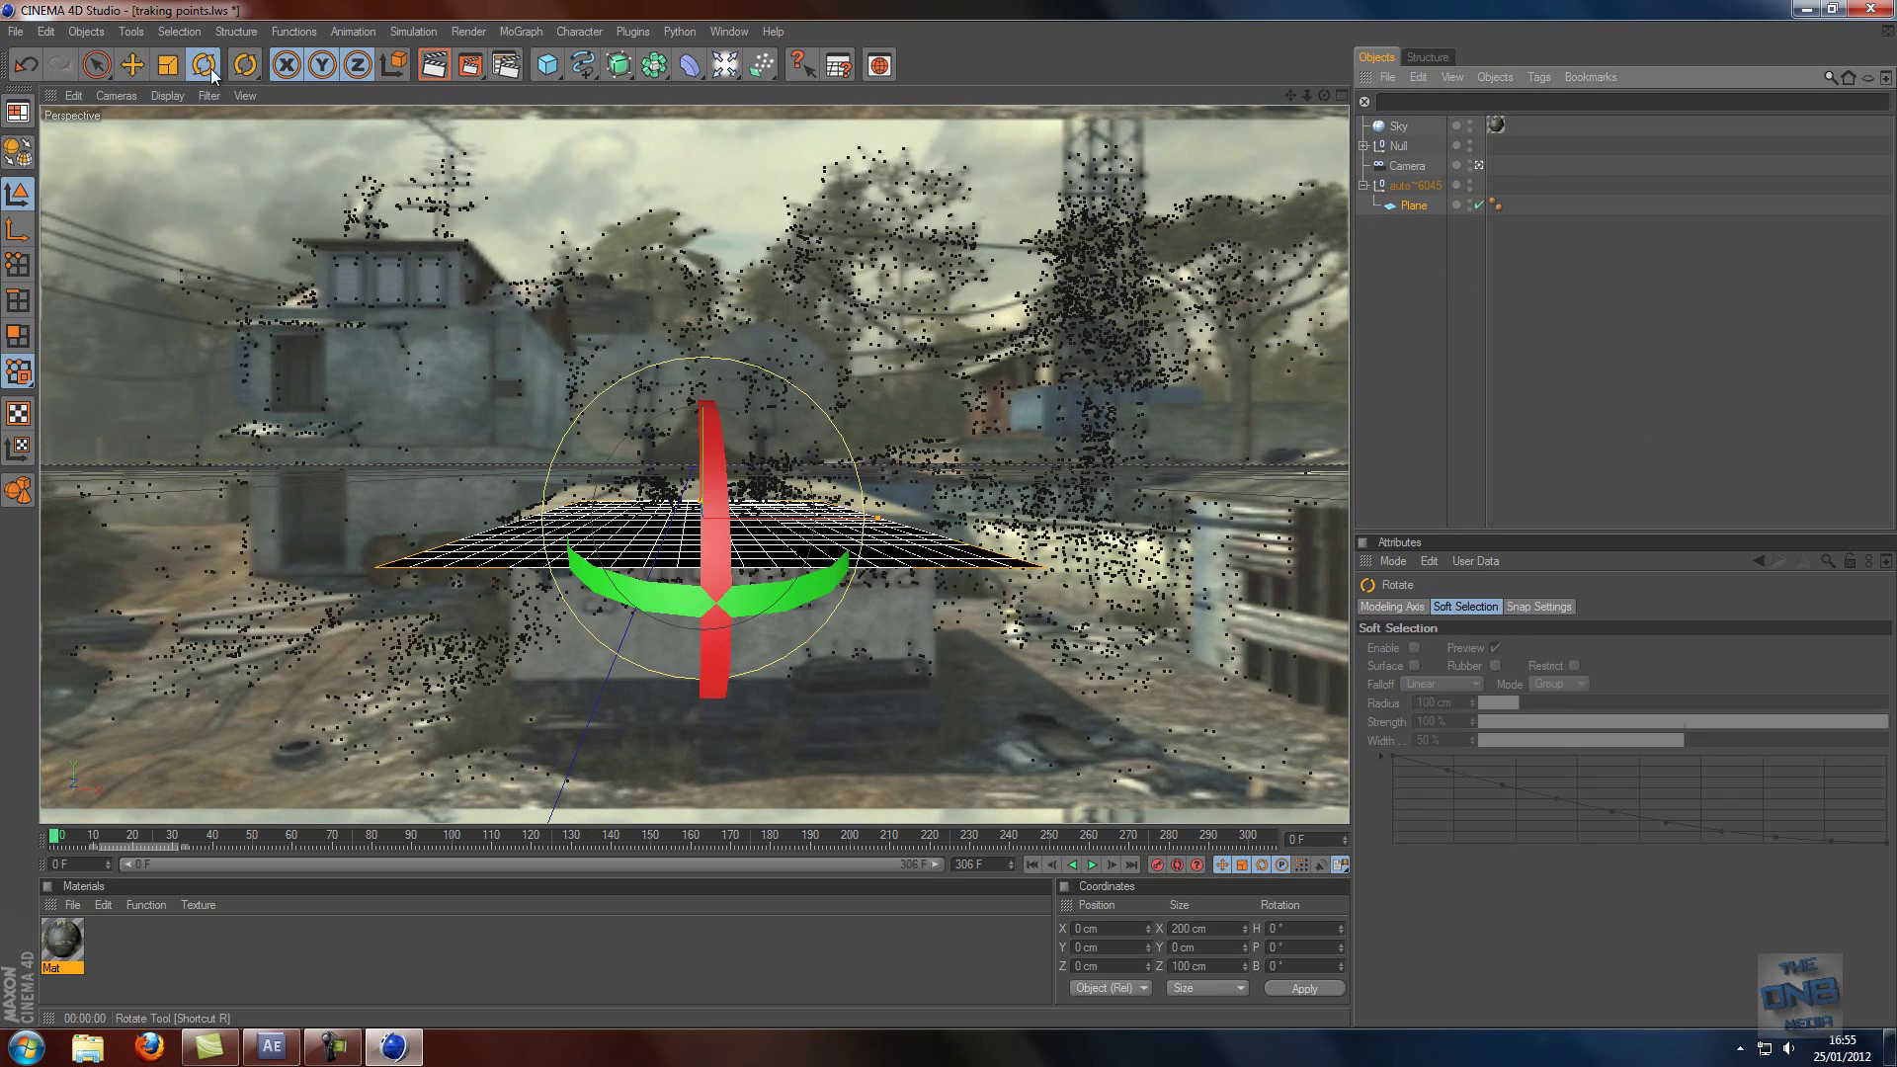
left_click_drag(721, 455, 703, 477)
left_click_drag(660, 614, 662, 614)
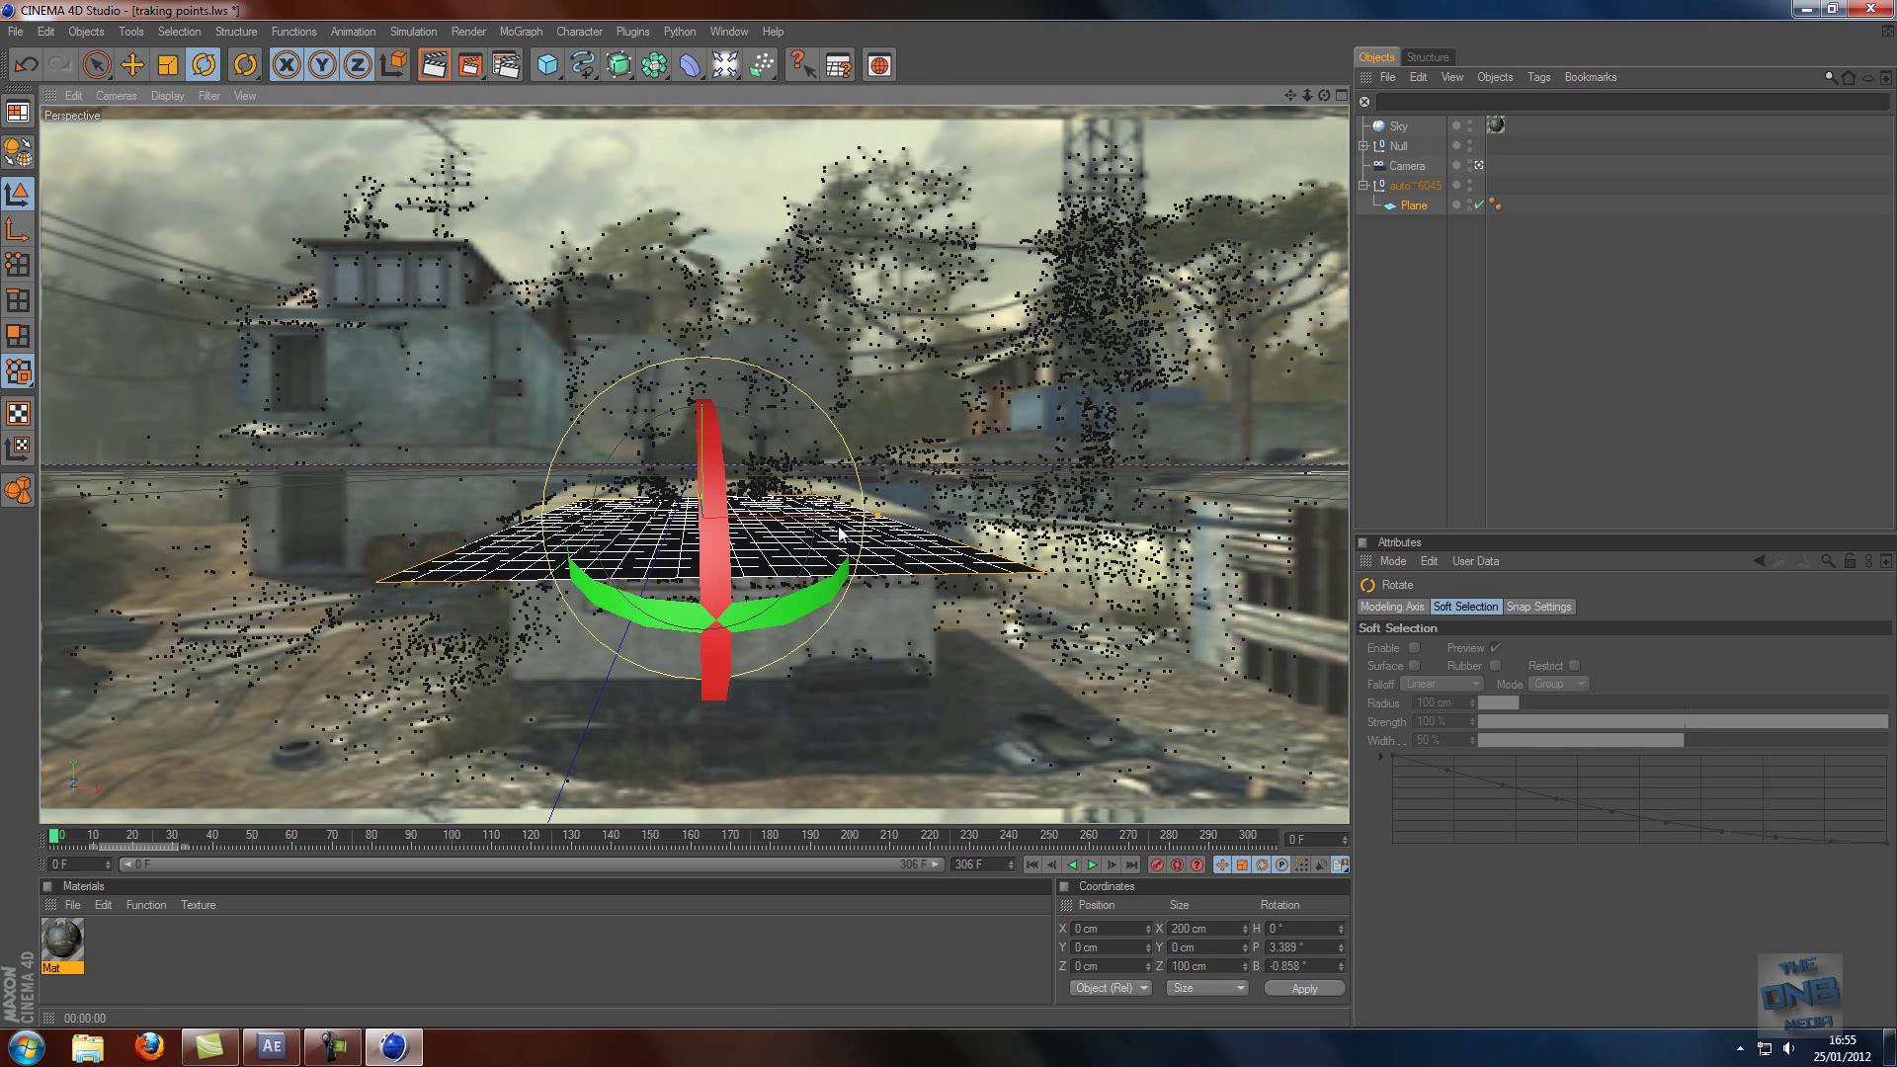
left_click_drag(859, 527, 856, 534)
left_click_drag(732, 525, 732, 544)
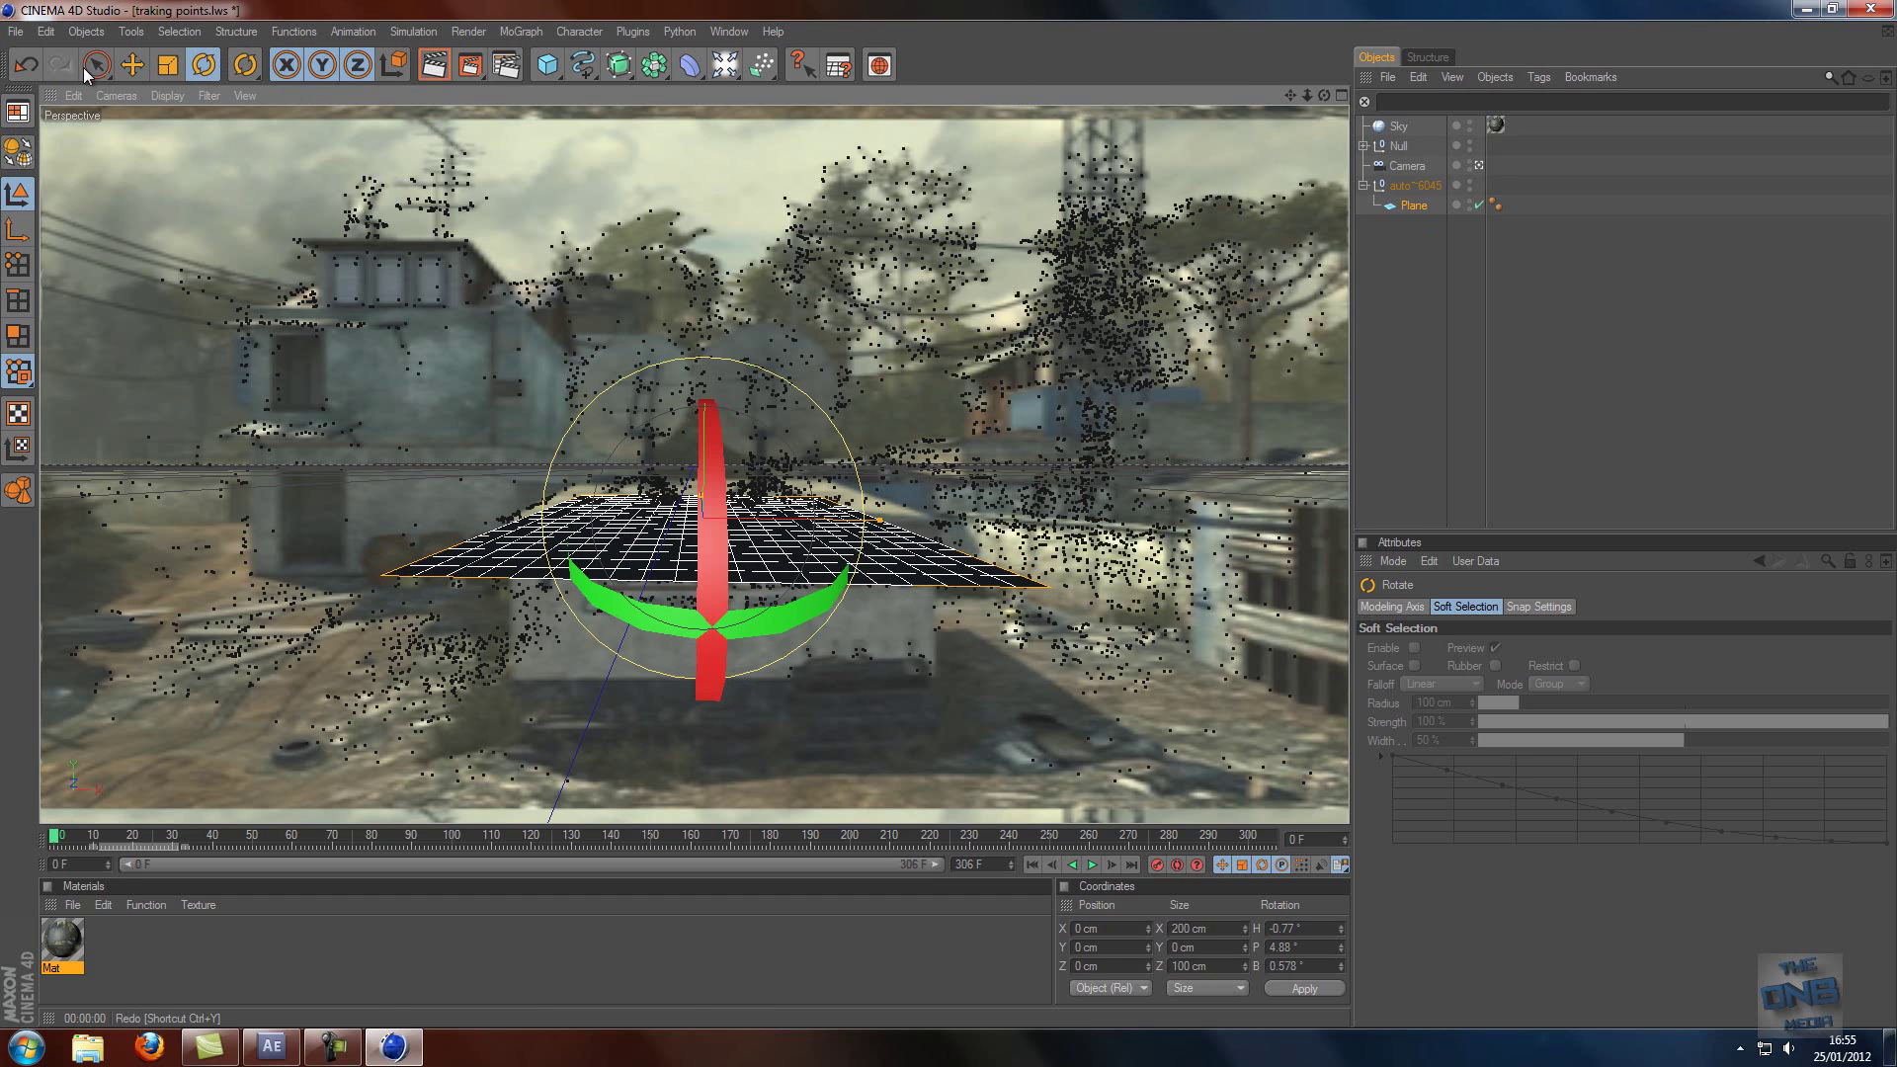
- Slide the plane onto the roof, then undo that move back to the origin
left_click(136, 68)
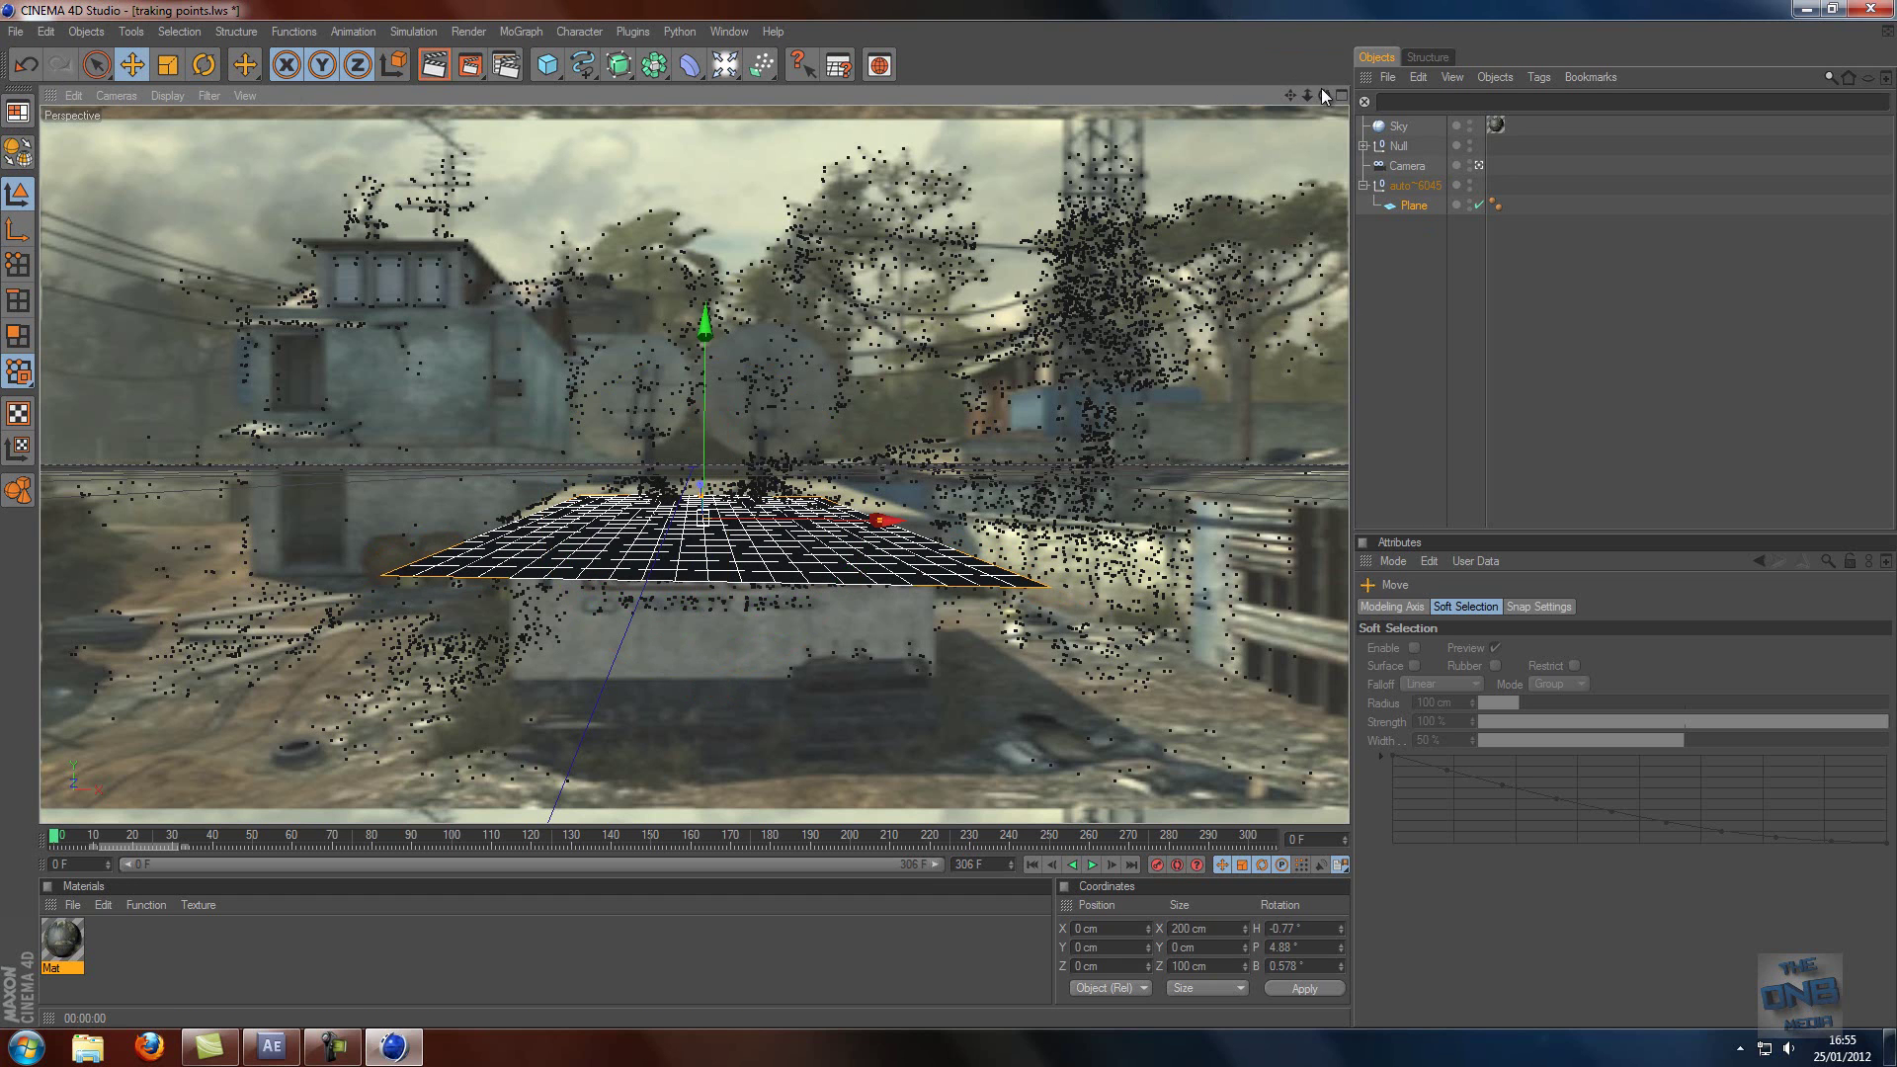
left_click_drag(1324, 94, 685, 650)
left_click_drag(839, 563, 948, 514)
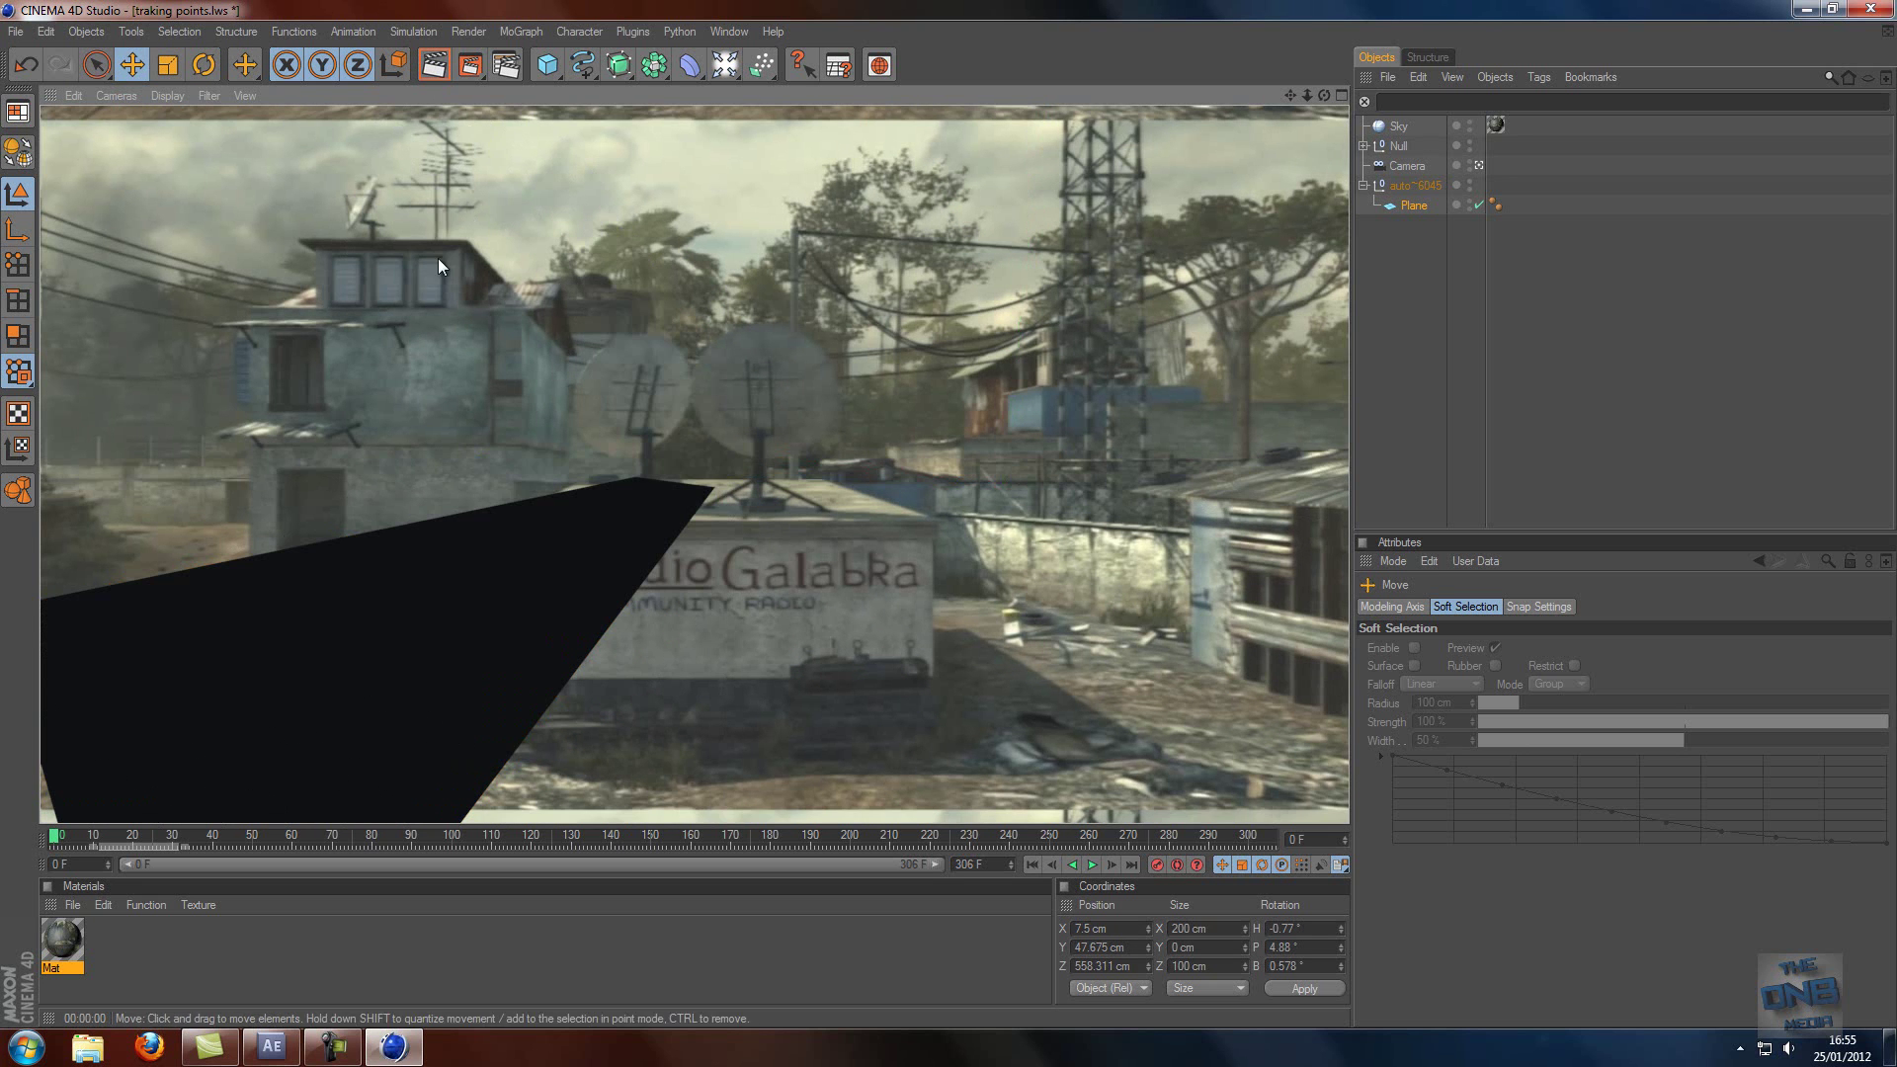
key("space")
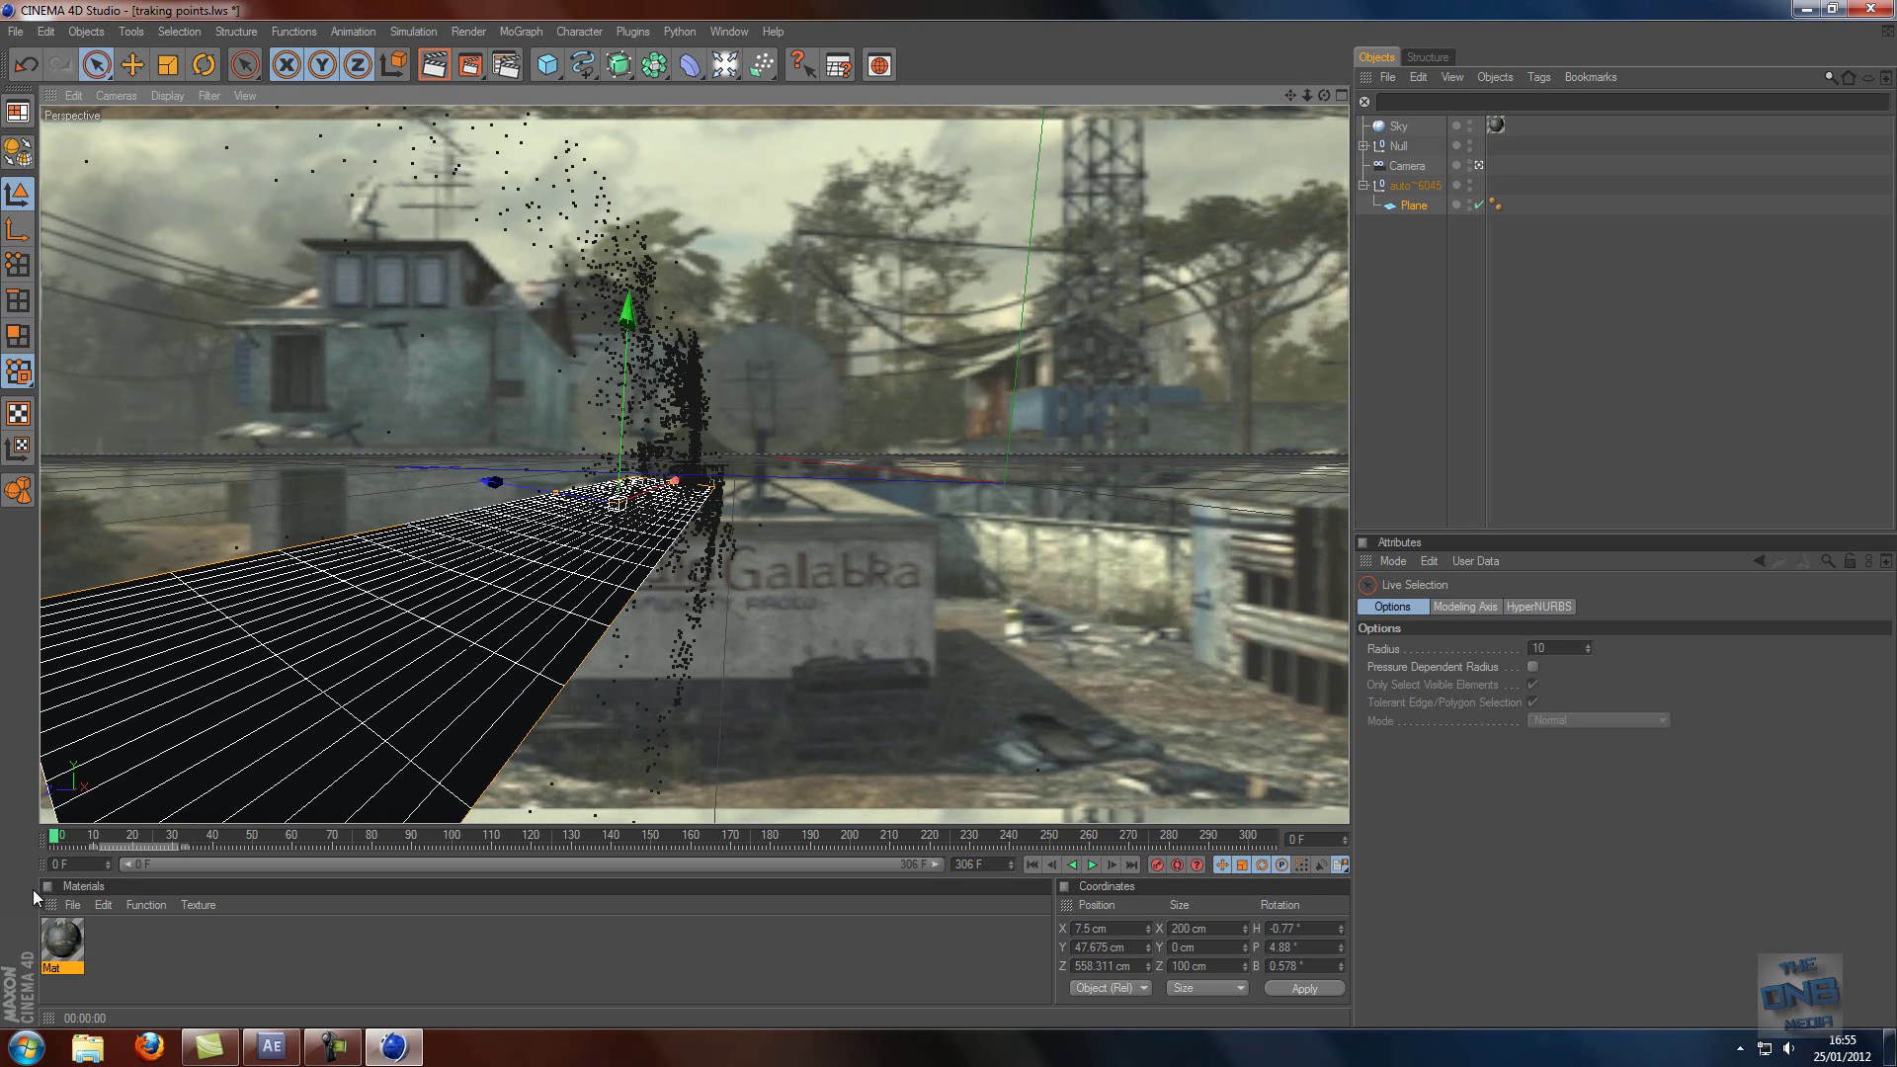
key("ctrl+z")
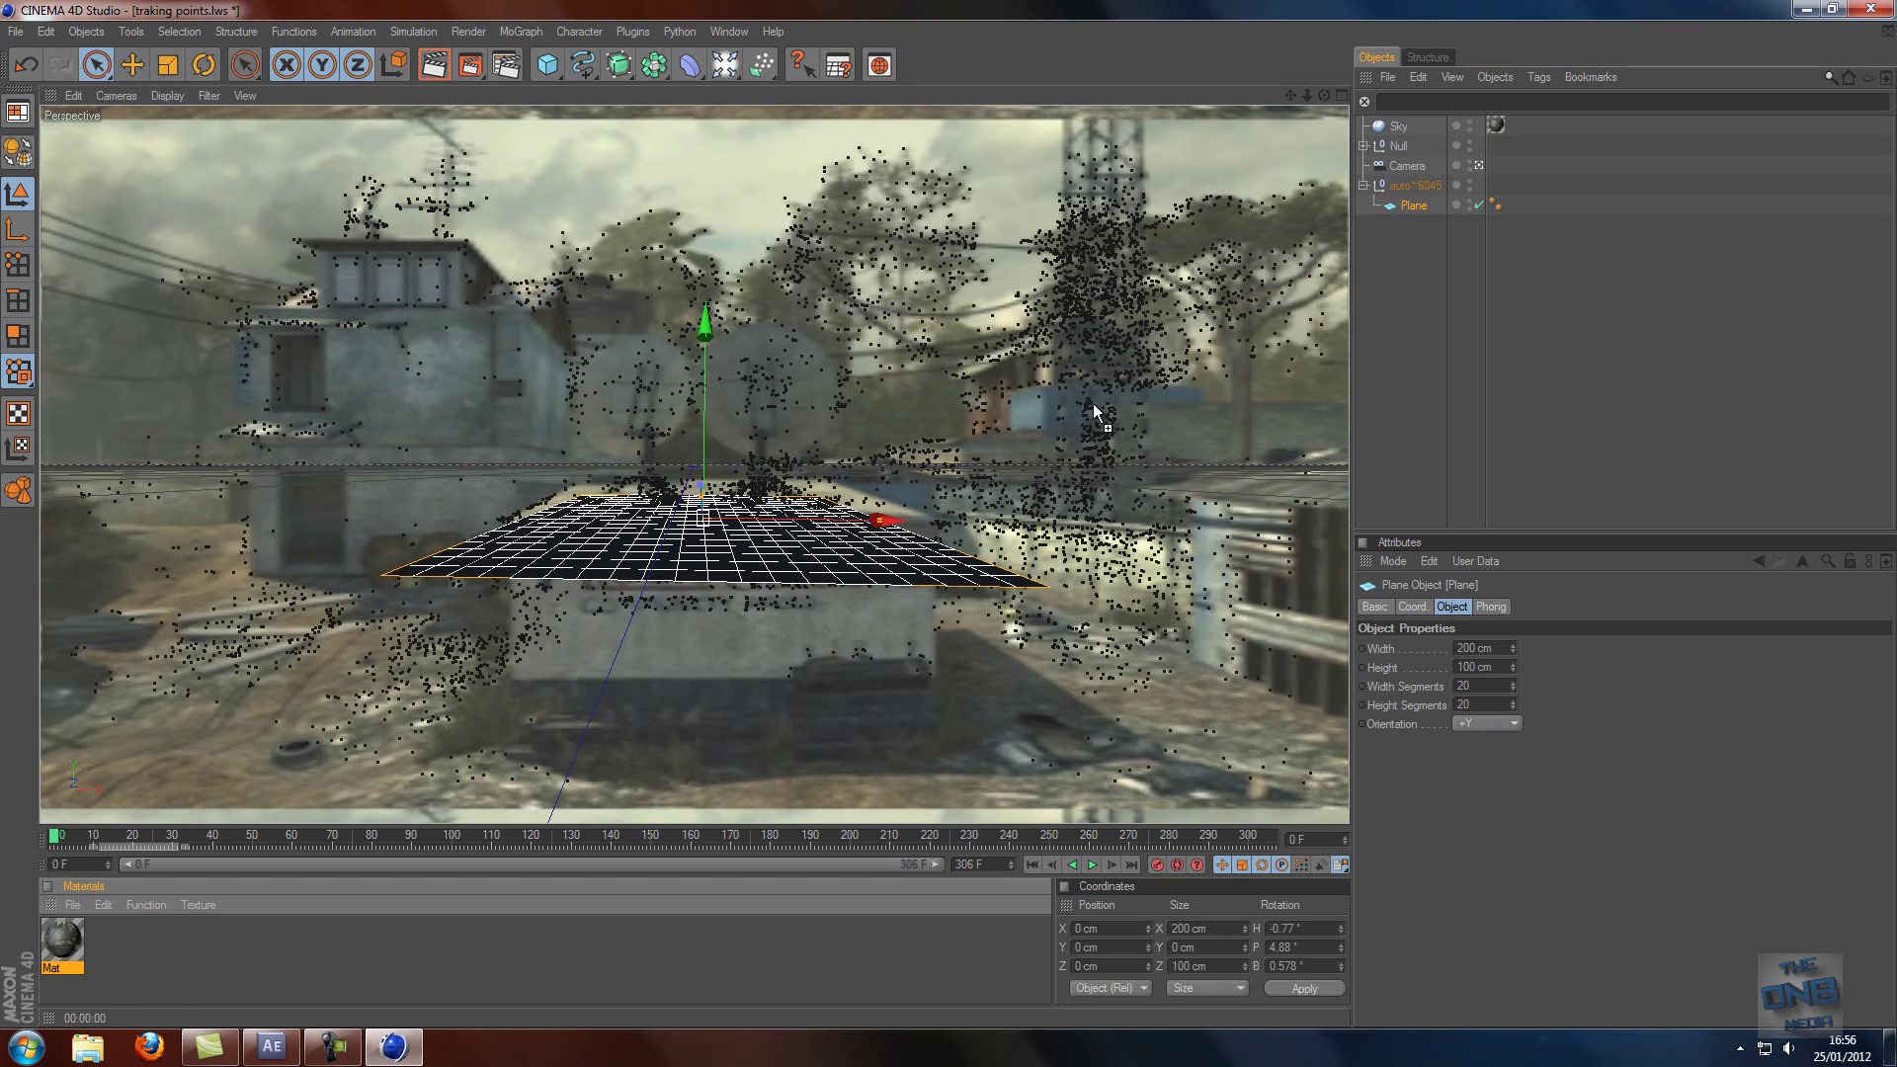
- Apply the Mat material to the Plane with Frontal projection
left_click_drag(1134, 358, 1414, 209)
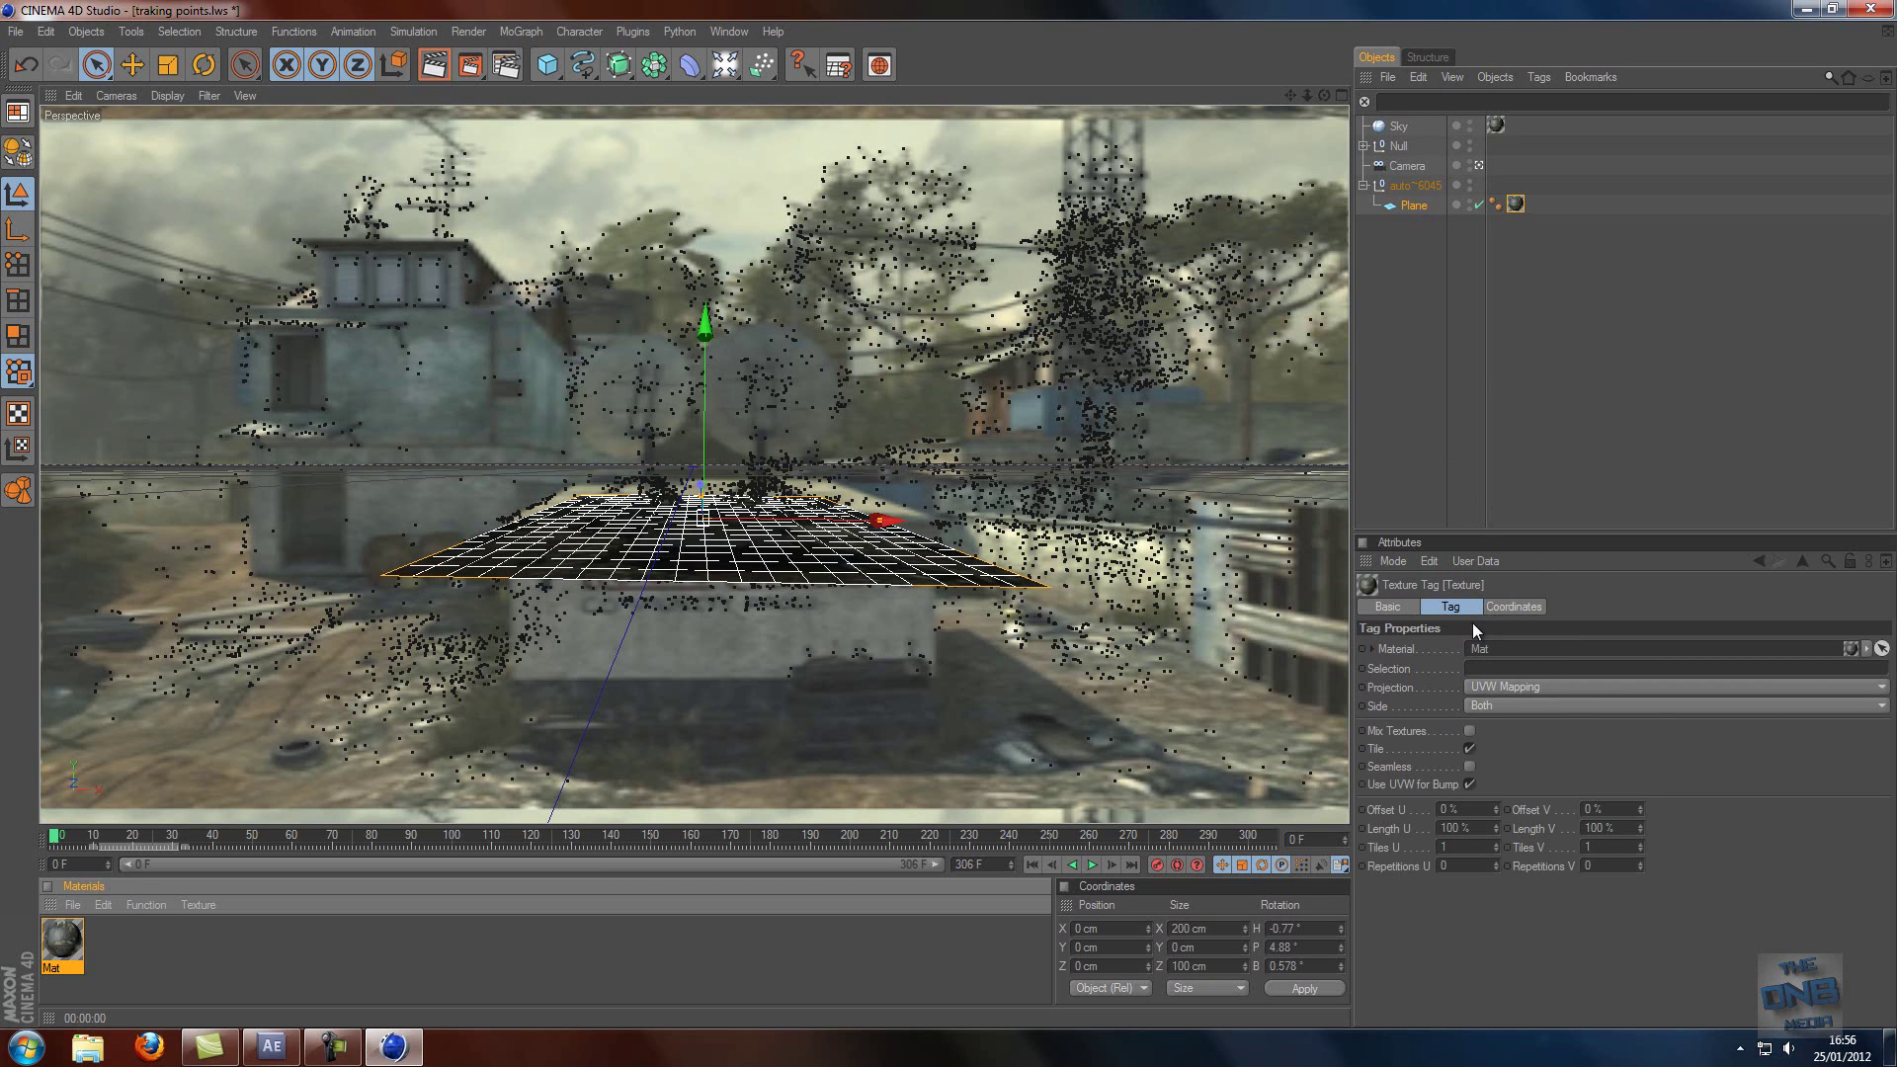
left_click(1498, 686)
left_click(1494, 782)
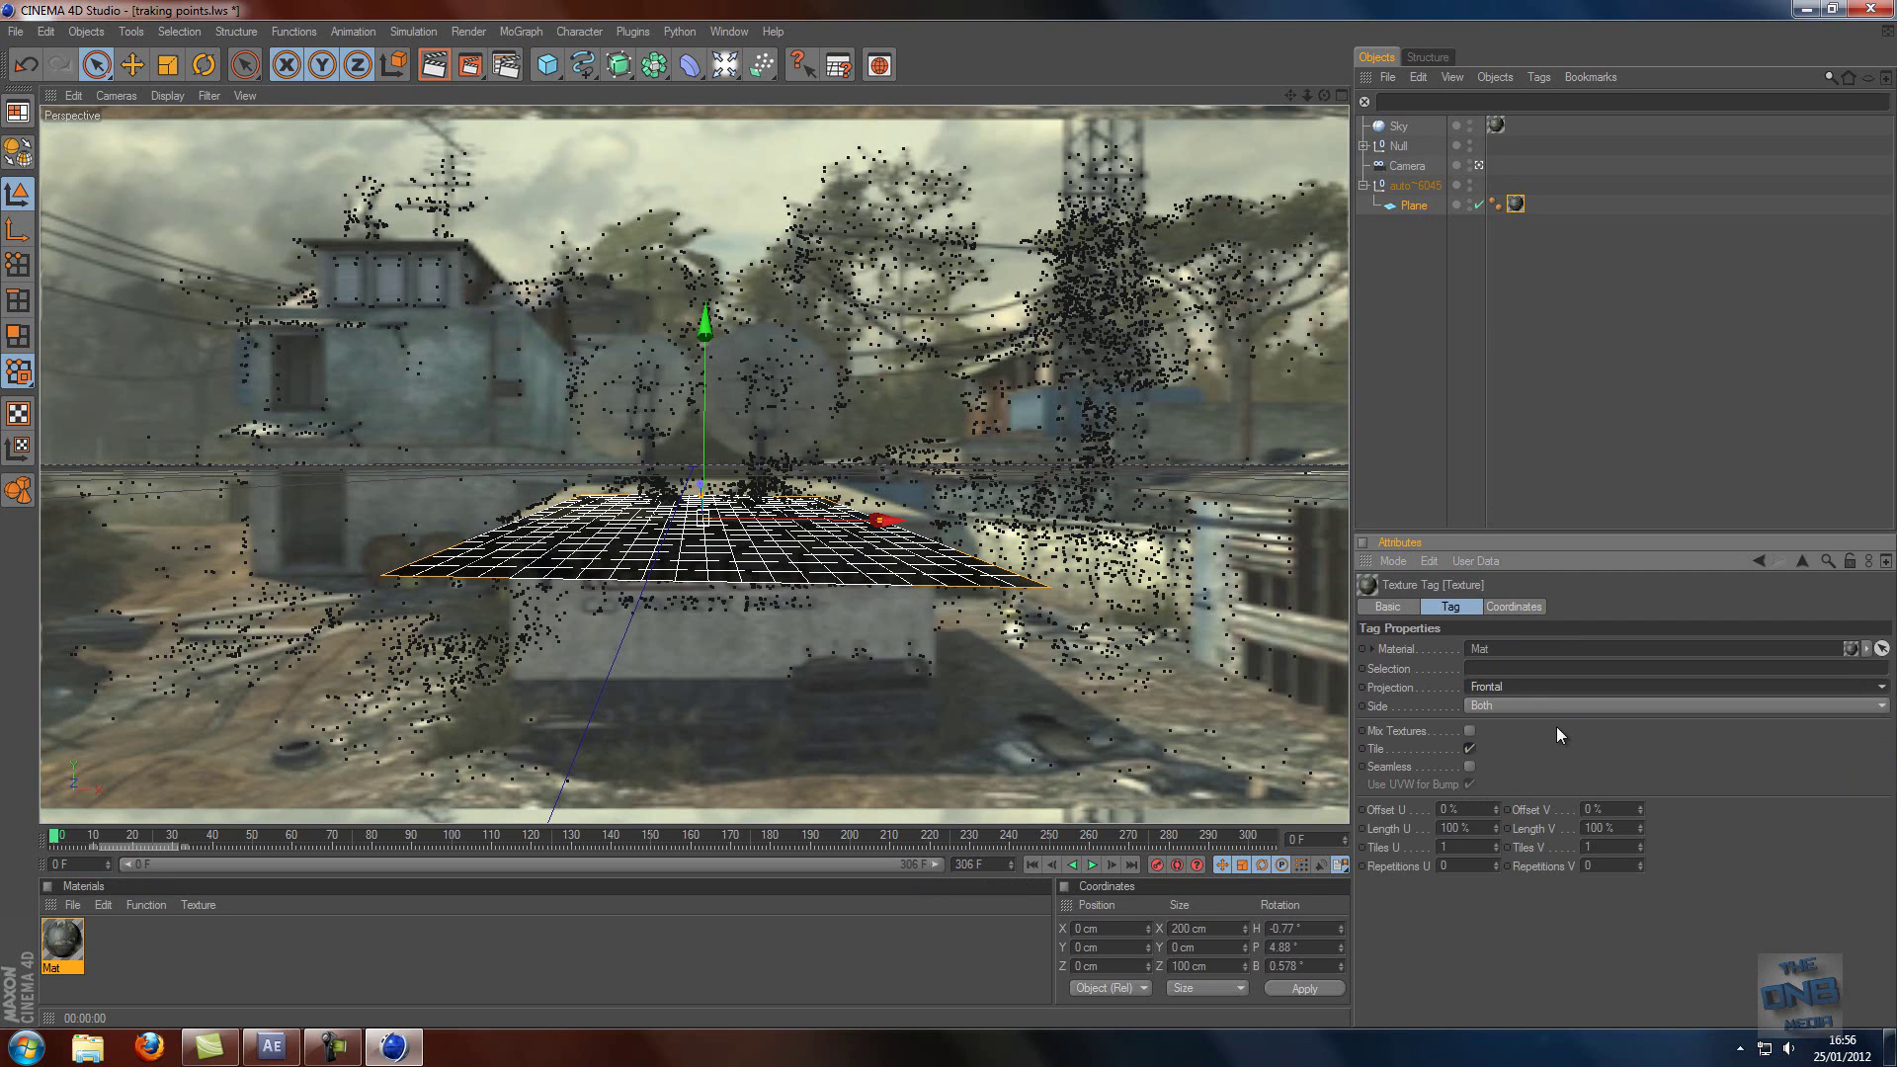
- Add a Compositing tag to the Plane and preview a render of the frame
right_click(1412, 202)
mouse_move(1455, 212)
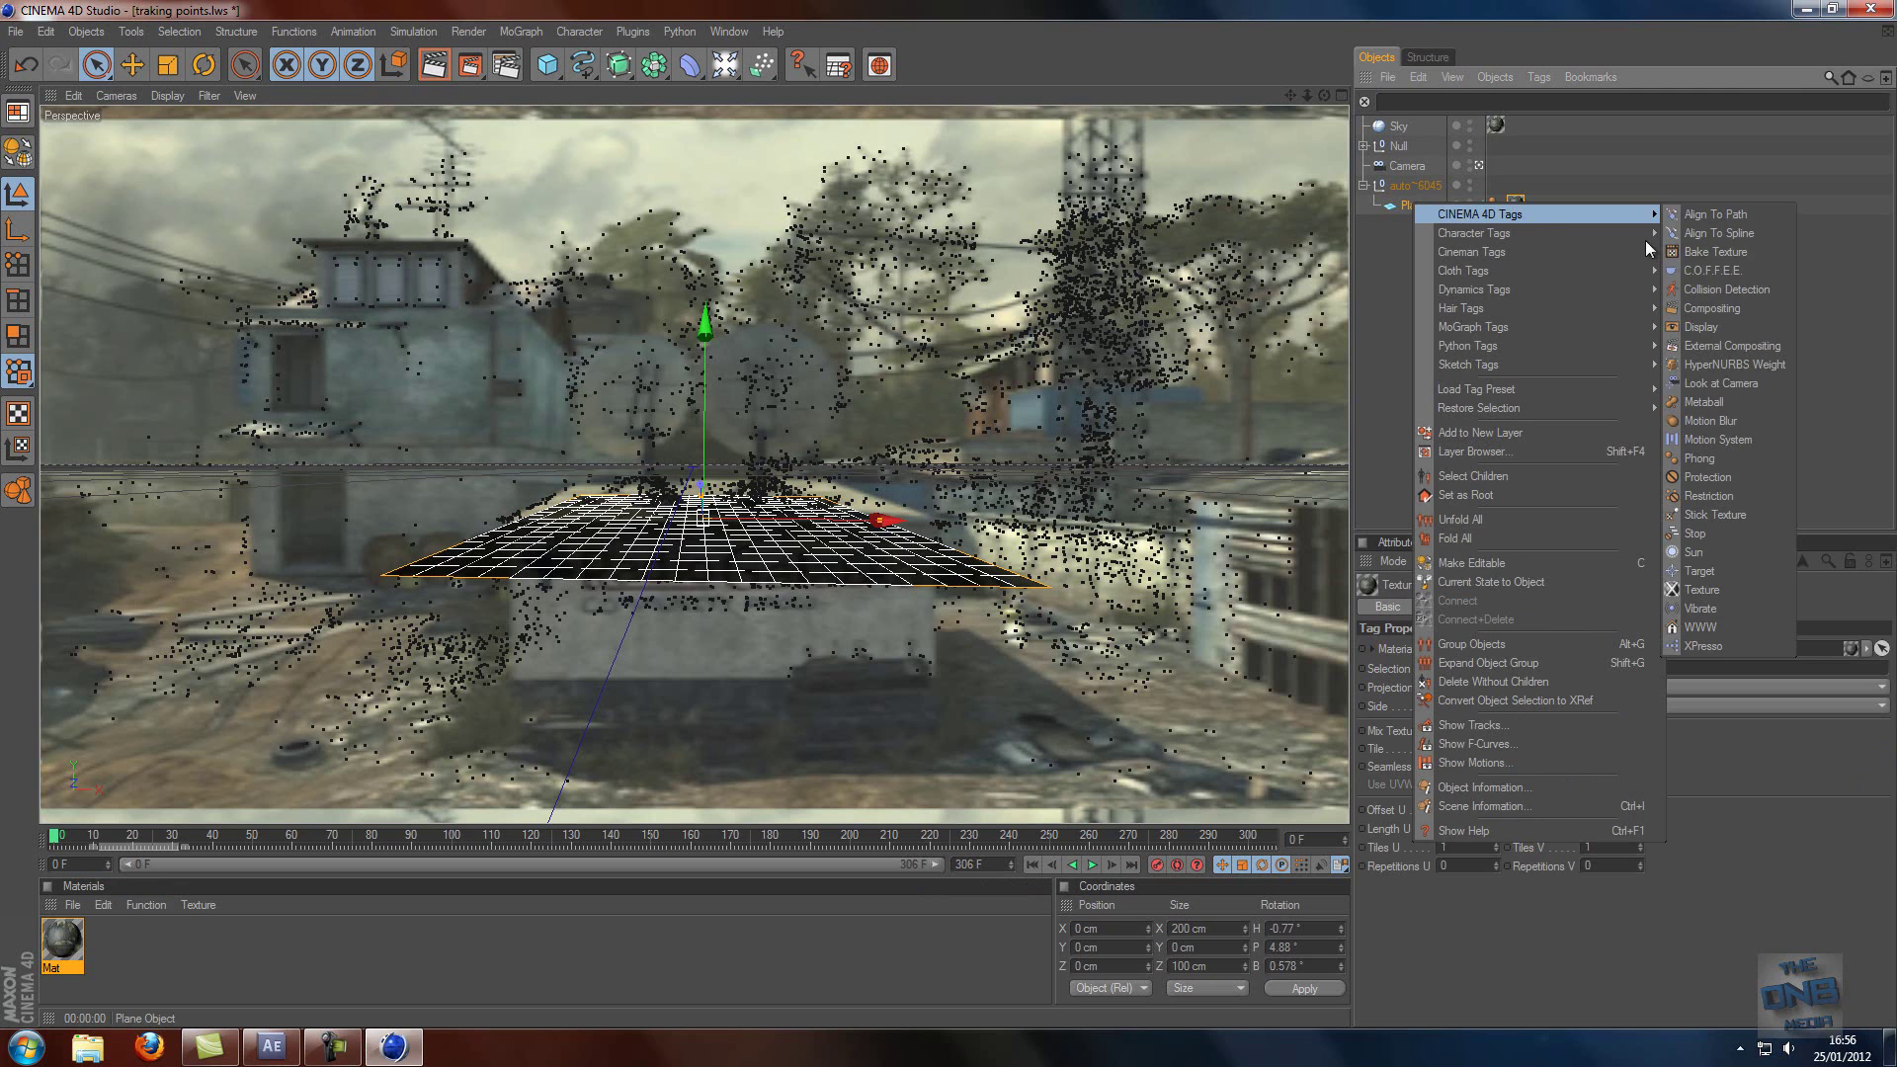
left_click(1697, 308)
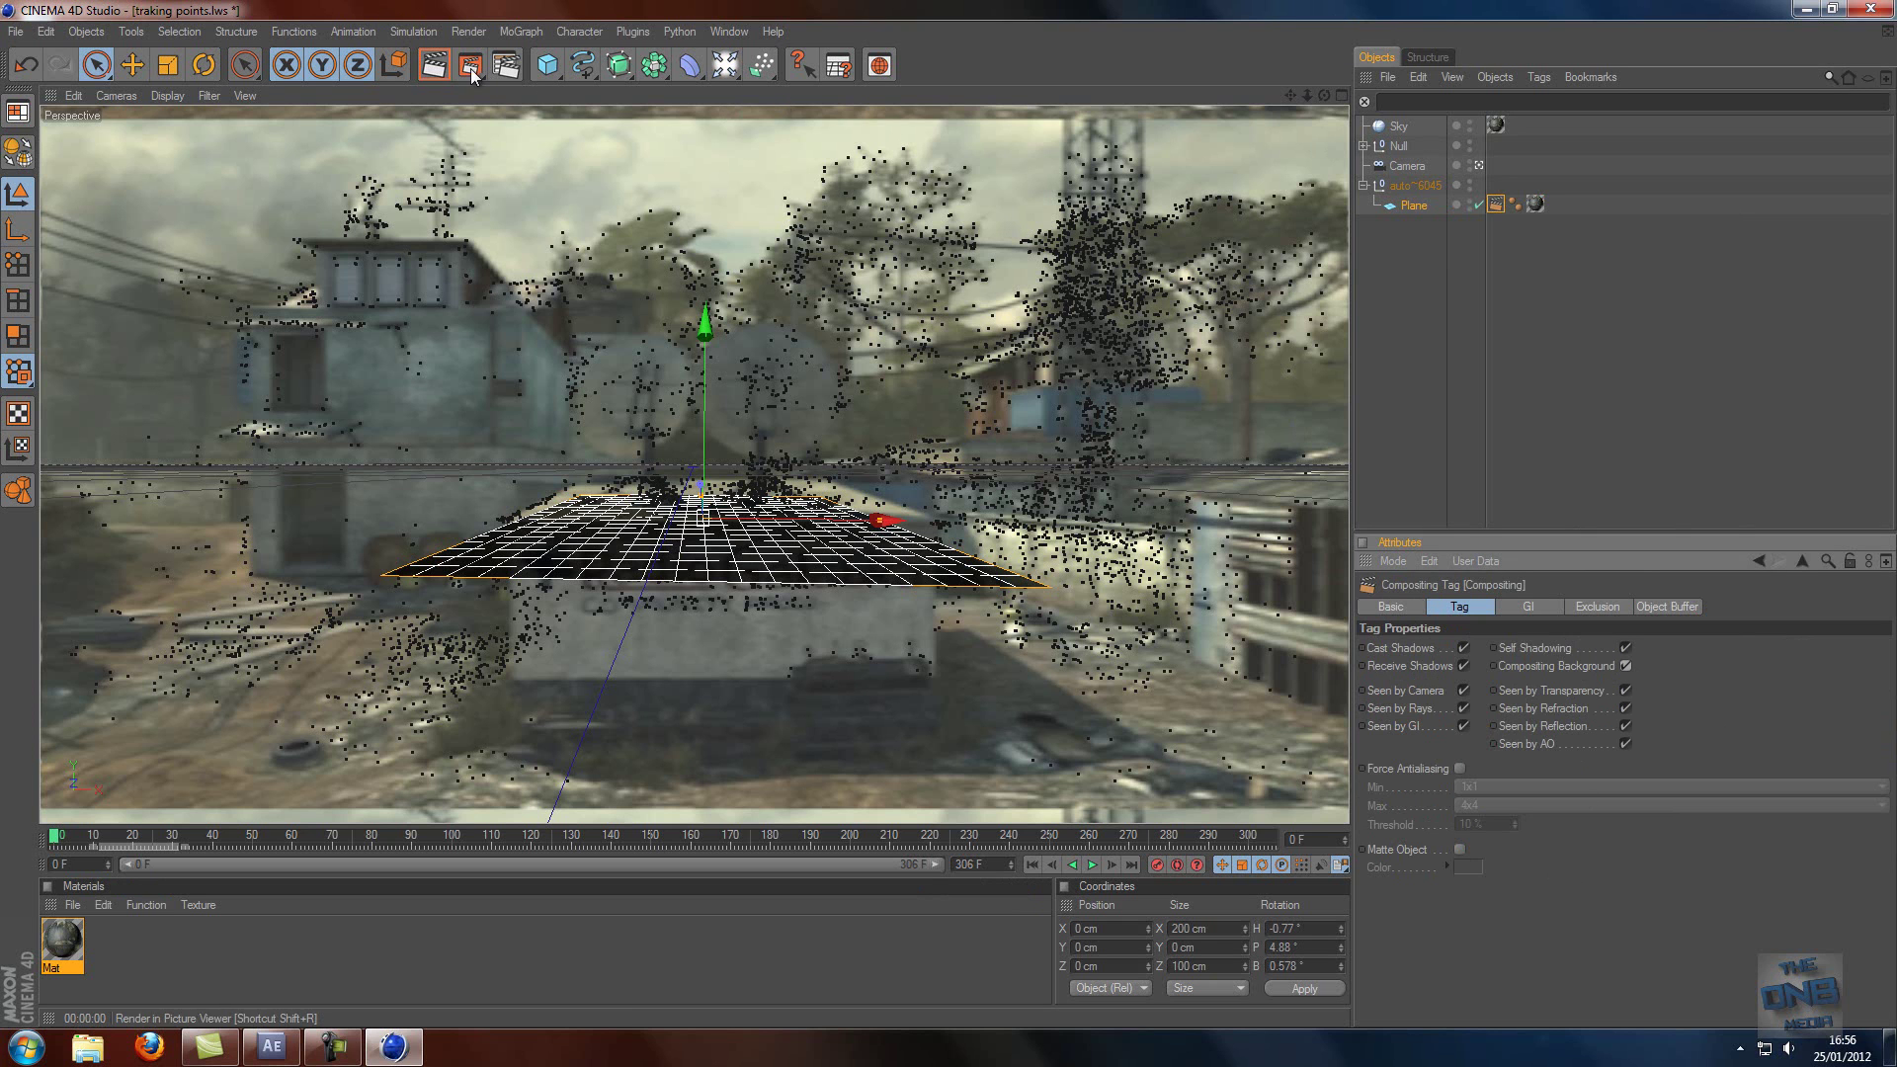
left_click(433, 65)
left_click(1464, 339)
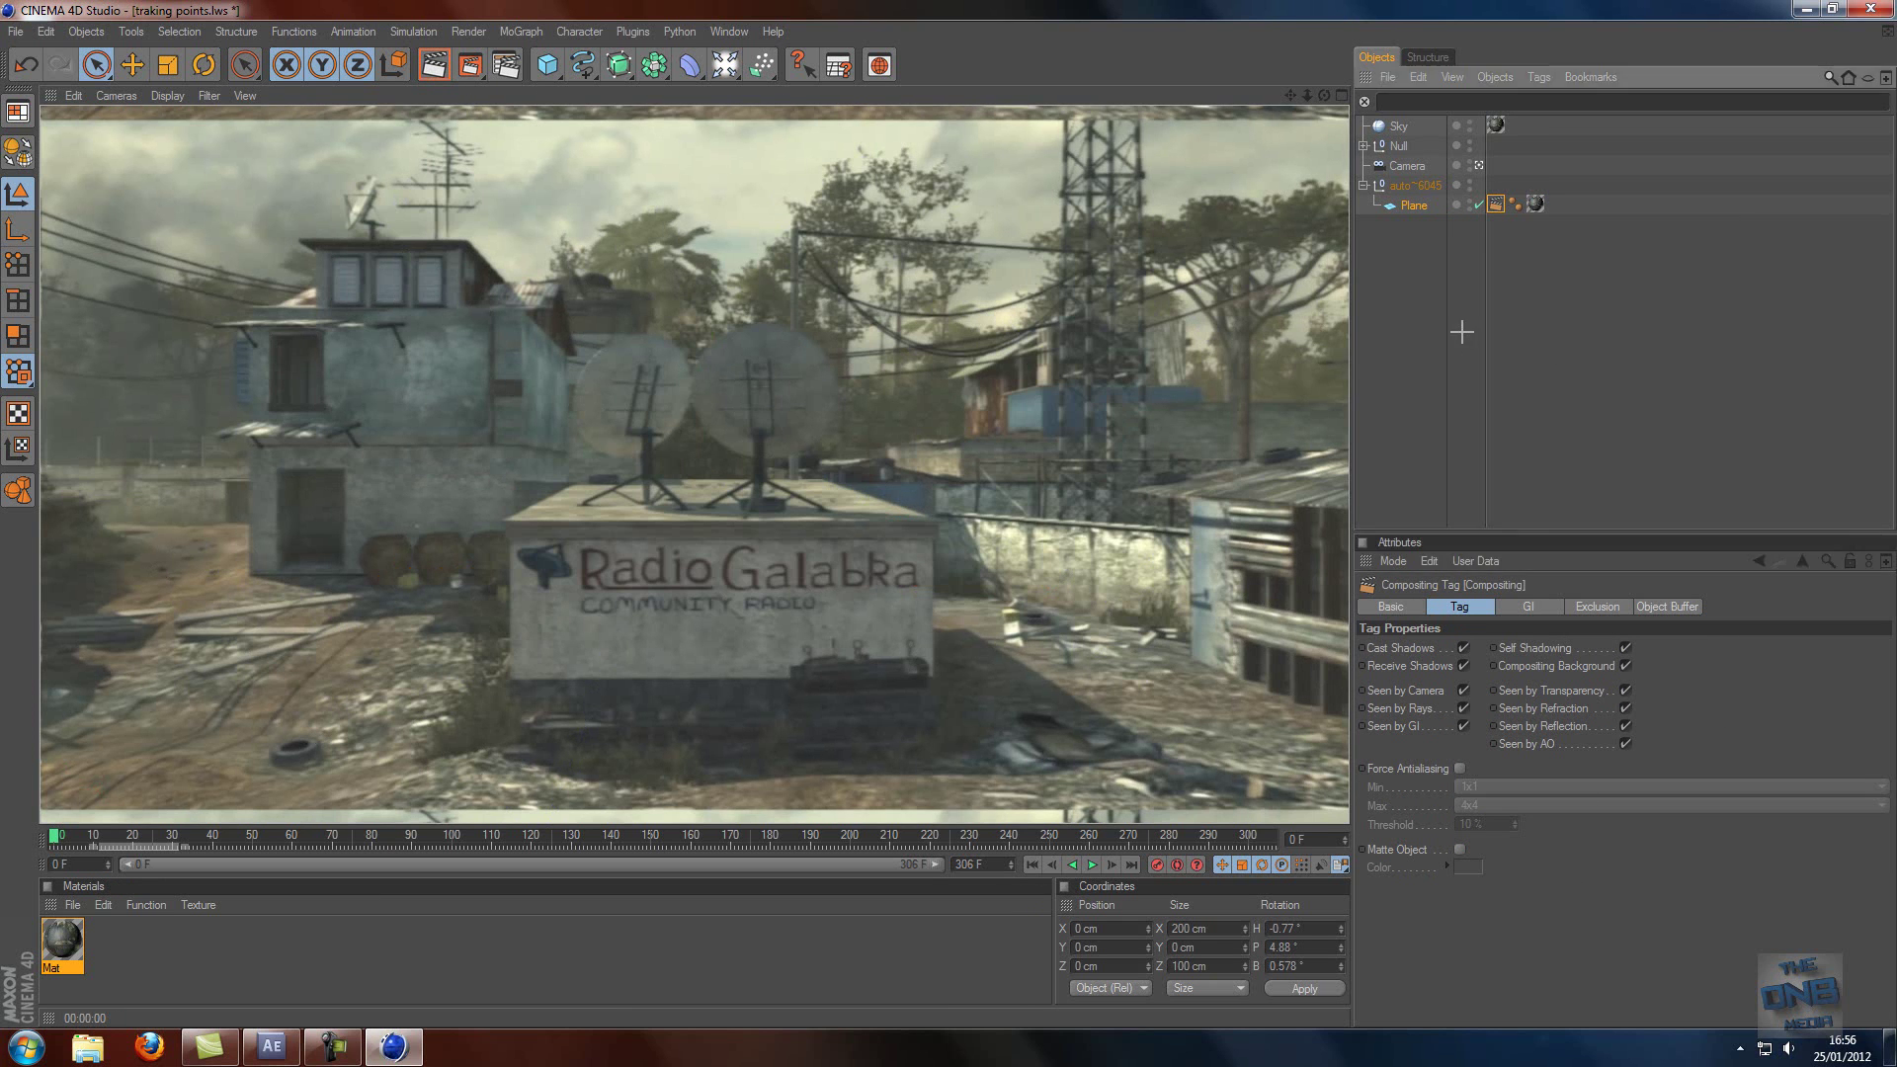
- Select the Plane and set its width to 100 cm
left_click(1413, 205)
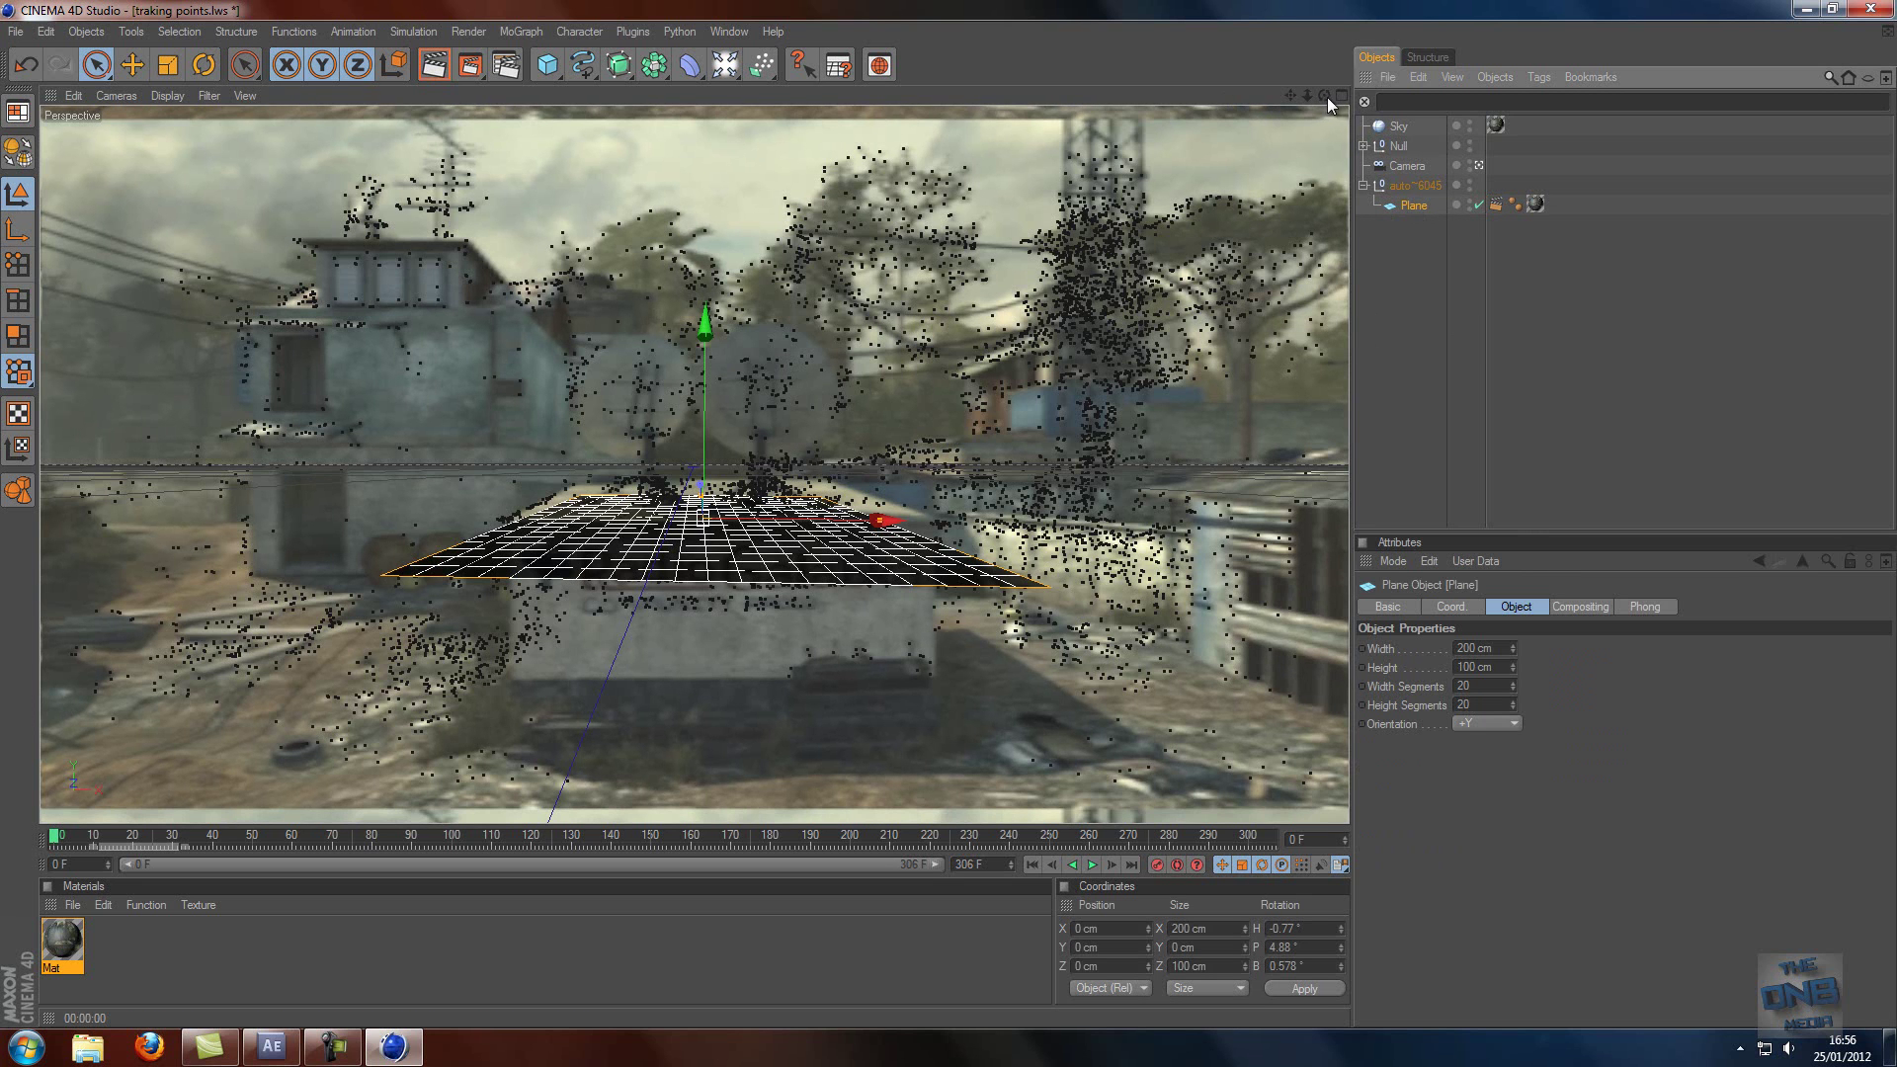
double_click(1476, 648)
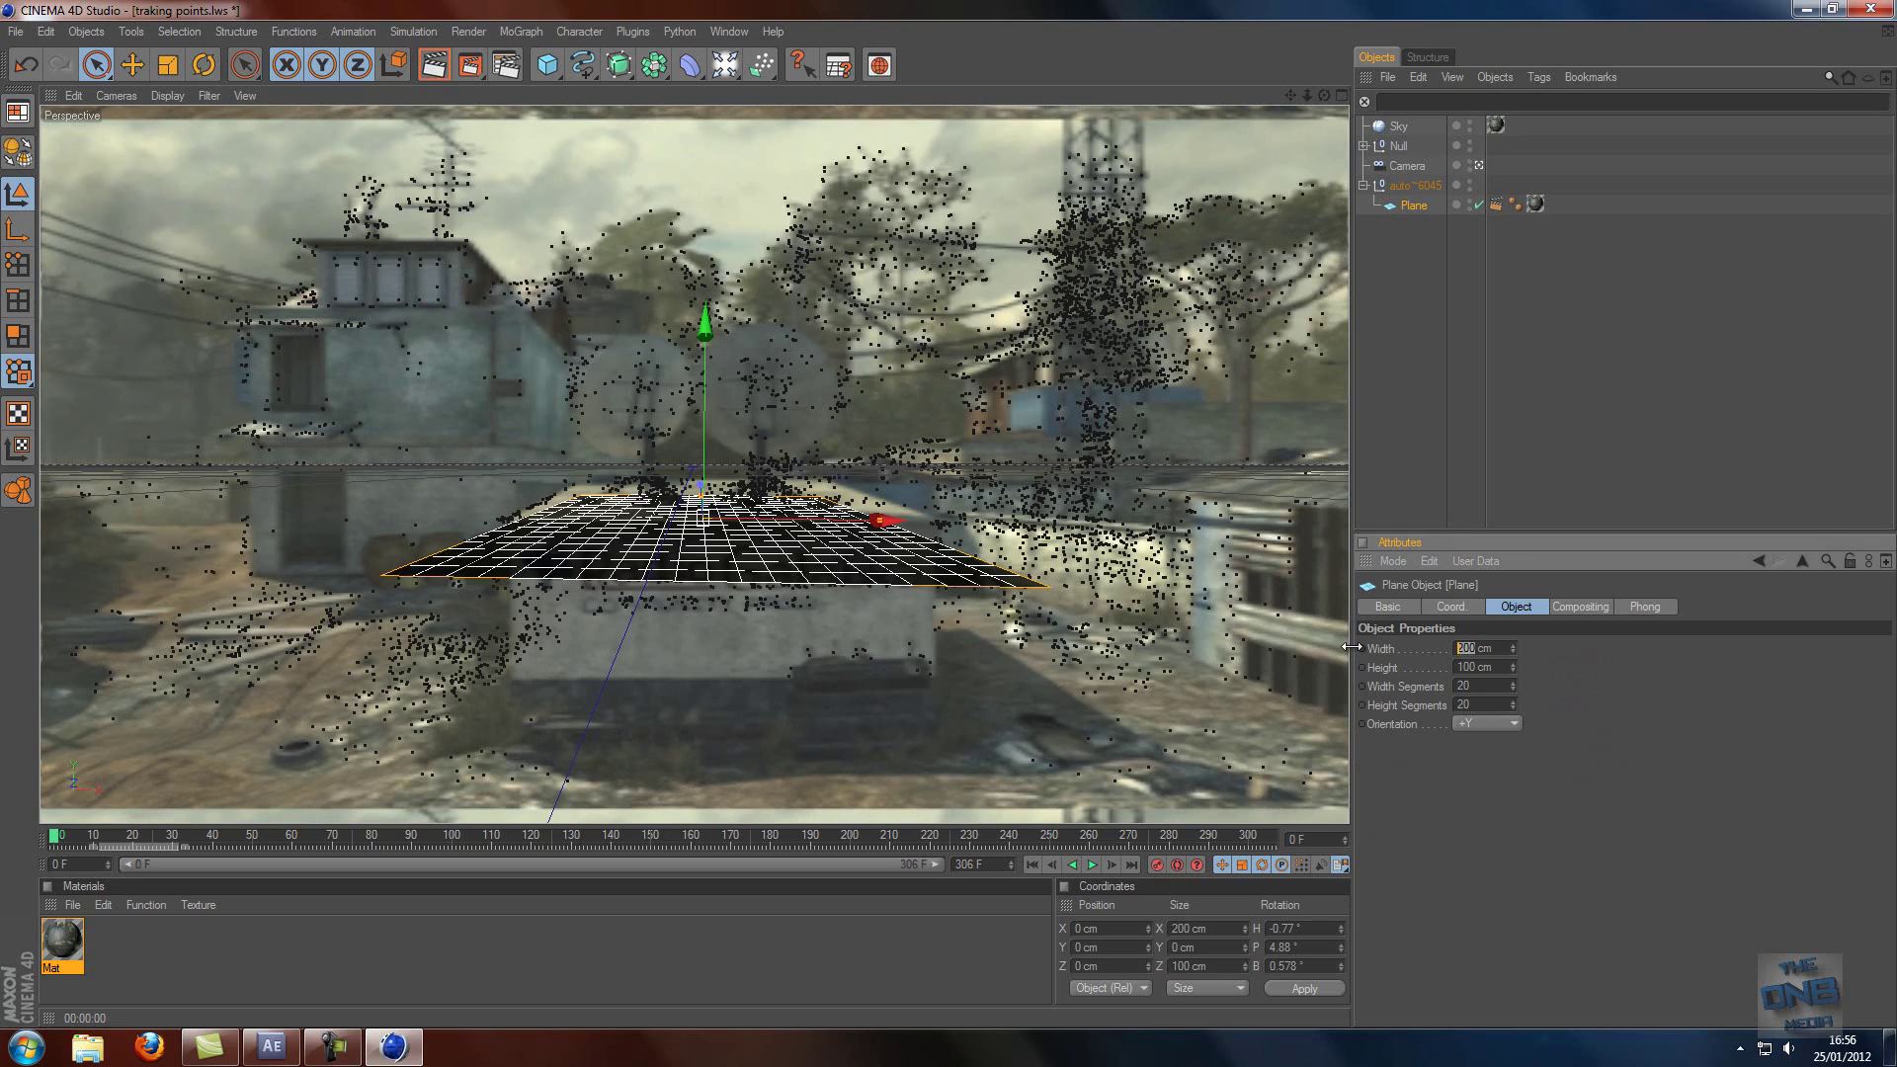
type("100")
key("Return")
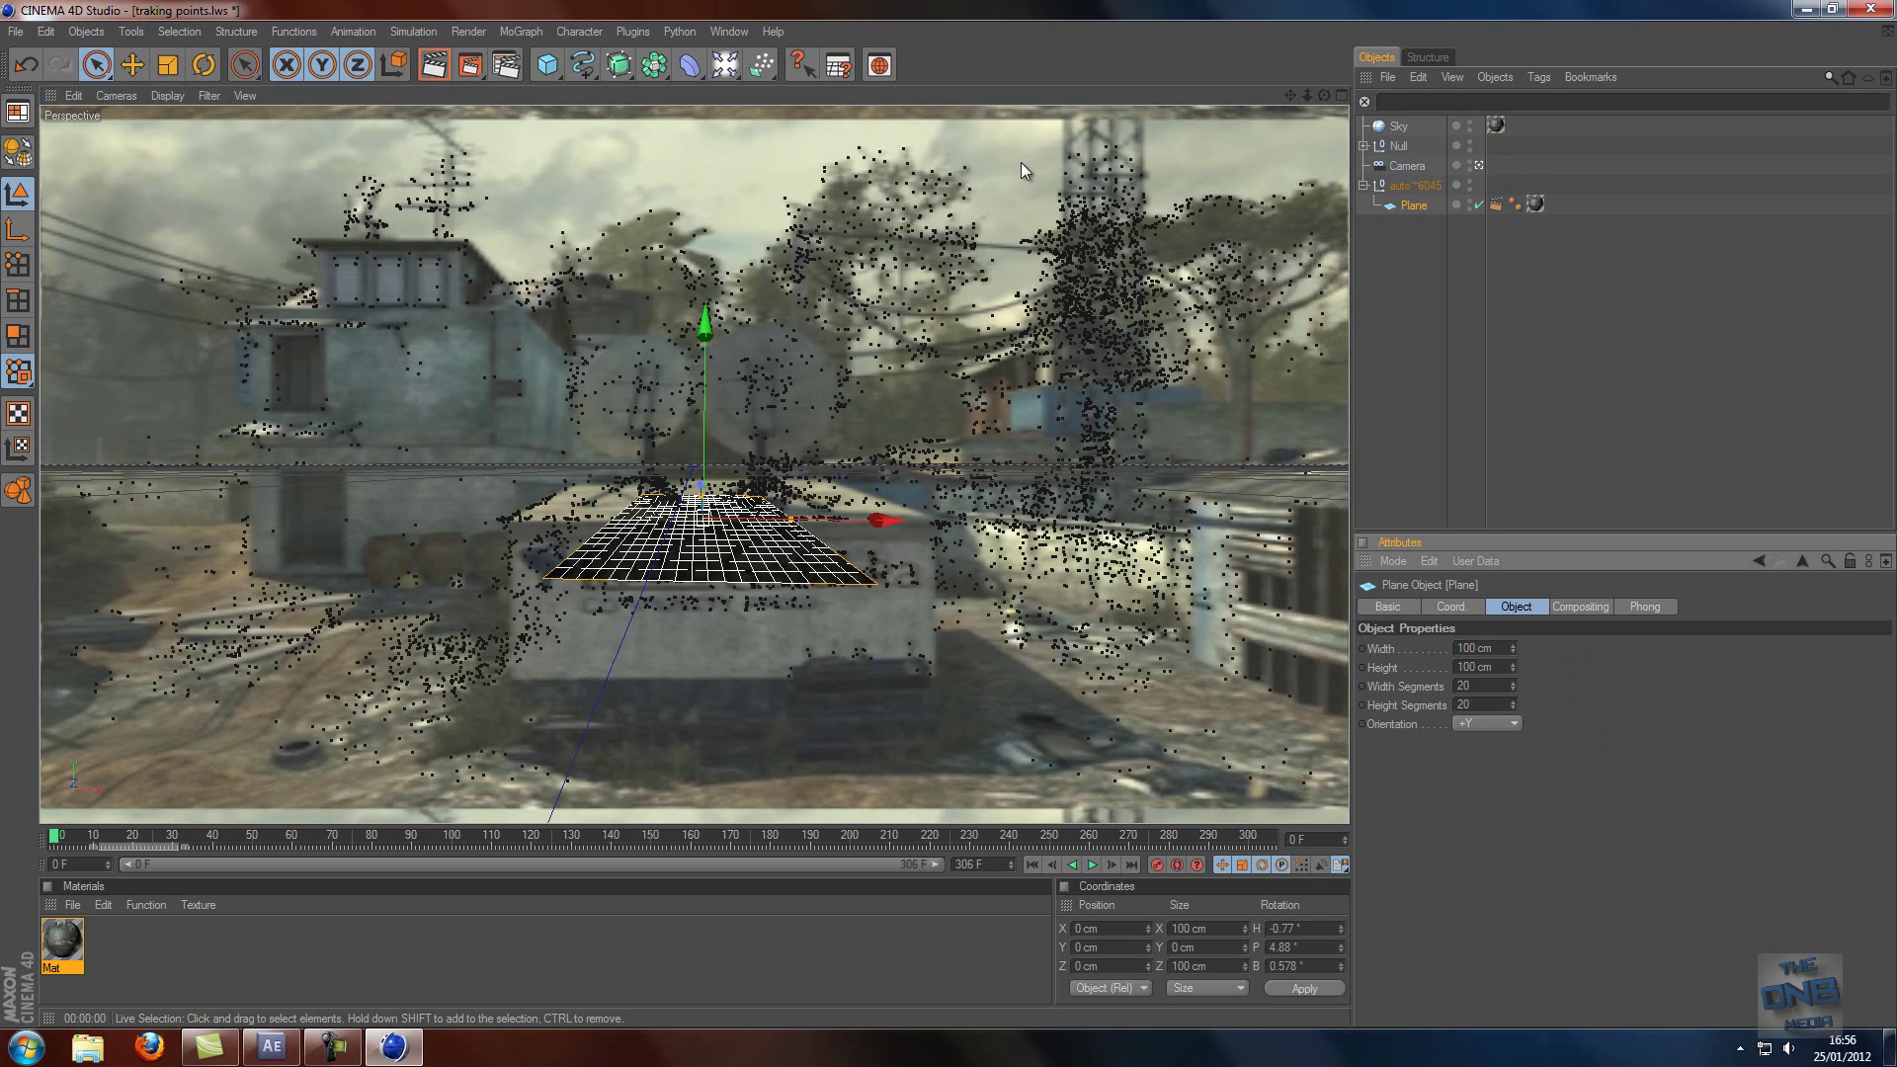
- Move the plane onto the rooftop and enter 200 cm for width and height
left_click_drag(1324, 95, 755, 620)
mouse_move(943, 515)
left_mouse_down()
mouse_move(881, 488)
mouse_move(957, 514)
left_mouse_up()
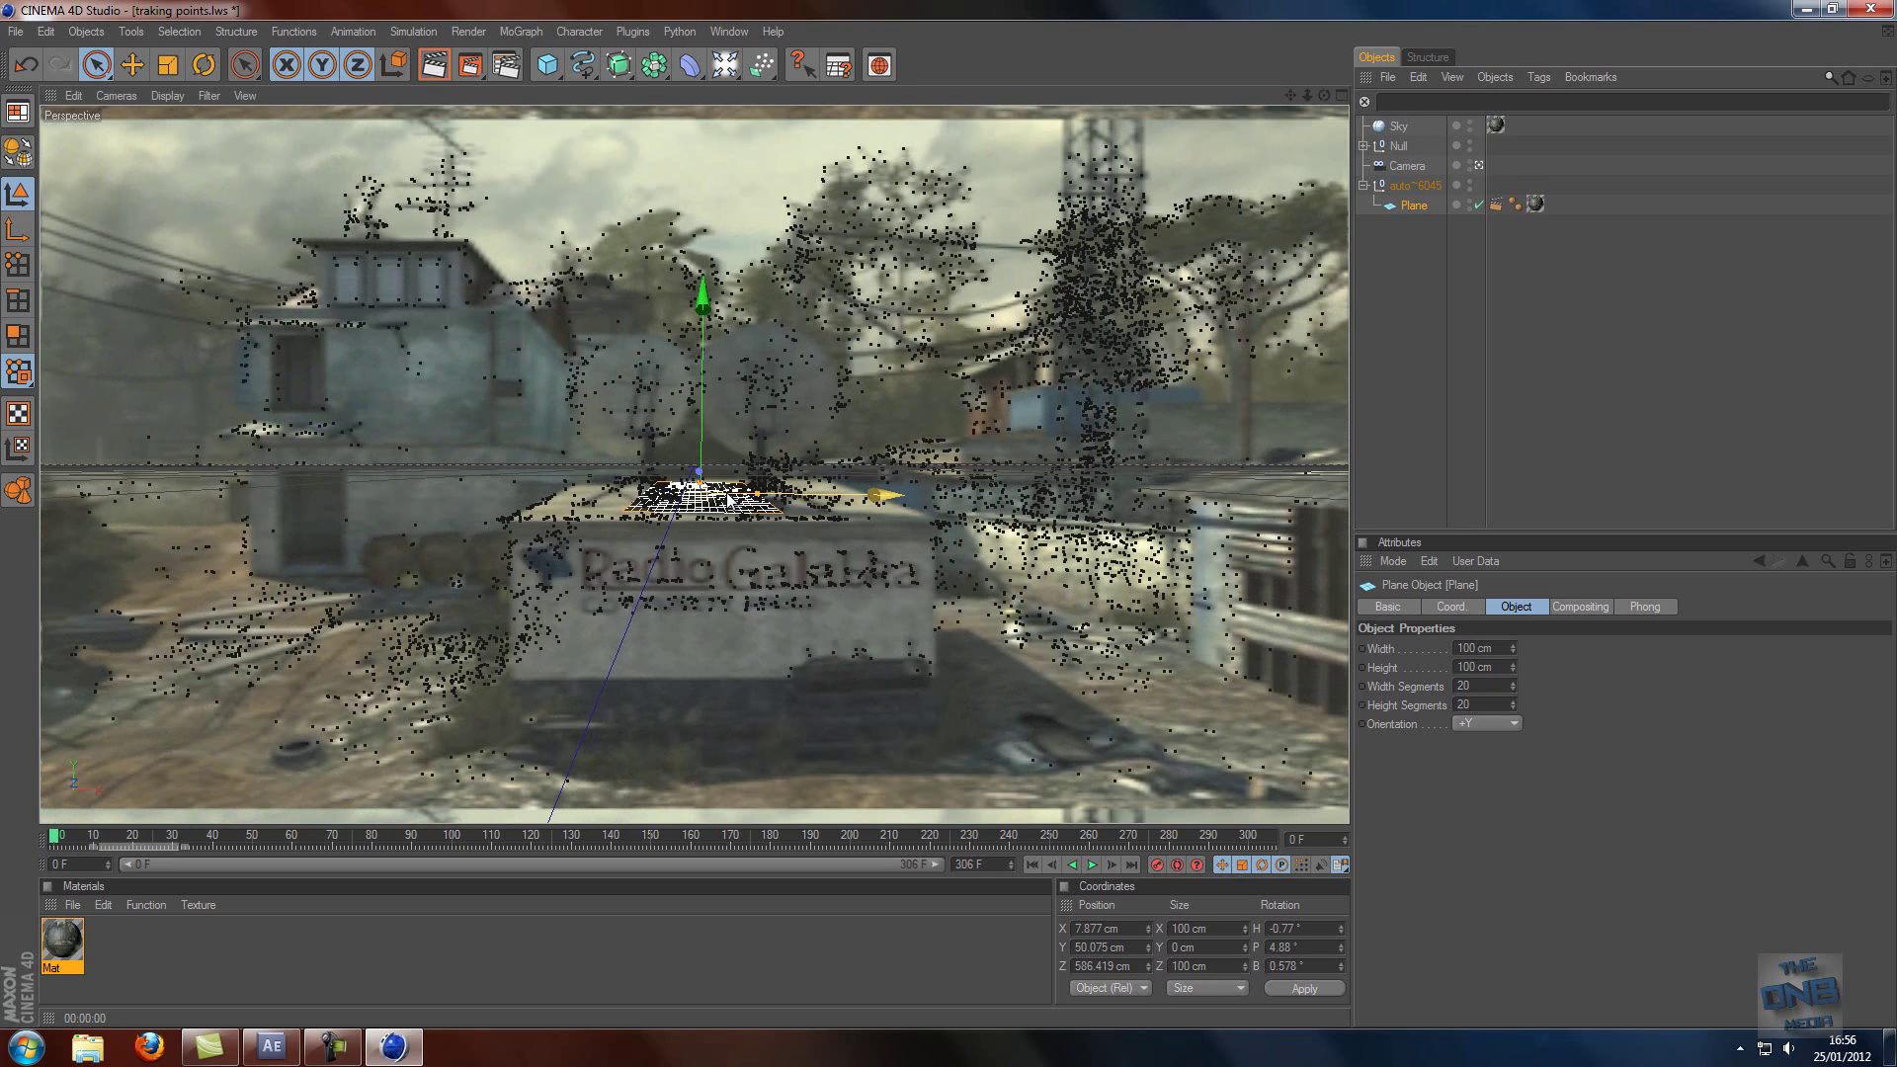
left_click_drag(728, 499, 743, 496)
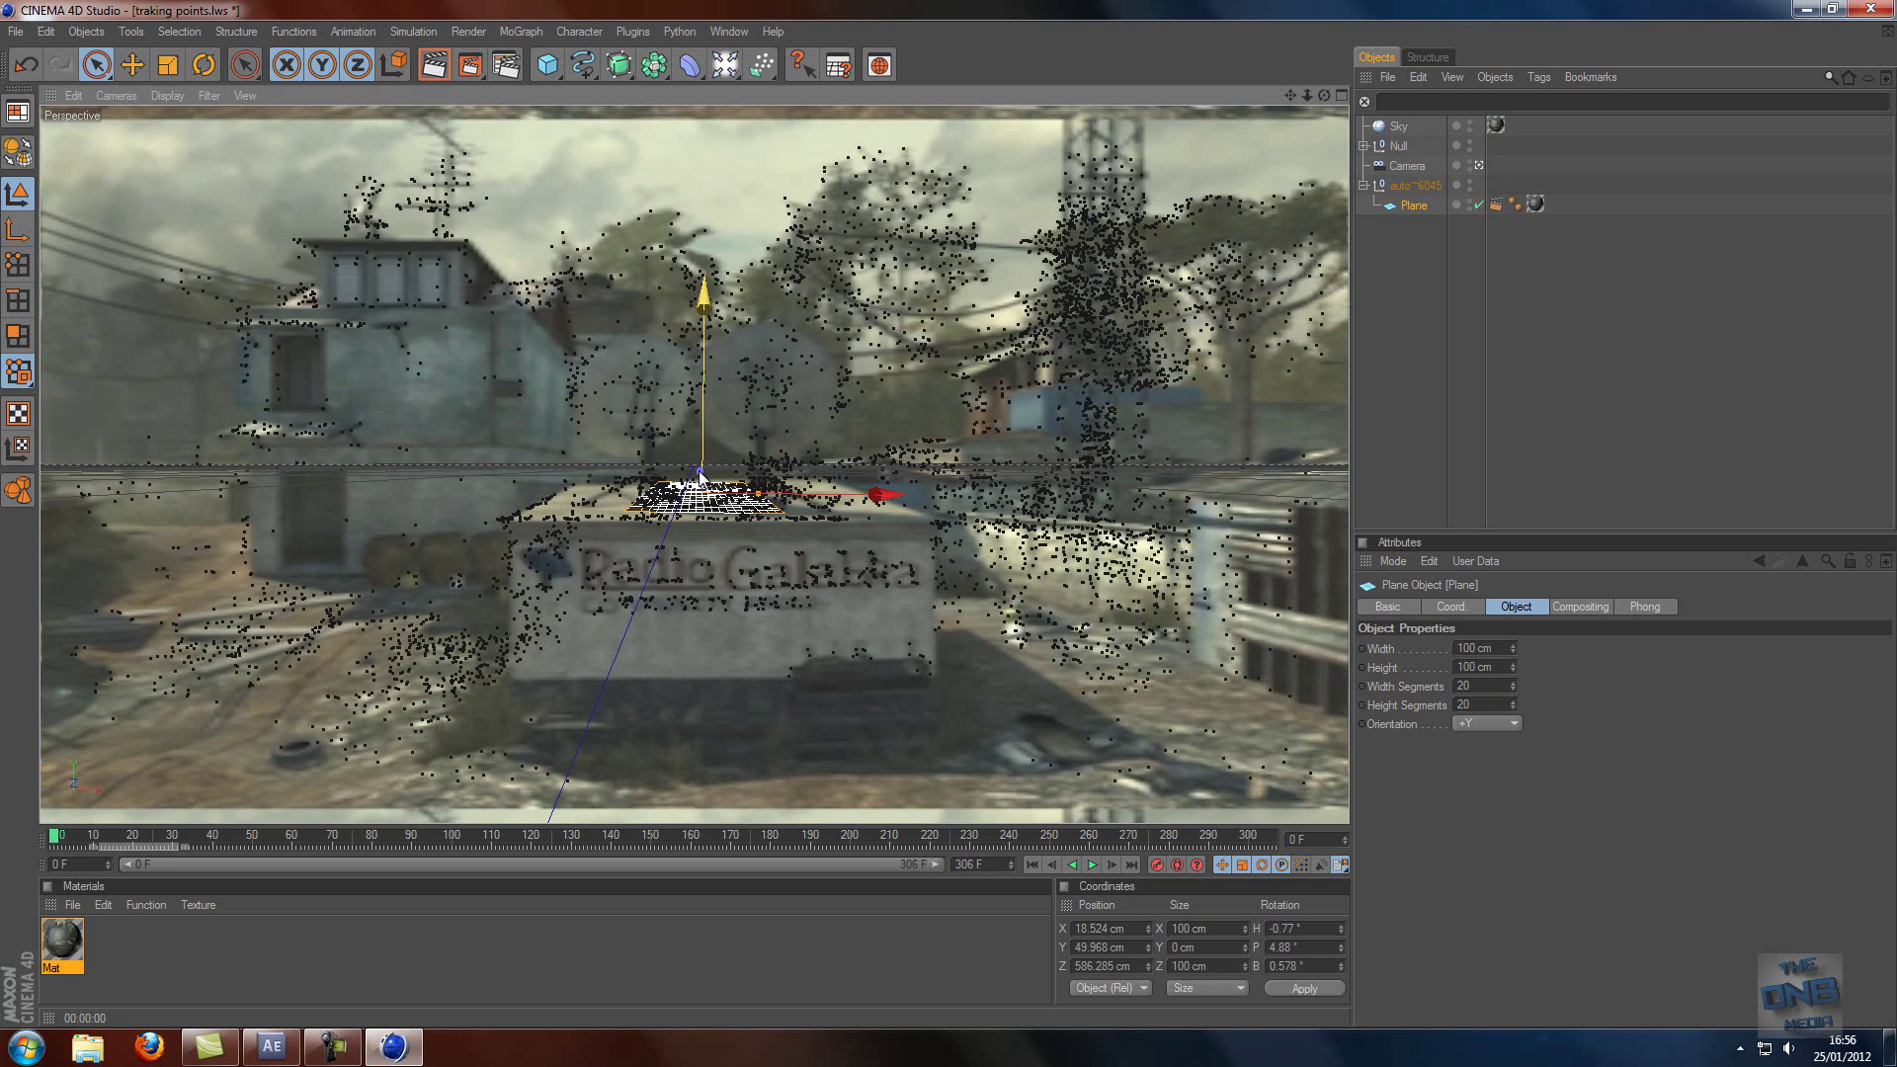
left_click(1478, 648)
type("200")
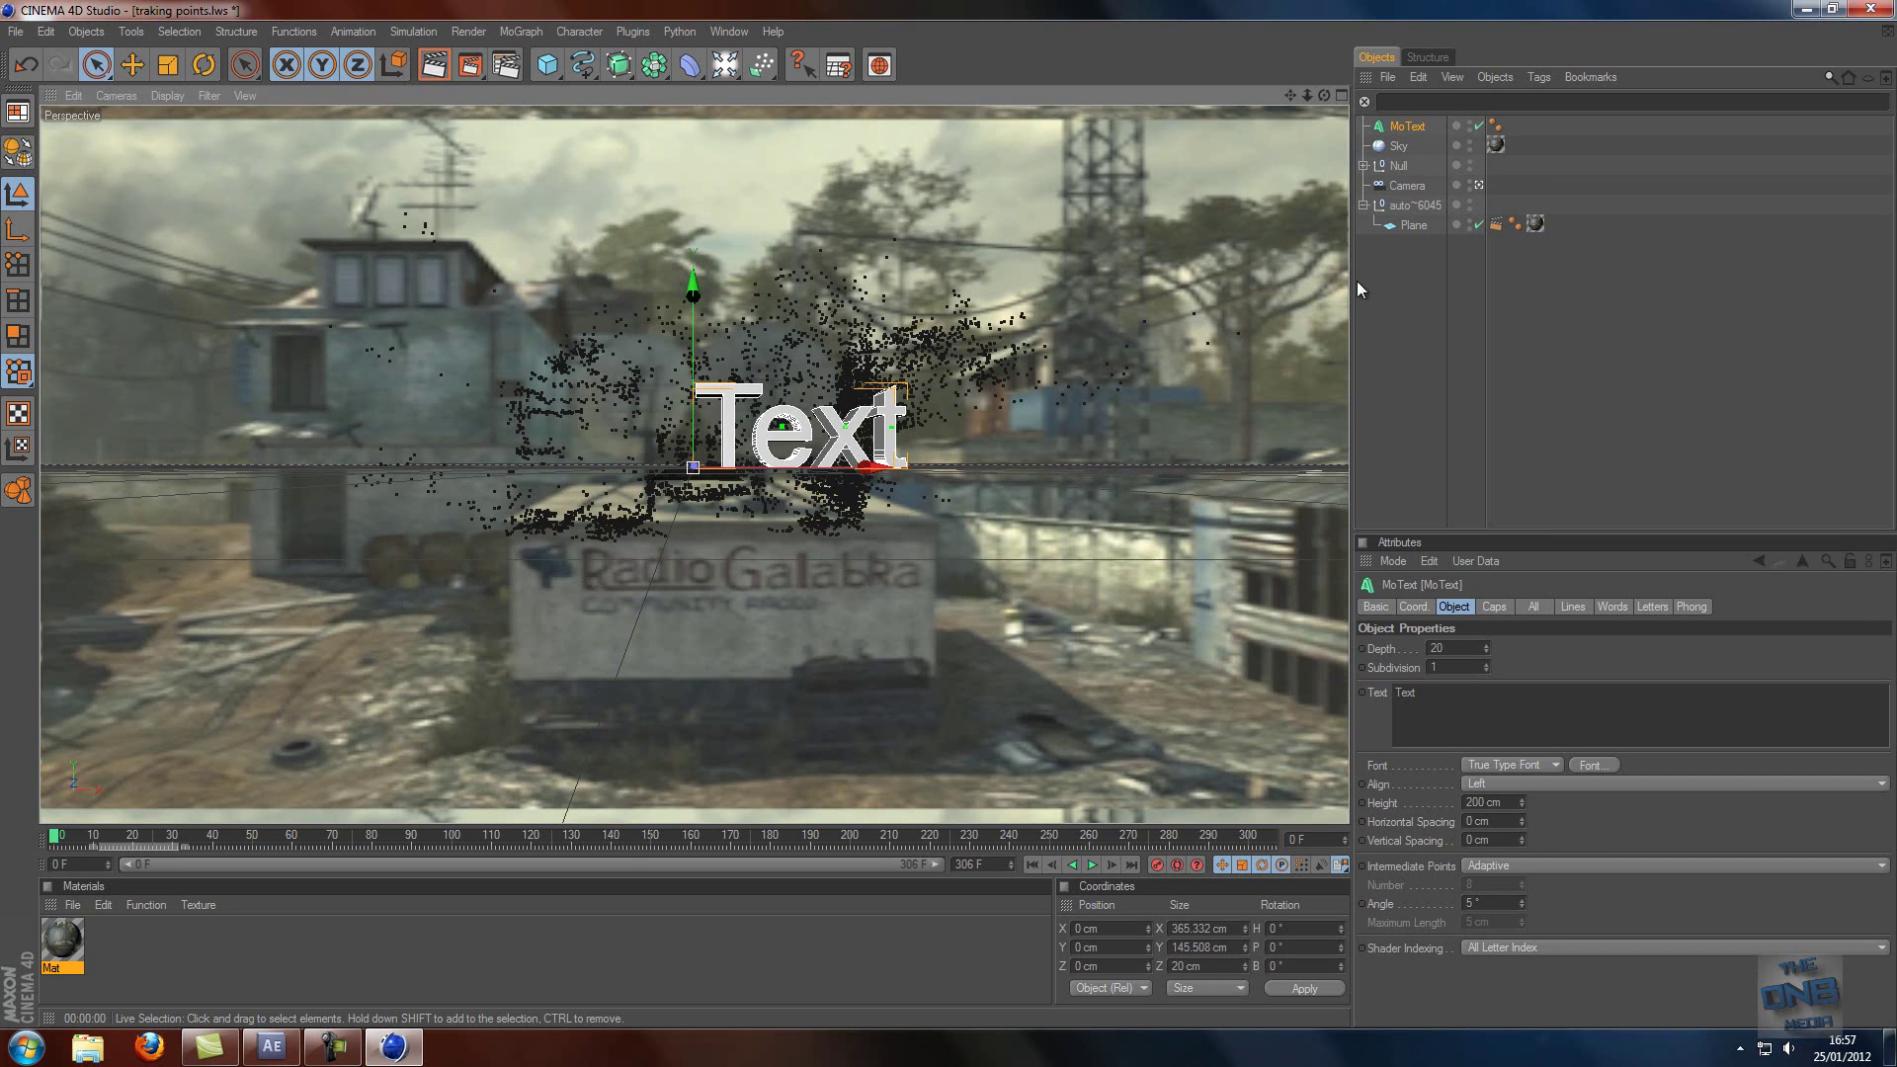
- Replace the MoText placeholder with 'Glen' and set its font to Techno Hideo
left_click_drag(1442, 691, 1355, 689)
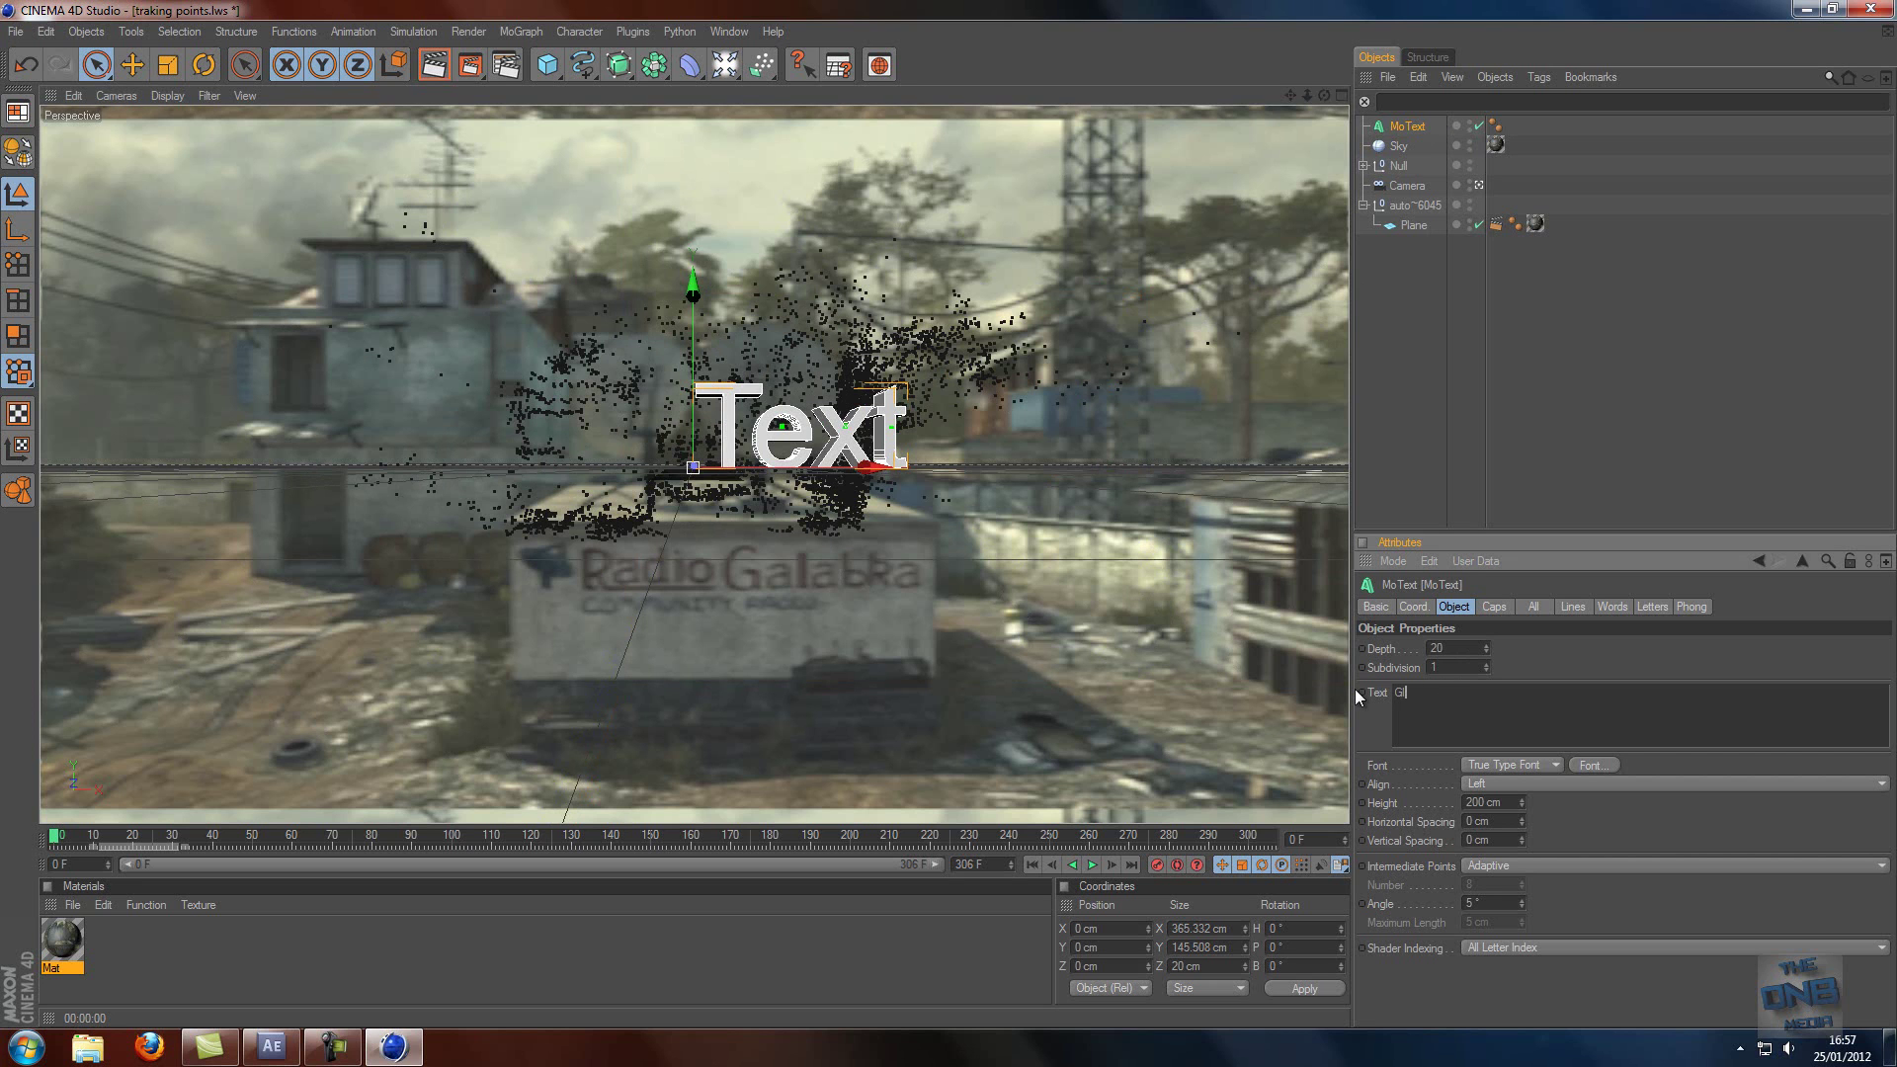
left_click(1576, 765)
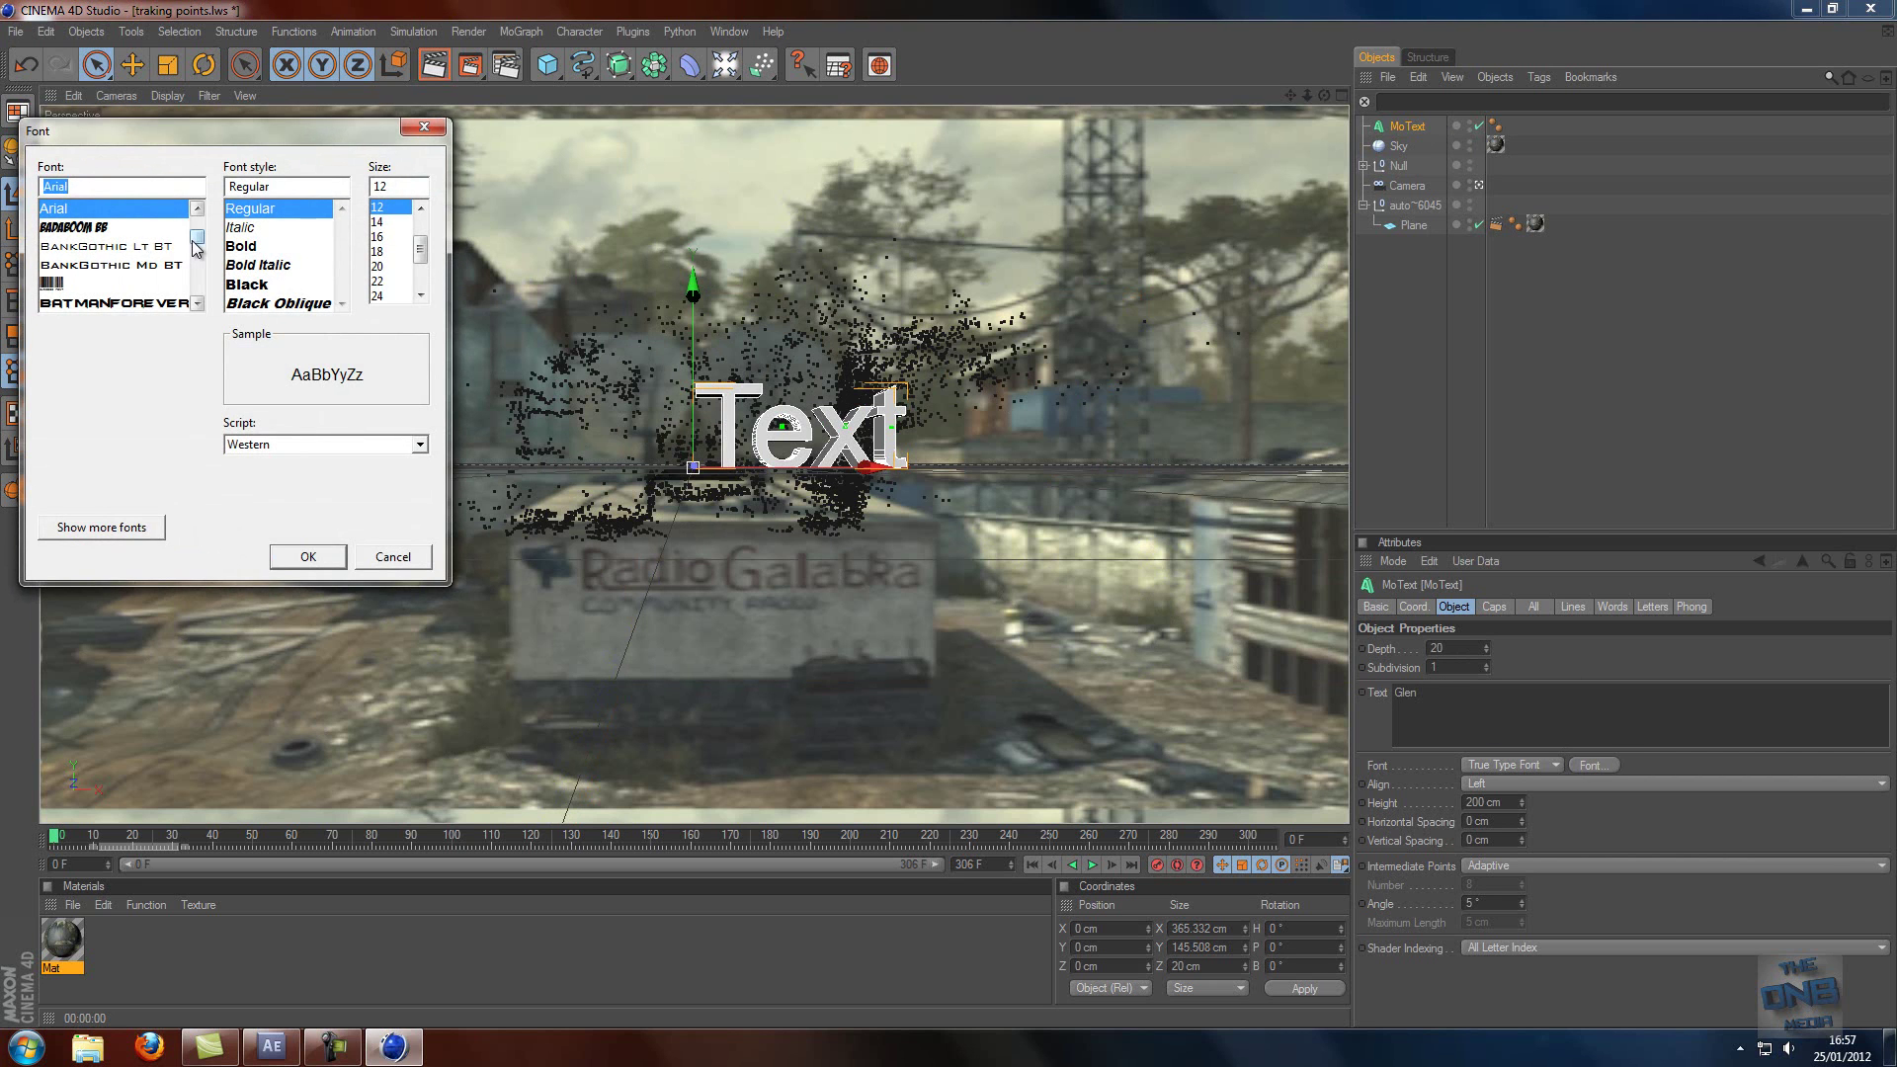
left_click_drag(198, 237, 193, 288)
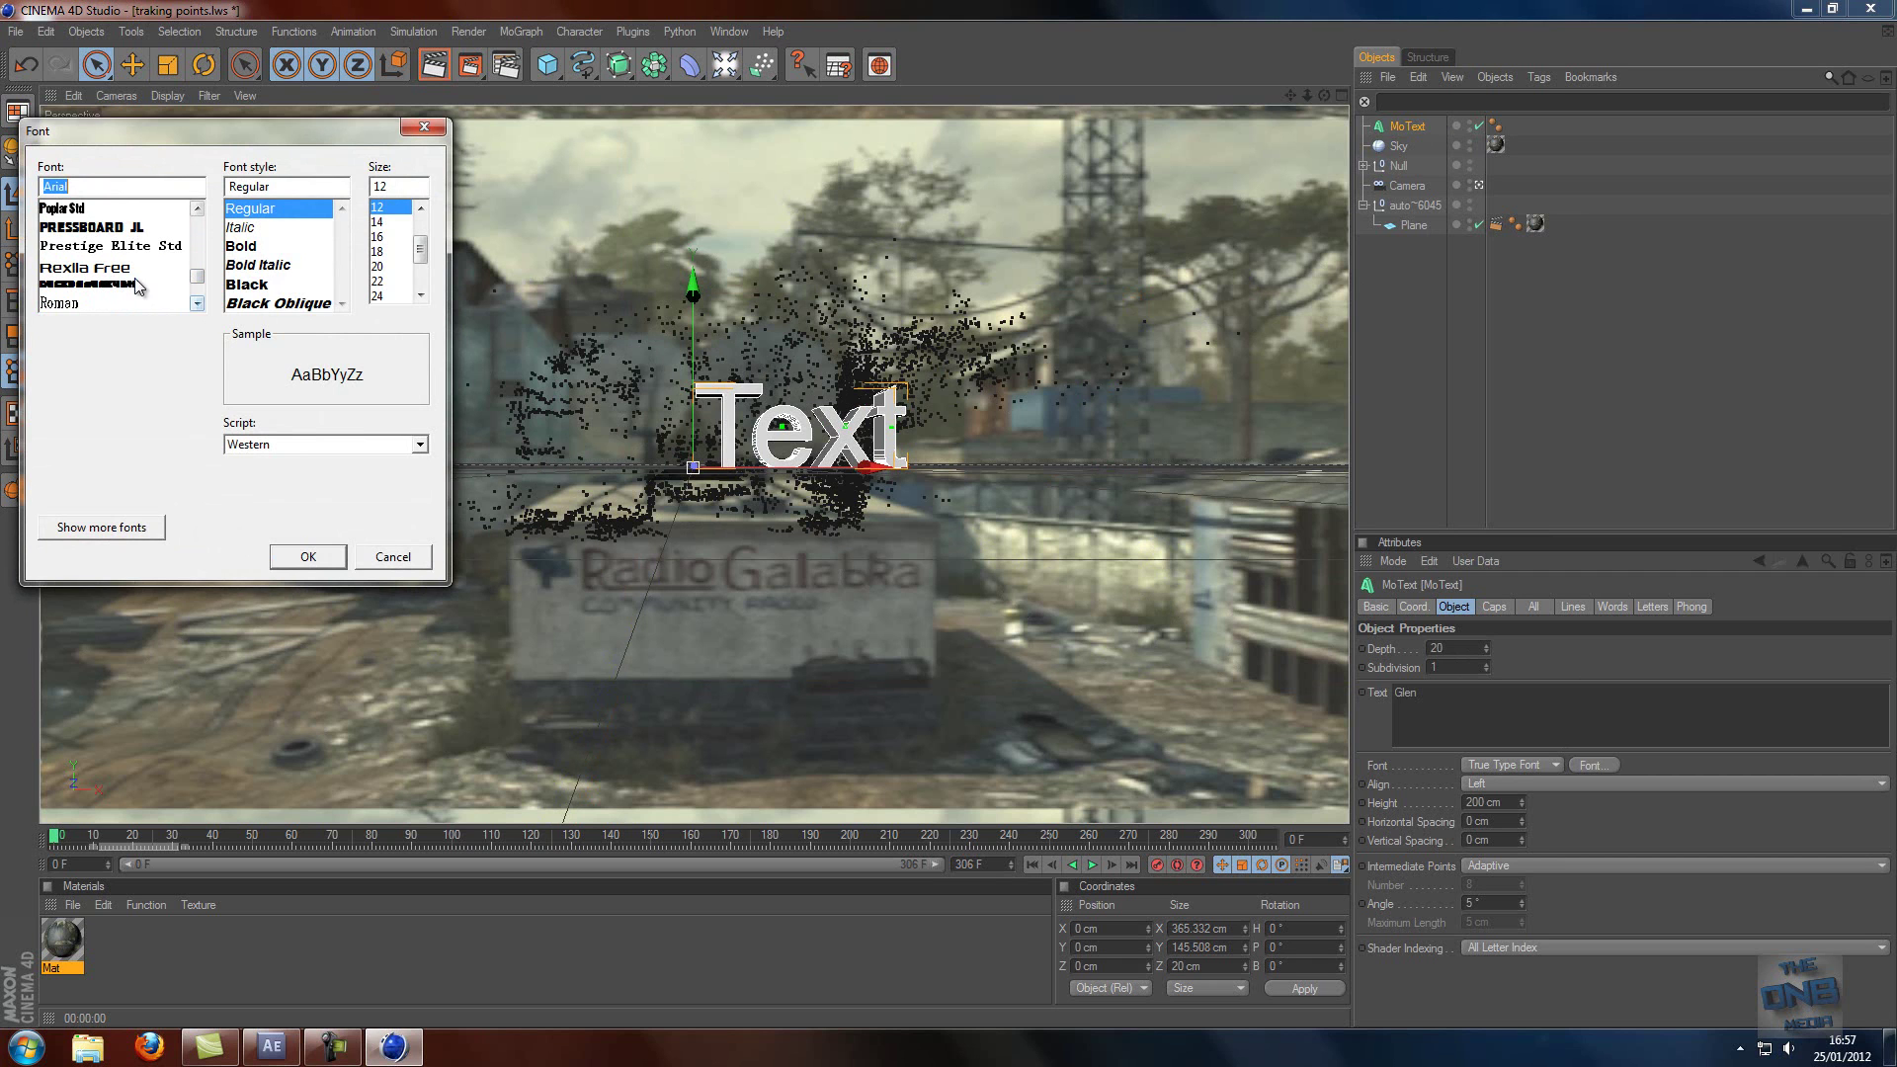
left_click(197, 304)
left_click(197, 305)
left_click(198, 304)
scroll(197, 301, "down", 7)
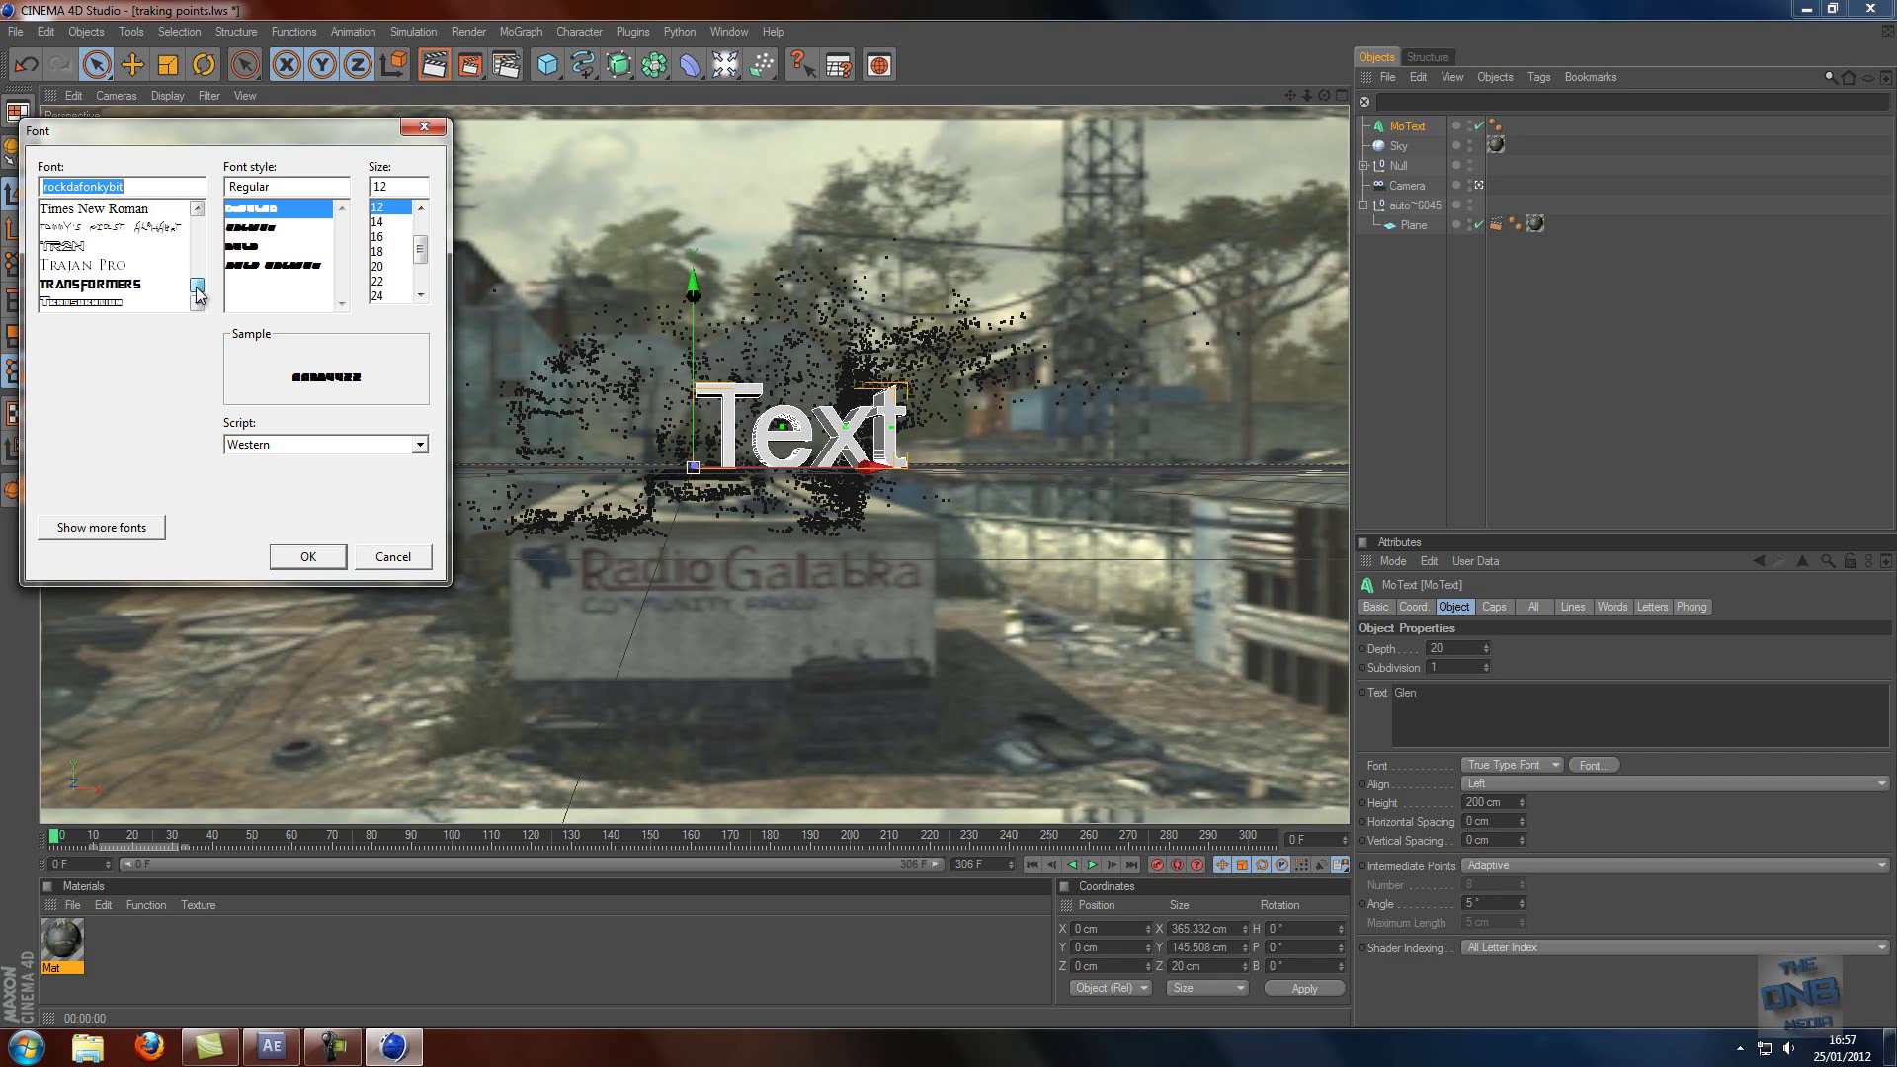
scroll(201, 293, "down", 3)
scroll(192, 295, "up", 4)
scroll(114, 292, "up", 5)
scroll(113, 294, "down", 5)
left_click(104, 264)
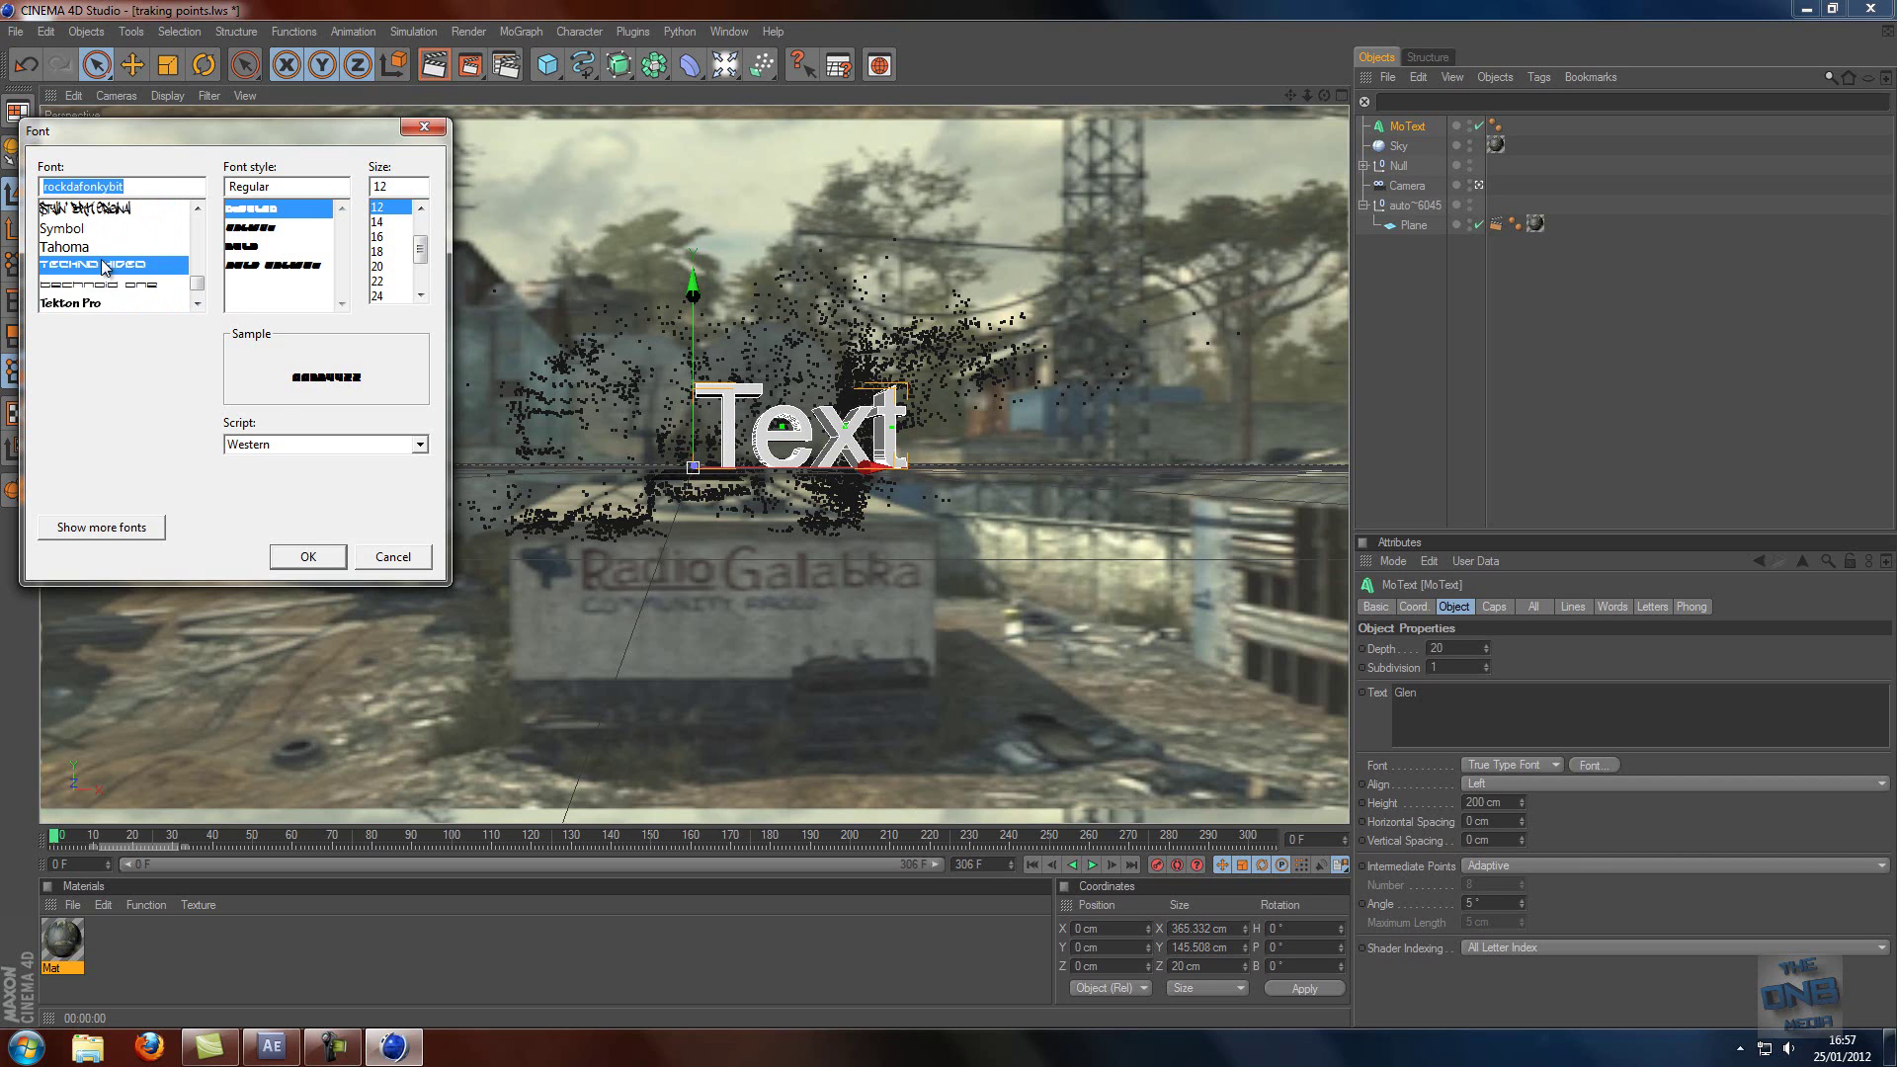
left_click(306, 556)
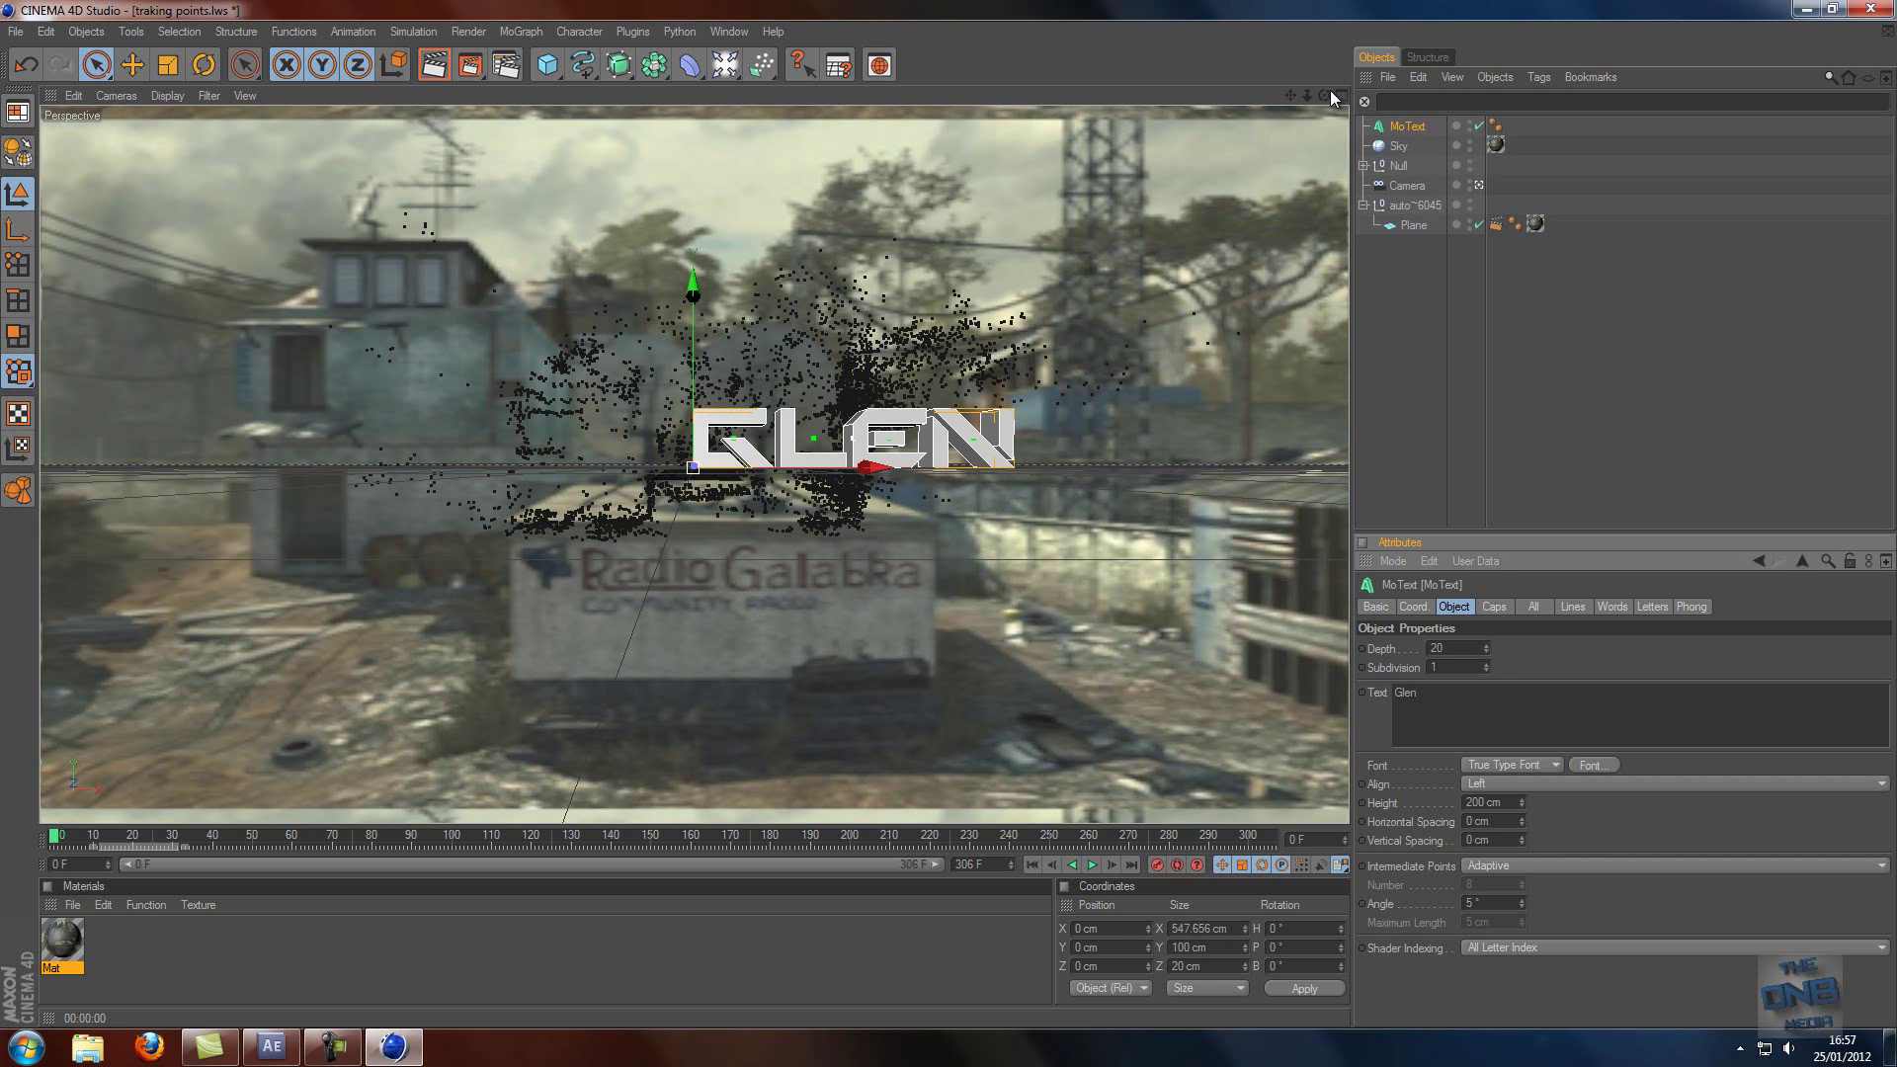
- Parent the Glen text under the tracked scene group and zero its position on X, Y, Z
left_click_drag(1324, 95, 948, 512)
left_click_drag(1391, 133, 1415, 212)
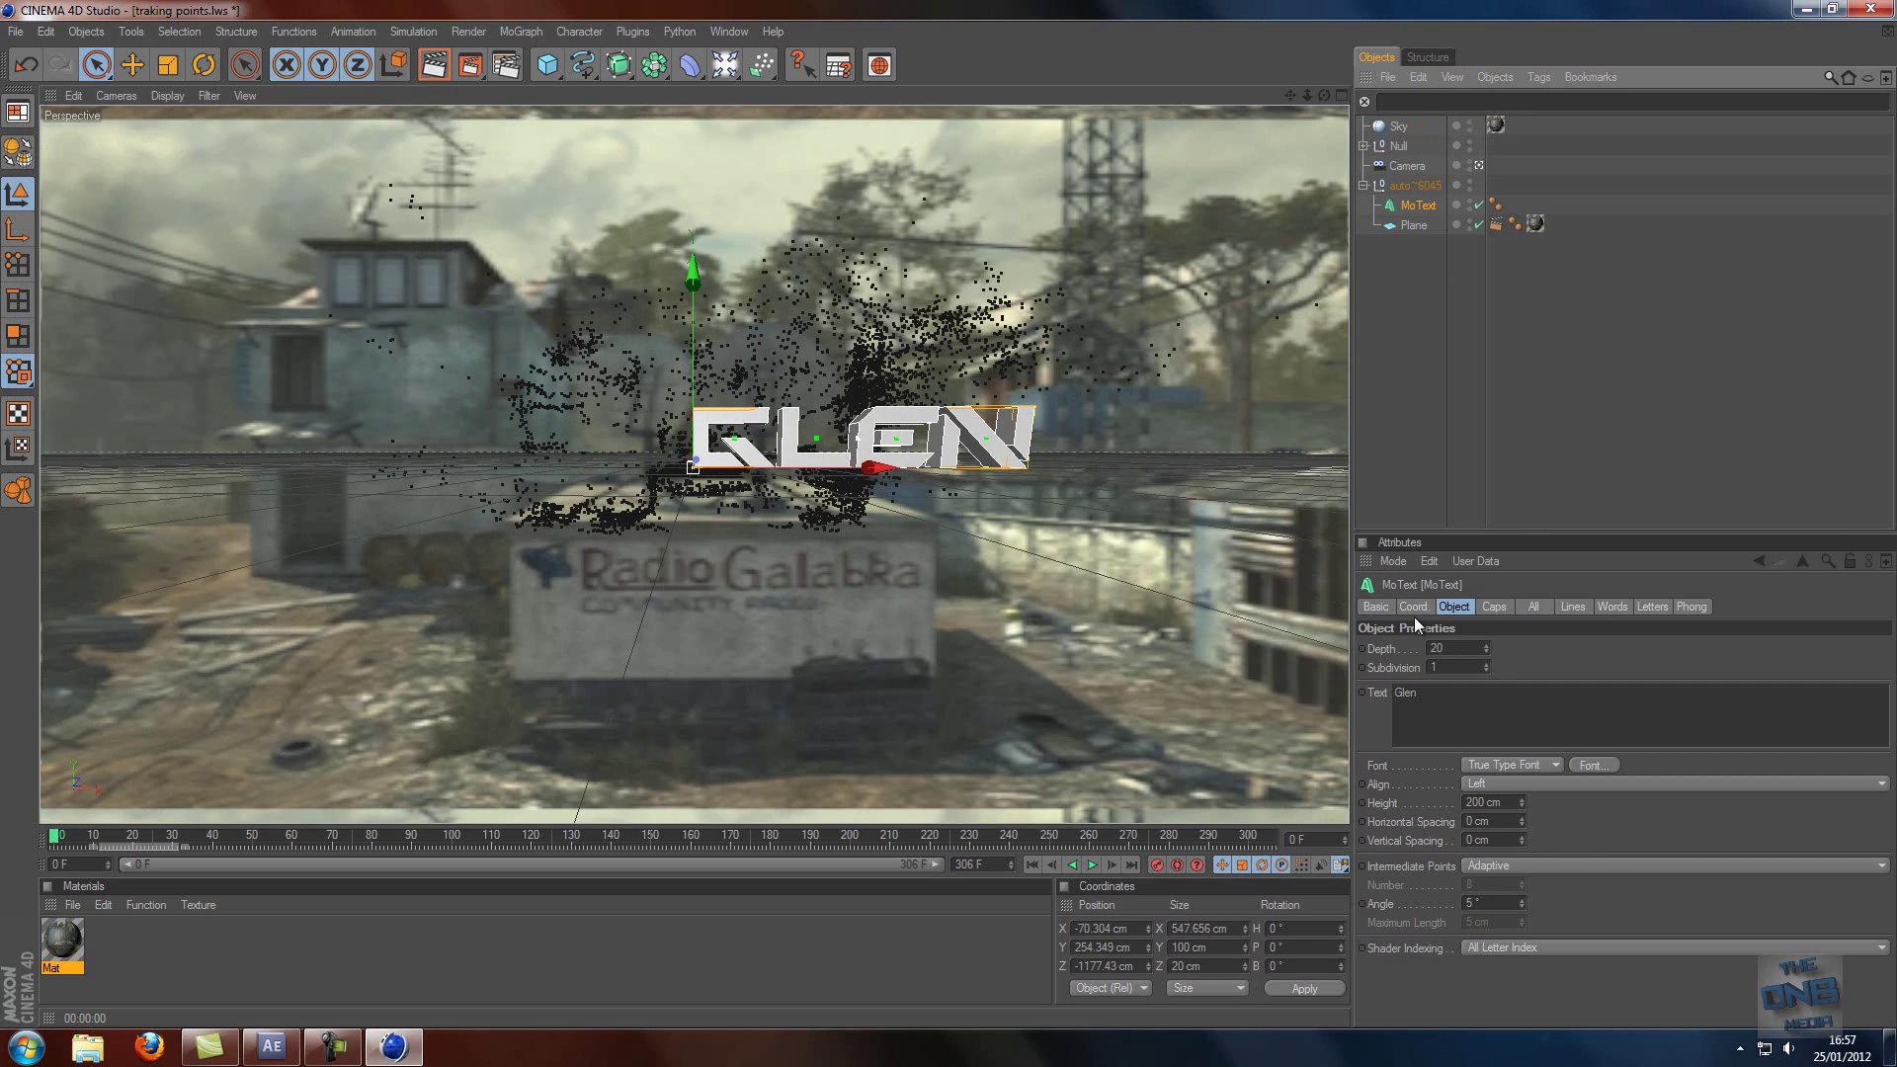
left_click(1372, 607)
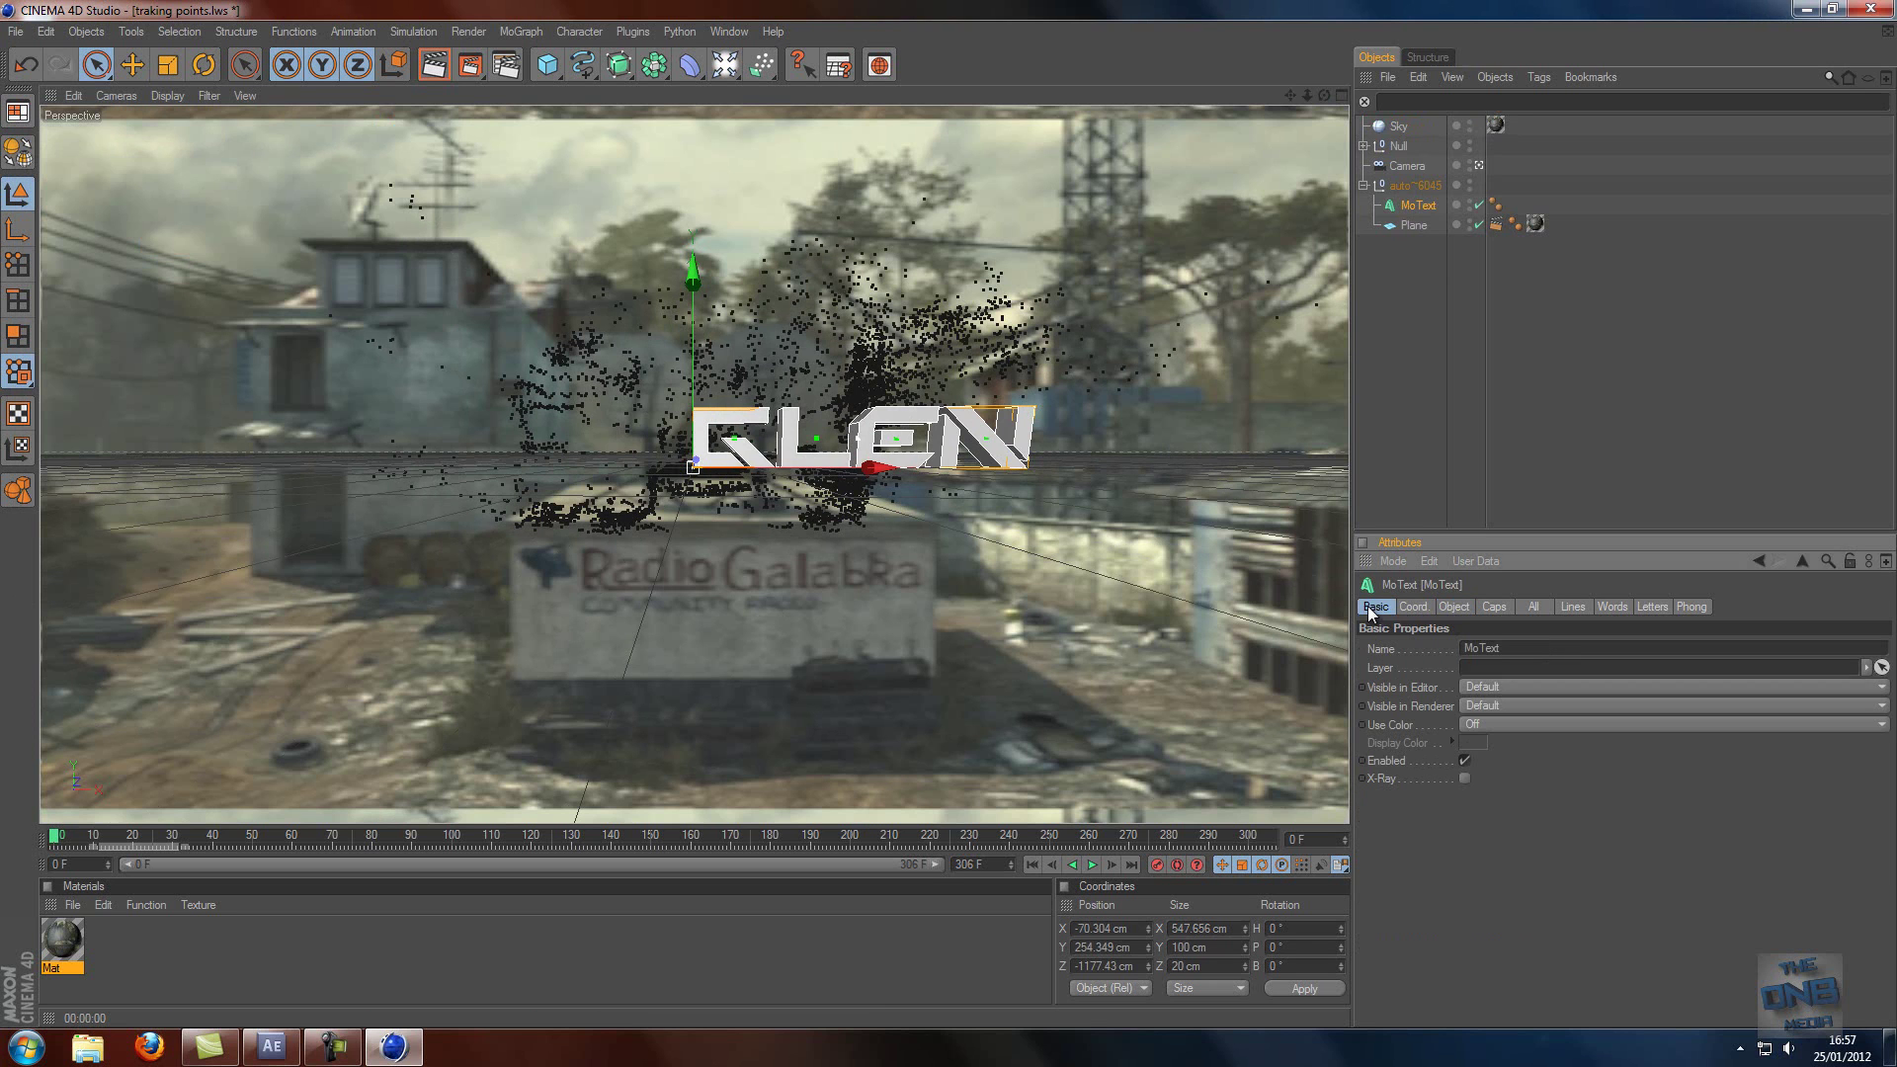
left_click(1412, 608)
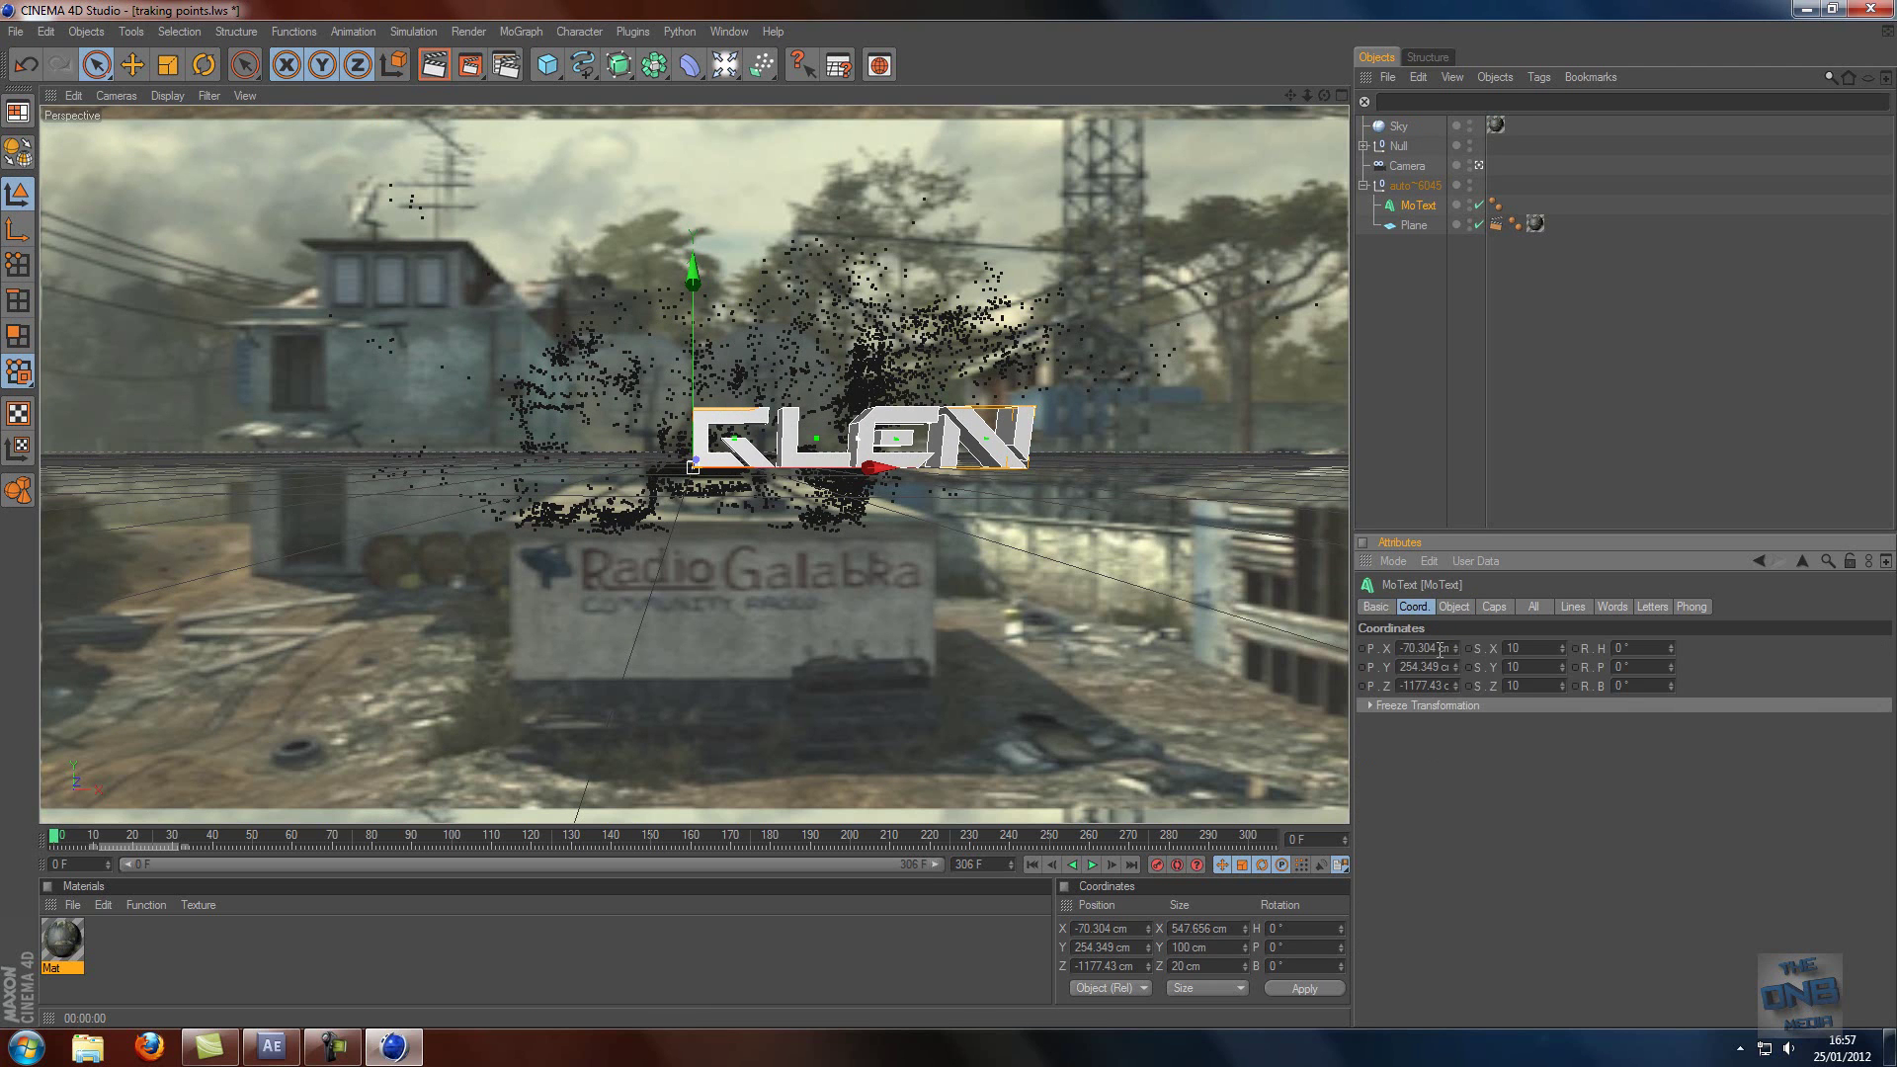
double_click(1441, 649)
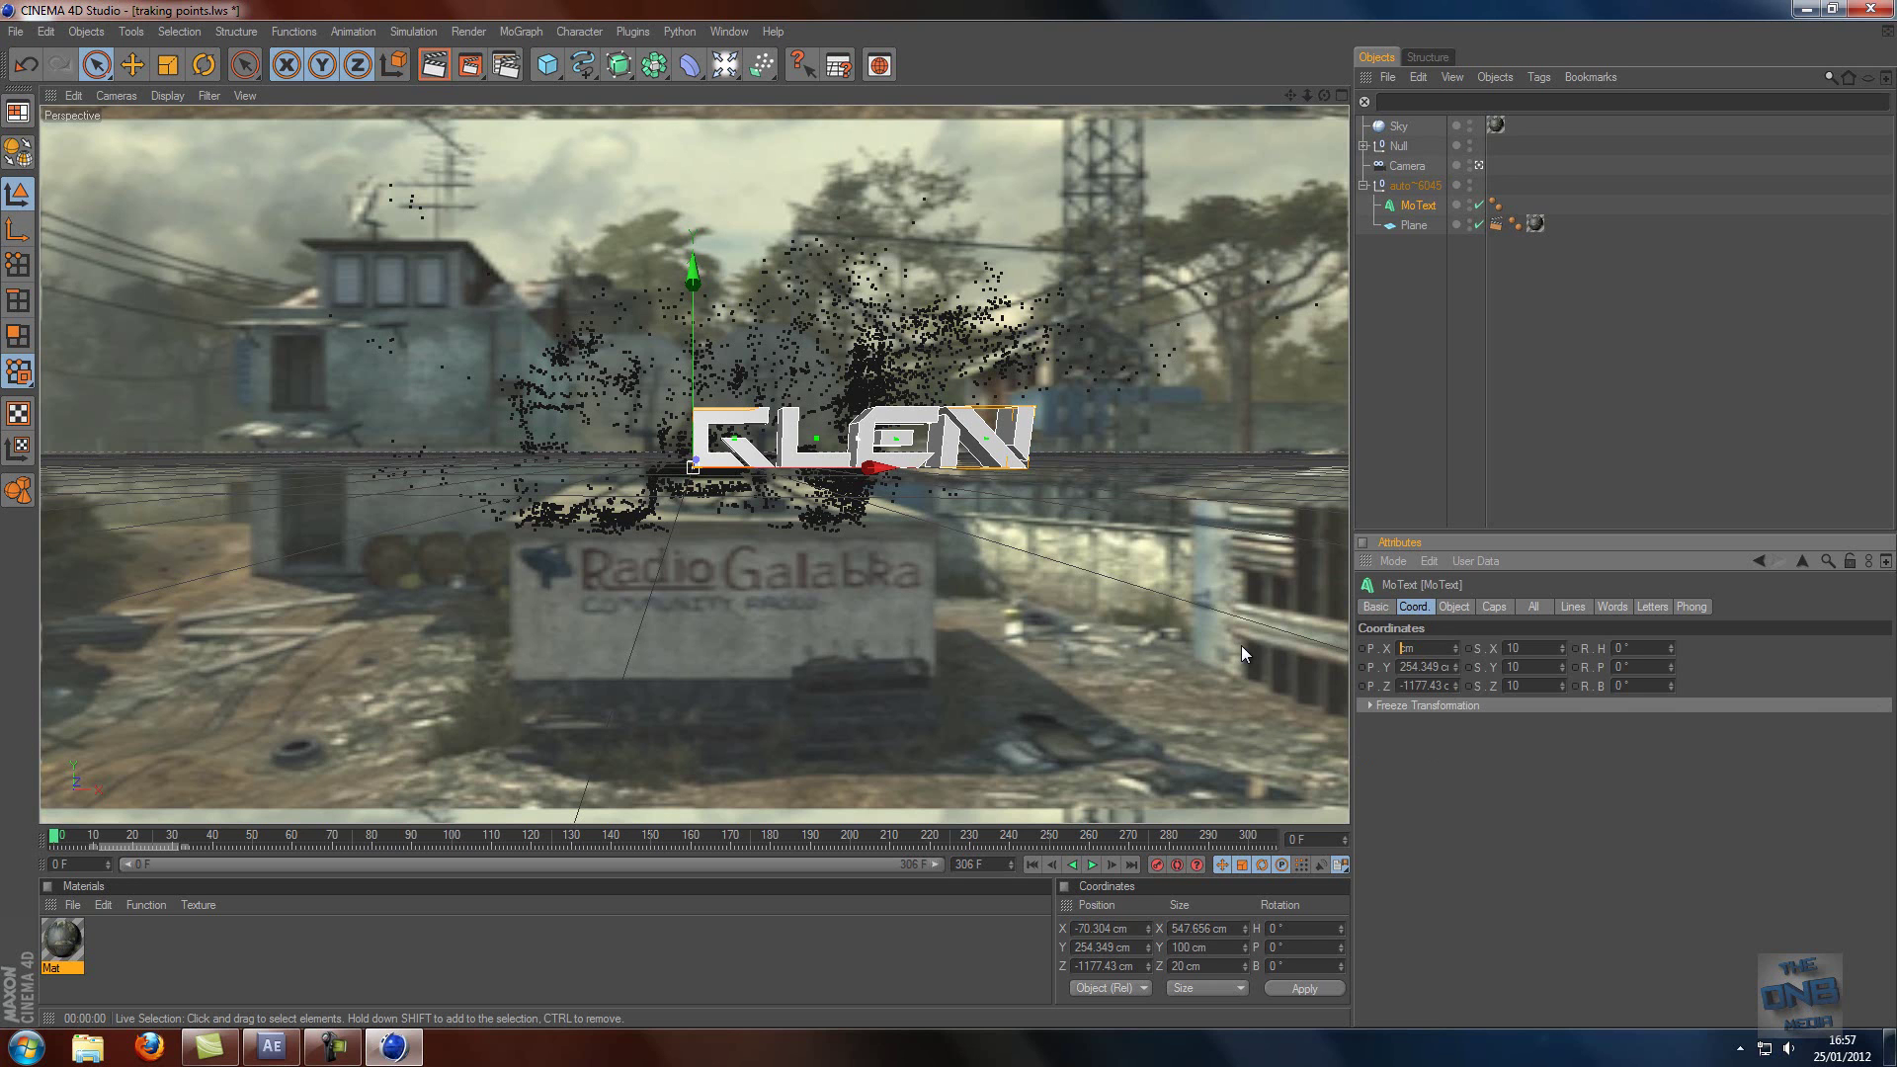
type("0")
key("Tab")
type("0")
key("Tab")
type("0")
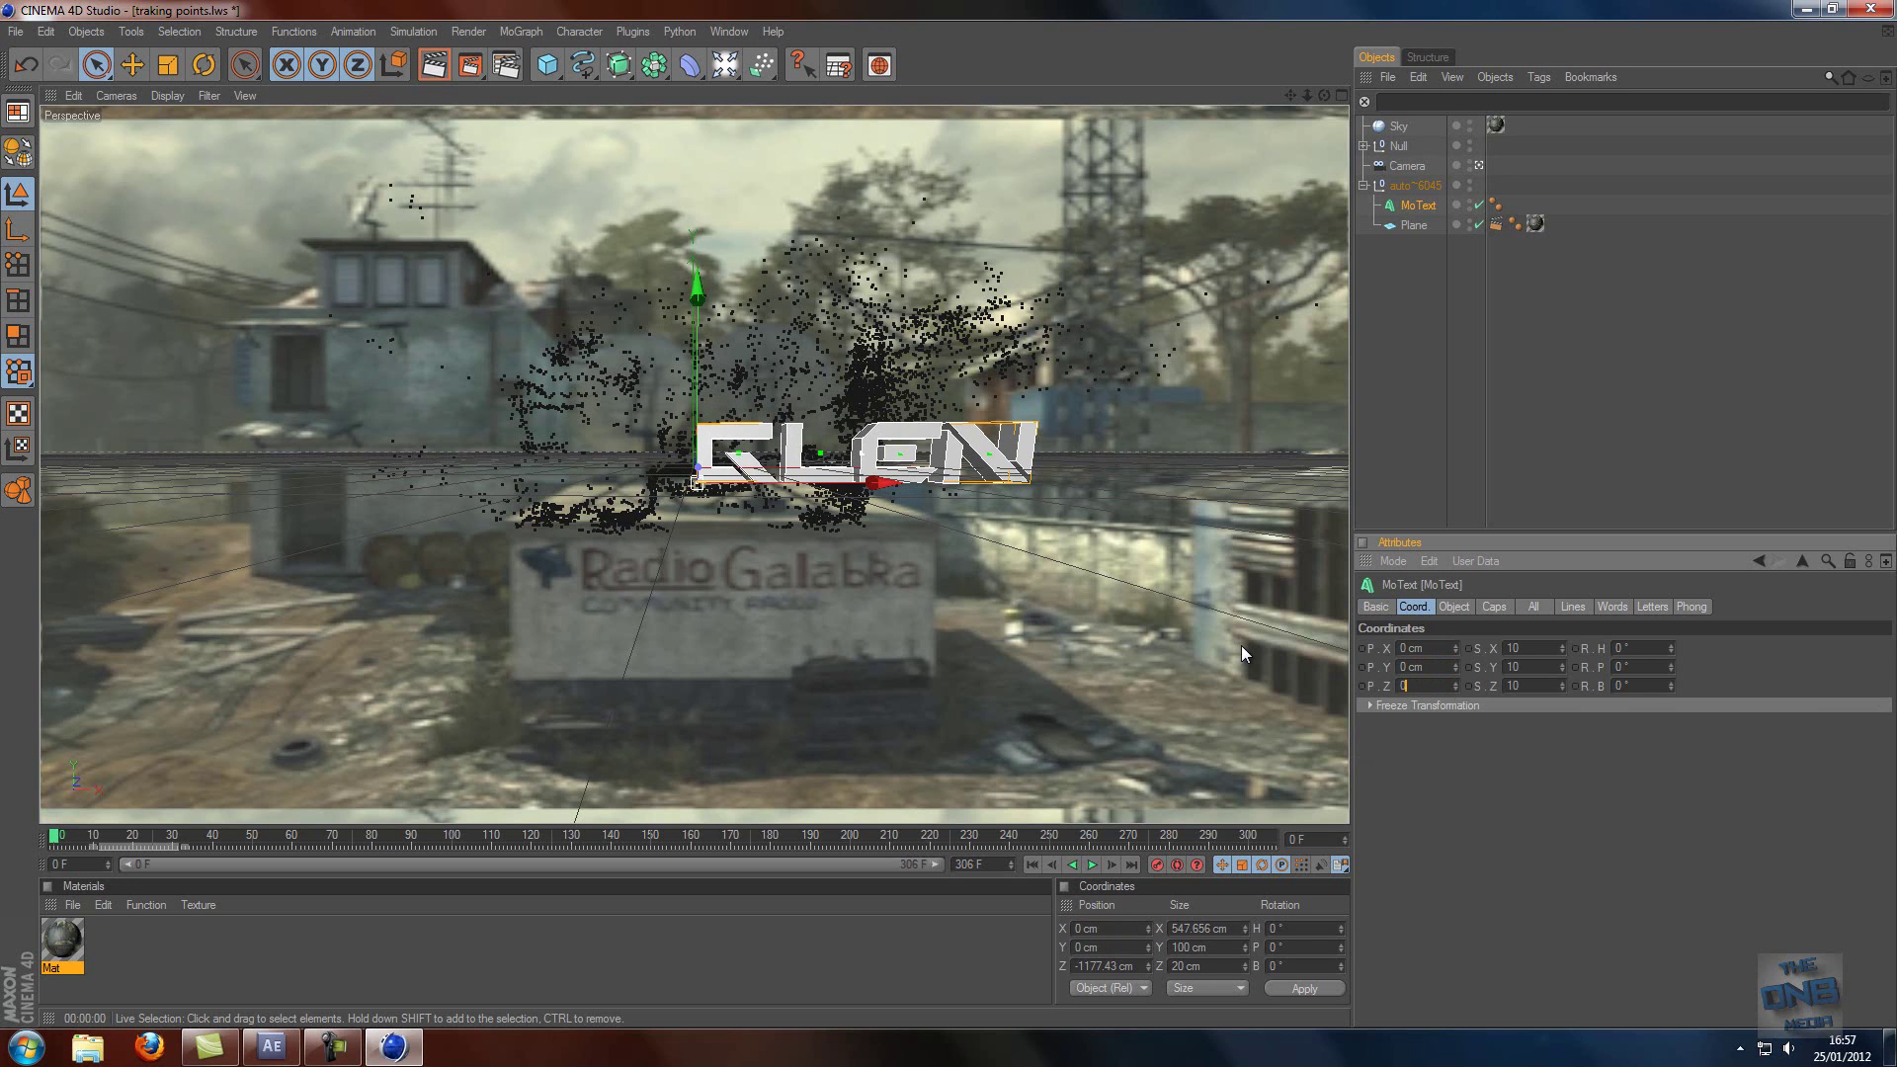
key("Return")
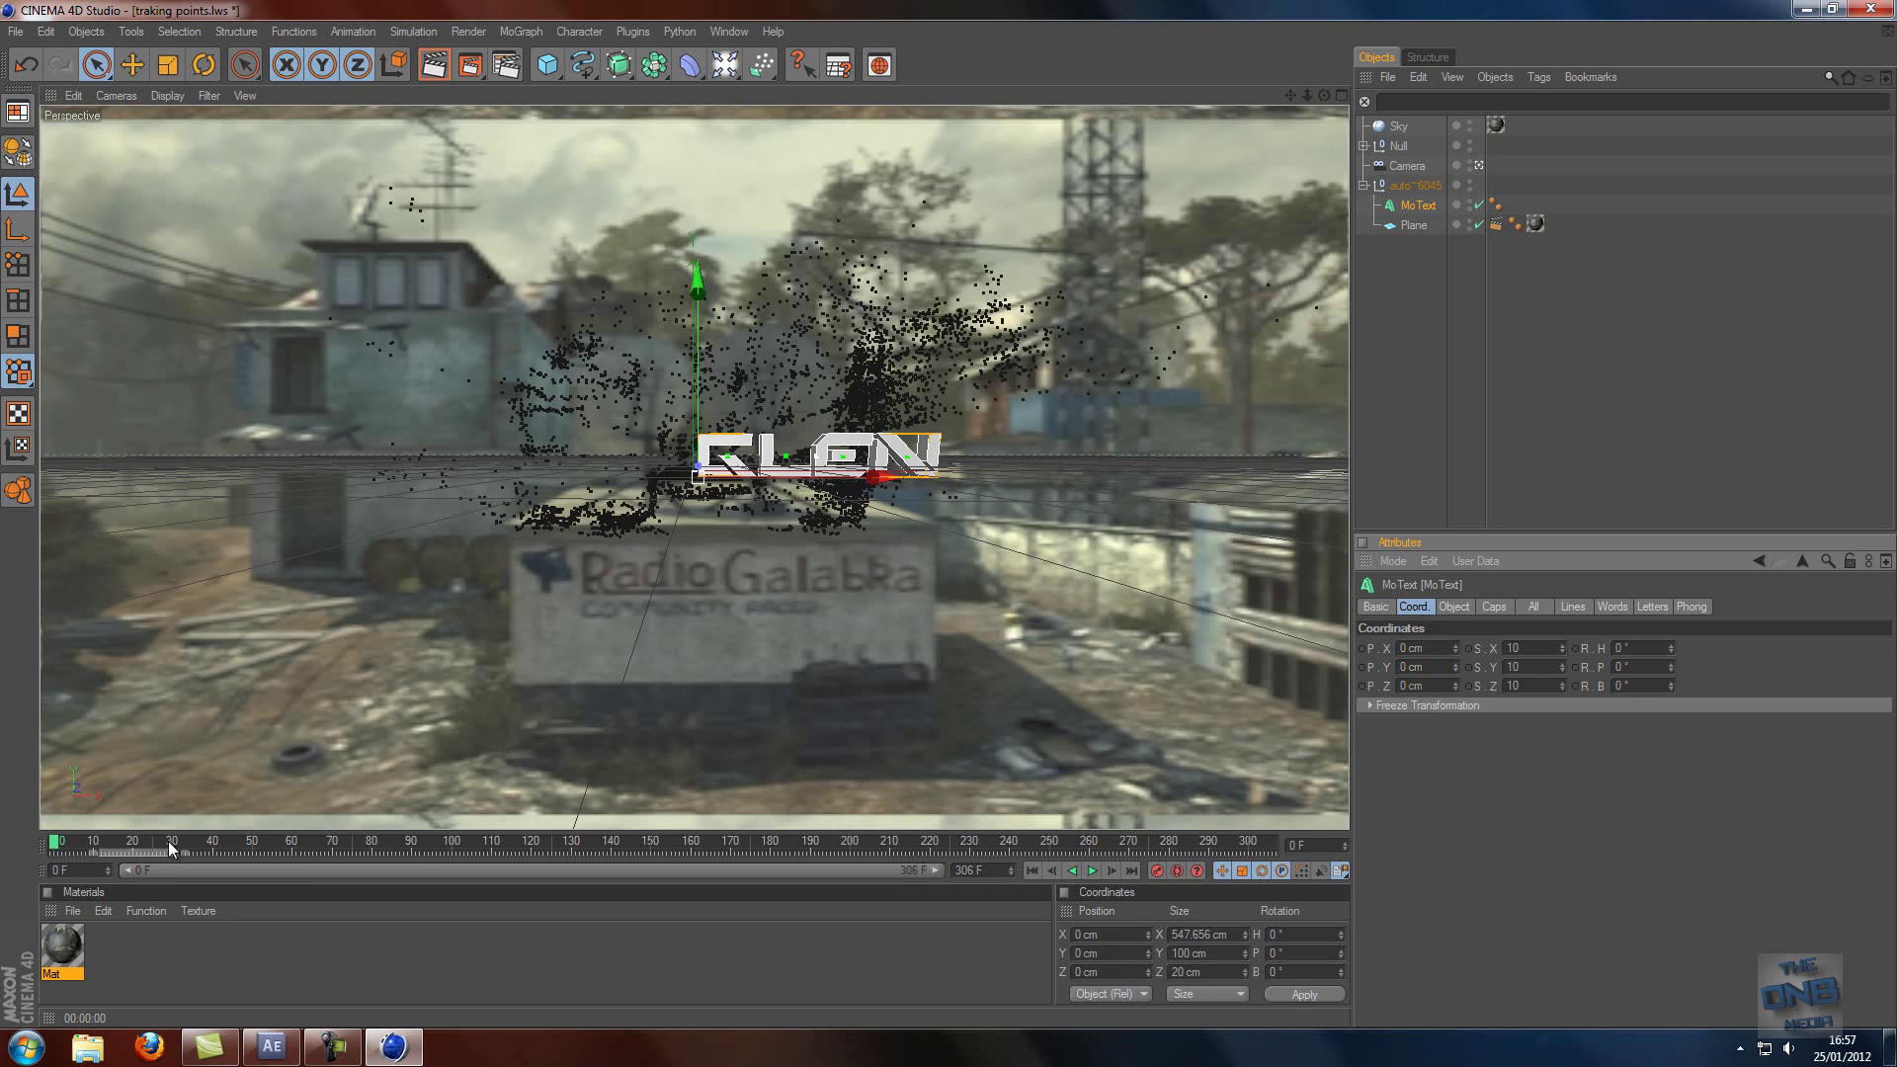
- Check the track at frame 29, return to frame 0, and scale the Glen text down
left_click(170, 848)
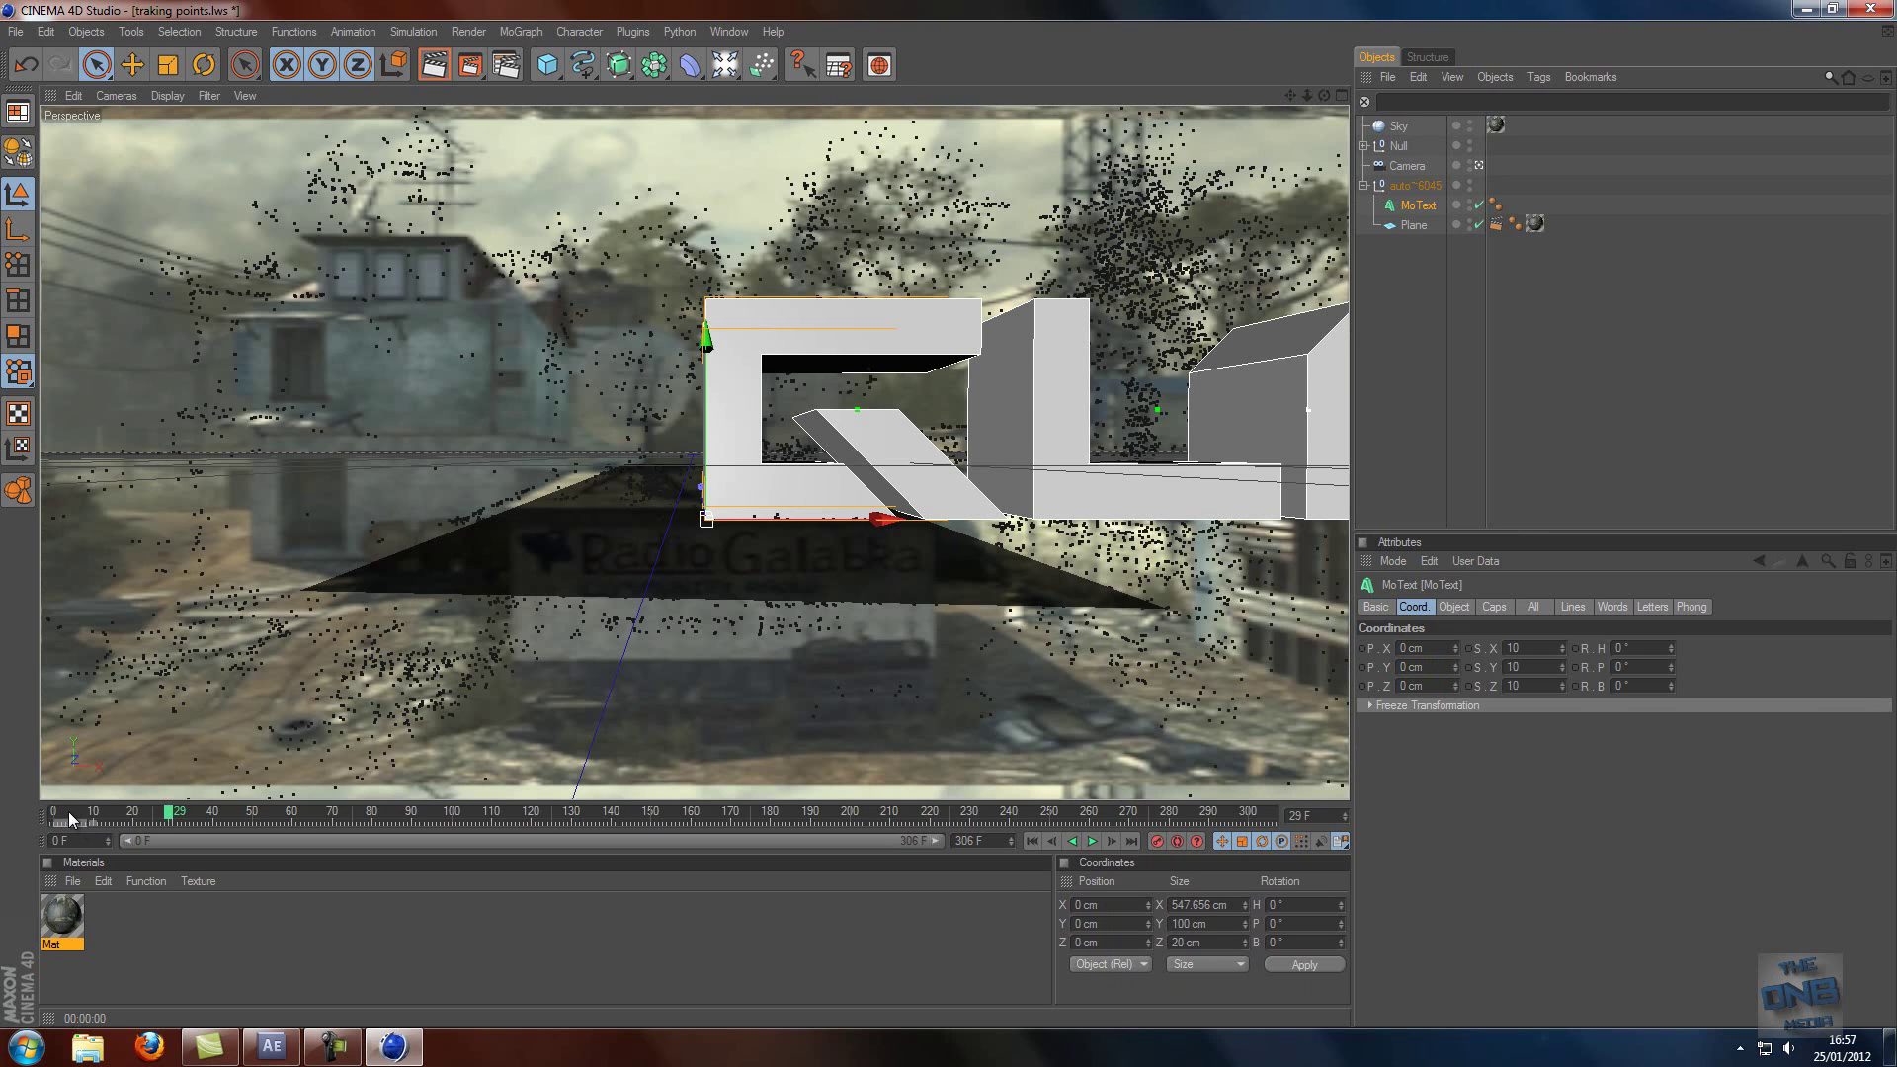
left_click_drag(68, 810, 40, 810)
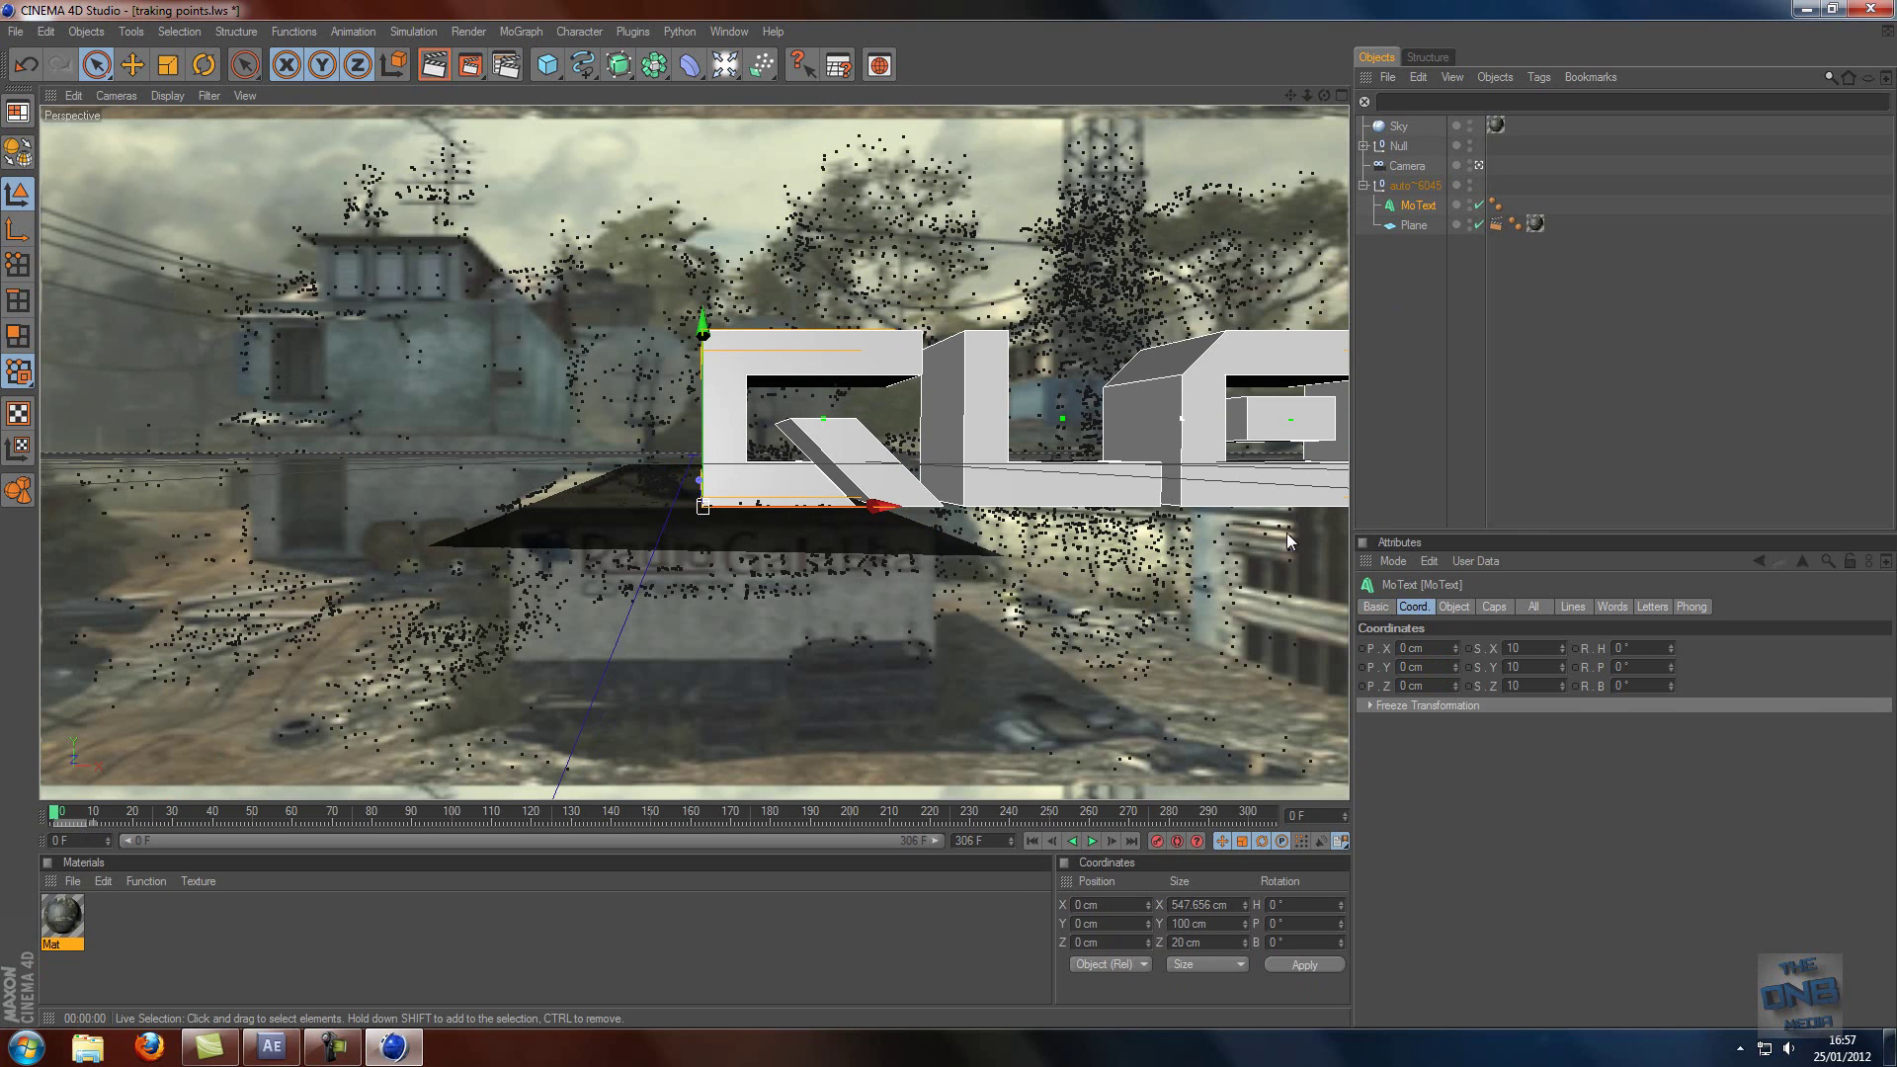
left_click(1375, 607)
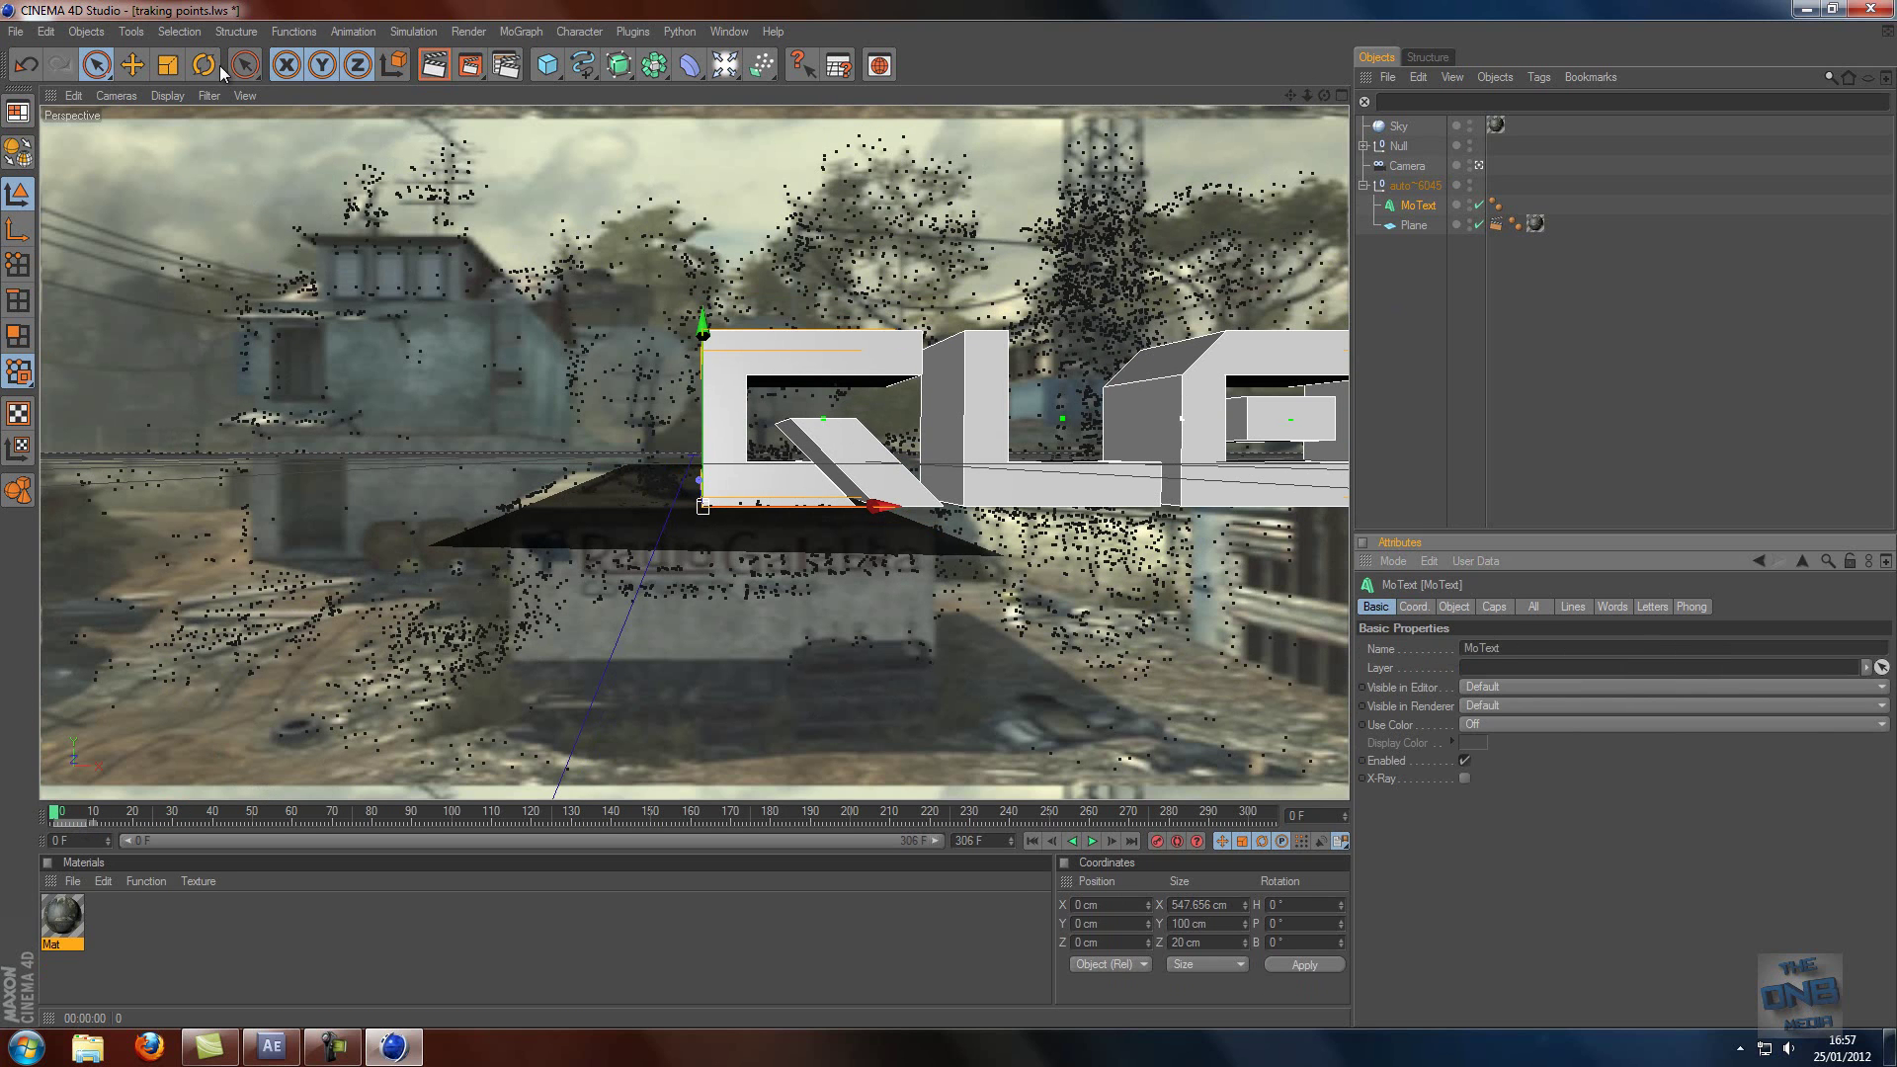
left_click(168, 65)
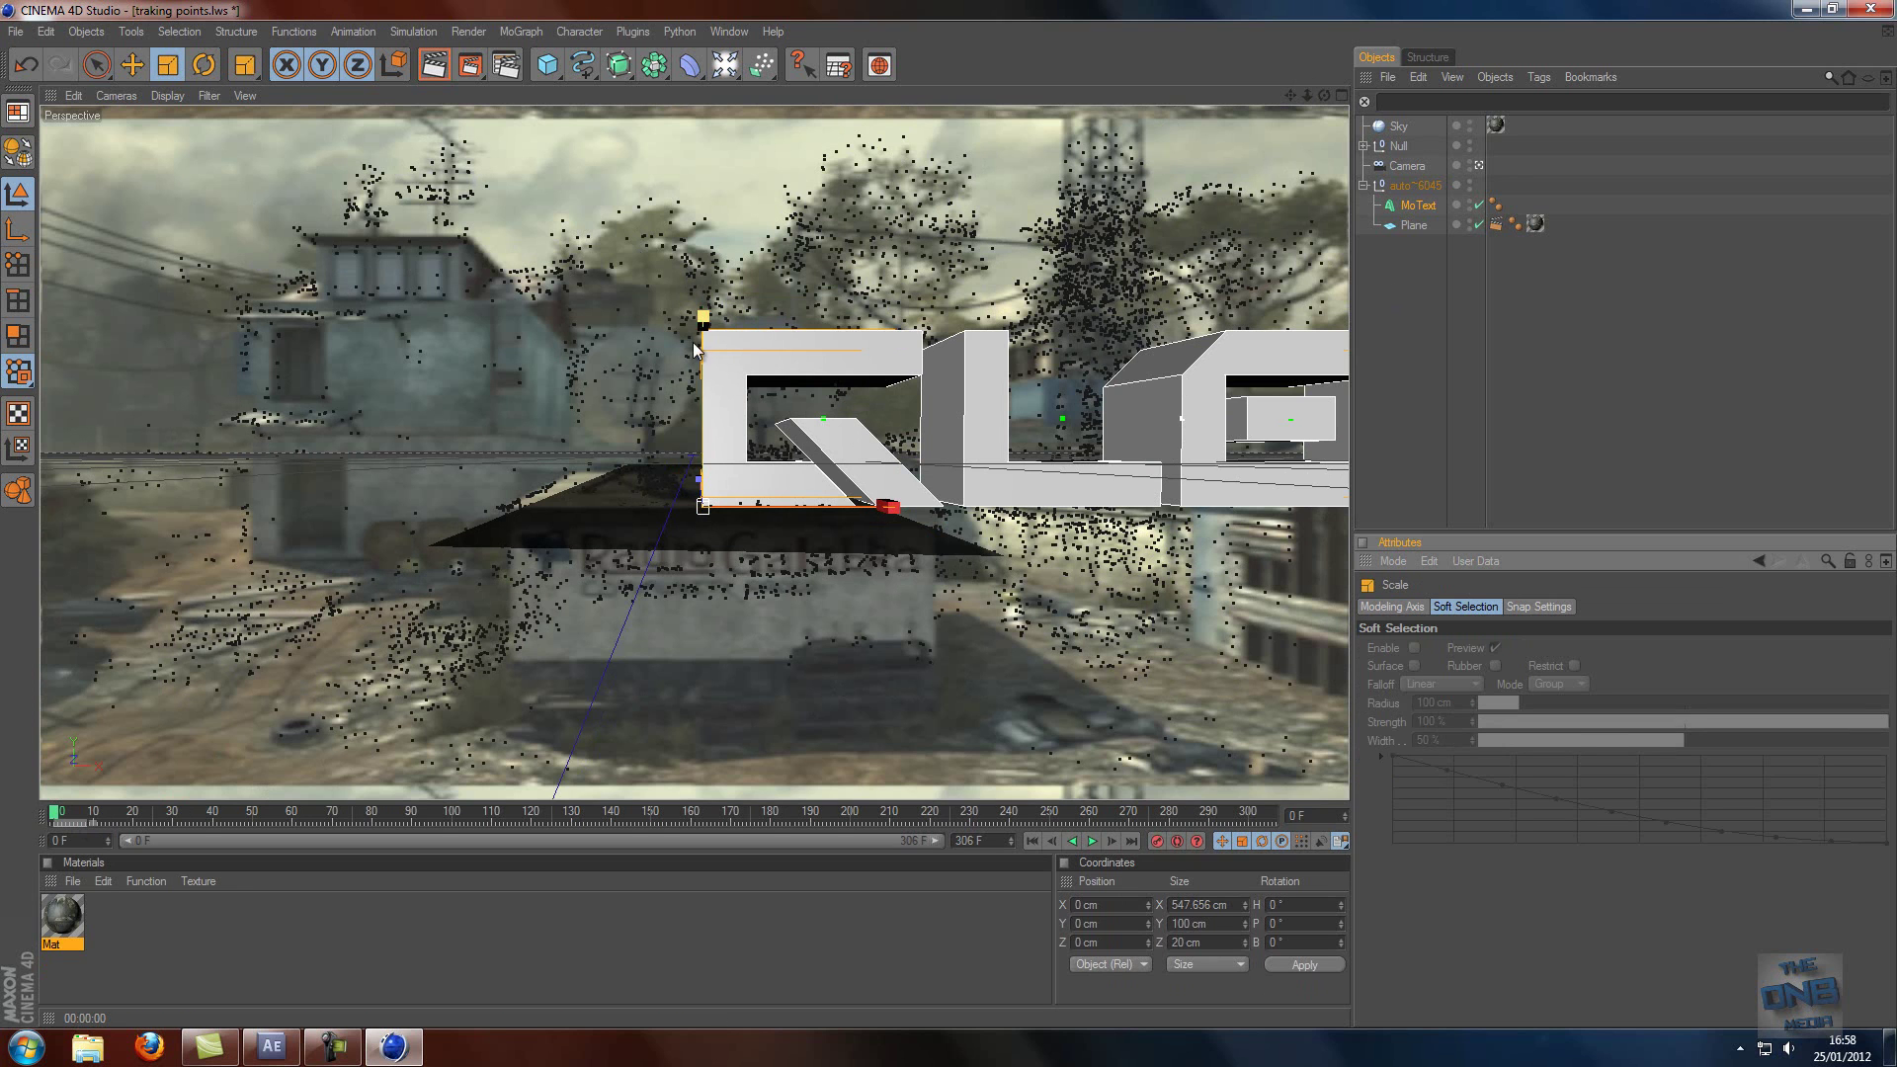
left_click_drag(703, 318, 948, 516)
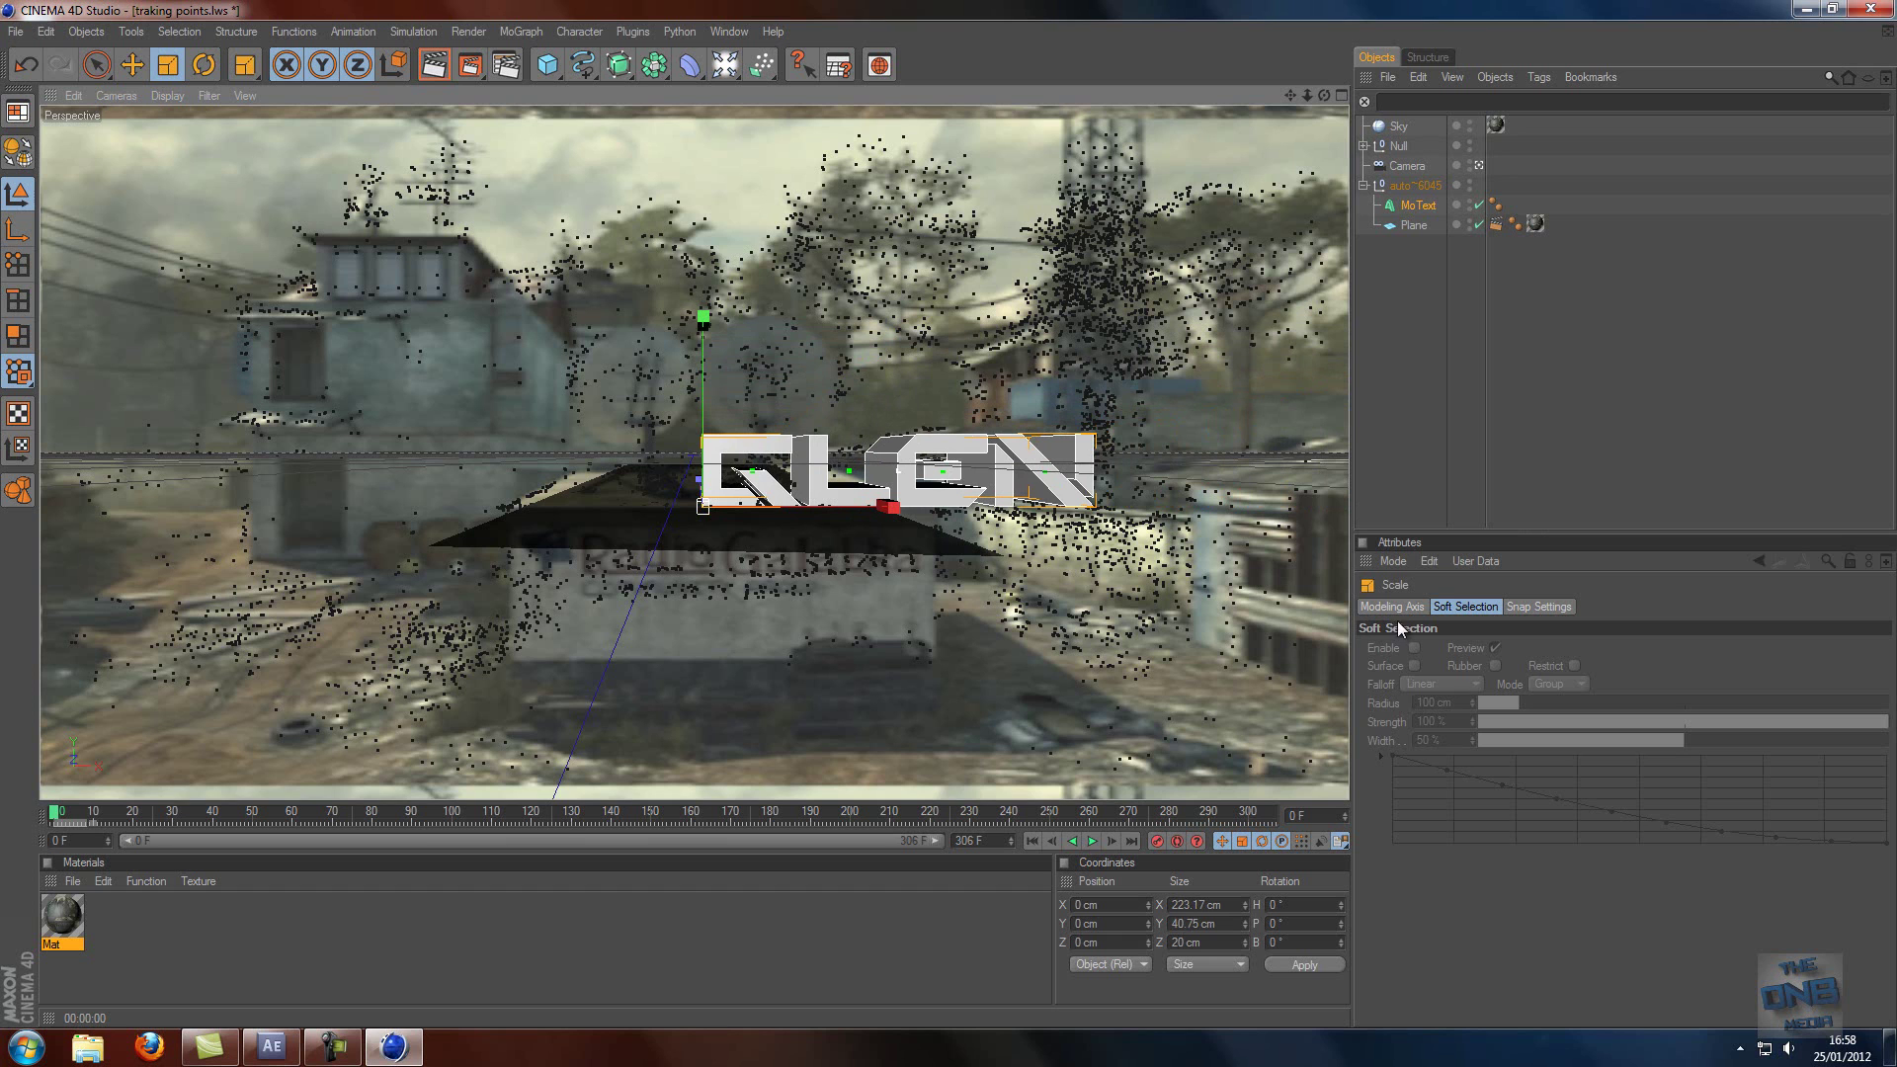
- Change the MoText alignment from Left to Middle
left_click(1421, 205)
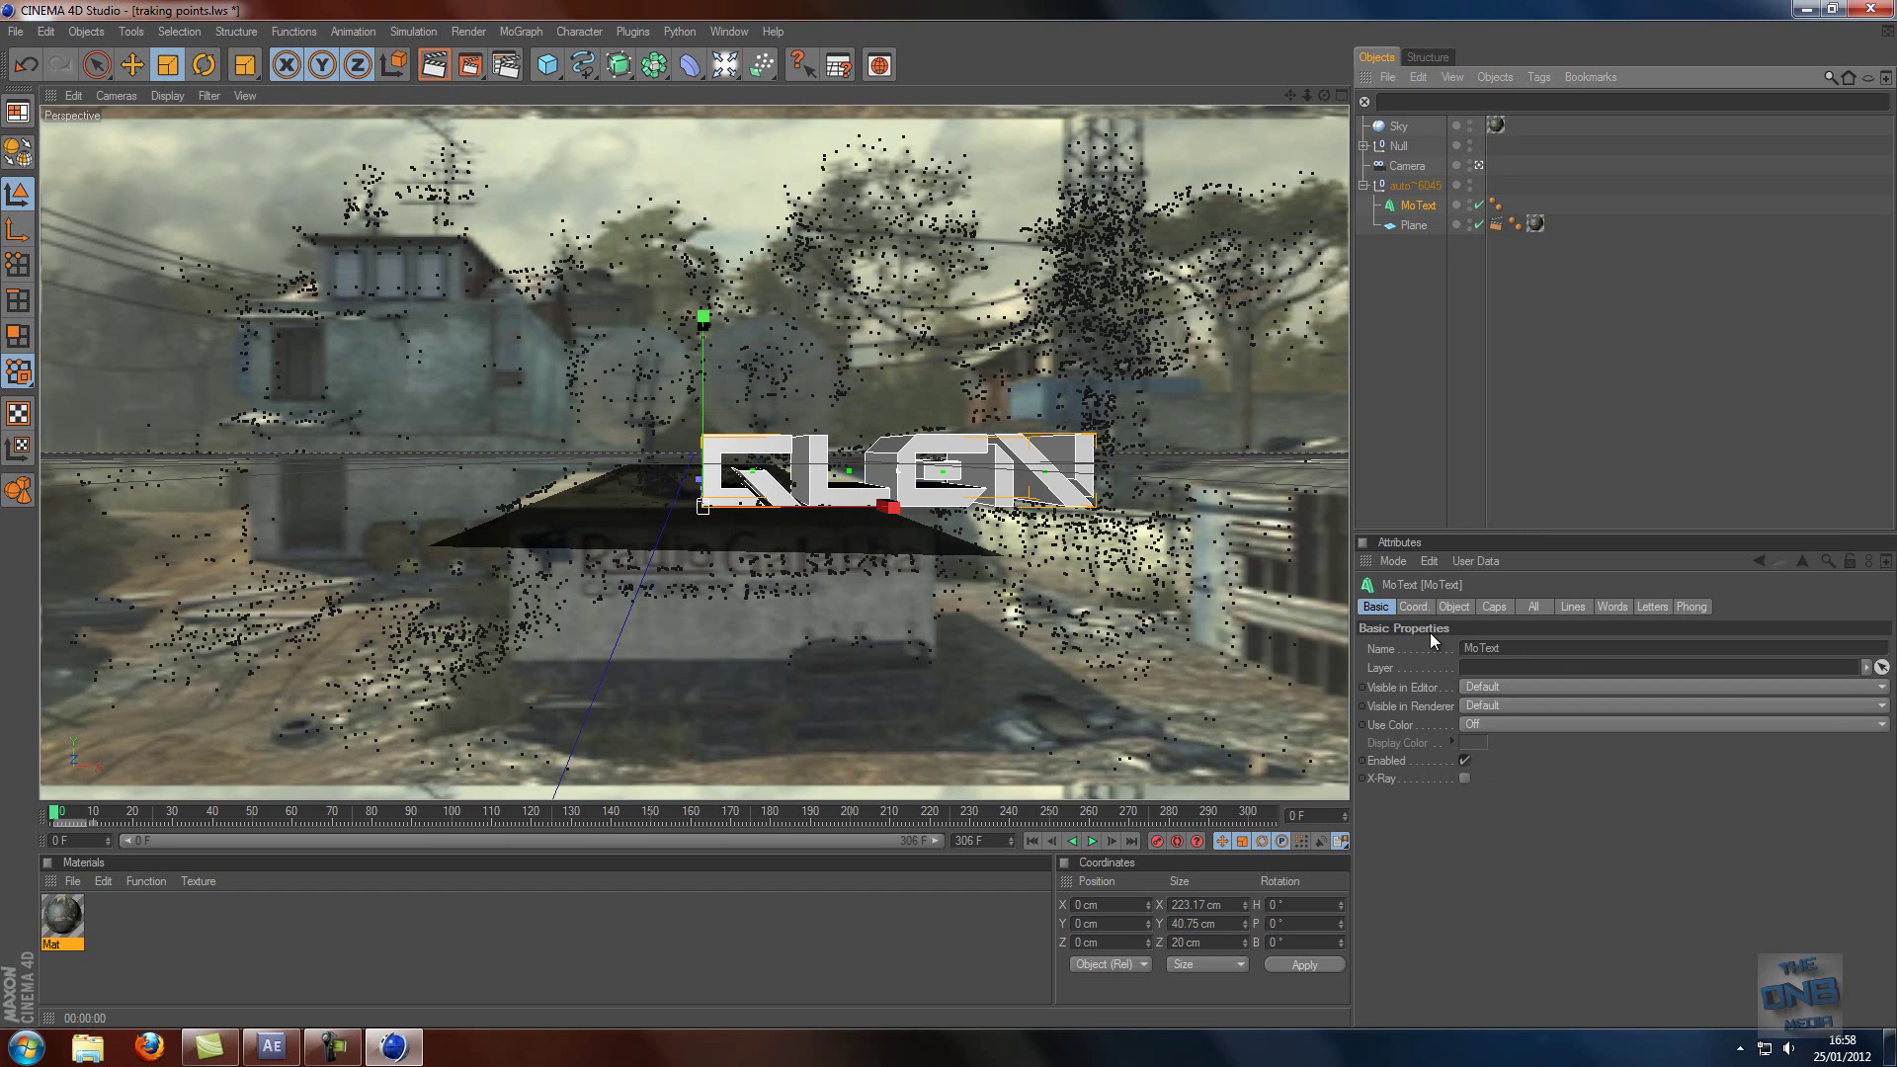
left_click(1456, 607)
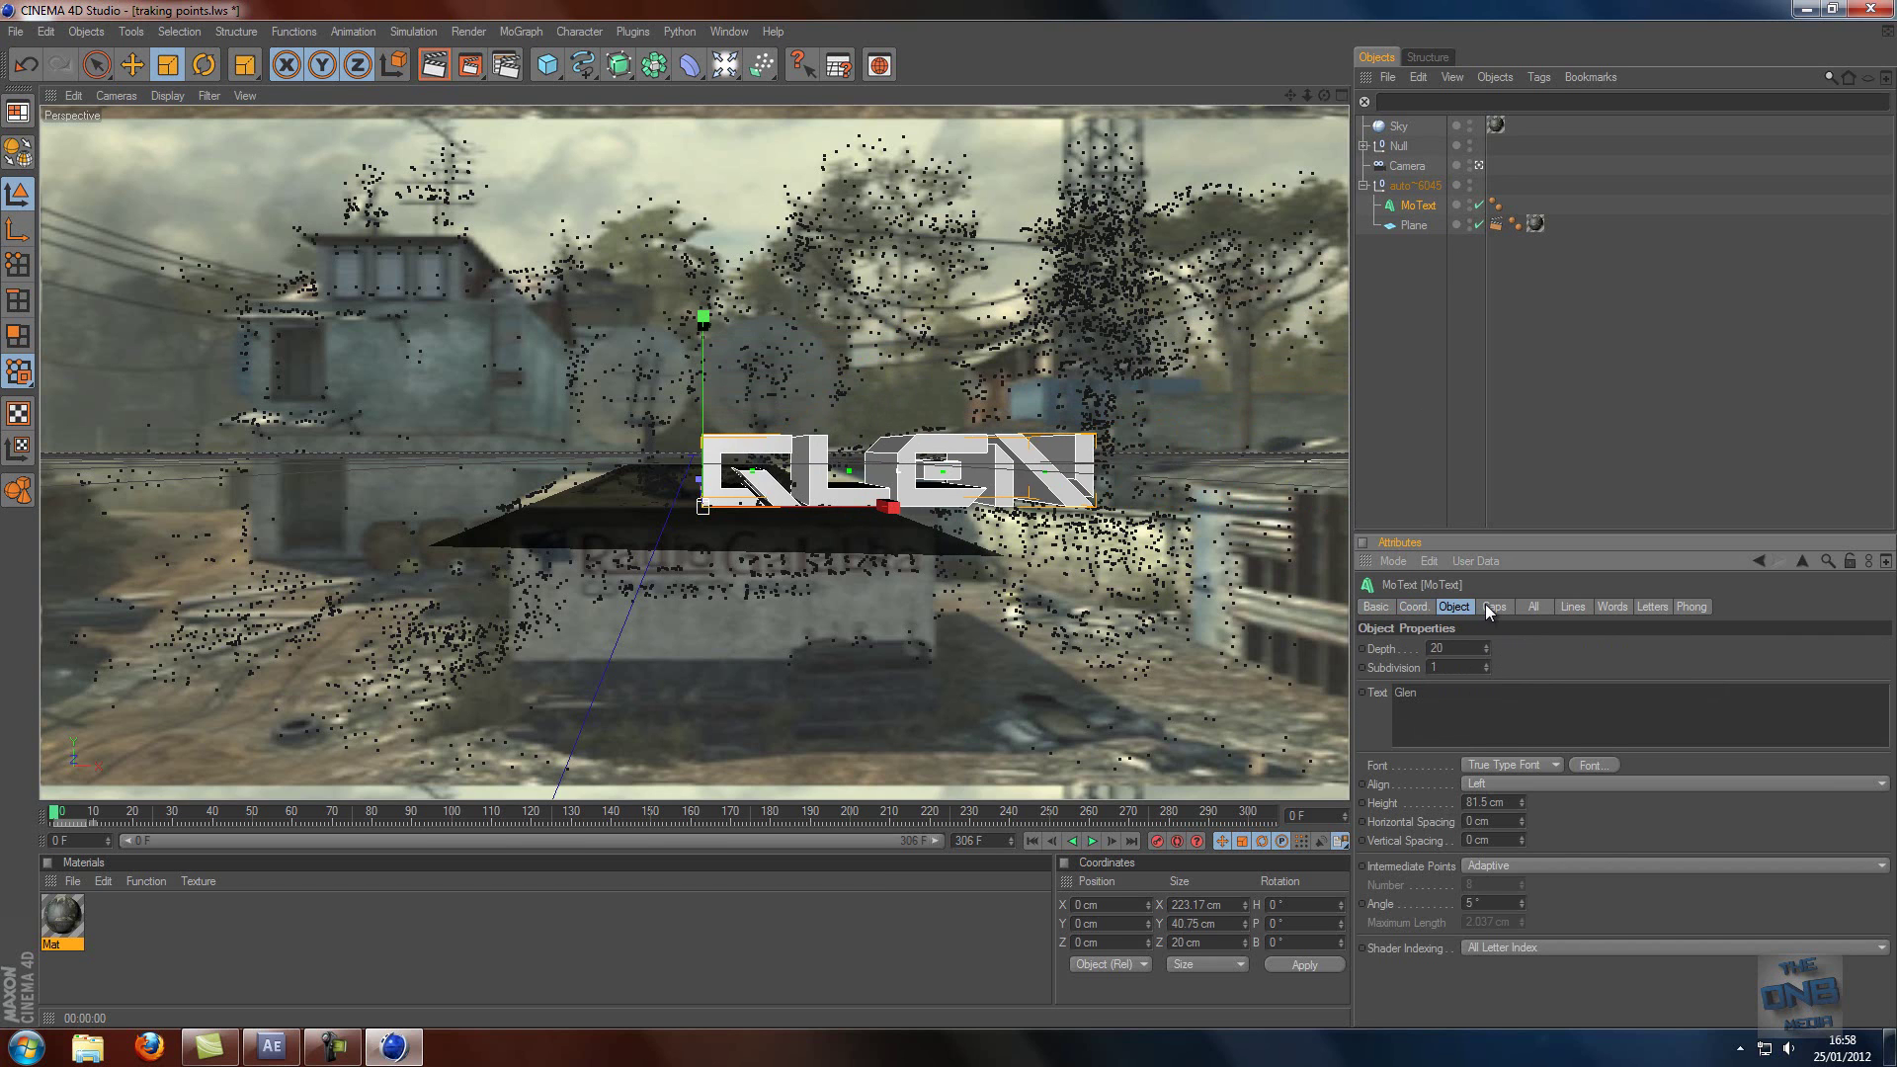
left_click(1493, 782)
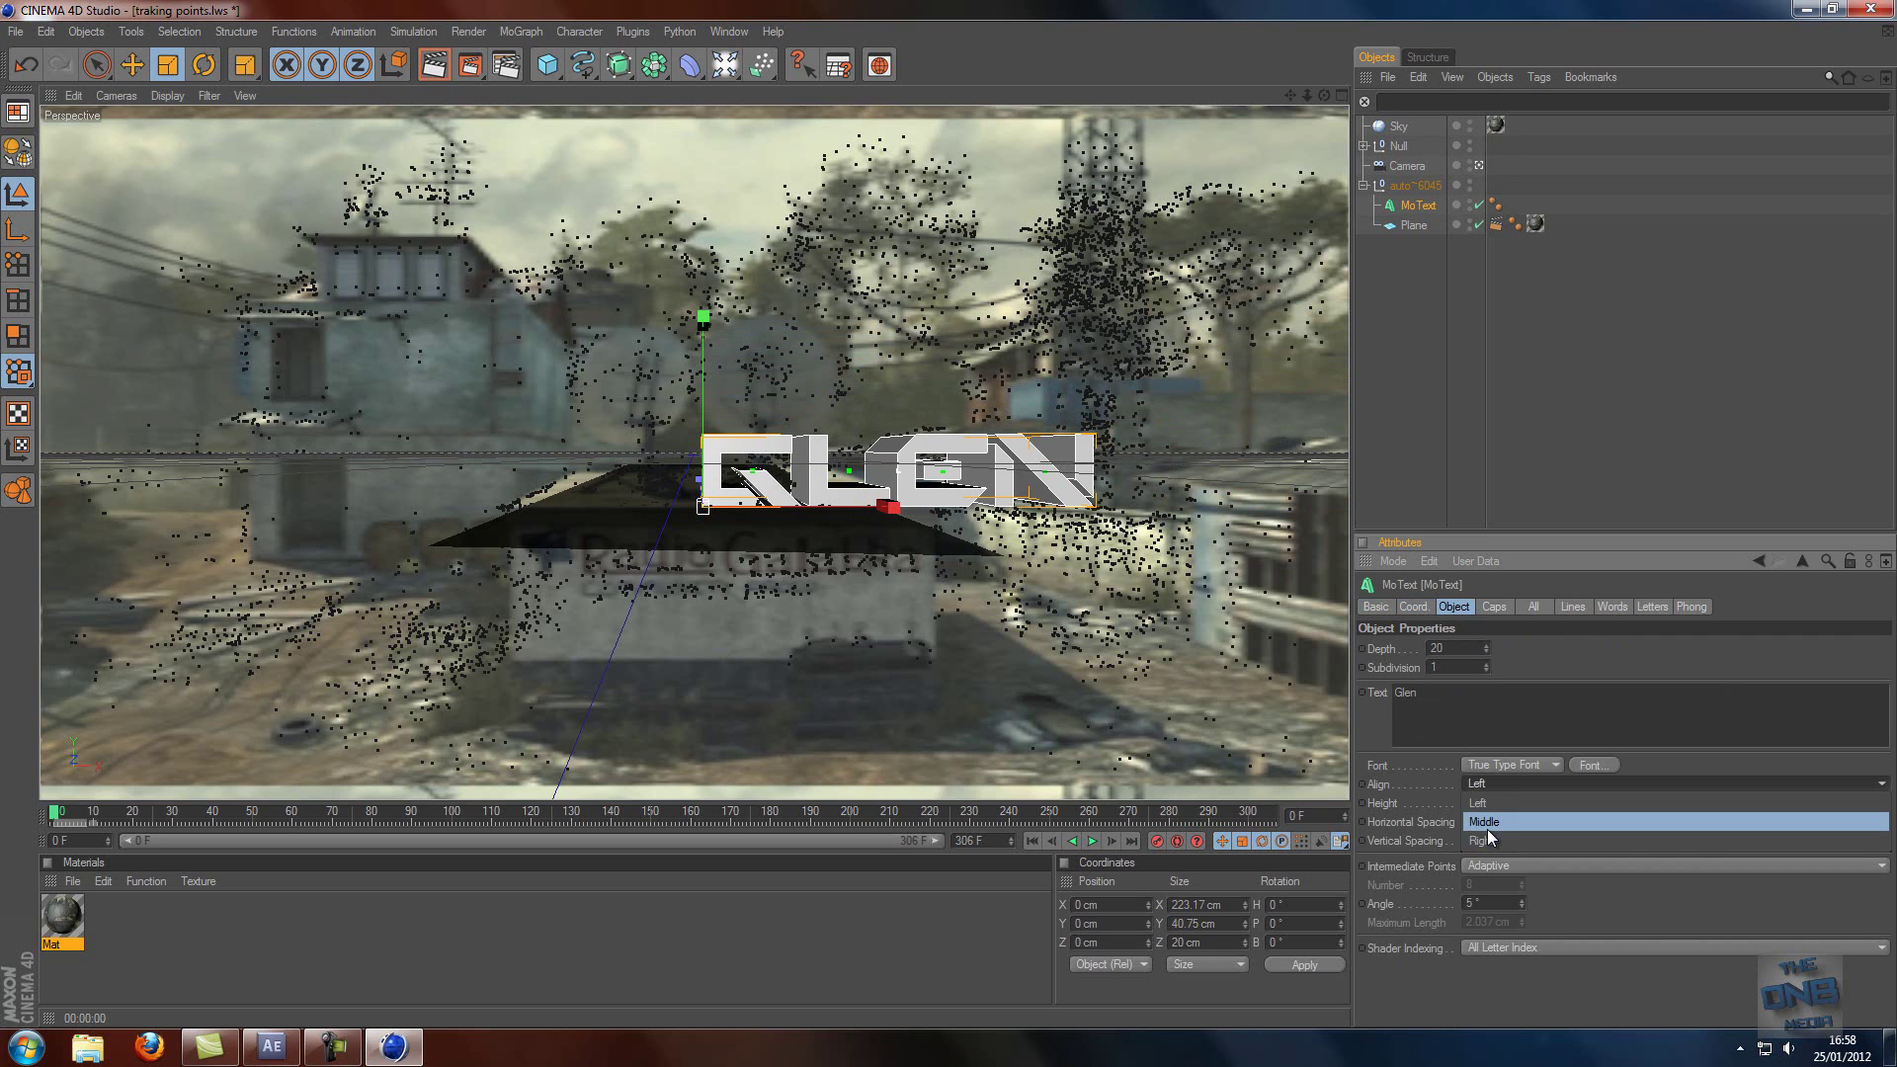
left_click(1486, 826)
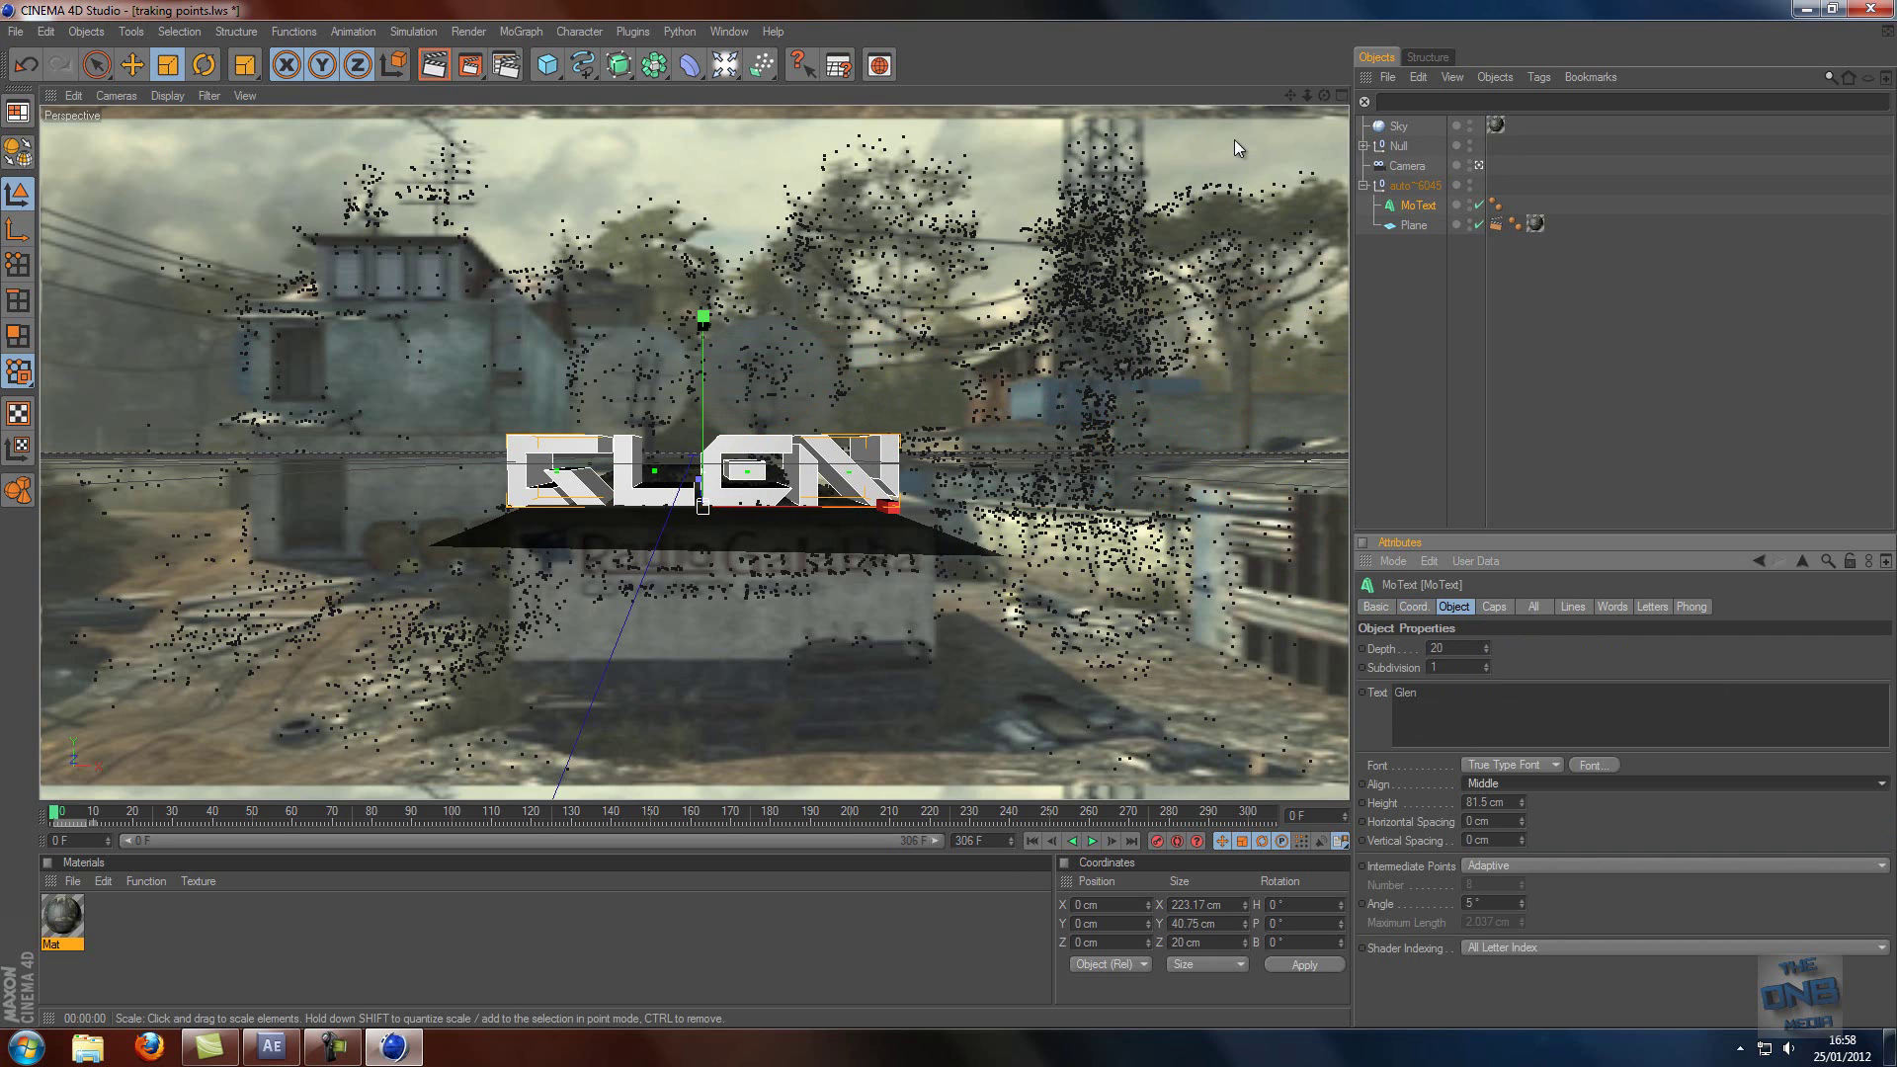
- Render a quick preview of the current view, then select the MoText object
left_click(432, 65)
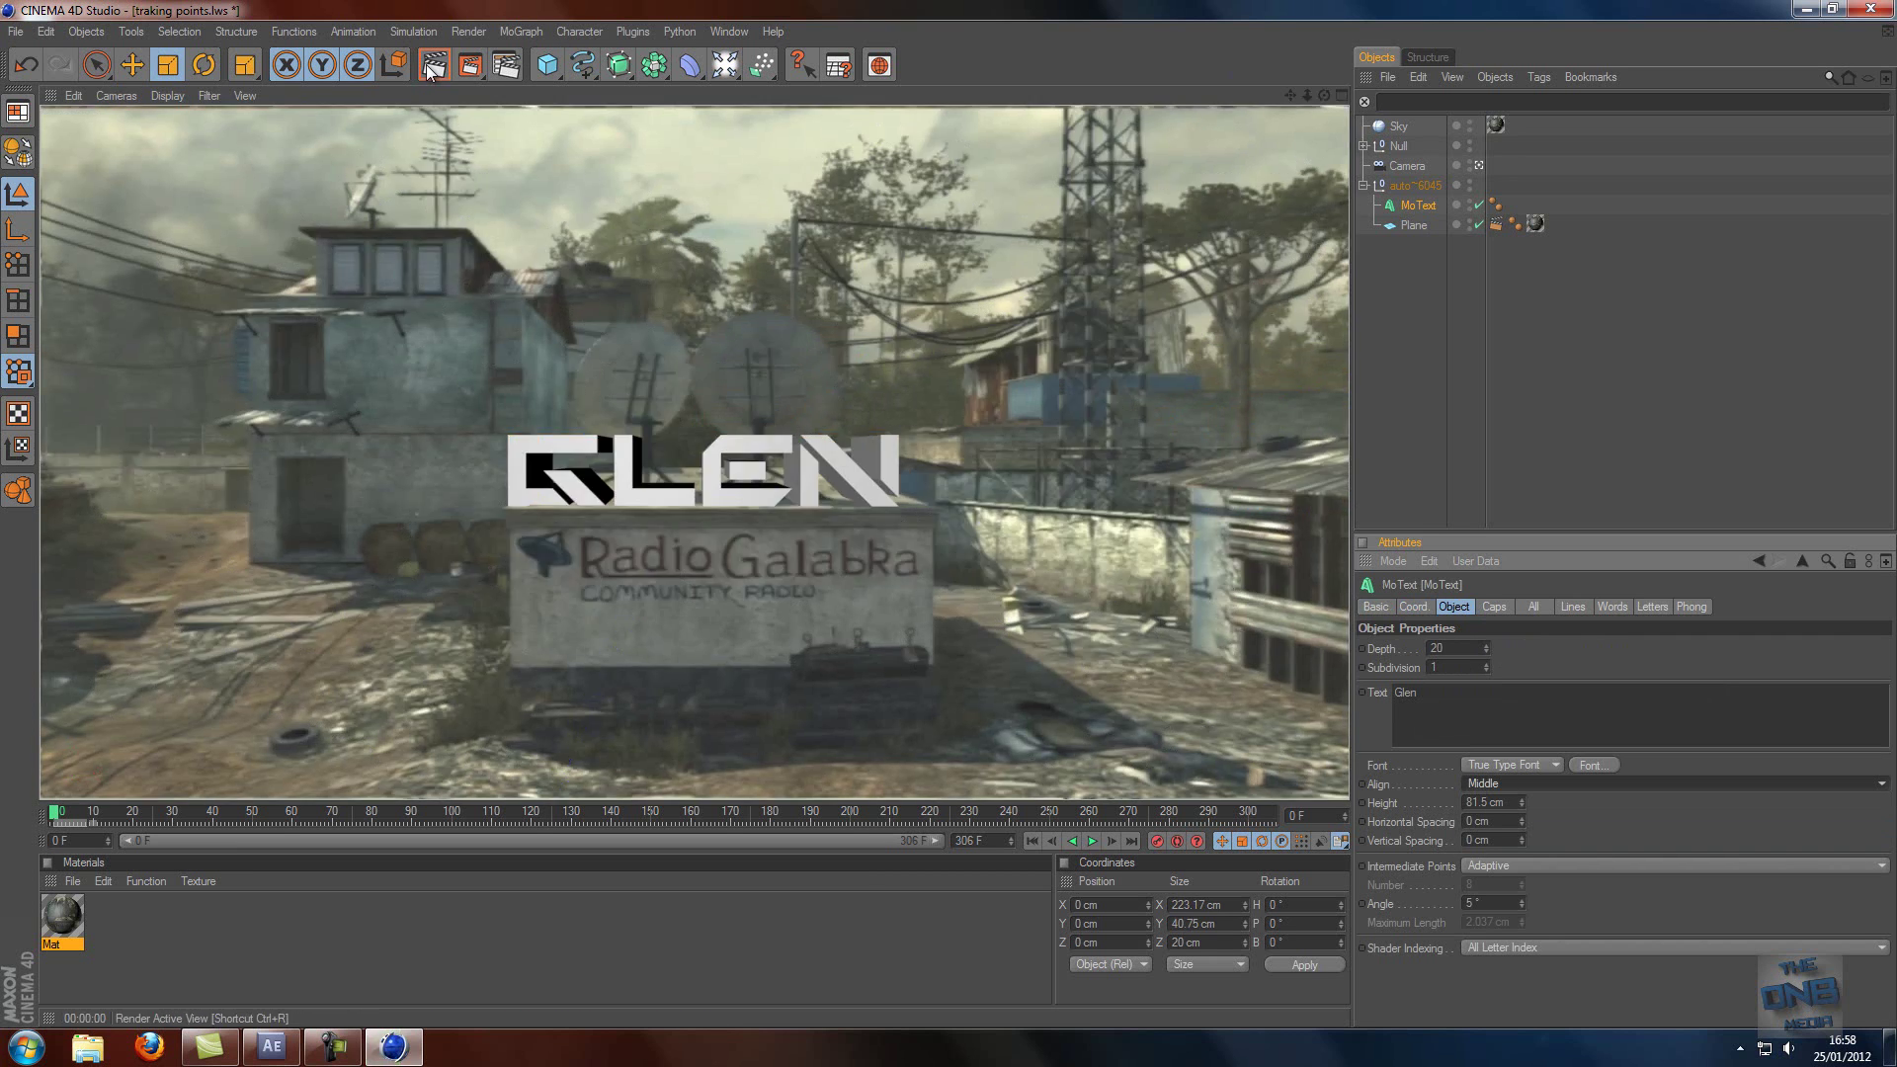
left_click(1470, 437)
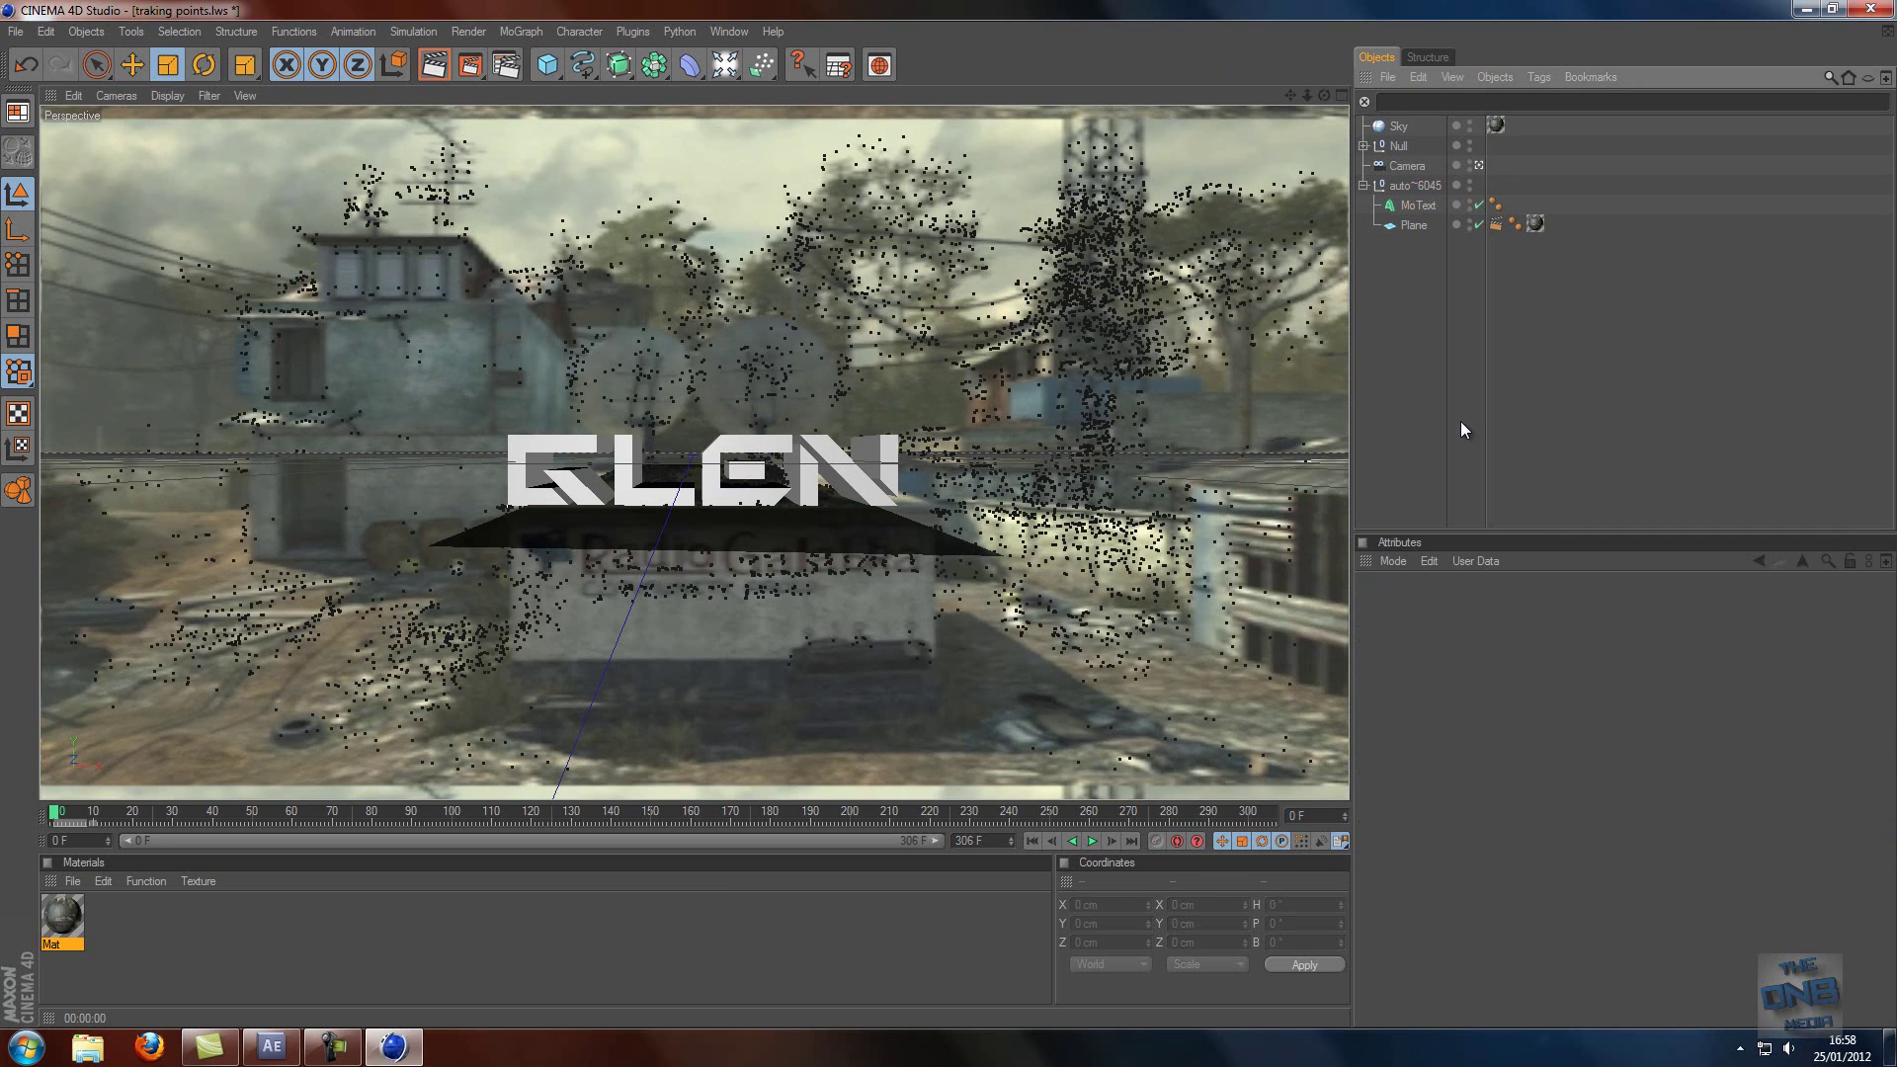
left_click(1412, 205)
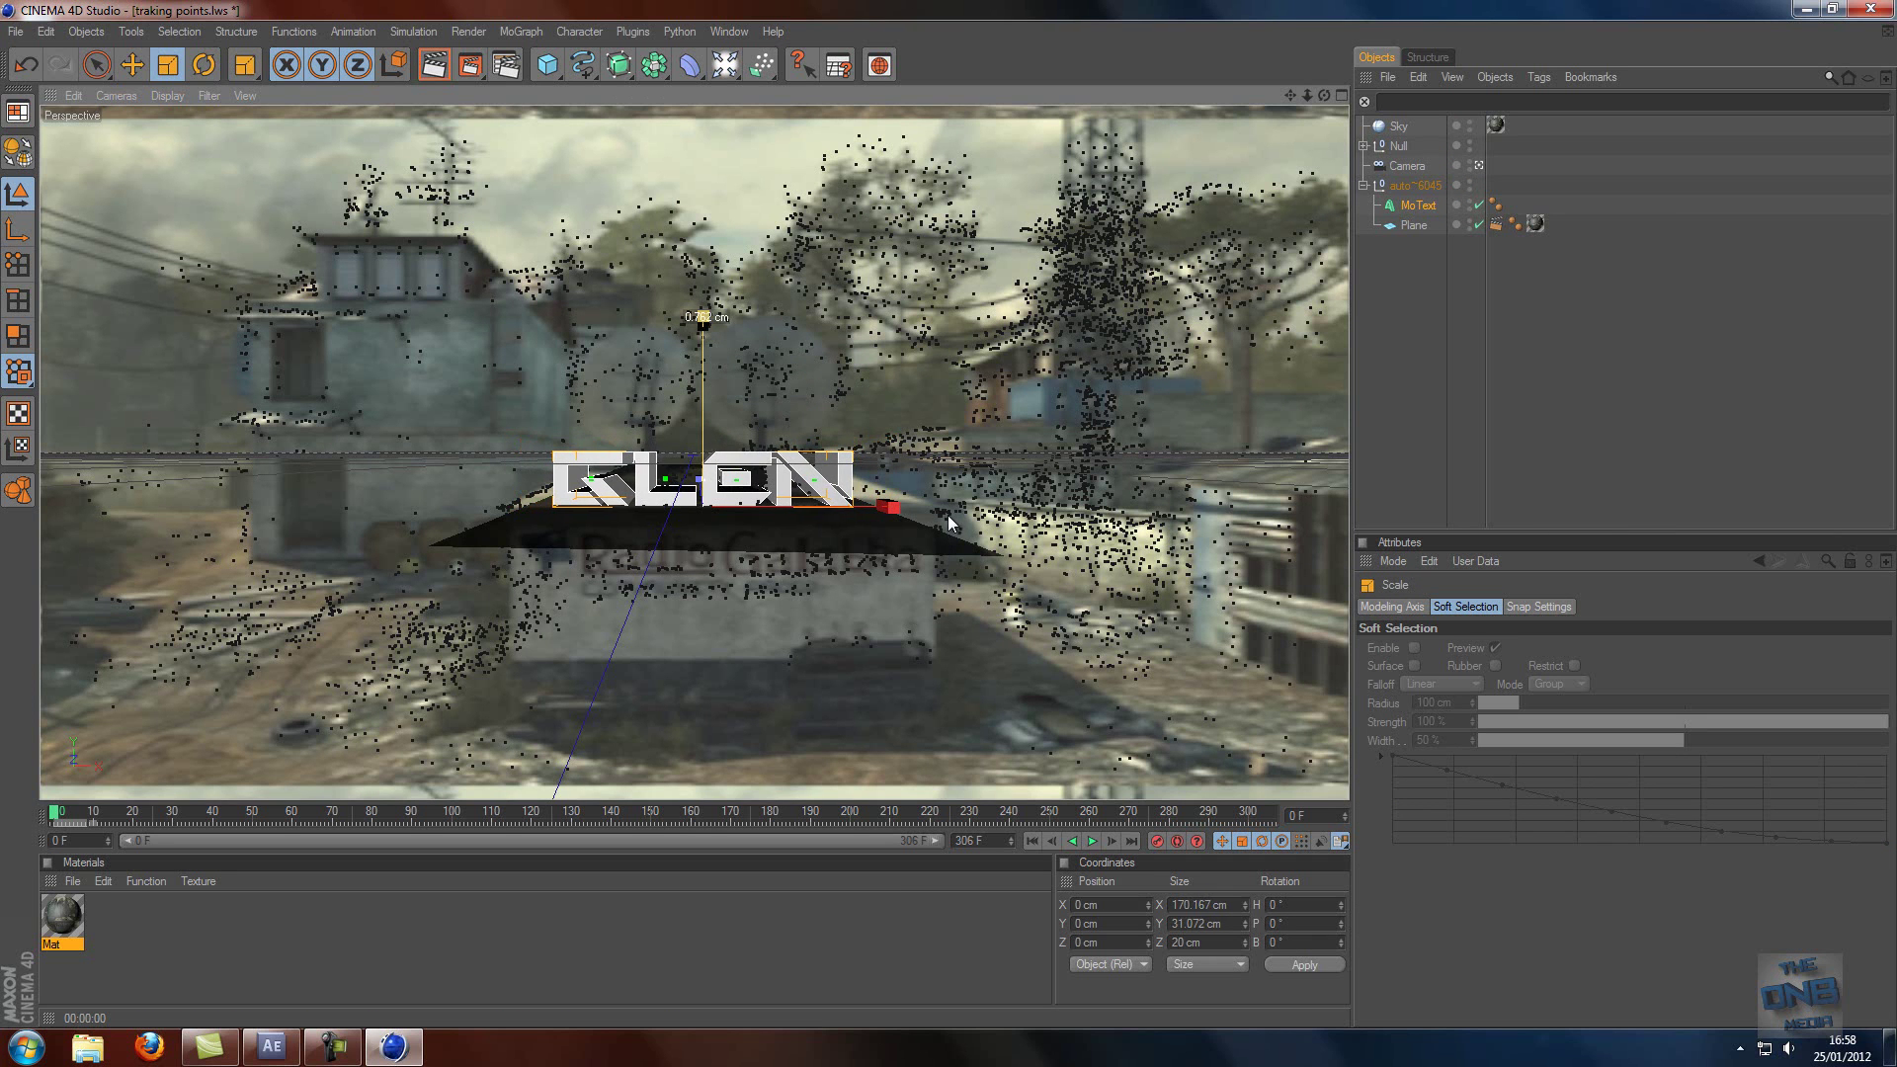
left_click(1414, 207)
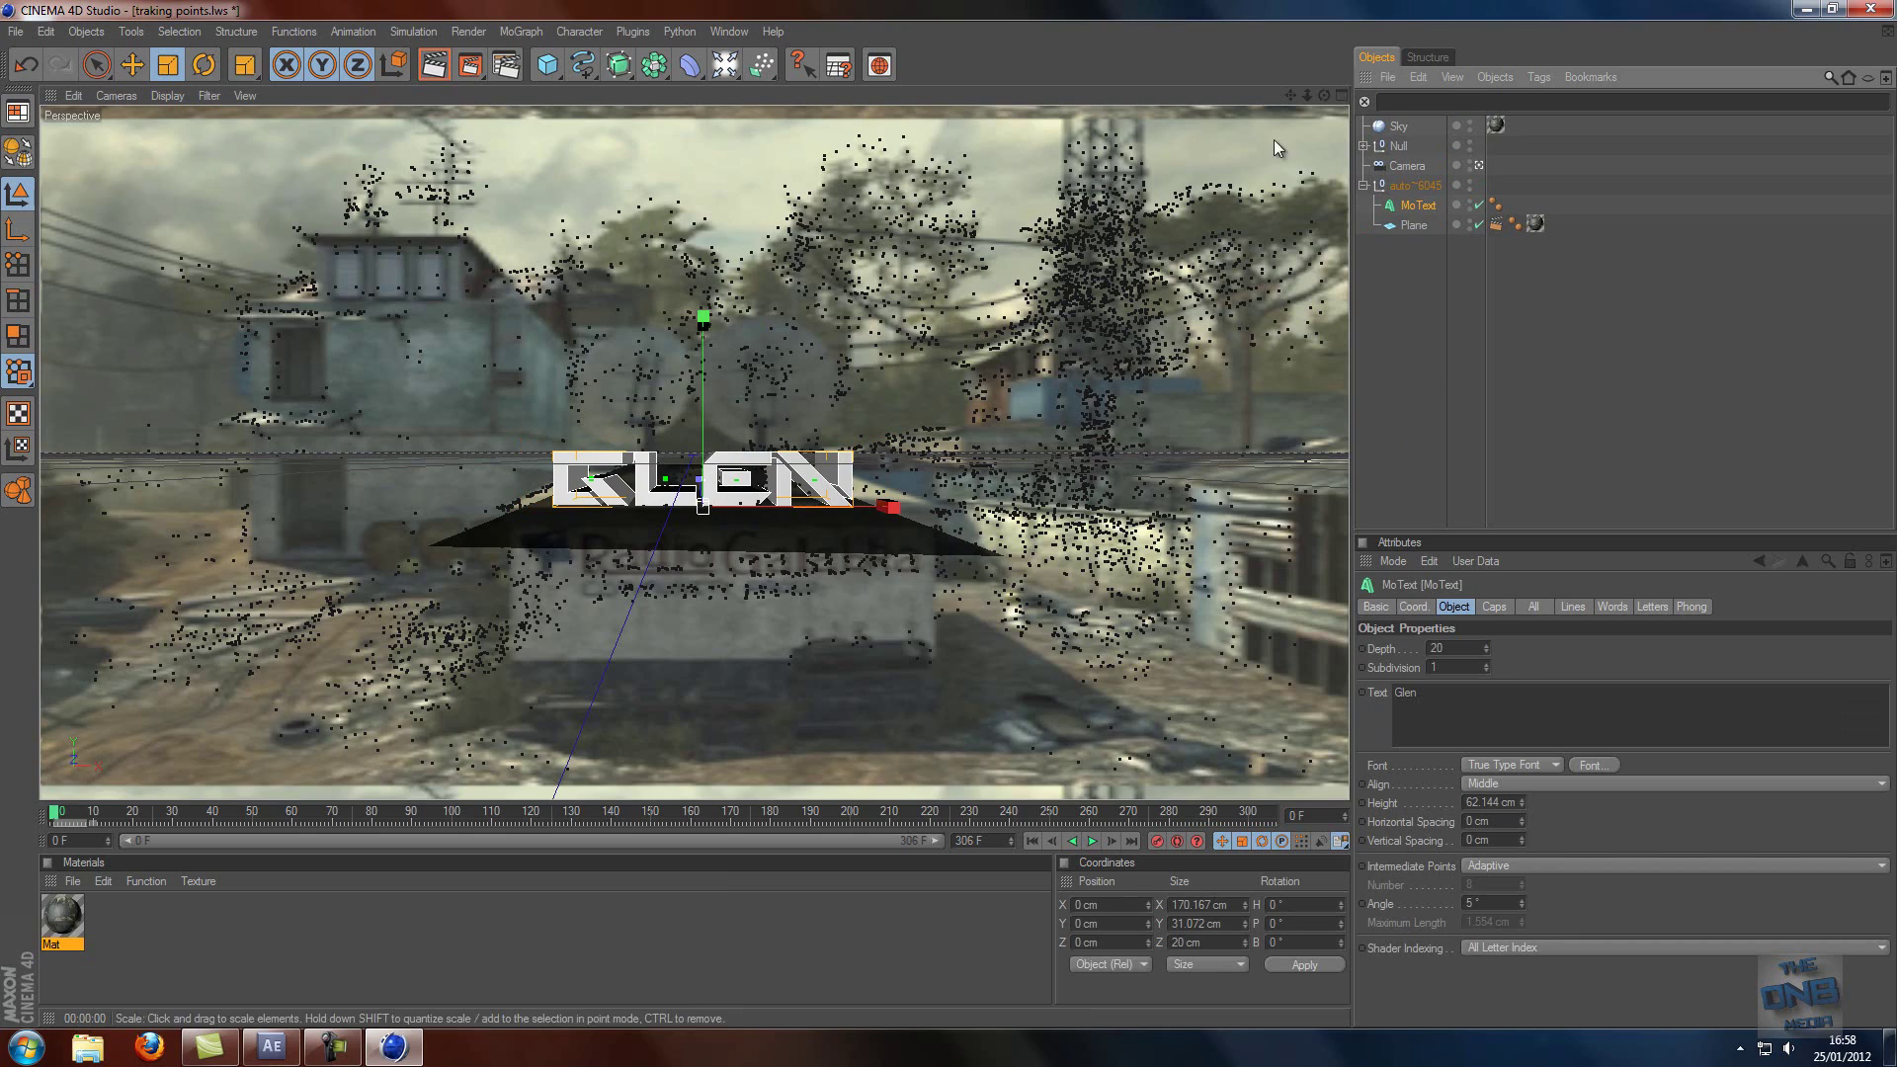
- Scale the Glen text down to about 149 cm wide and move it along Z to 174.5 cm
left_click_drag(1321, 97, 733, 483)
left_click_drag(524, 504, 950, 514)
left_click(132, 64)
left_click_drag(524, 504, 492, 506)
left_click_drag(1329, 102, 861, 126)
- Scrub the tracked camera over early frames, render a check, and bring up the light types
mouse_move(56, 815)
left_mouse_down()
mouse_move(955, 777)
mouse_move(55, 805)
left_mouse_up()
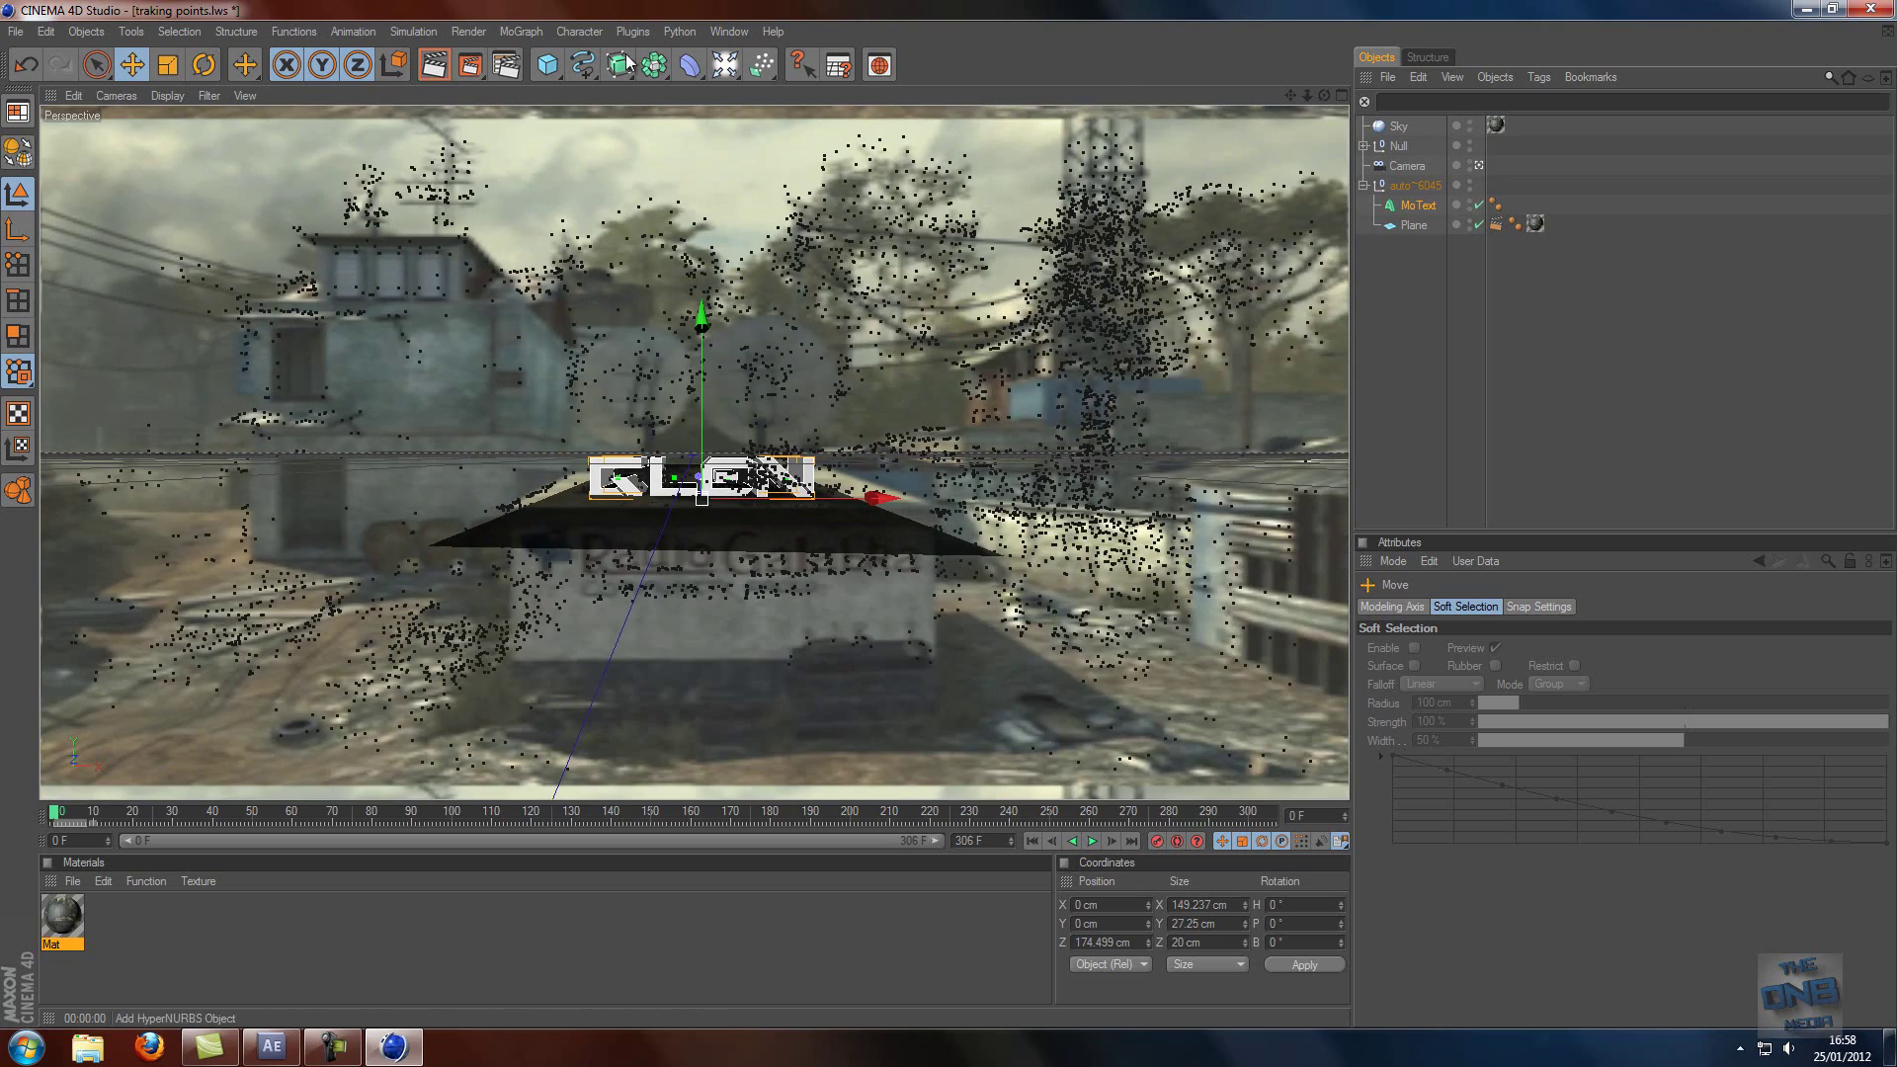
left_click(441, 64)
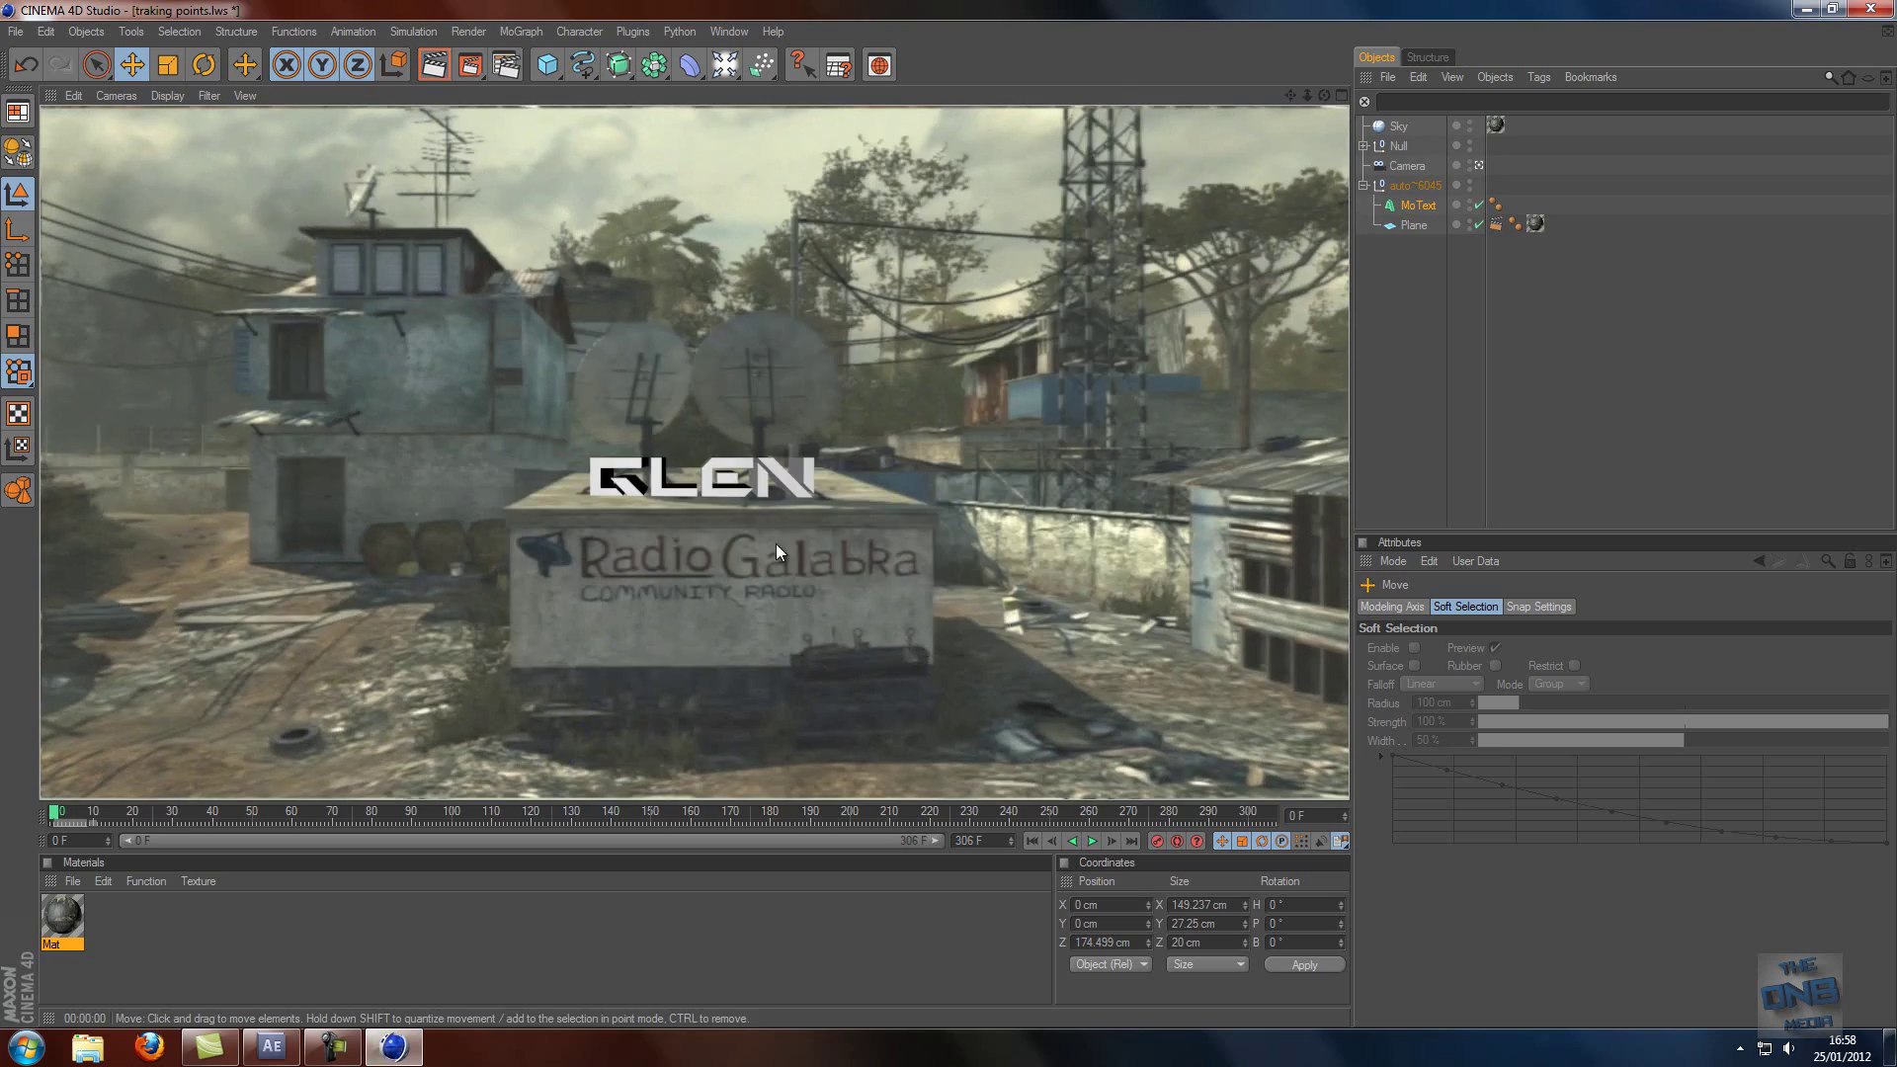
left_click(1449, 357)
left_click(728, 67)
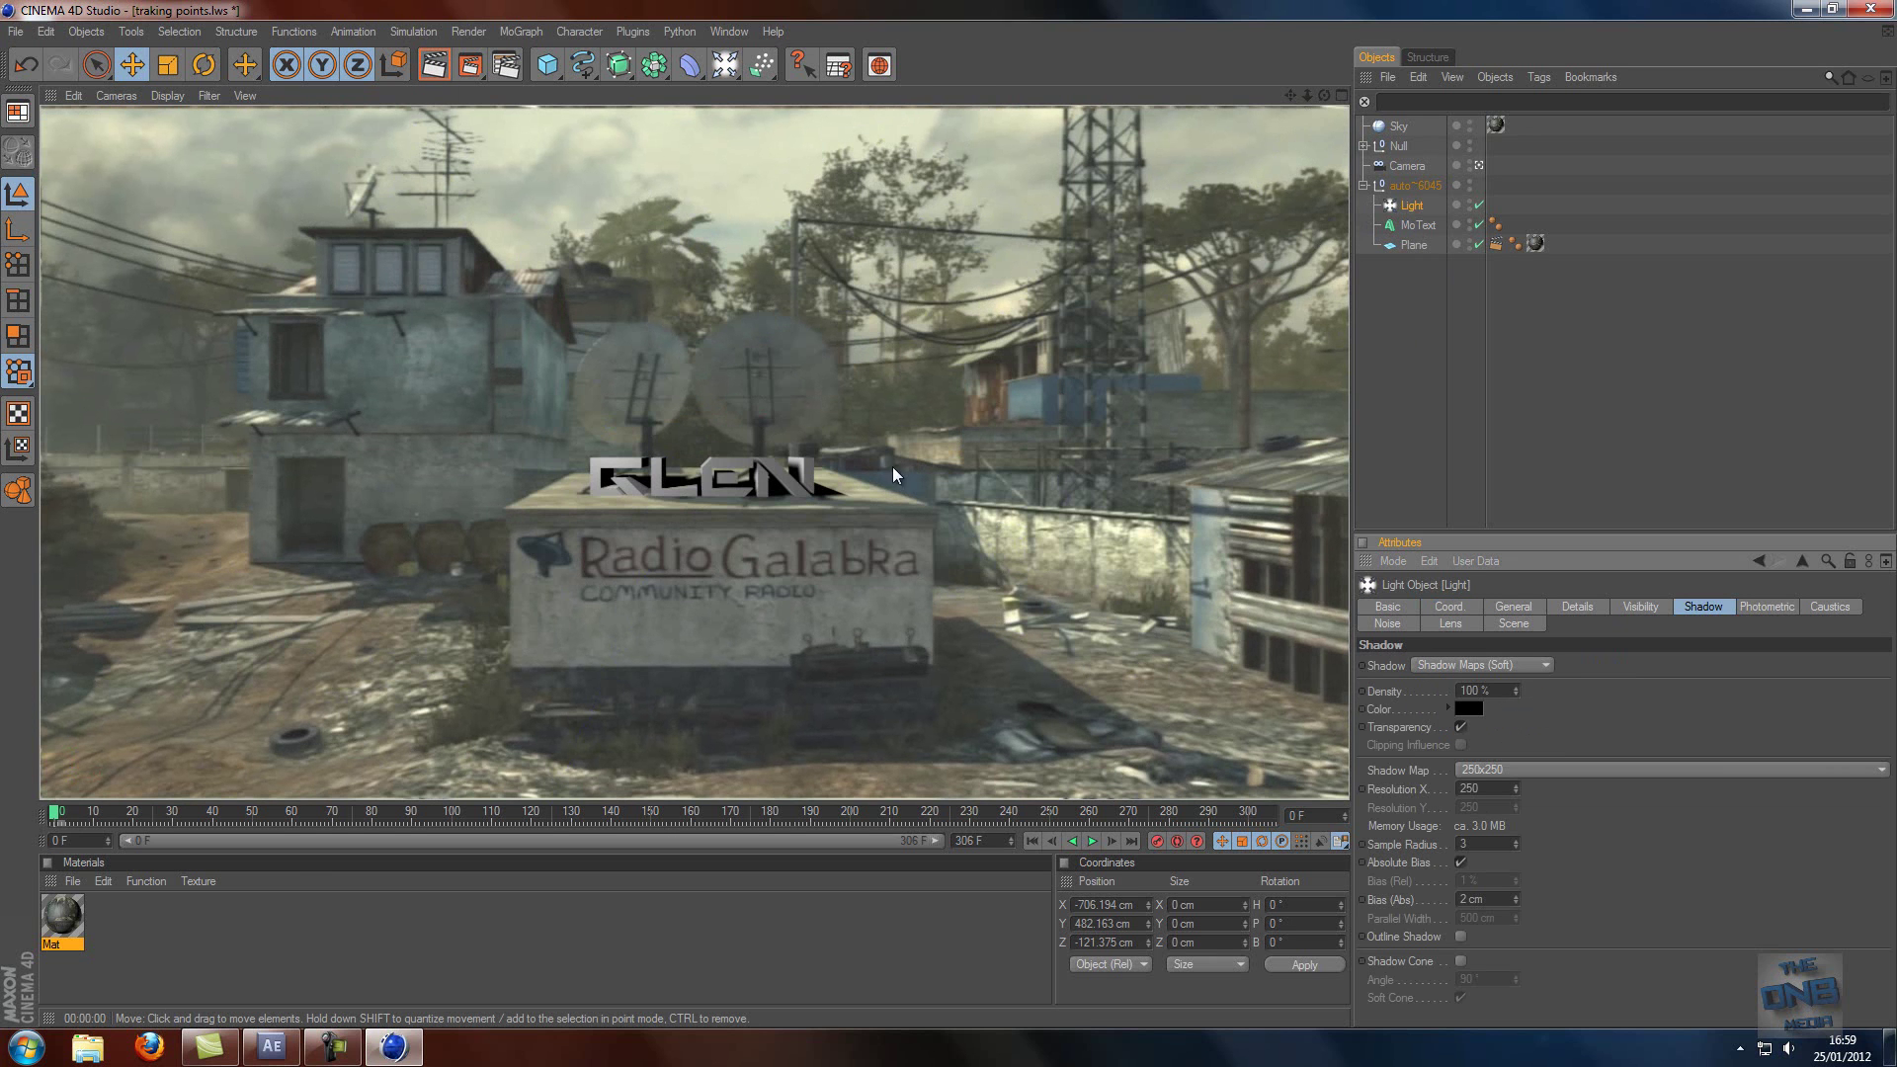
- Select the ground Plane object
left_click(1412, 244)
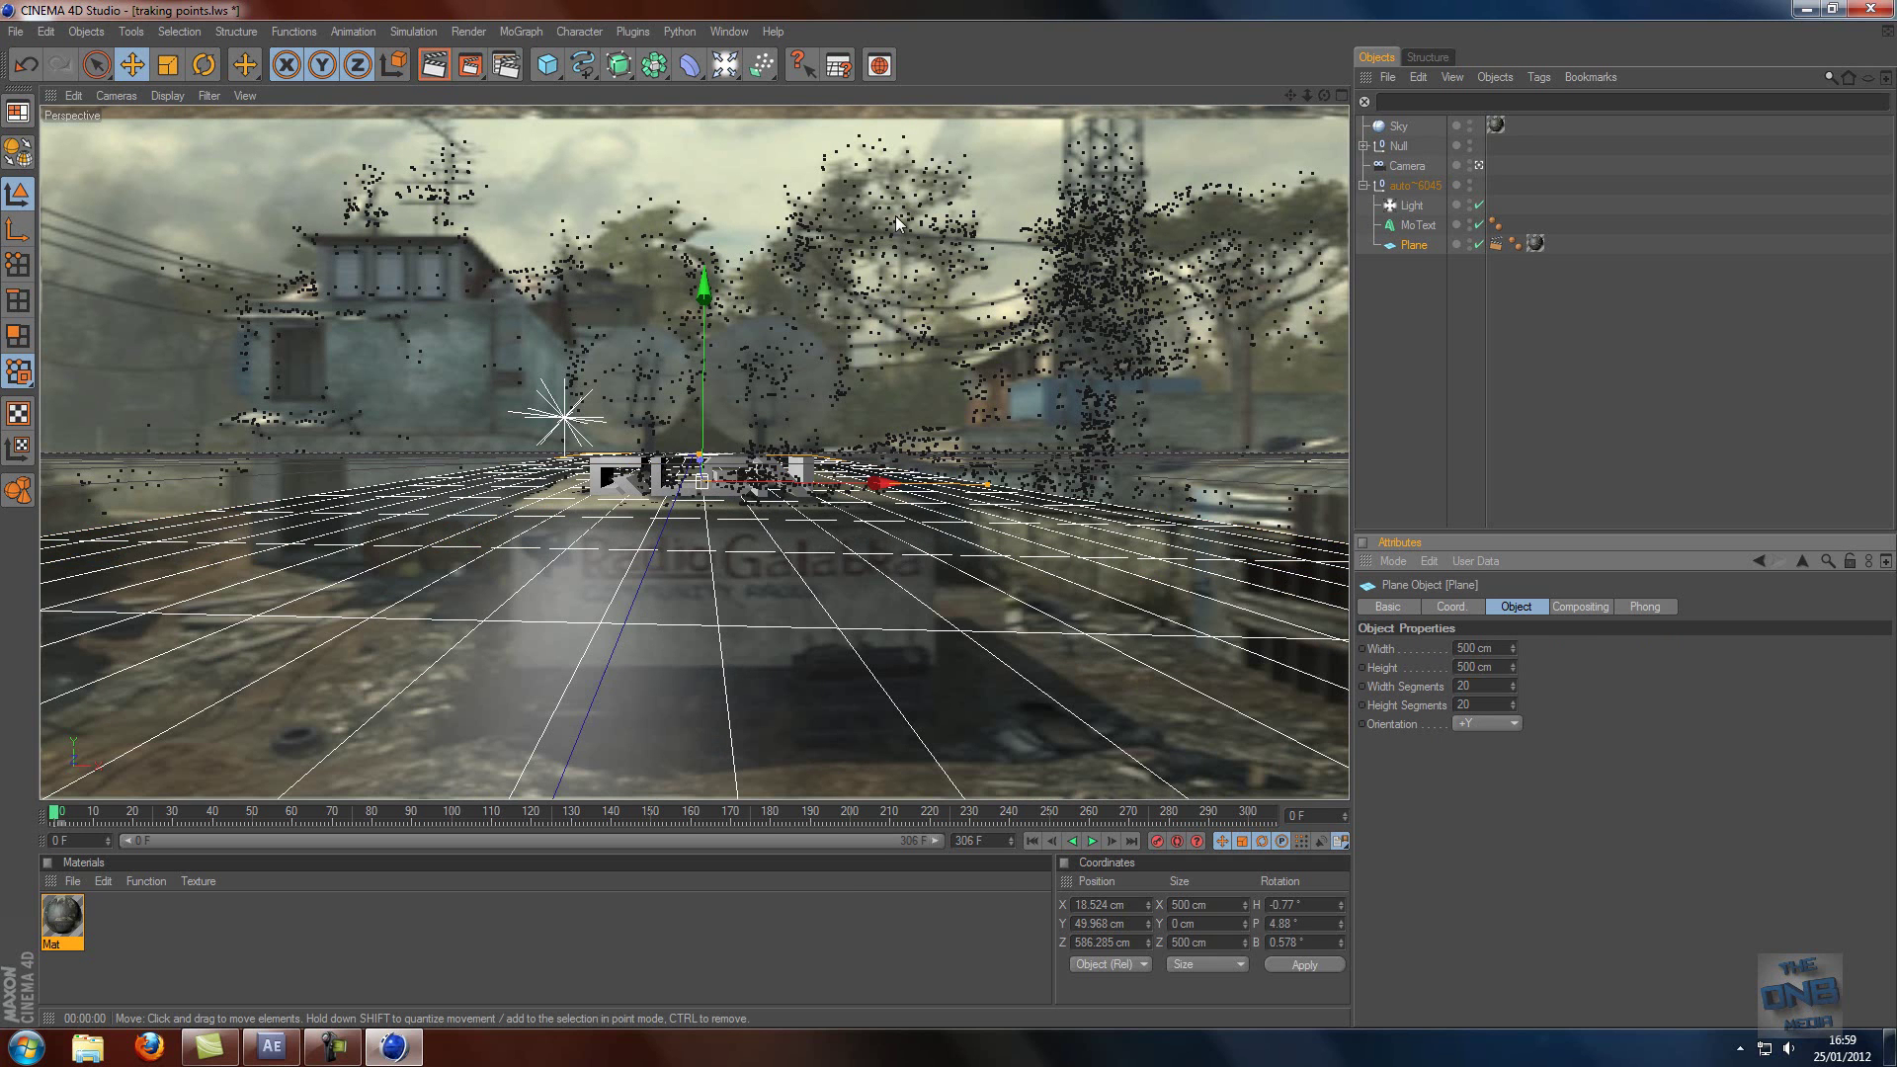
- Render the scene with the 500 × 500 cm plane, then jump to frame 117 and render again
left_click(433, 64)
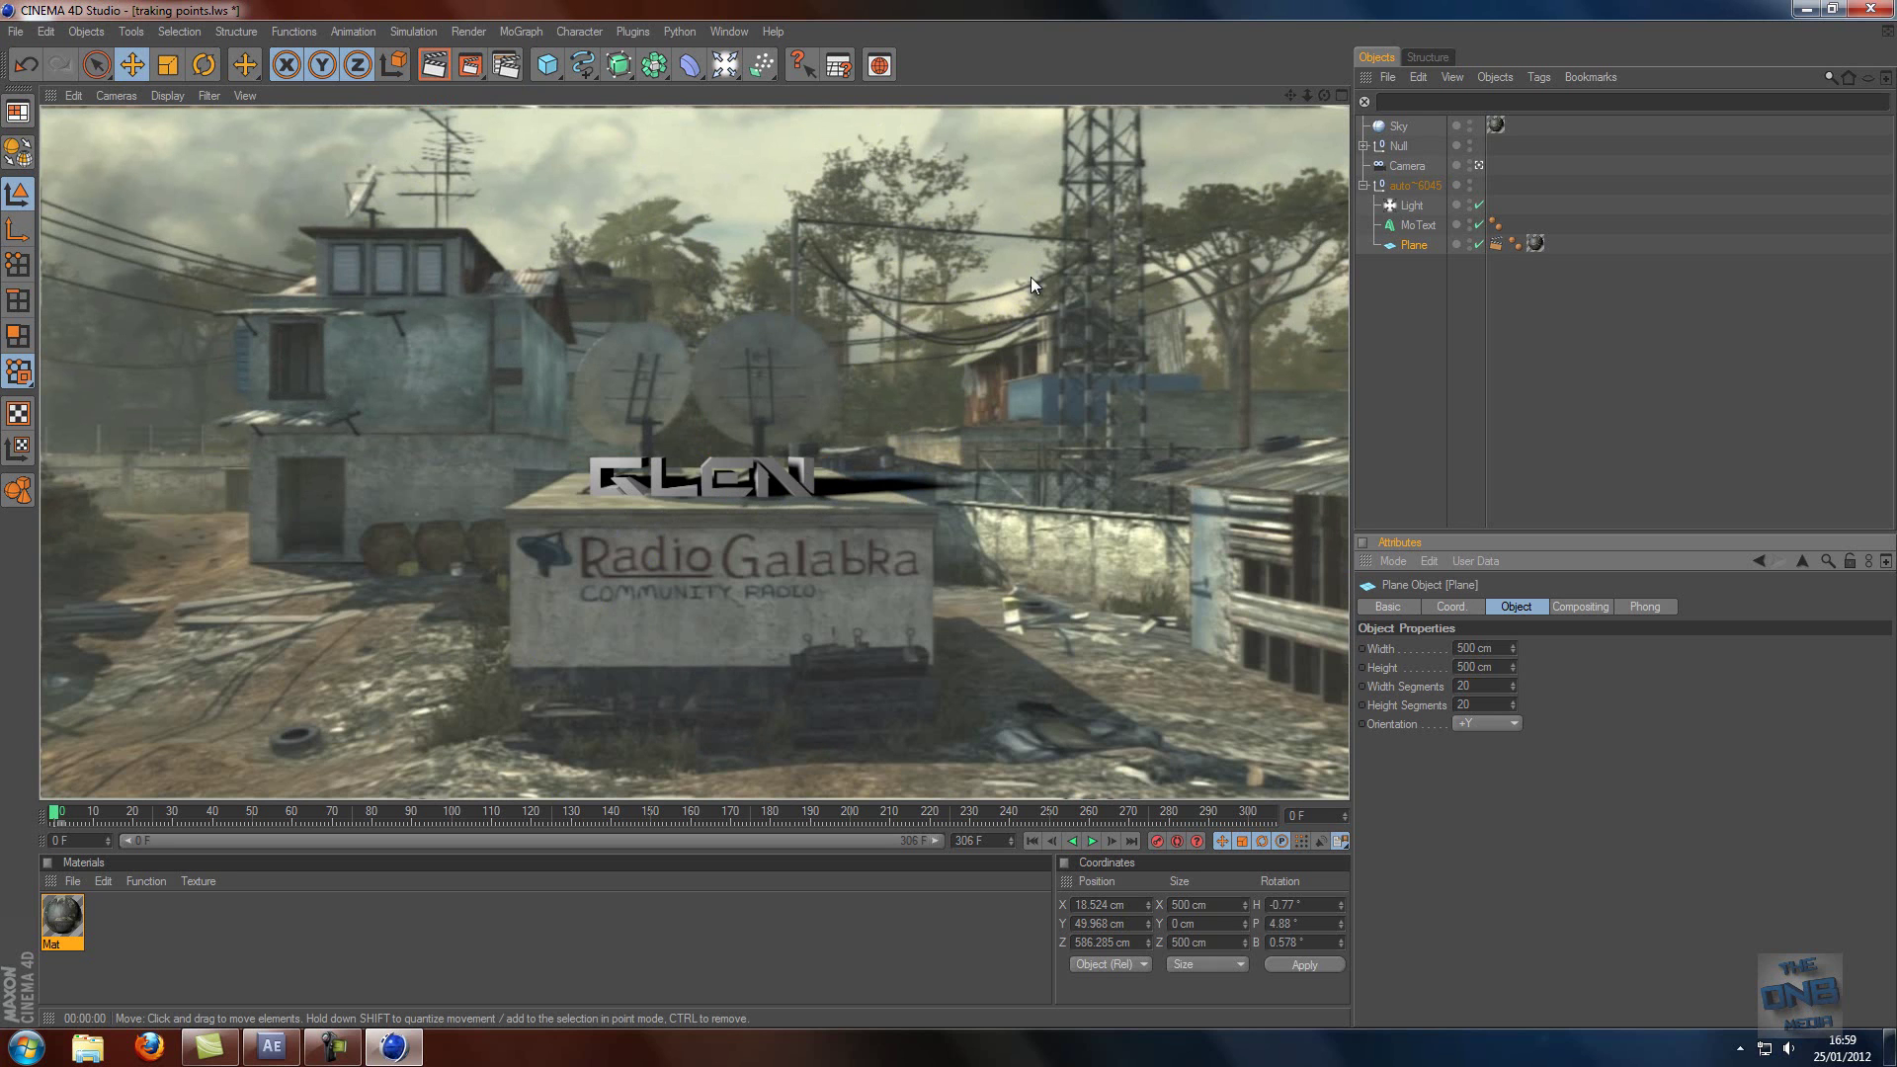
left_click_drag(91, 818, 519, 816)
left_click(434, 66)
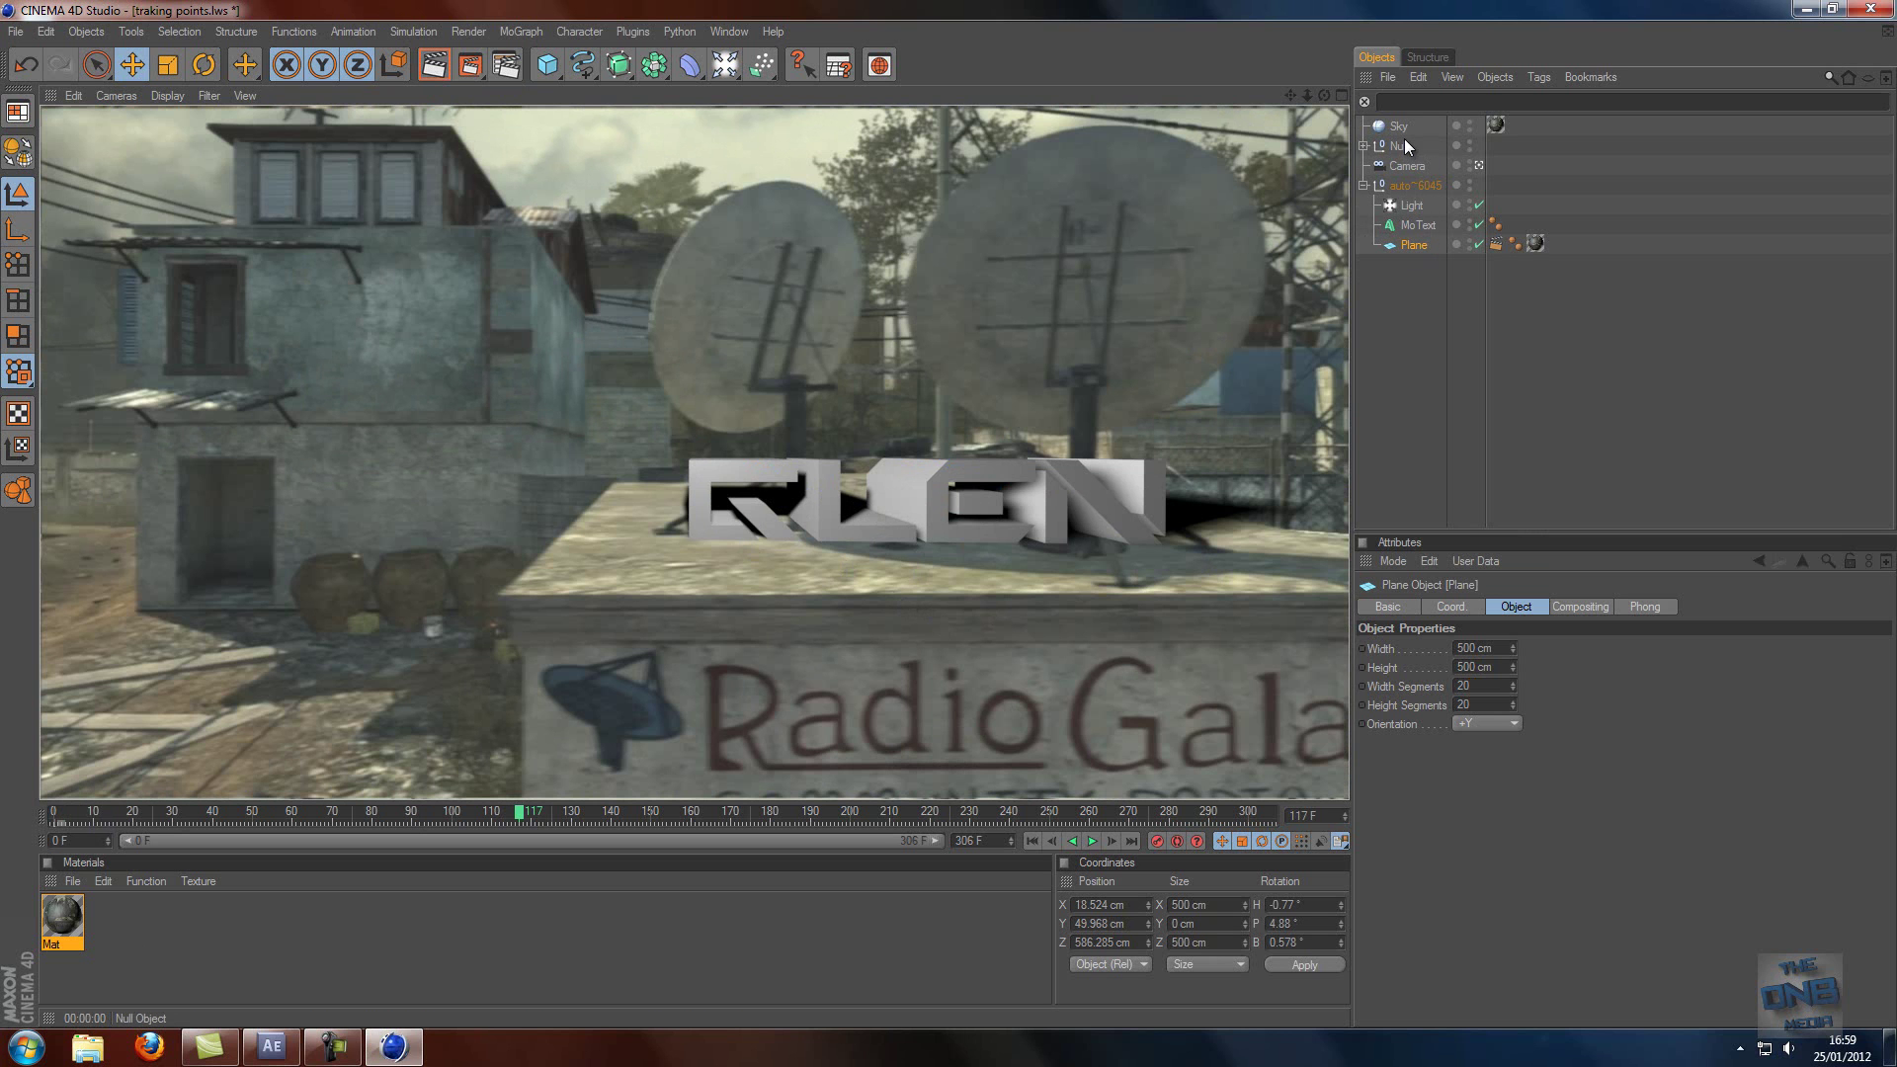
- Make the MoText editable with C and turn the whole text slightly on its heading
left_click(1405, 228)
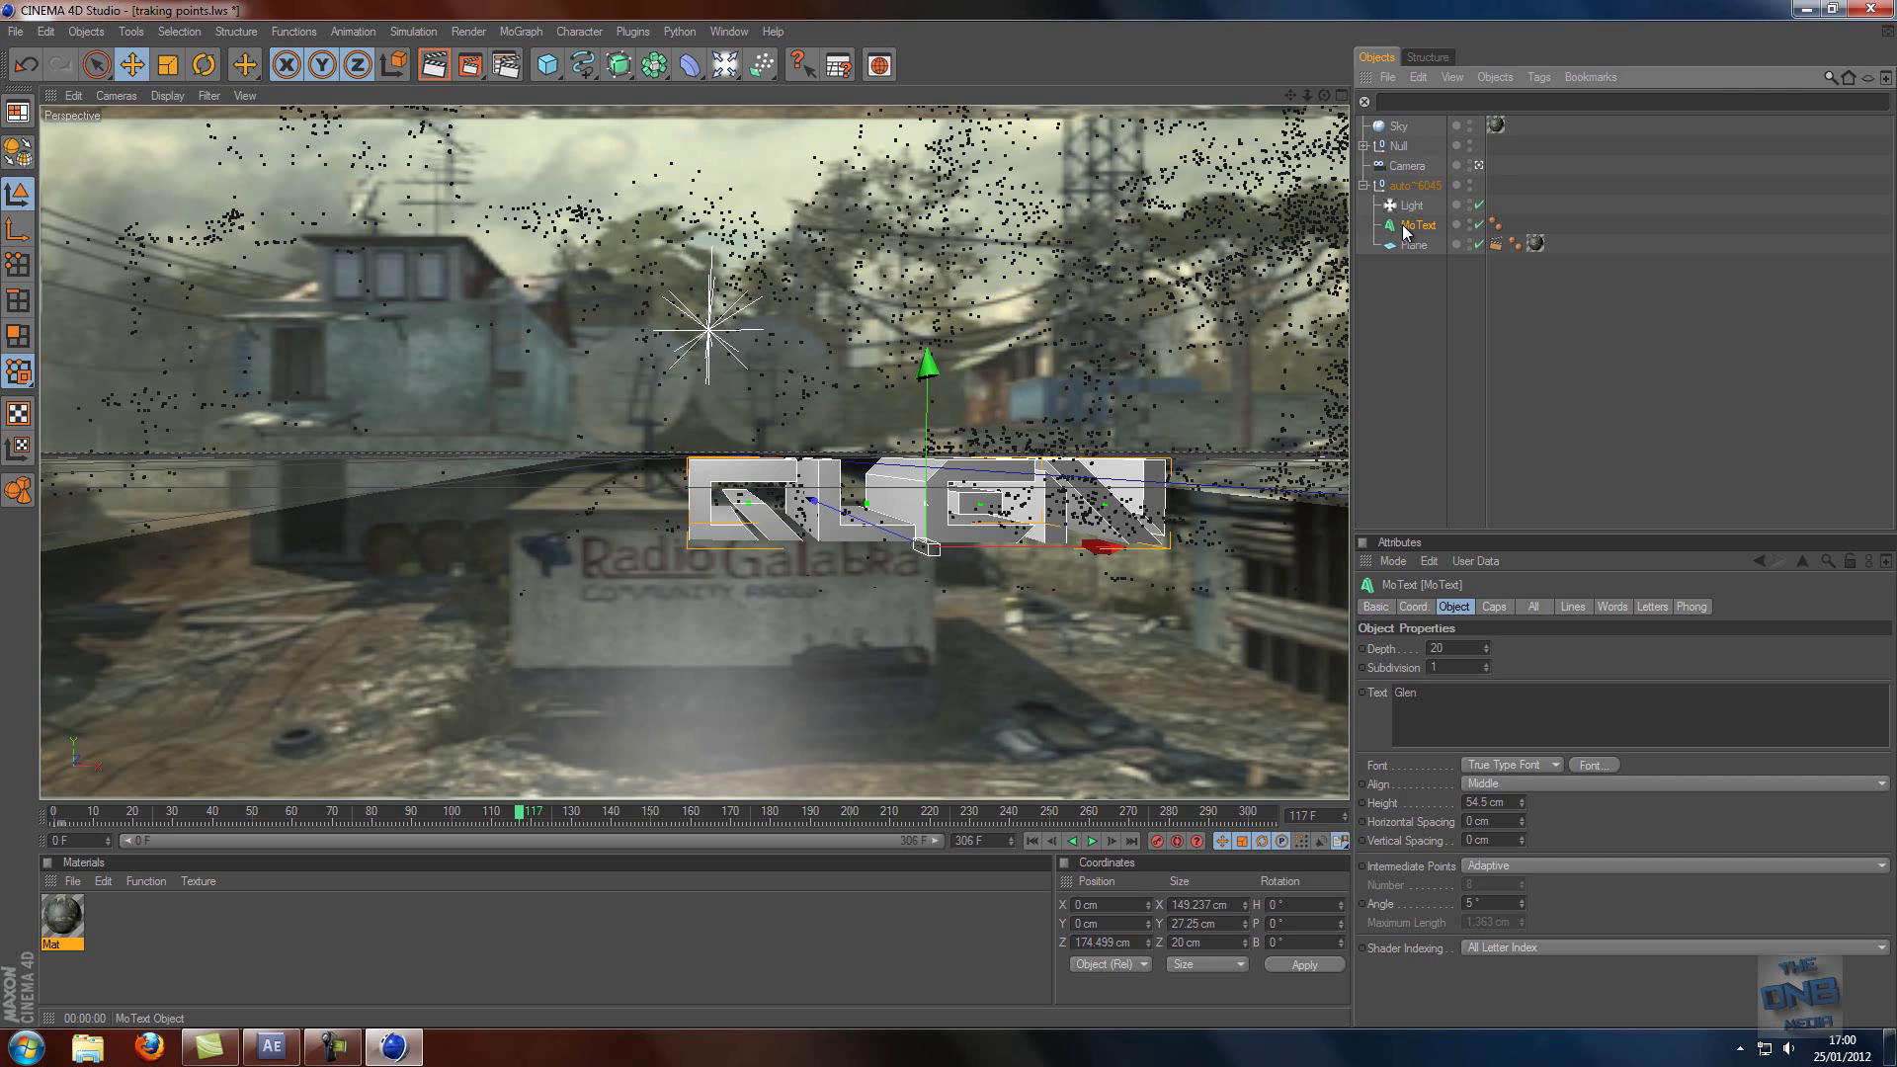
key("c")
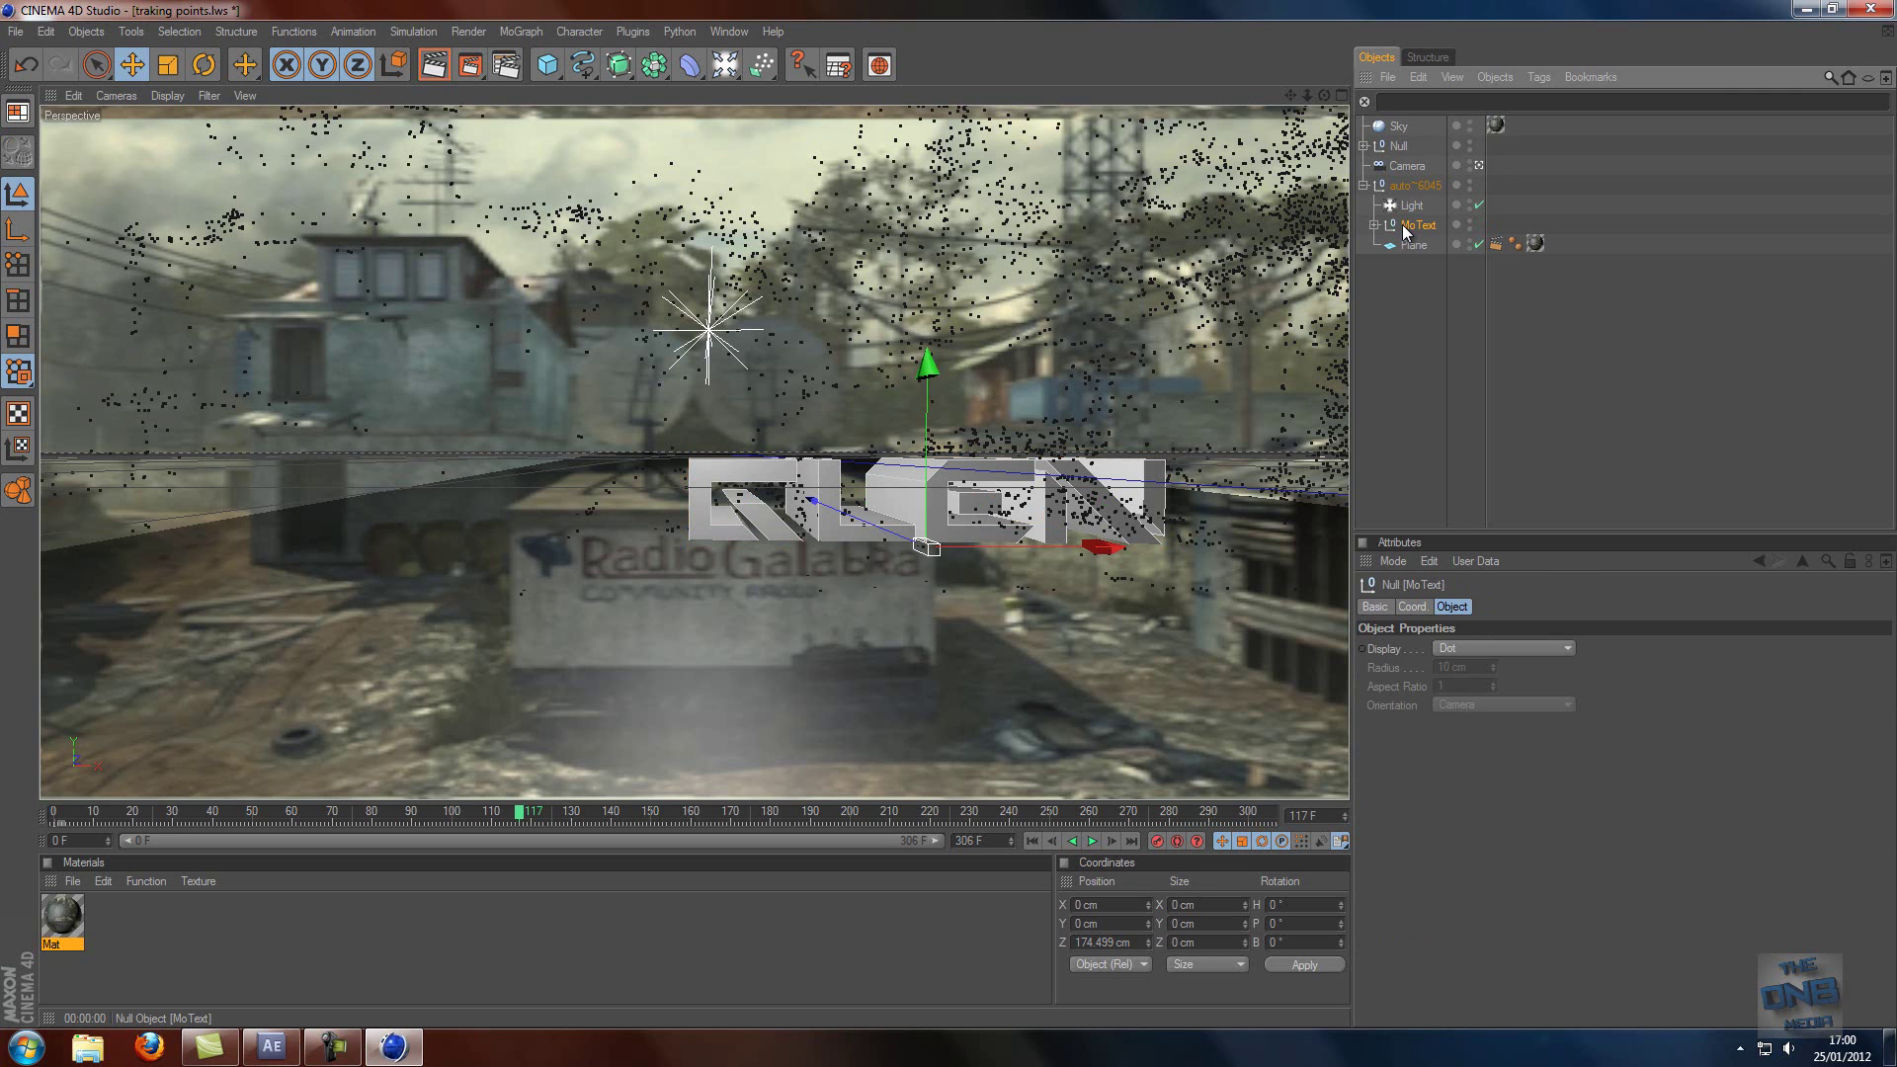
left_click(212, 65)
mouse_move(973, 620)
left_mouse_down()
mouse_move(921, 649)
mouse_move(998, 625)
mouse_move(958, 632)
left_mouse_up()
- Tilt each letter, G, l, e and n, to a slightly different angle
left_click(734, 498)
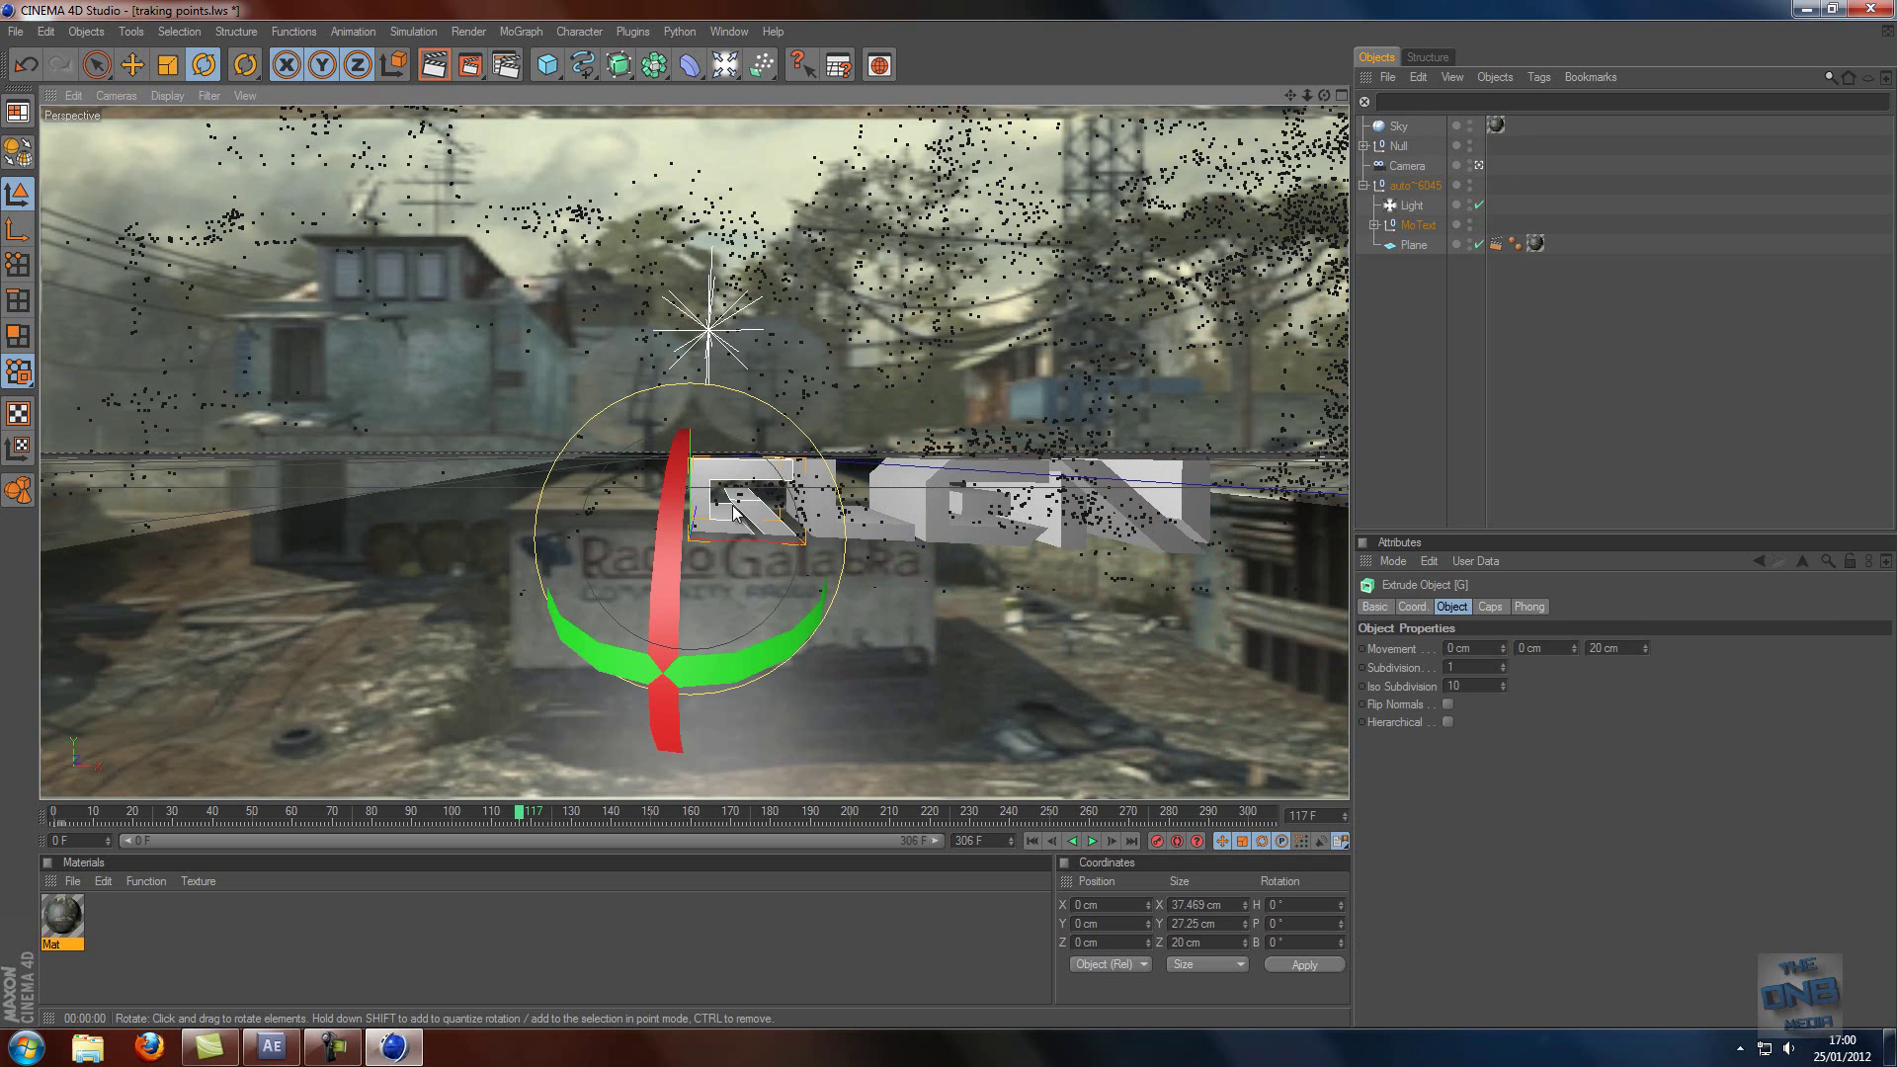
left_click_drag(761, 676, 812, 623)
left_click(855, 508)
left_click_drag(889, 502, 993, 462)
left_click(994, 462)
left_click_drag(943, 596, 887, 599)
left_click(1180, 501)
left_click_drag(1062, 583, 1033, 649)
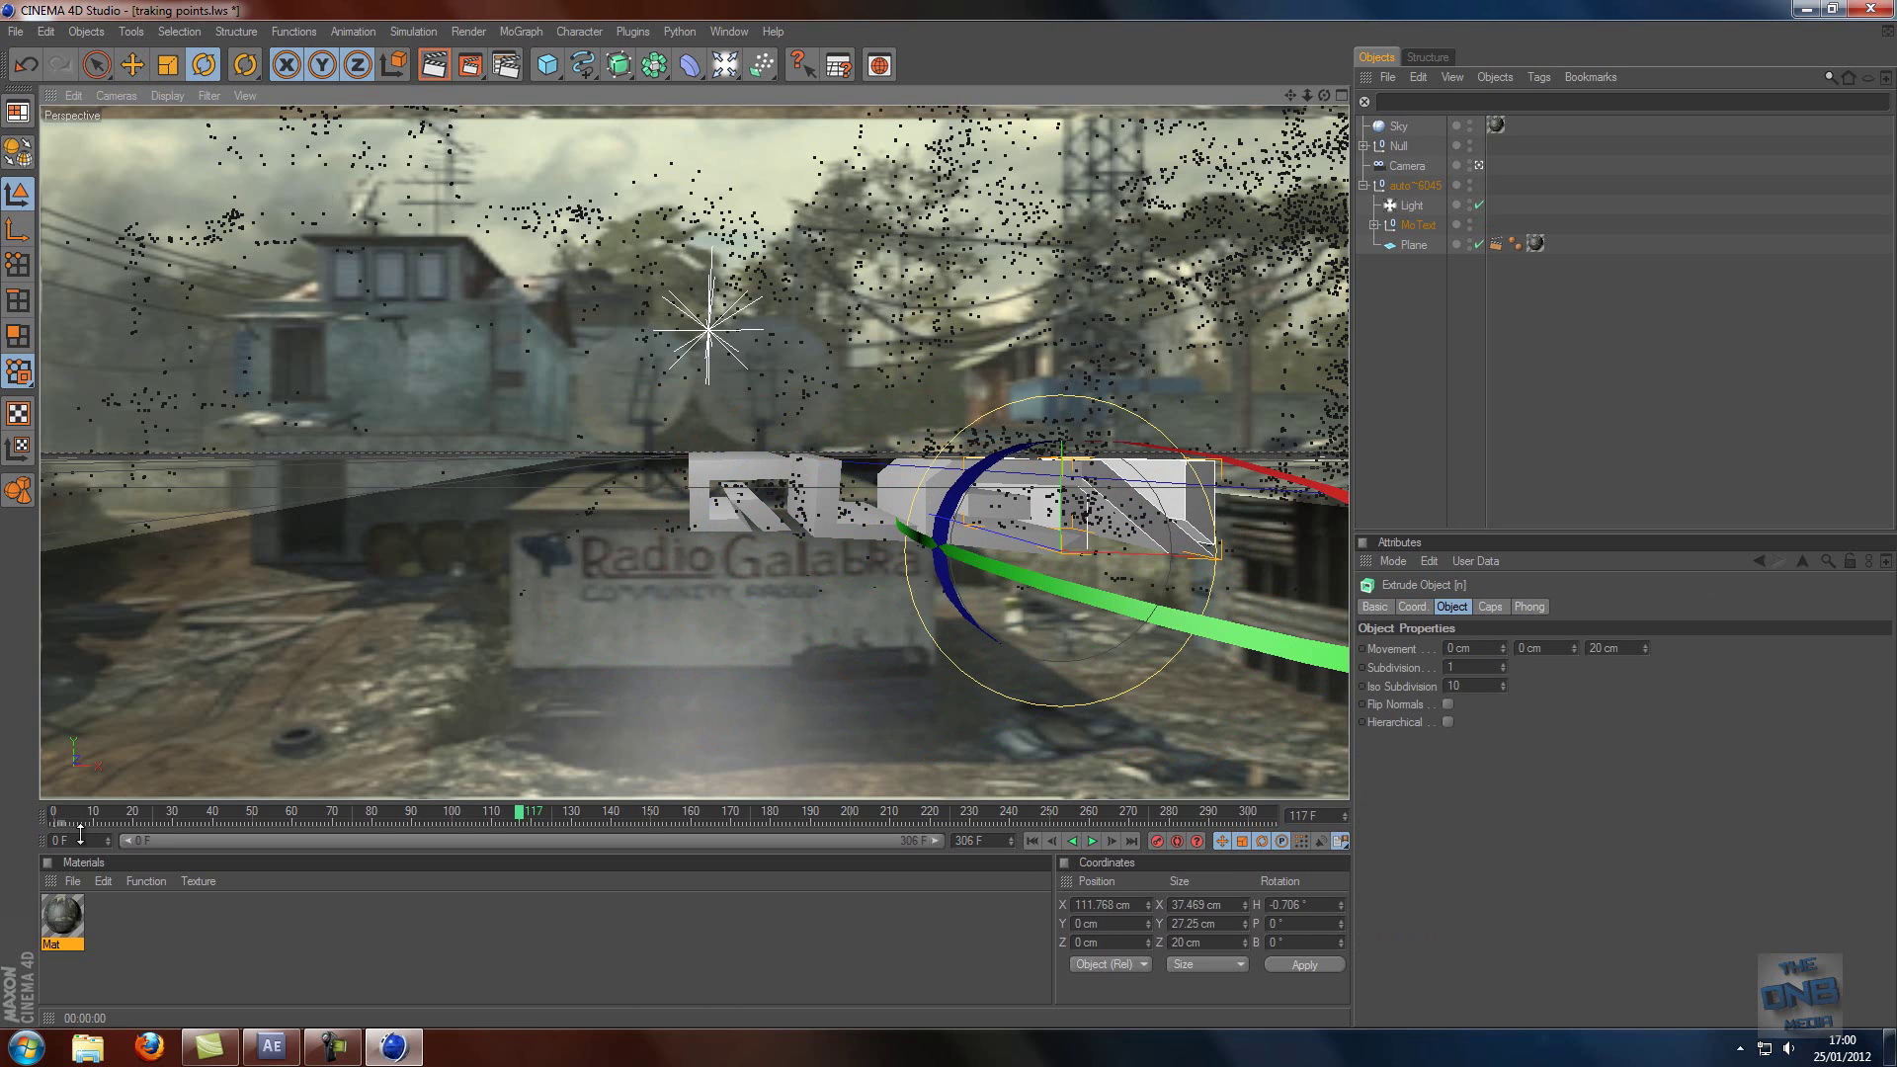
- Return to frame 0 and render a preview of the tilted letters
left_click(47, 811)
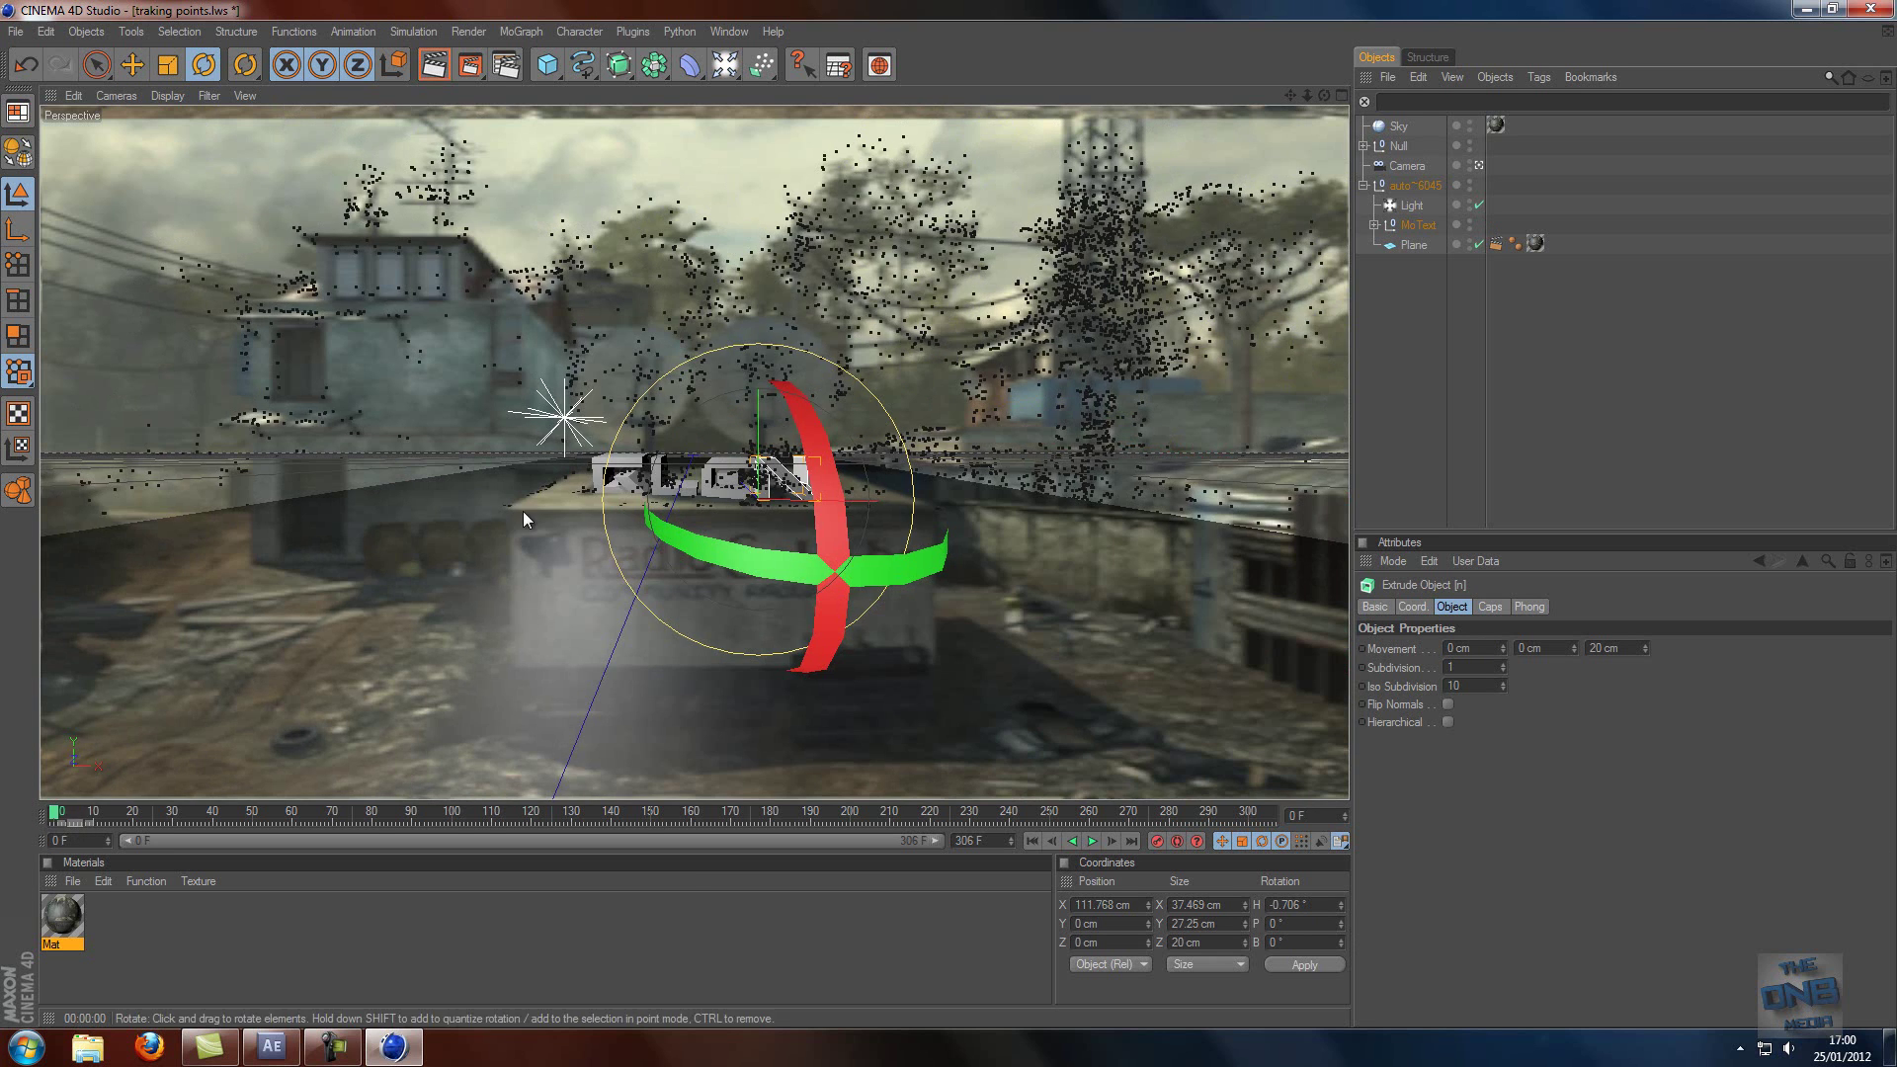
left_click(445, 114)
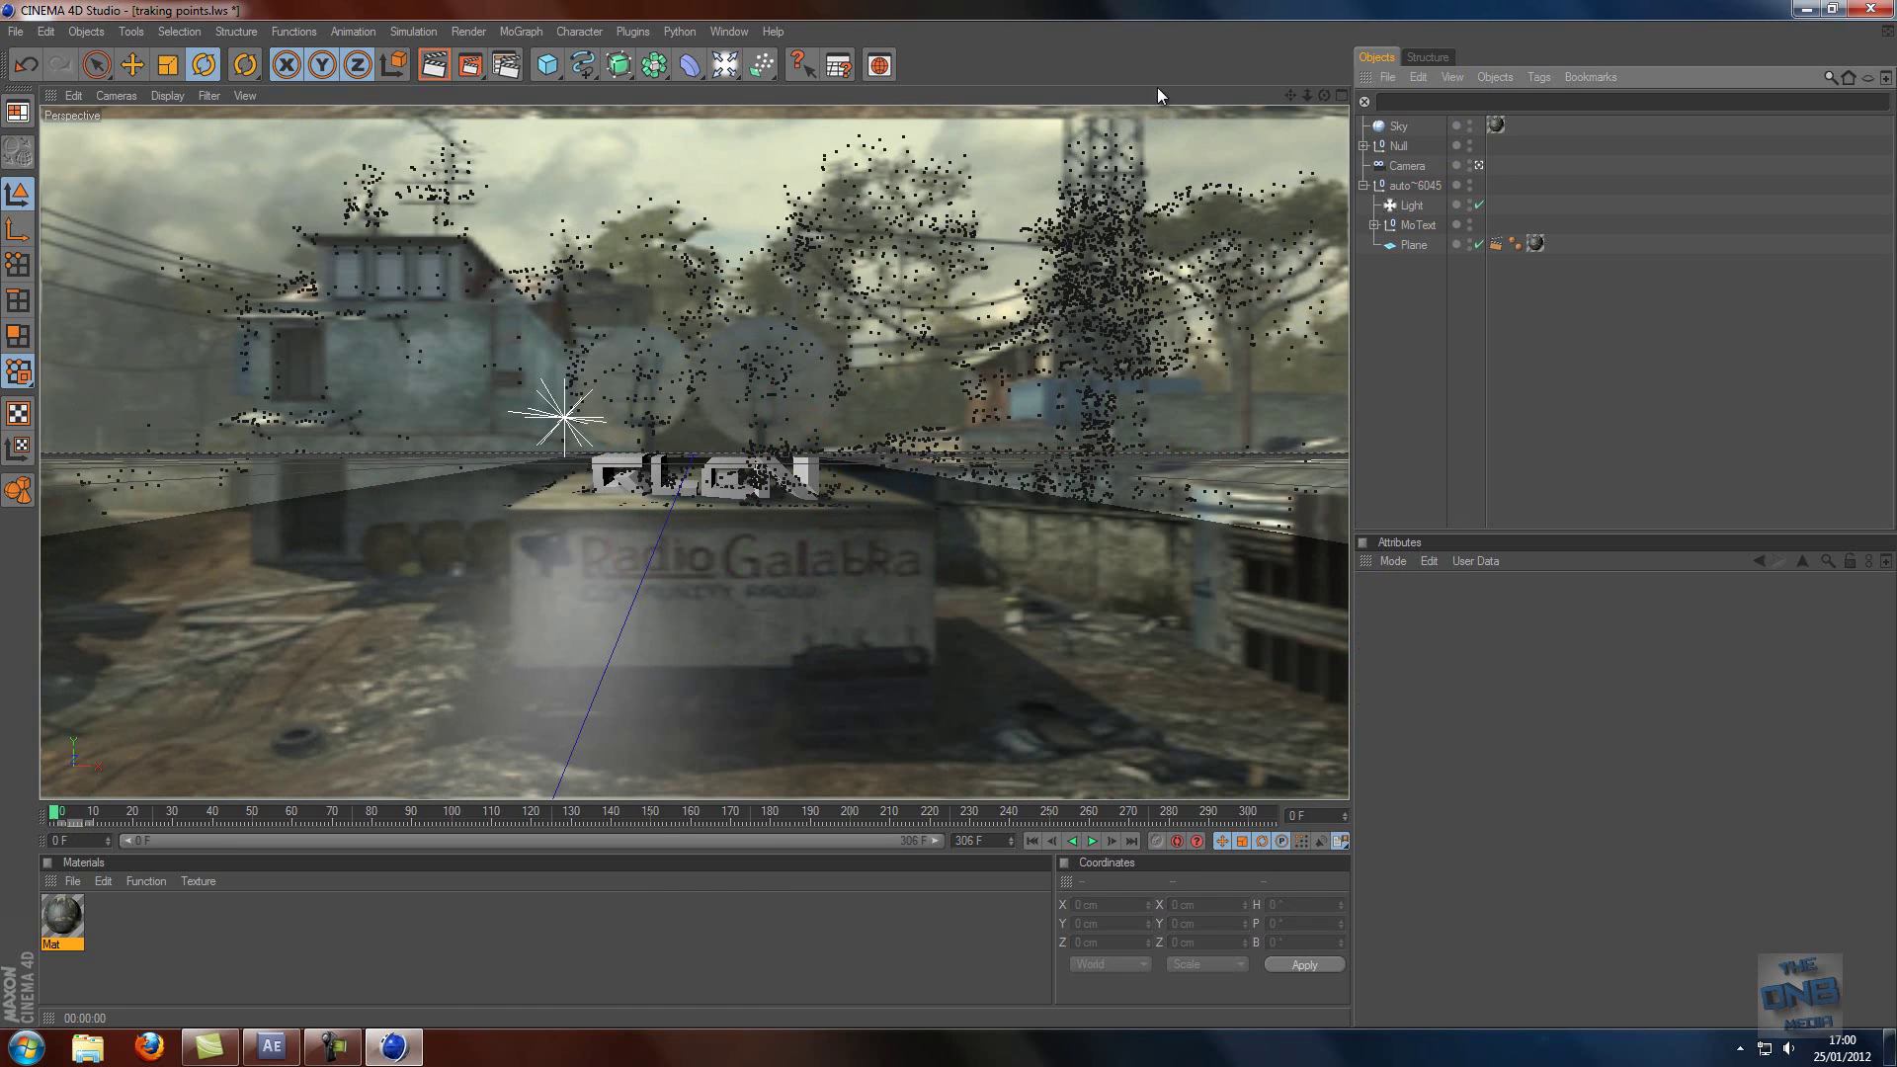
left_click(433, 64)
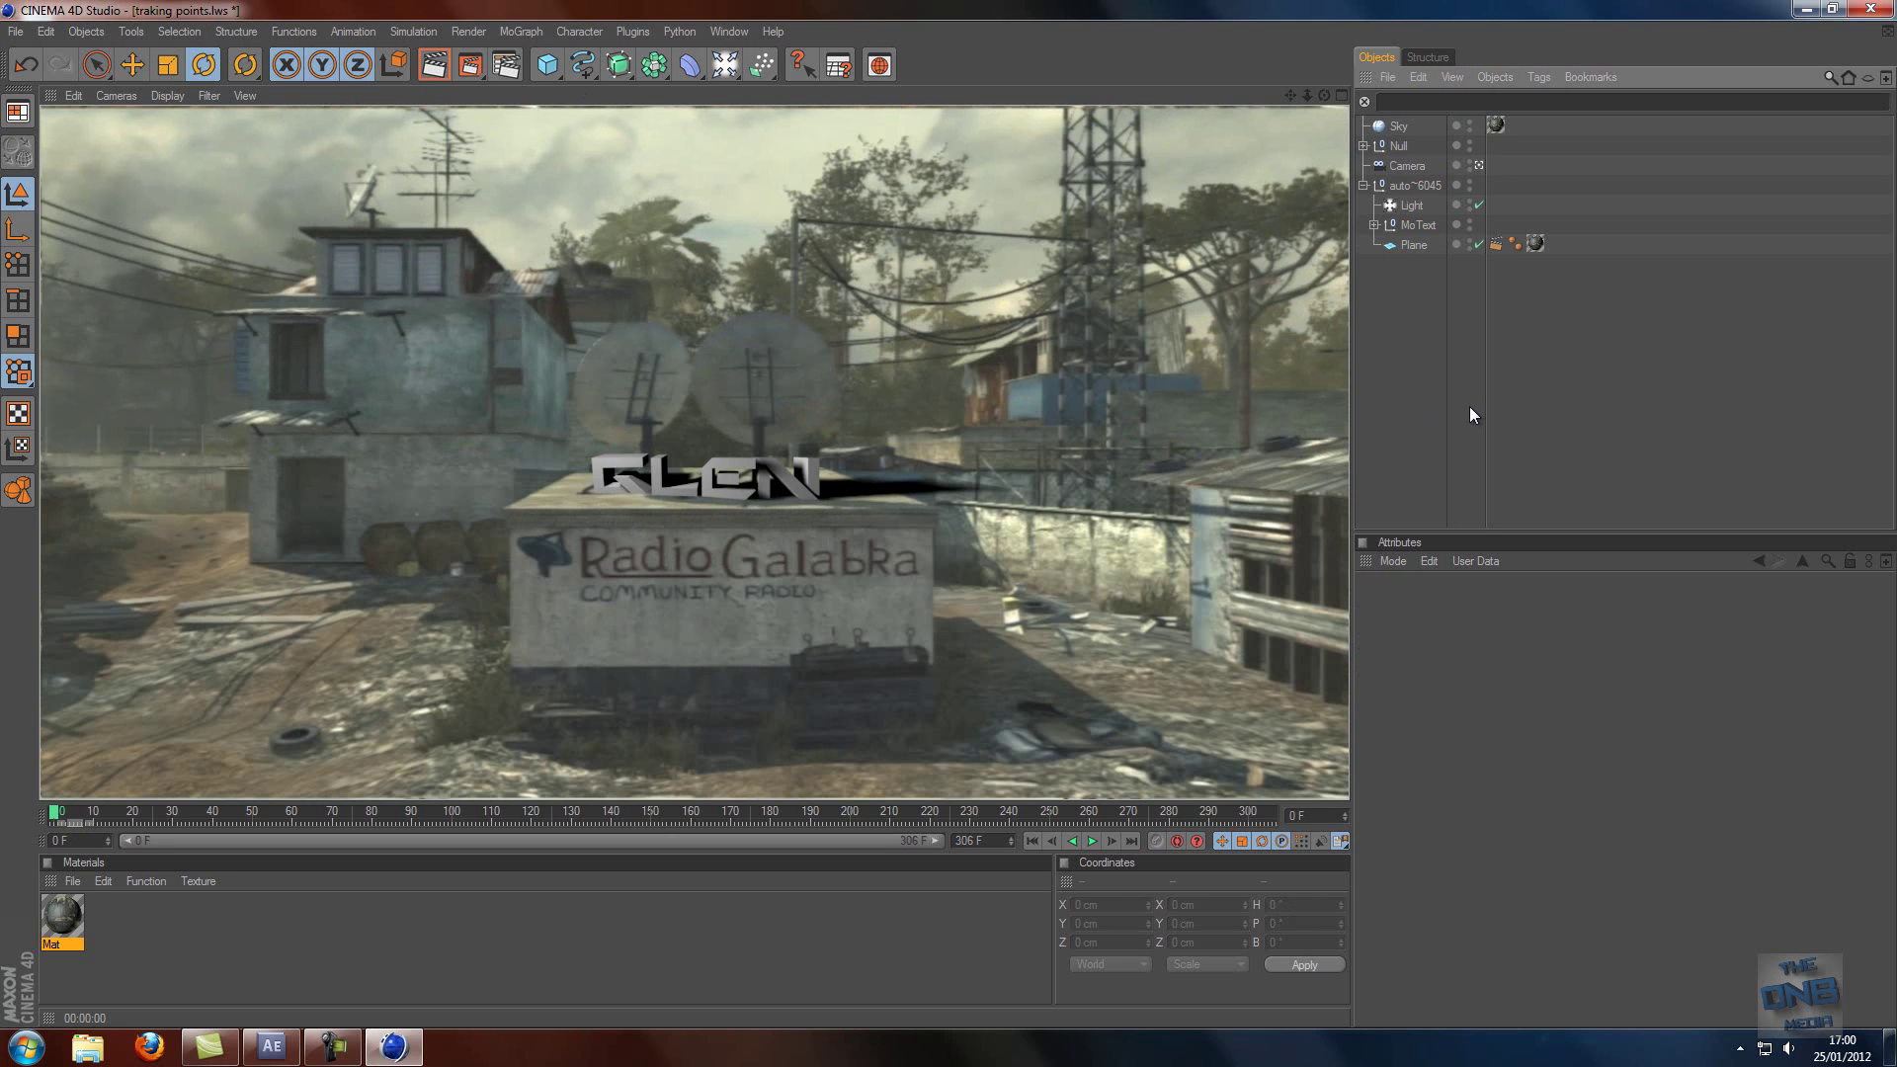
- Set the Light's shadow Density to 80% and render a preview of the softer shadow
left_click(1413, 205)
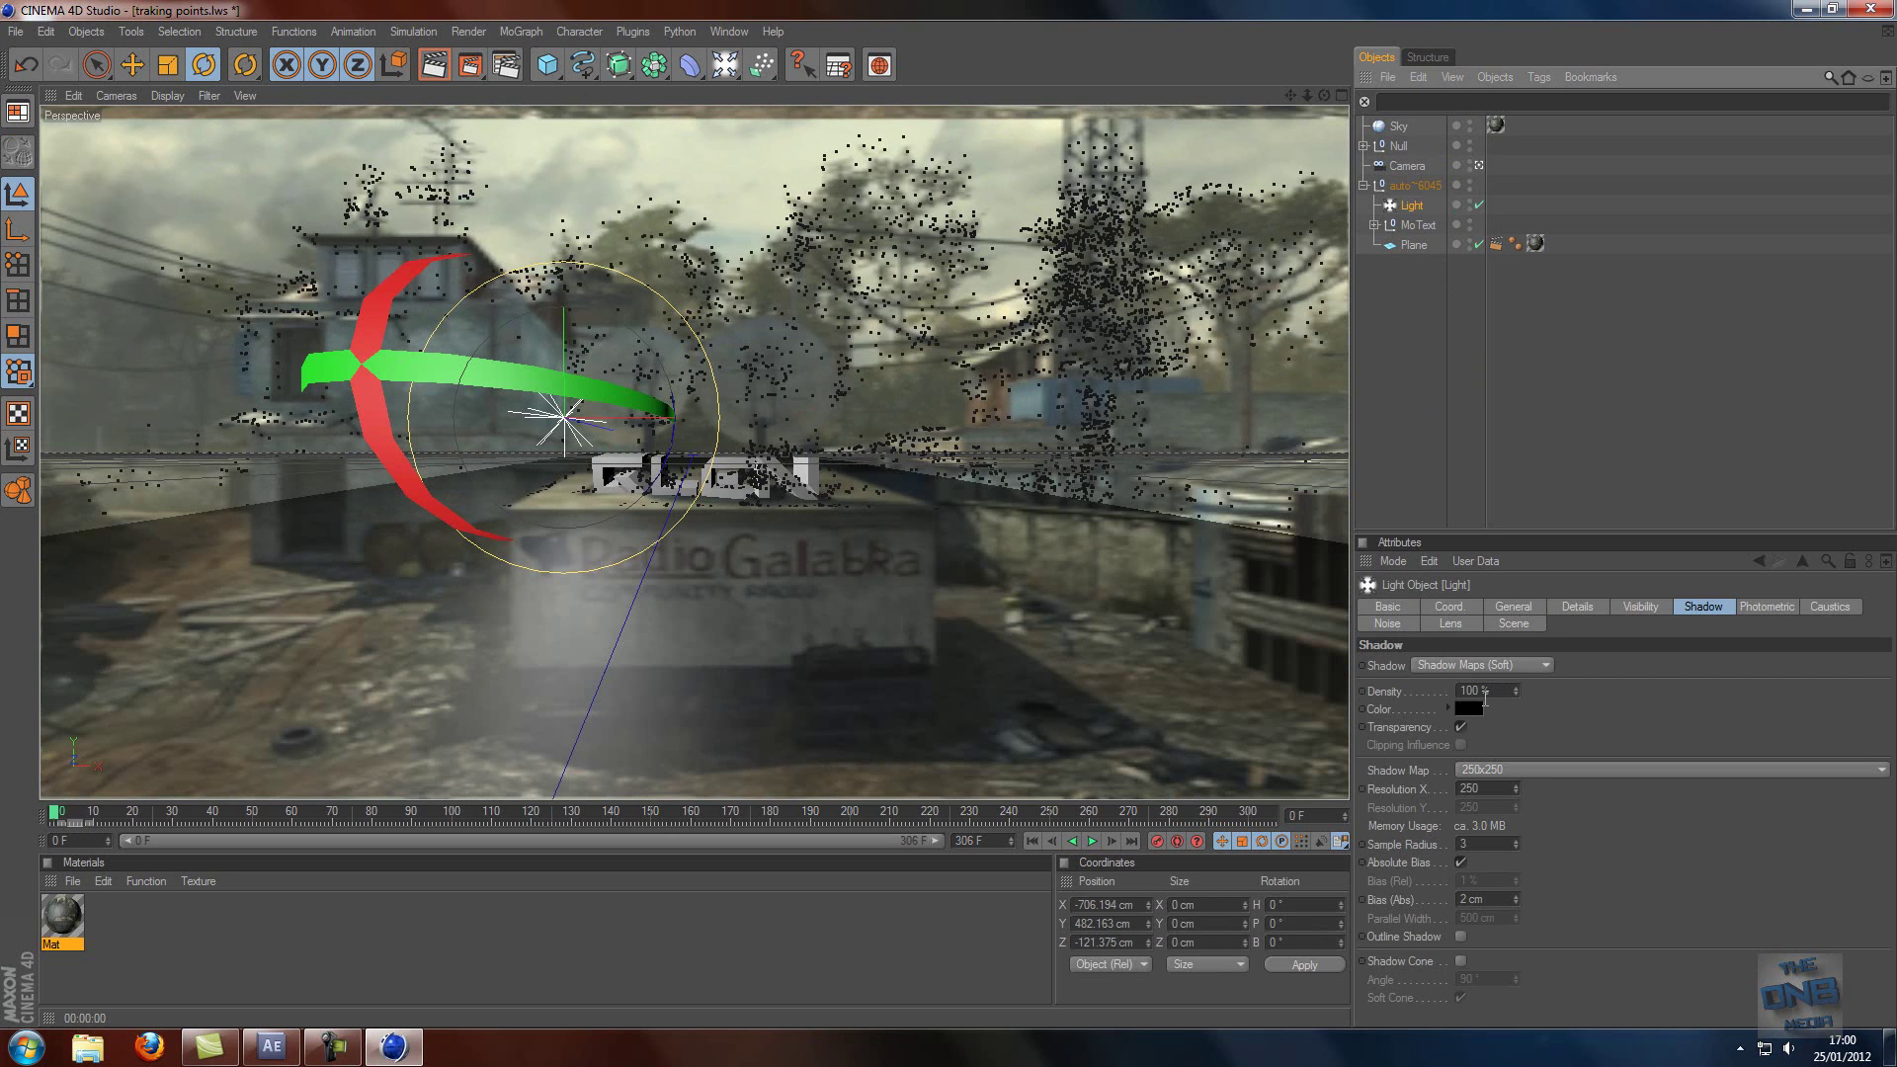
double_click(1482, 691)
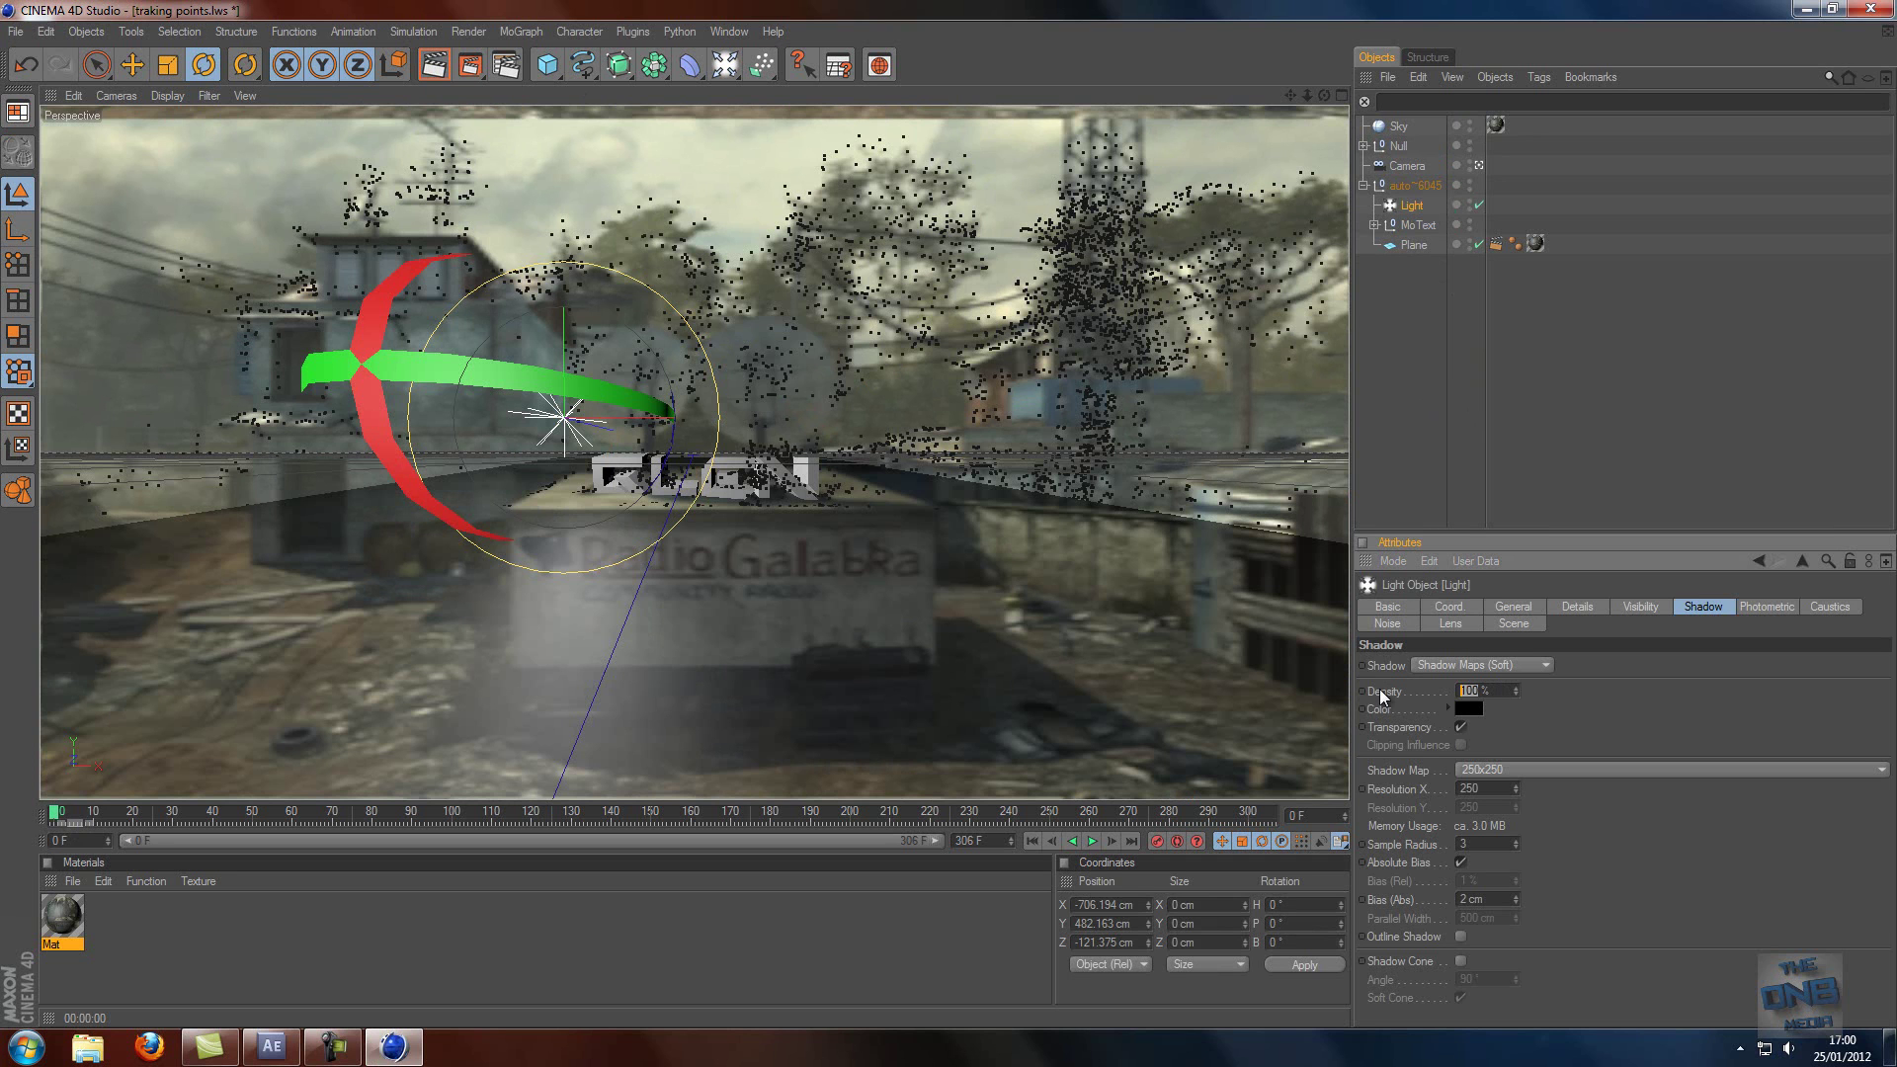
type("80")
key("Return")
left_click(441, 65)
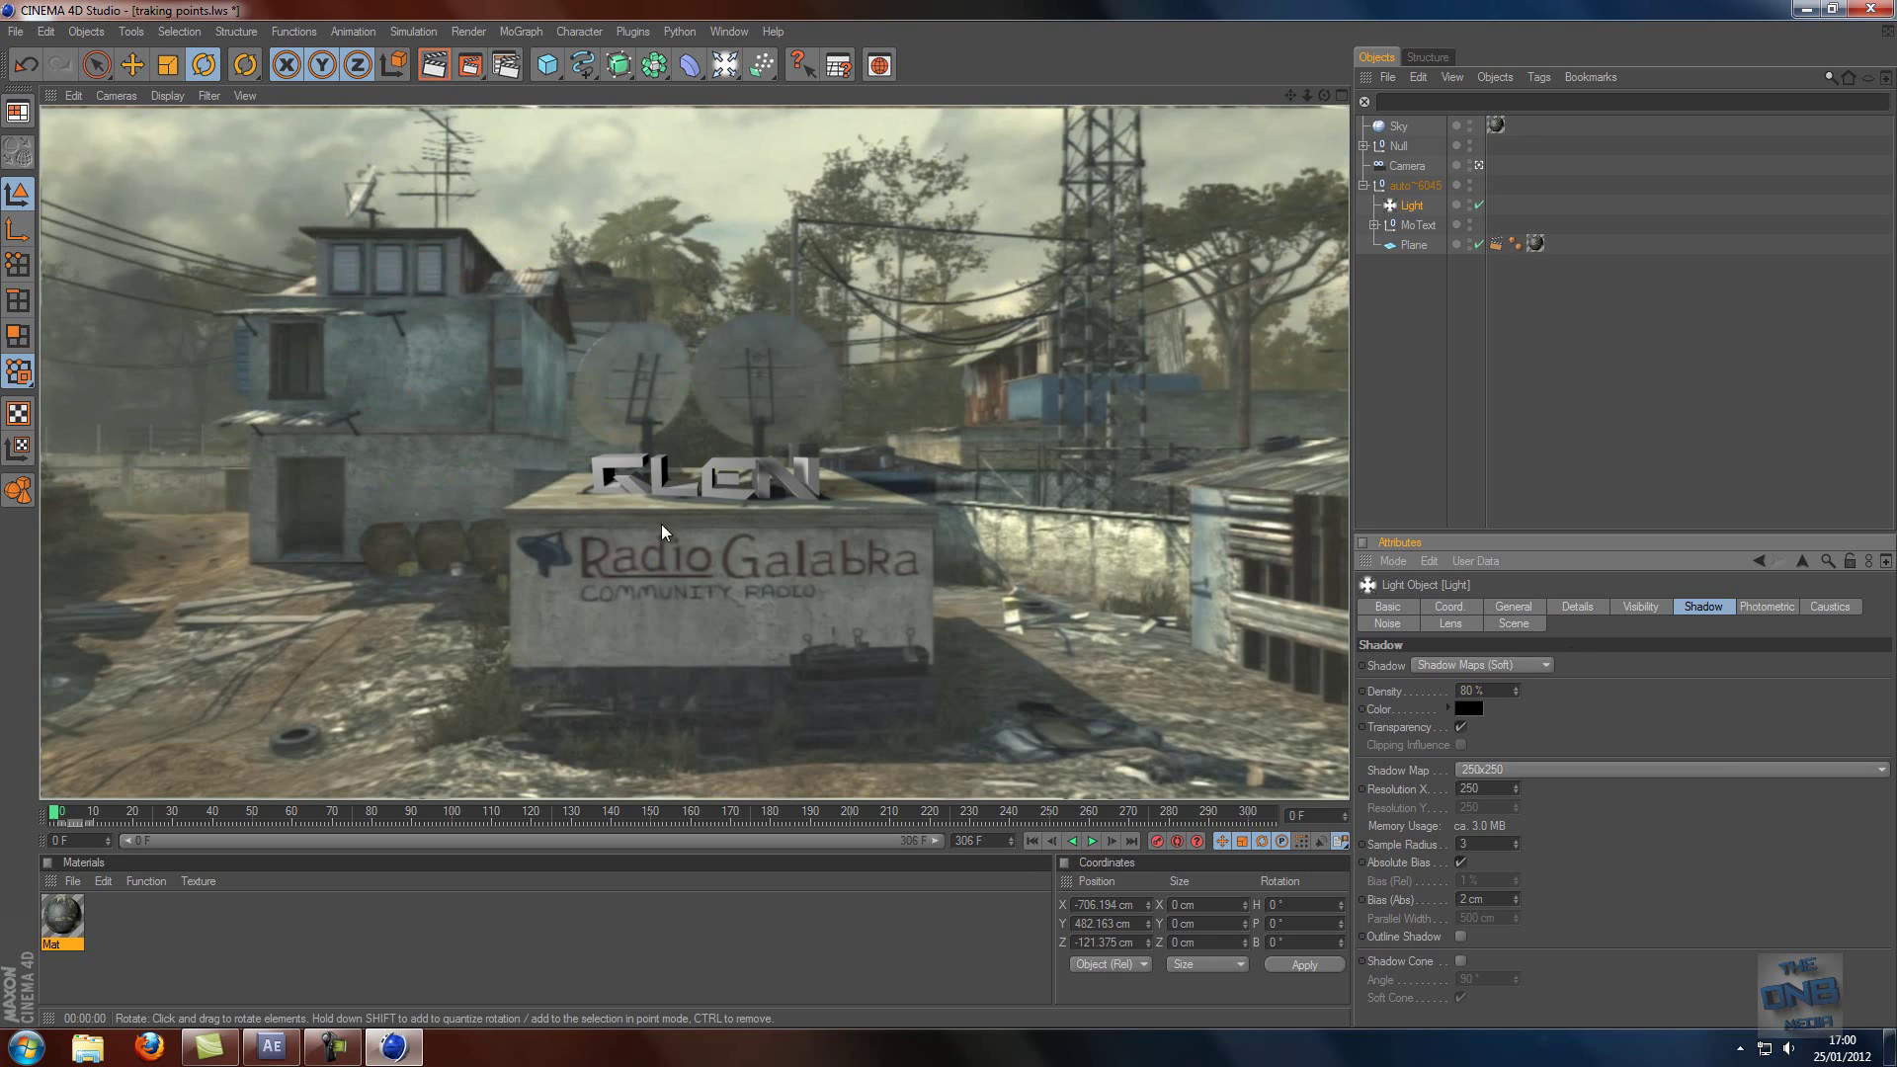
- Create Mat.1 with red colour (R 197, G 30, B 30) and 8% reflection
double_click(134, 917)
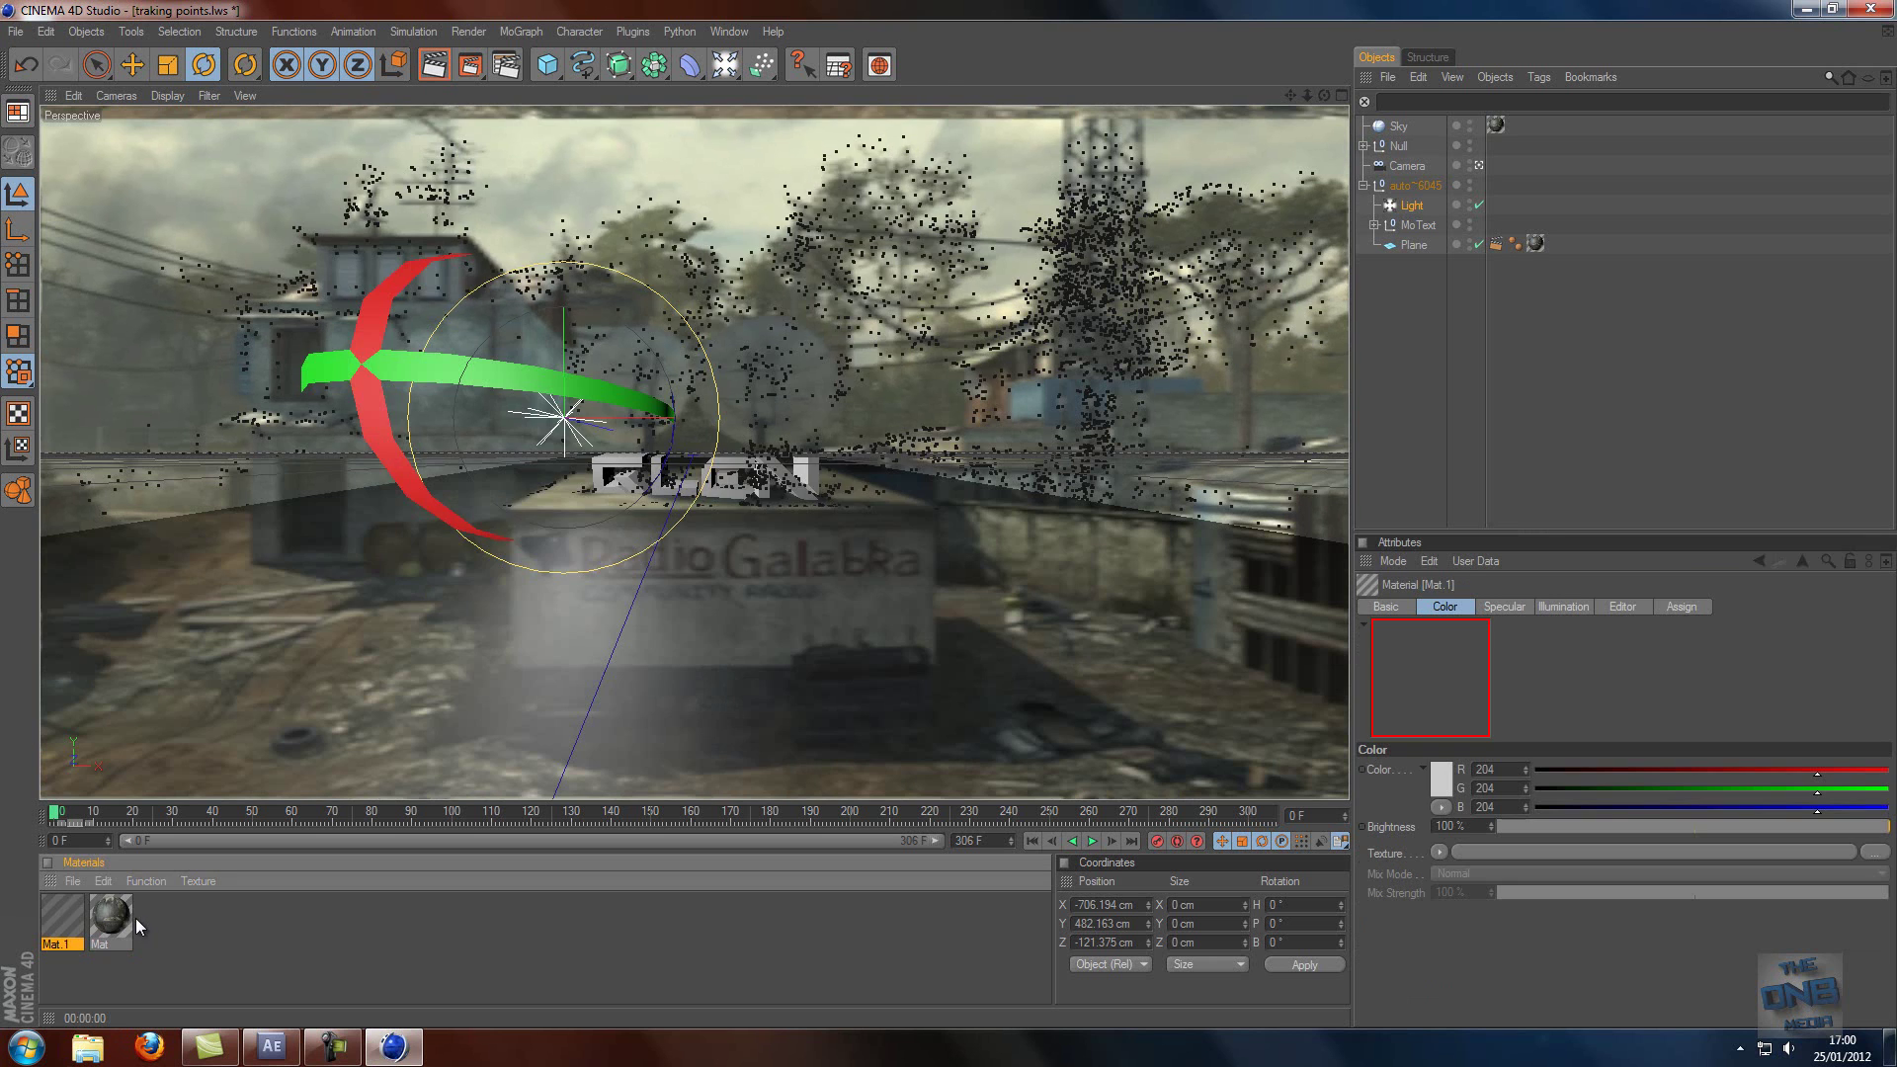
double_click(51, 907)
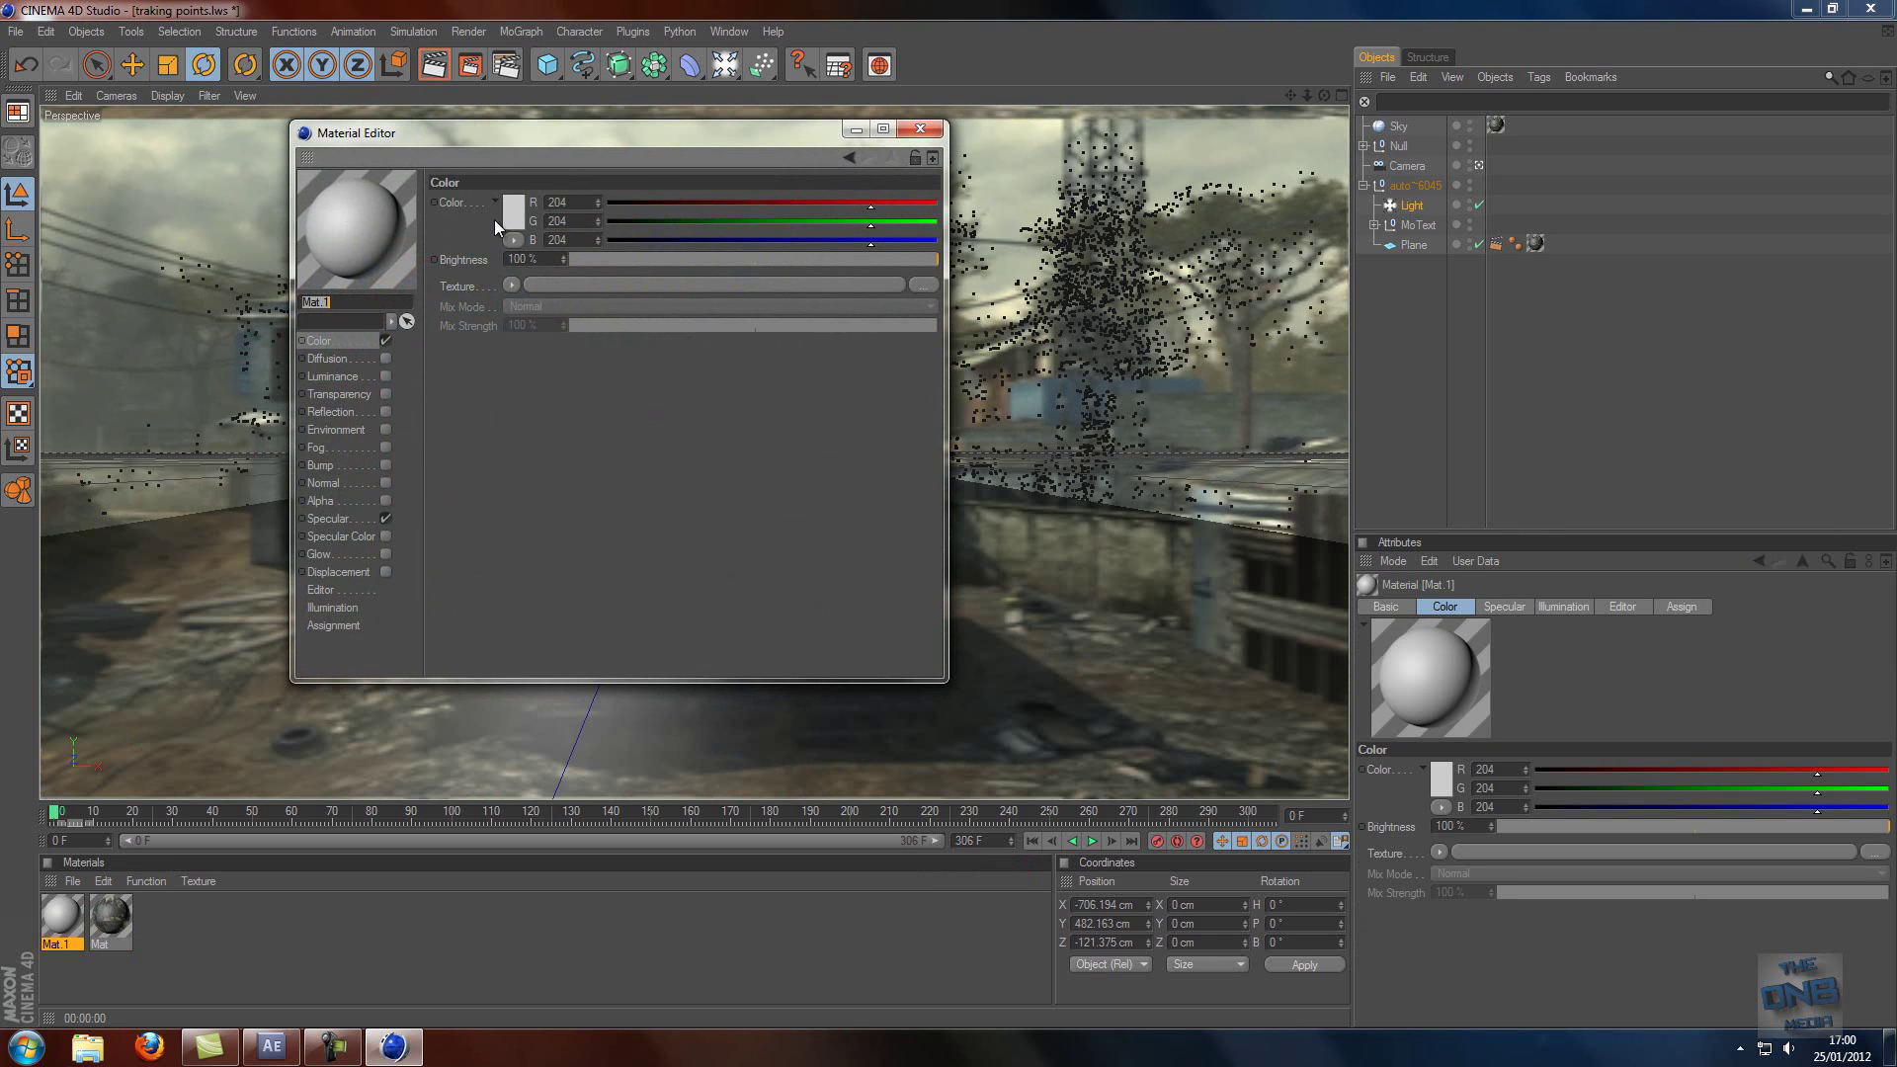
left_click(506, 212)
left_click_drag(412, 129, 500, 140)
left_click(472, 333)
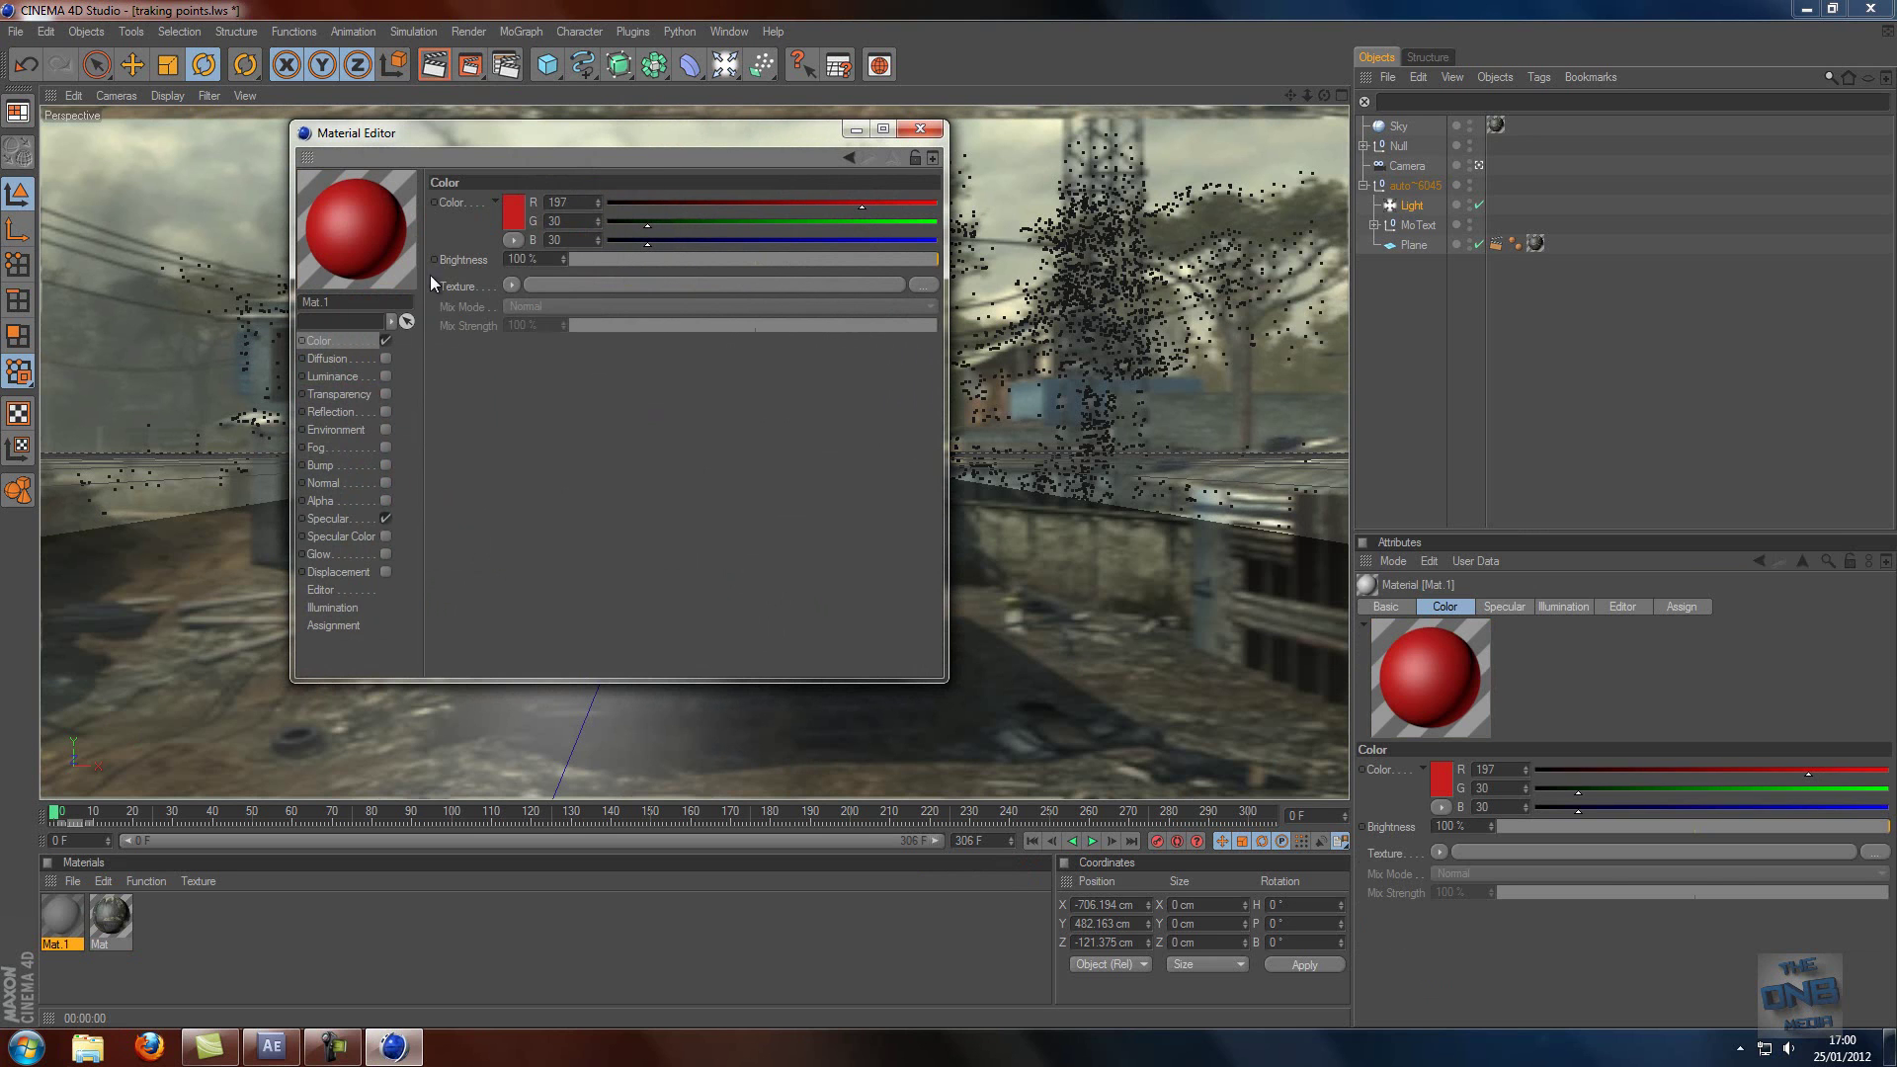
left_click(385, 412)
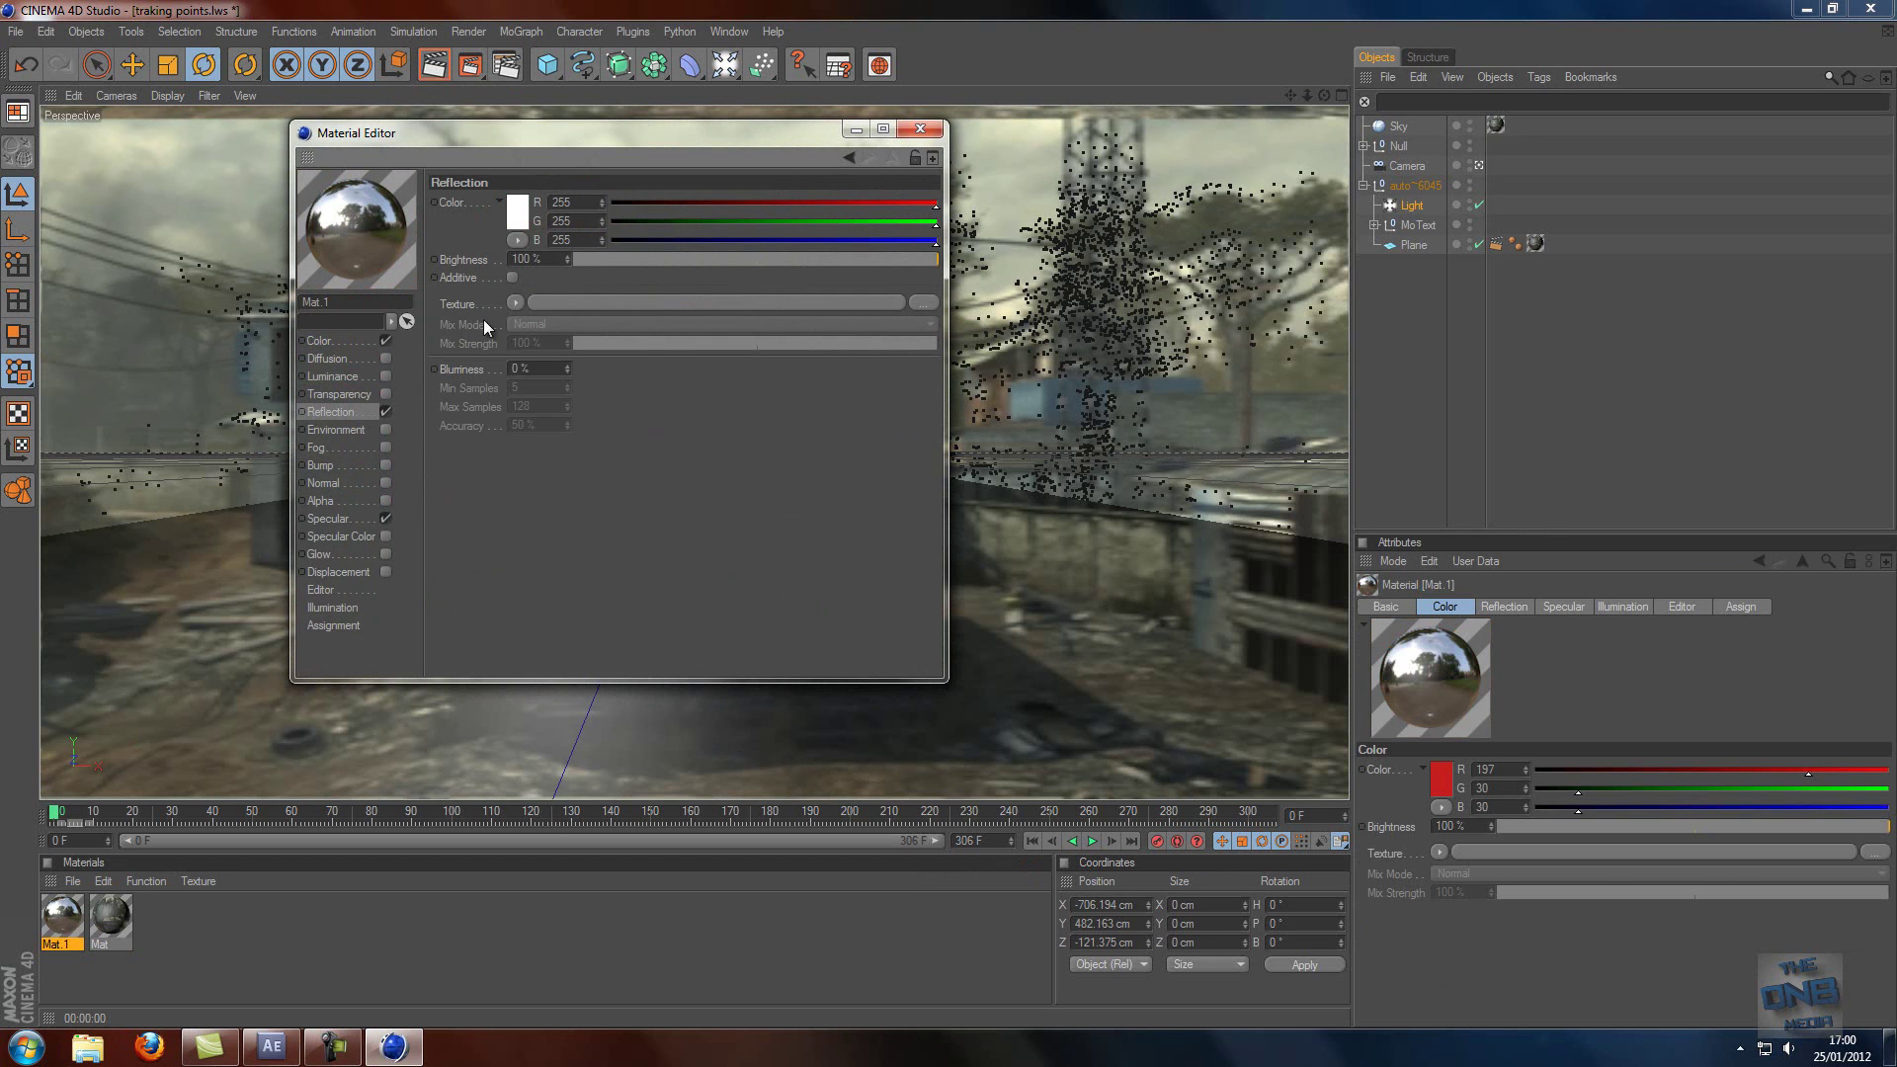
left_click(589, 260)
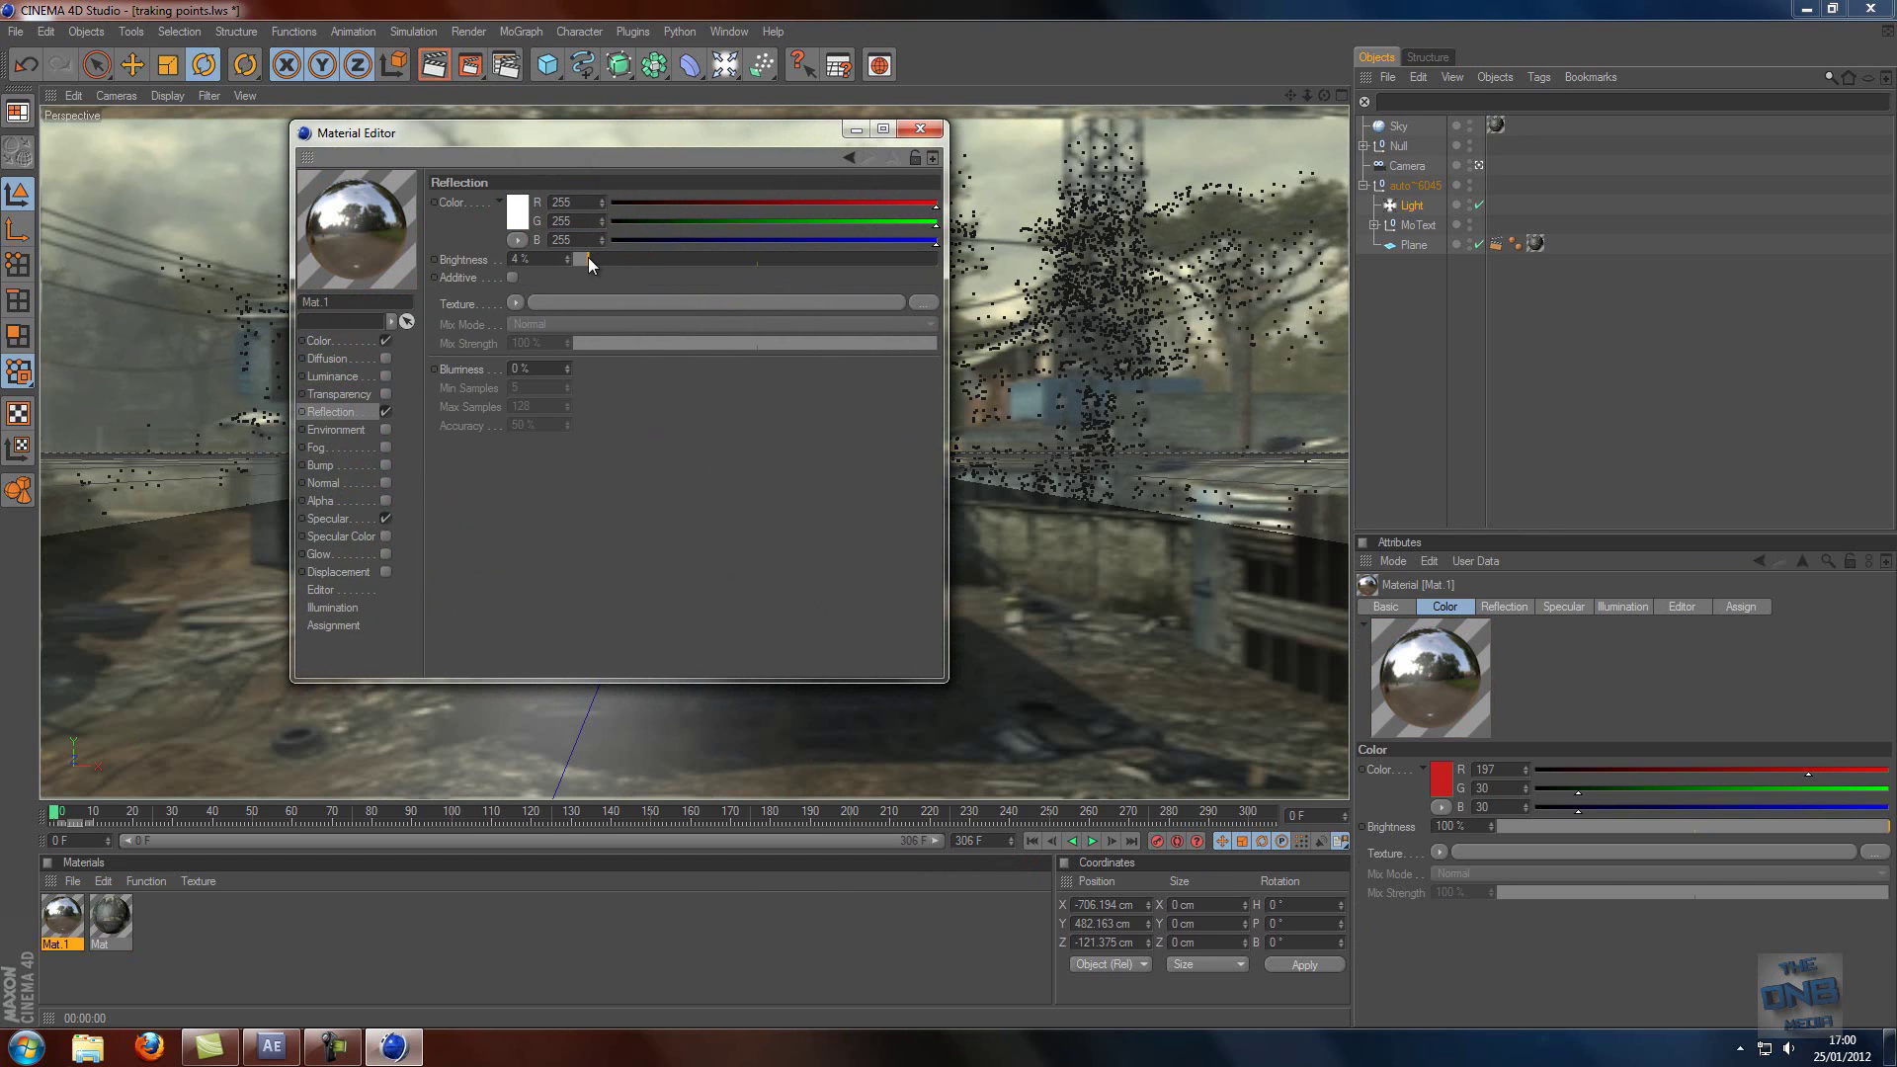
left_click(919, 132)
- Apply Mat.1 to the MoText and render a preview of the red text
left_click_drag(64, 924, 1418, 227)
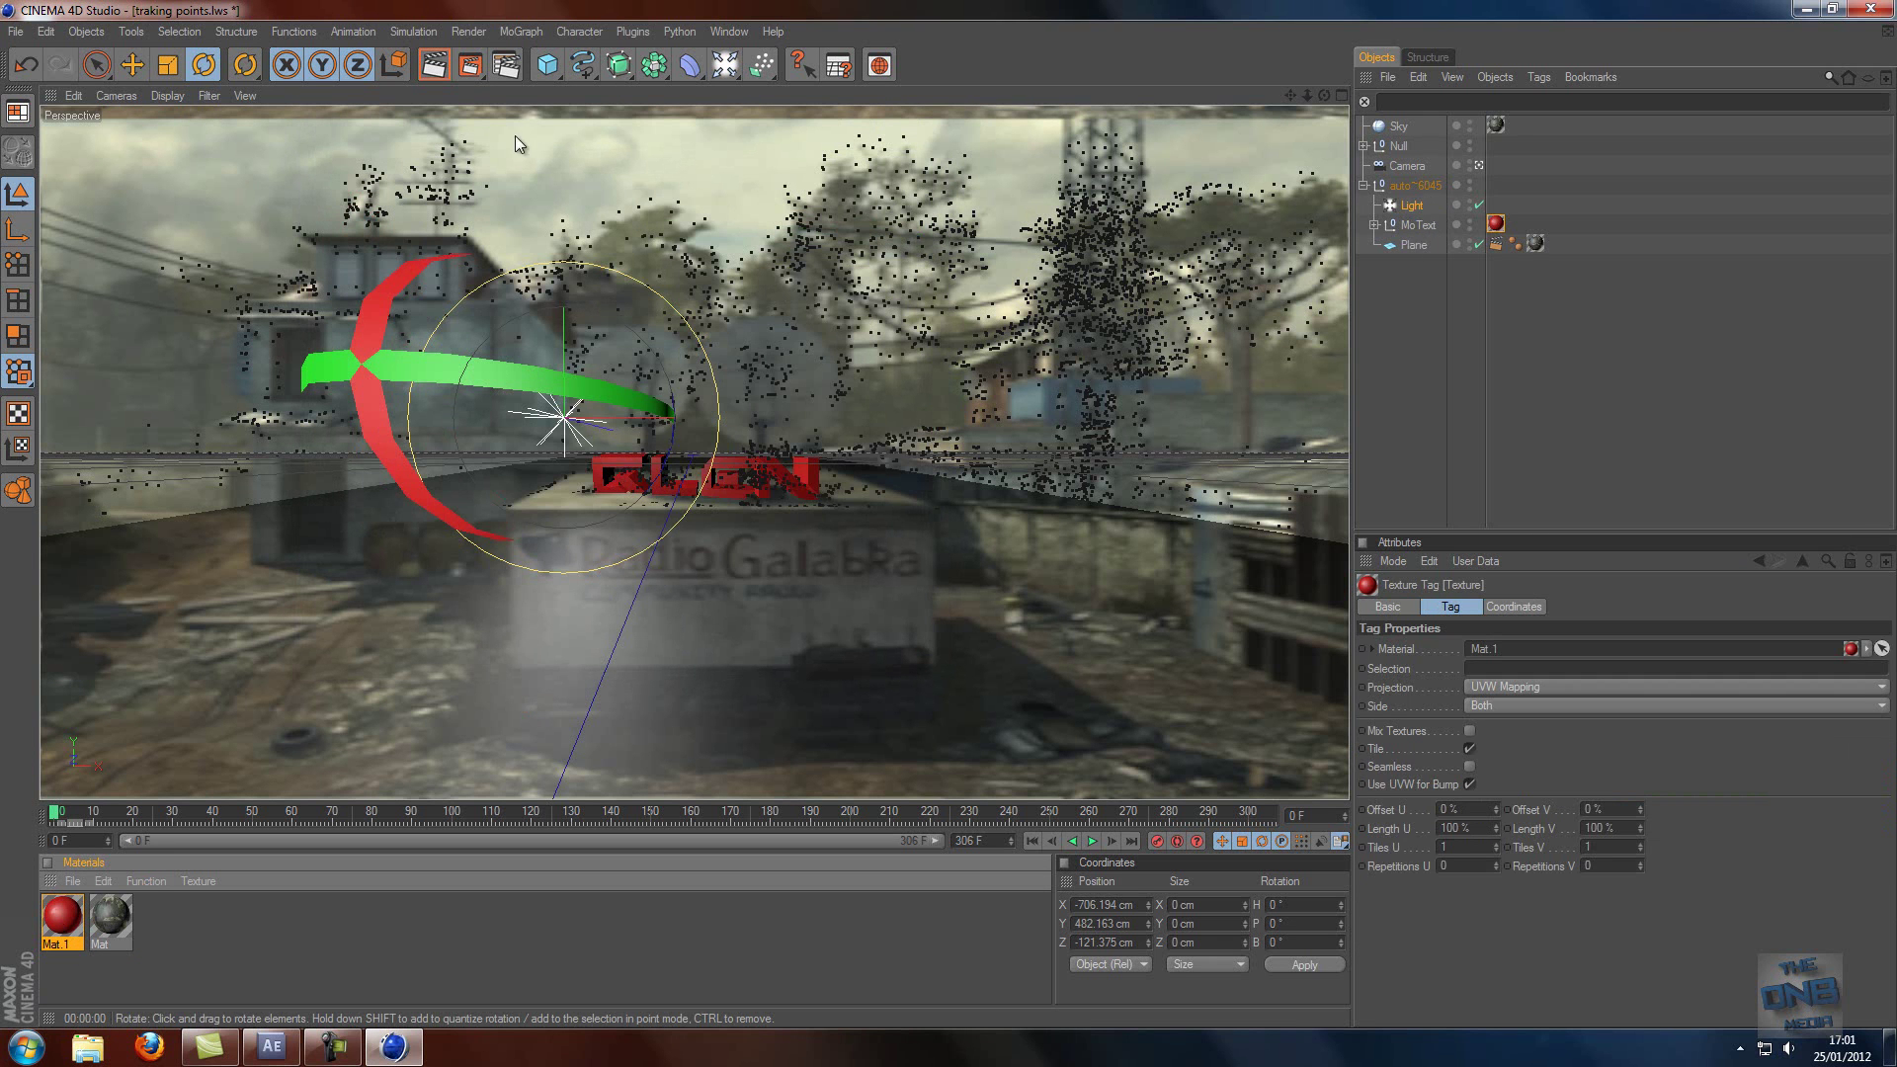
left_click(435, 66)
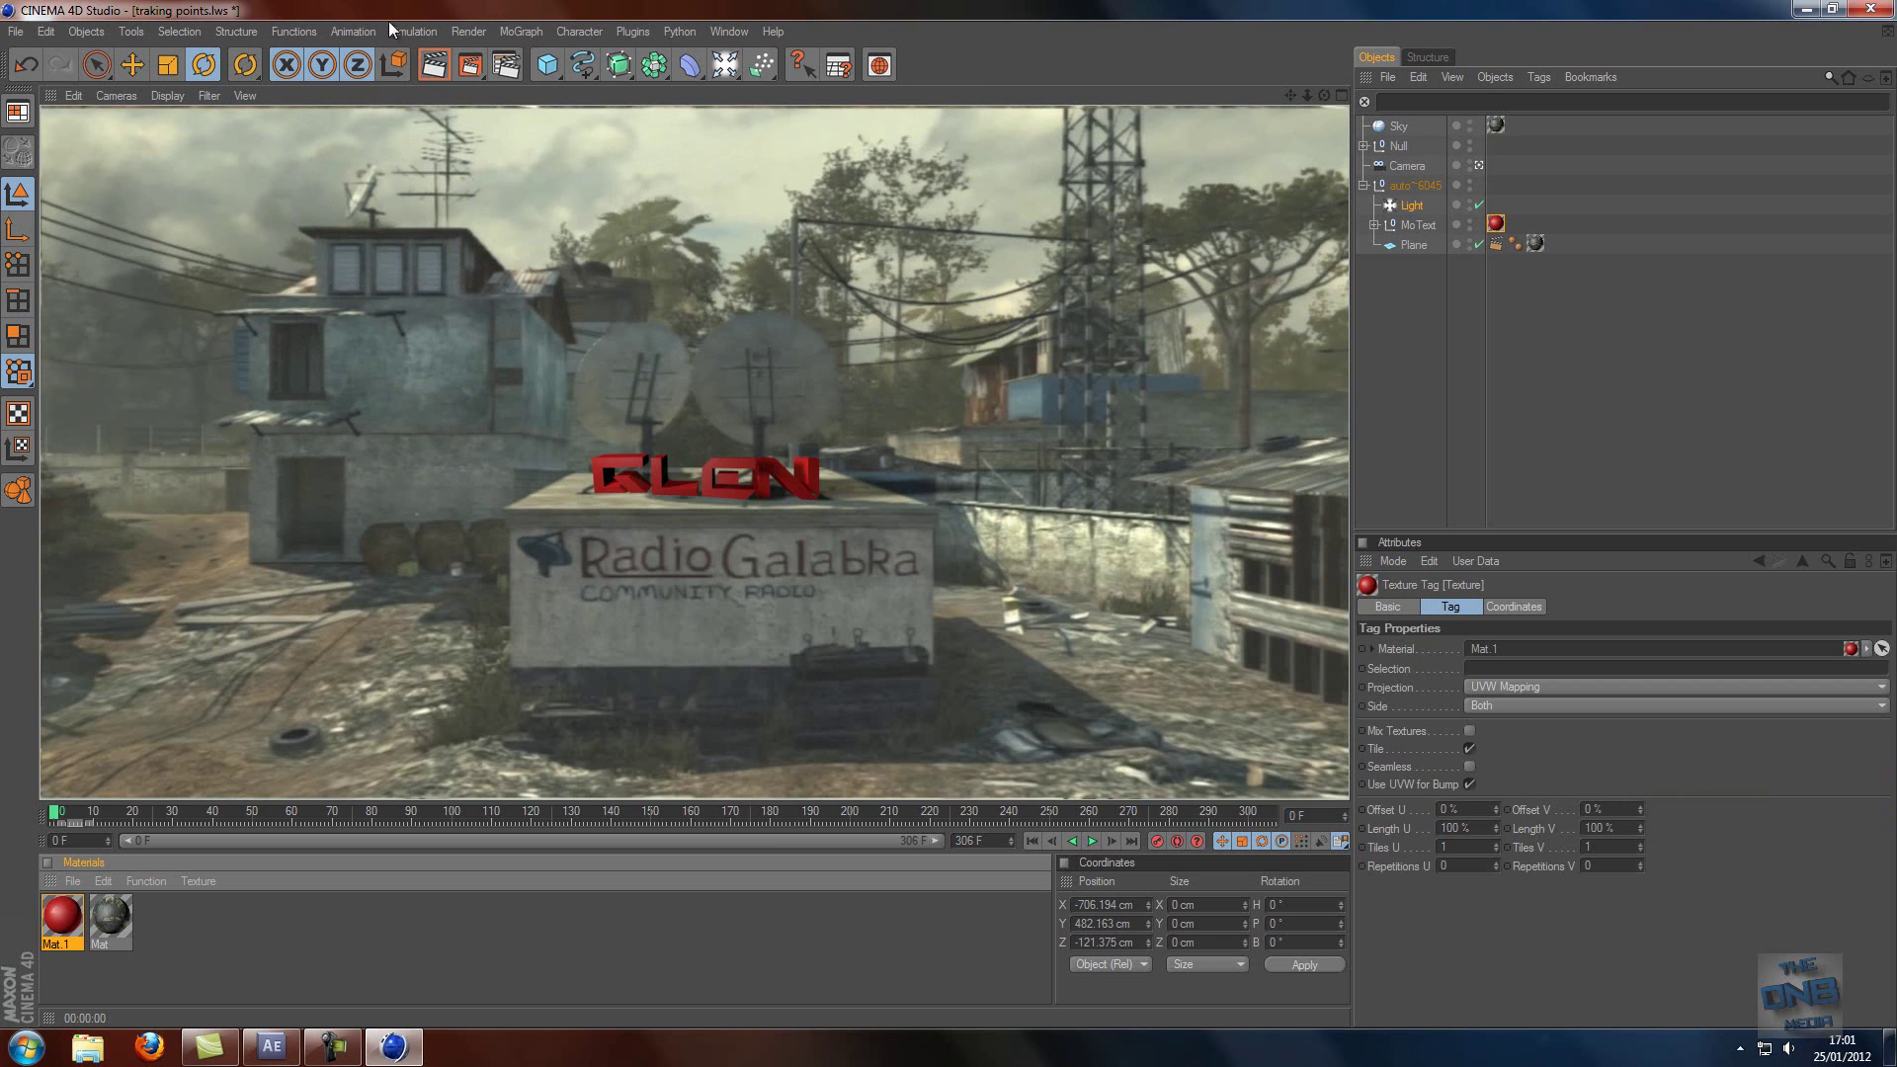
left_click(481, 34)
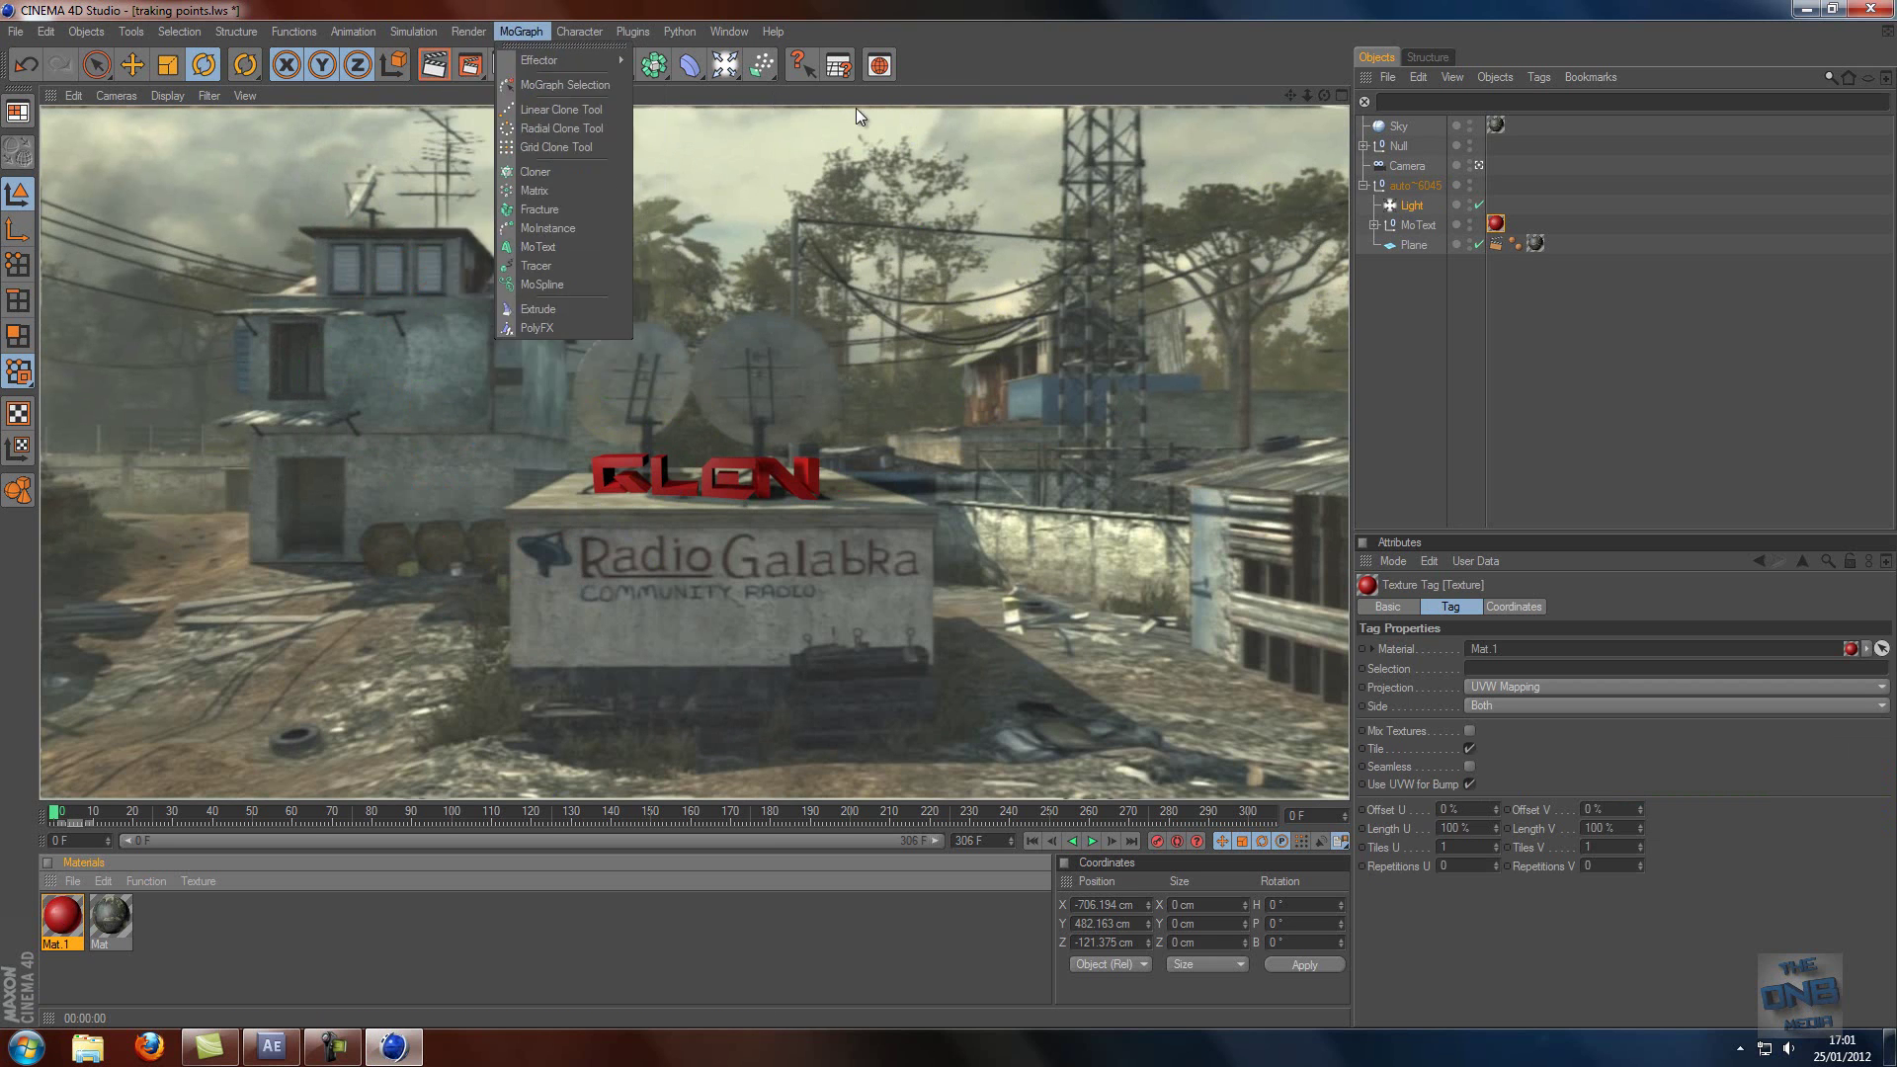
- In Render Settings, set the Save format to AVI Movie
left_click(761, 65)
left_click(501, 65)
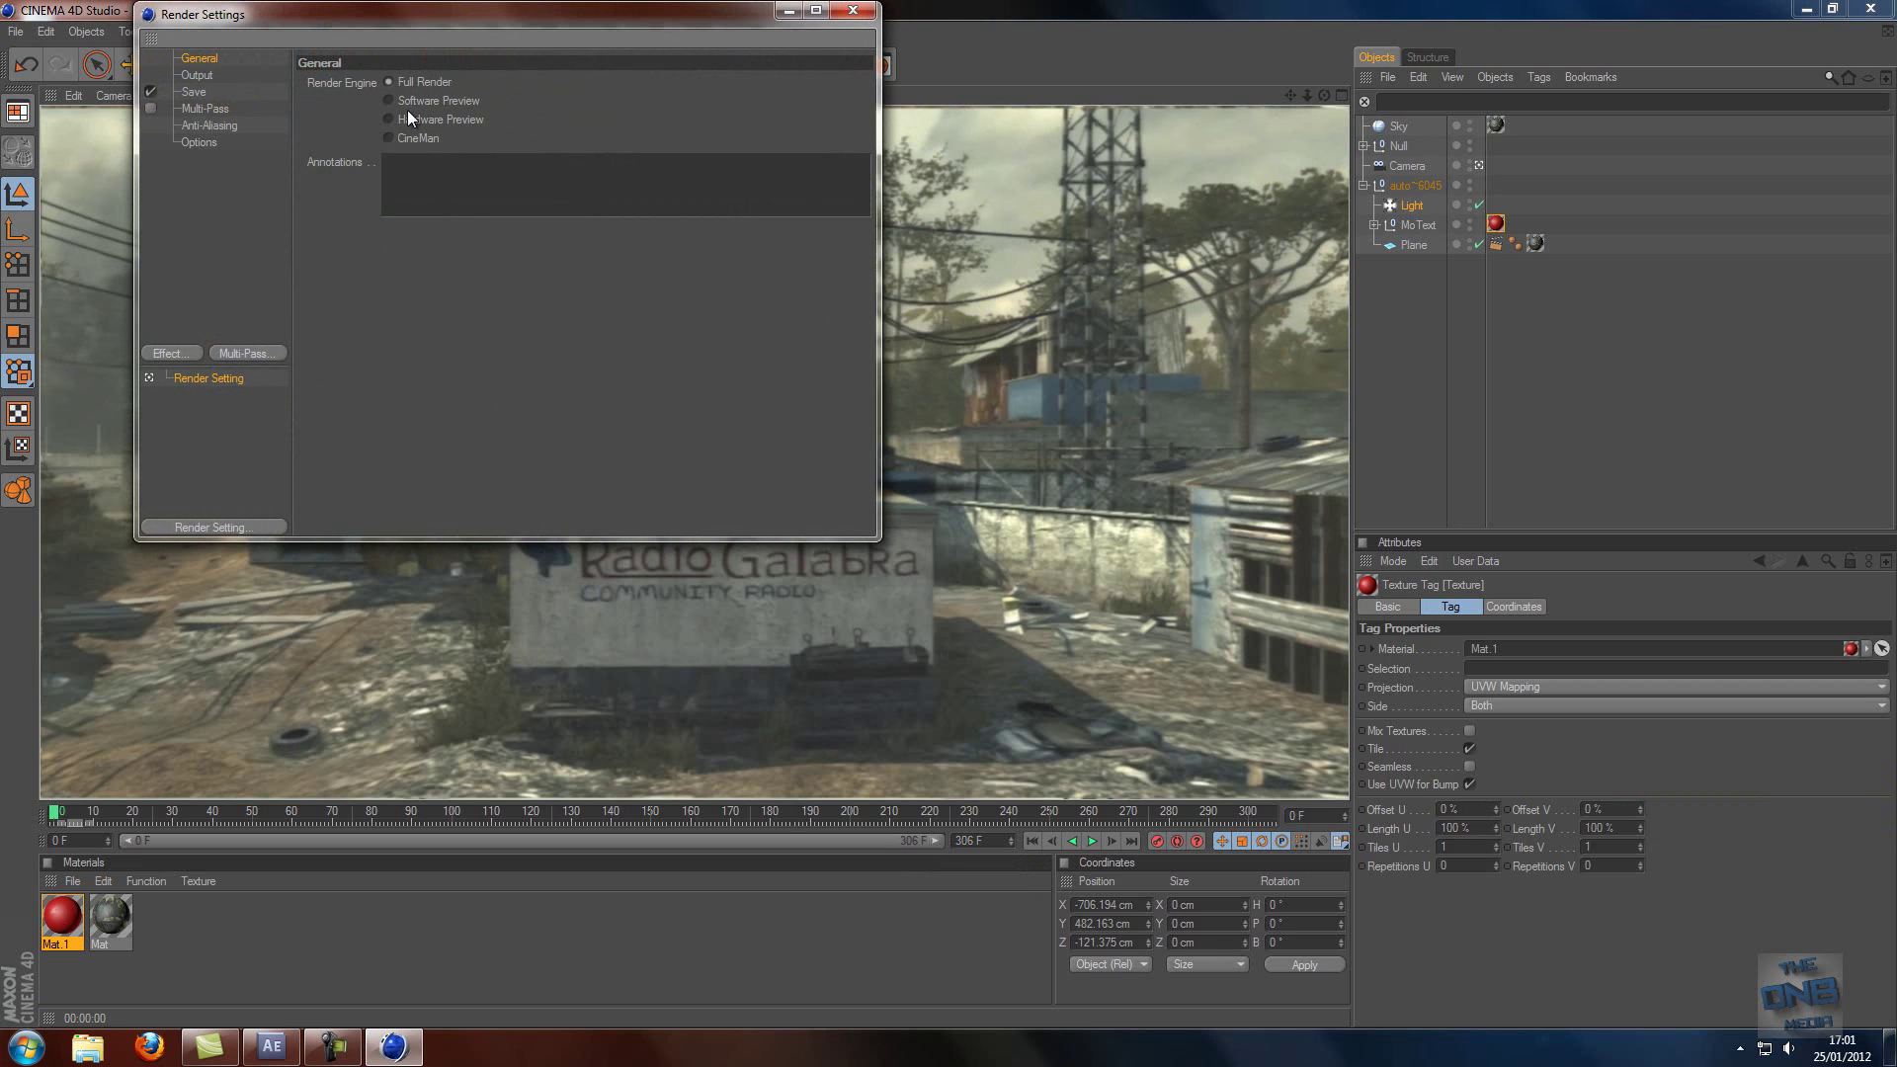
left_click(195, 89)
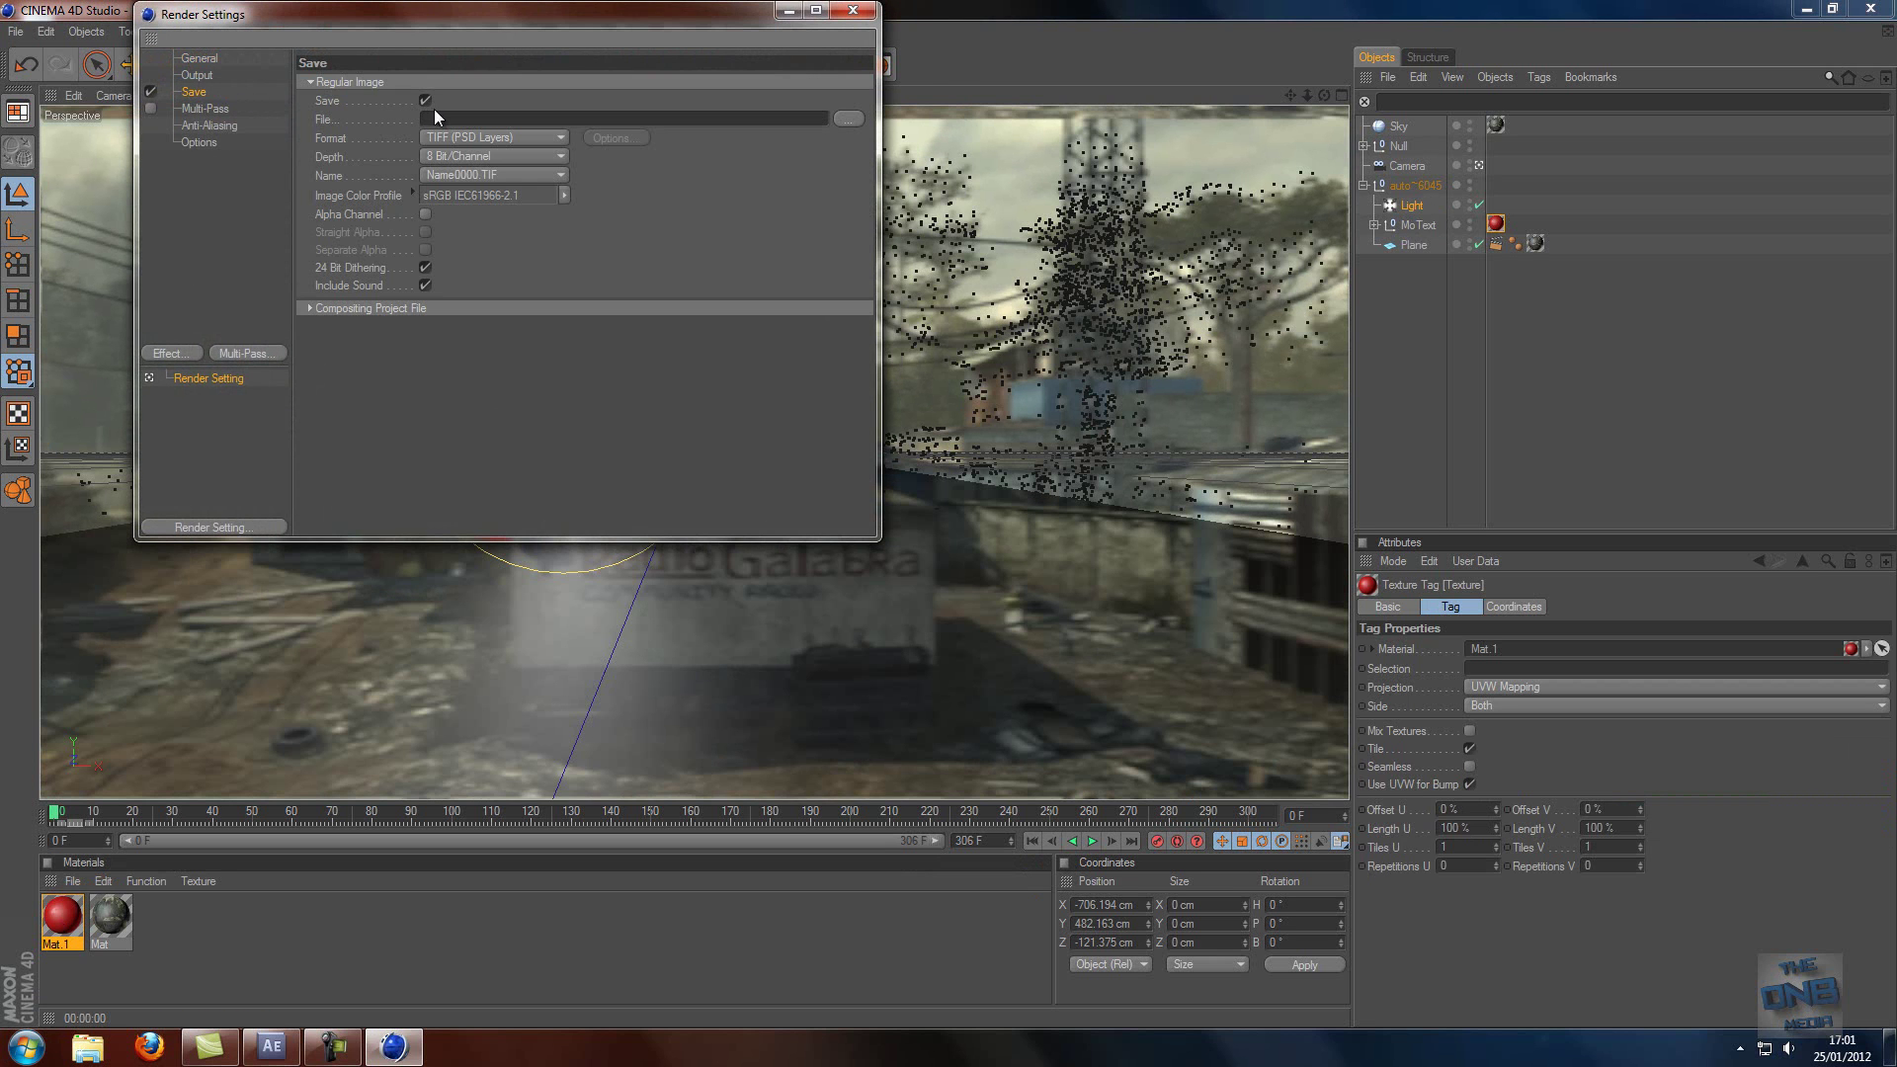
left_click(263, 59)
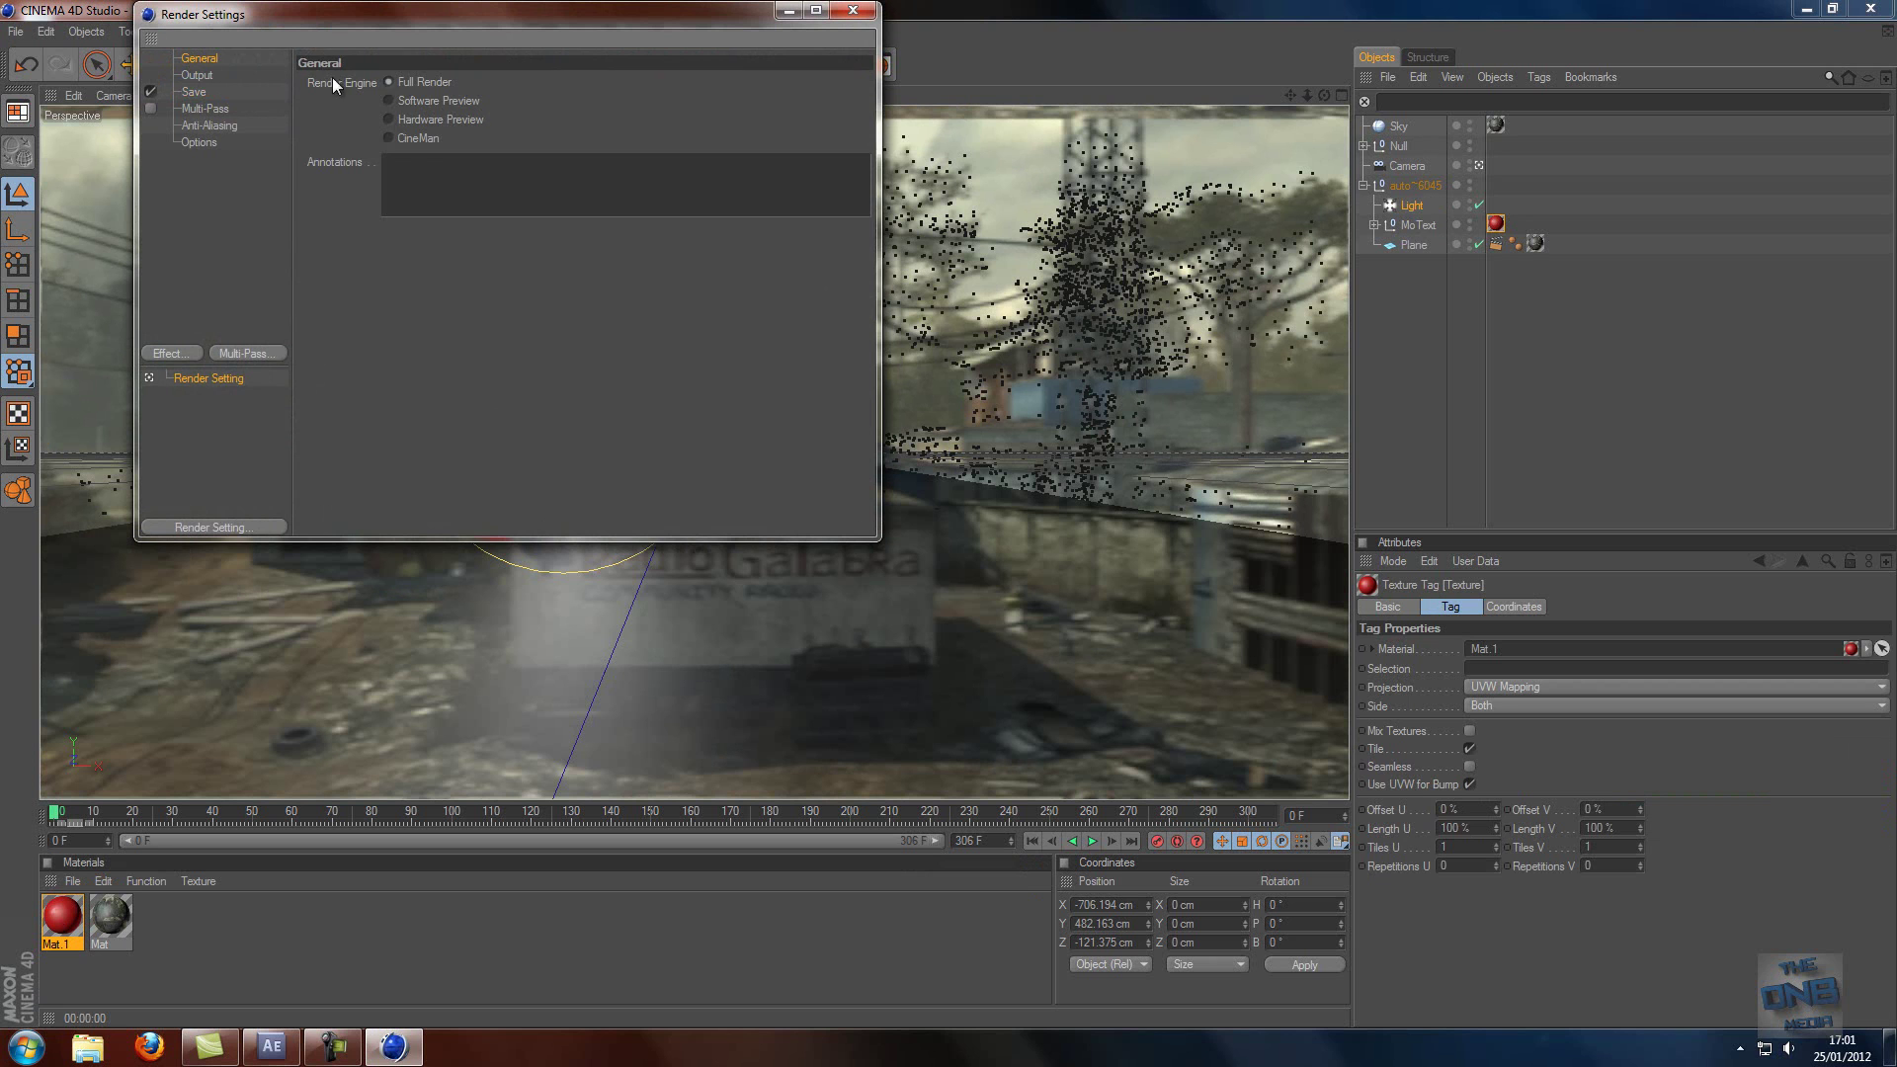
left_click(197, 91)
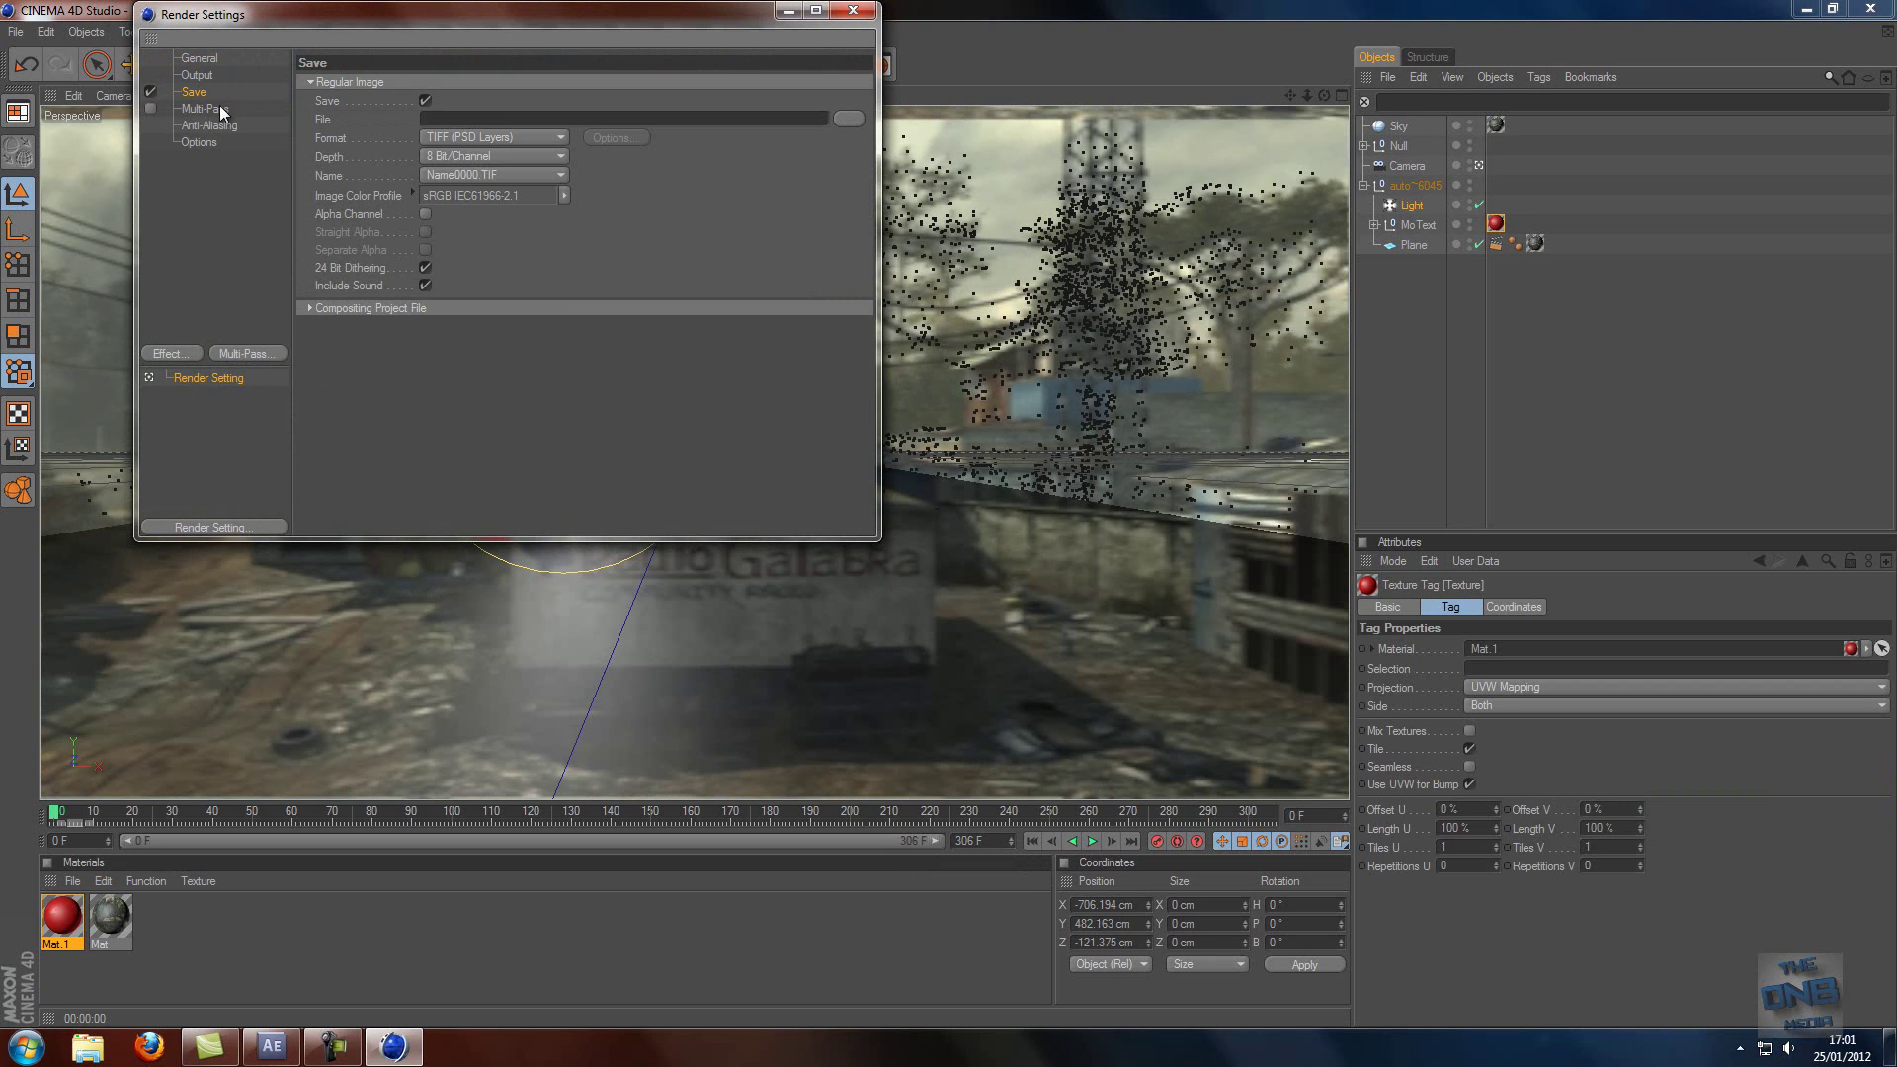
left_click(425, 136)
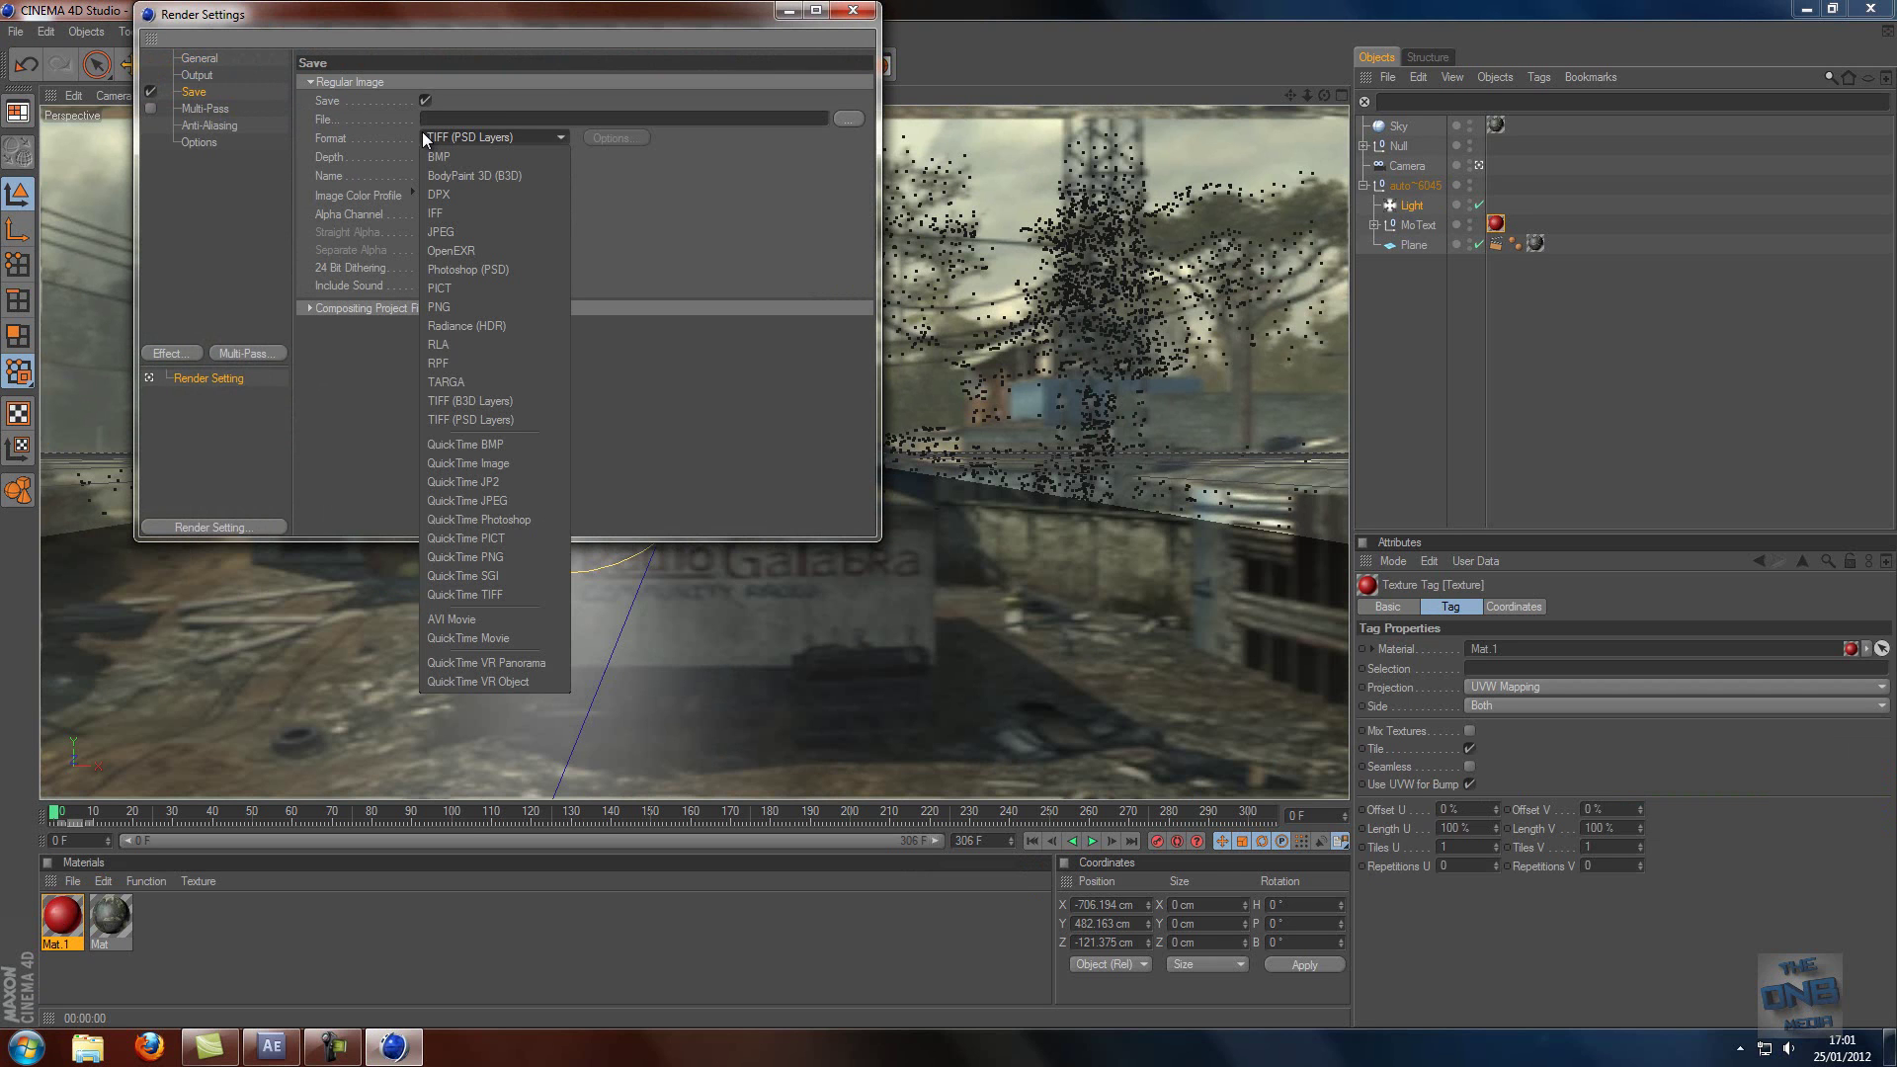
left_click(449, 618)
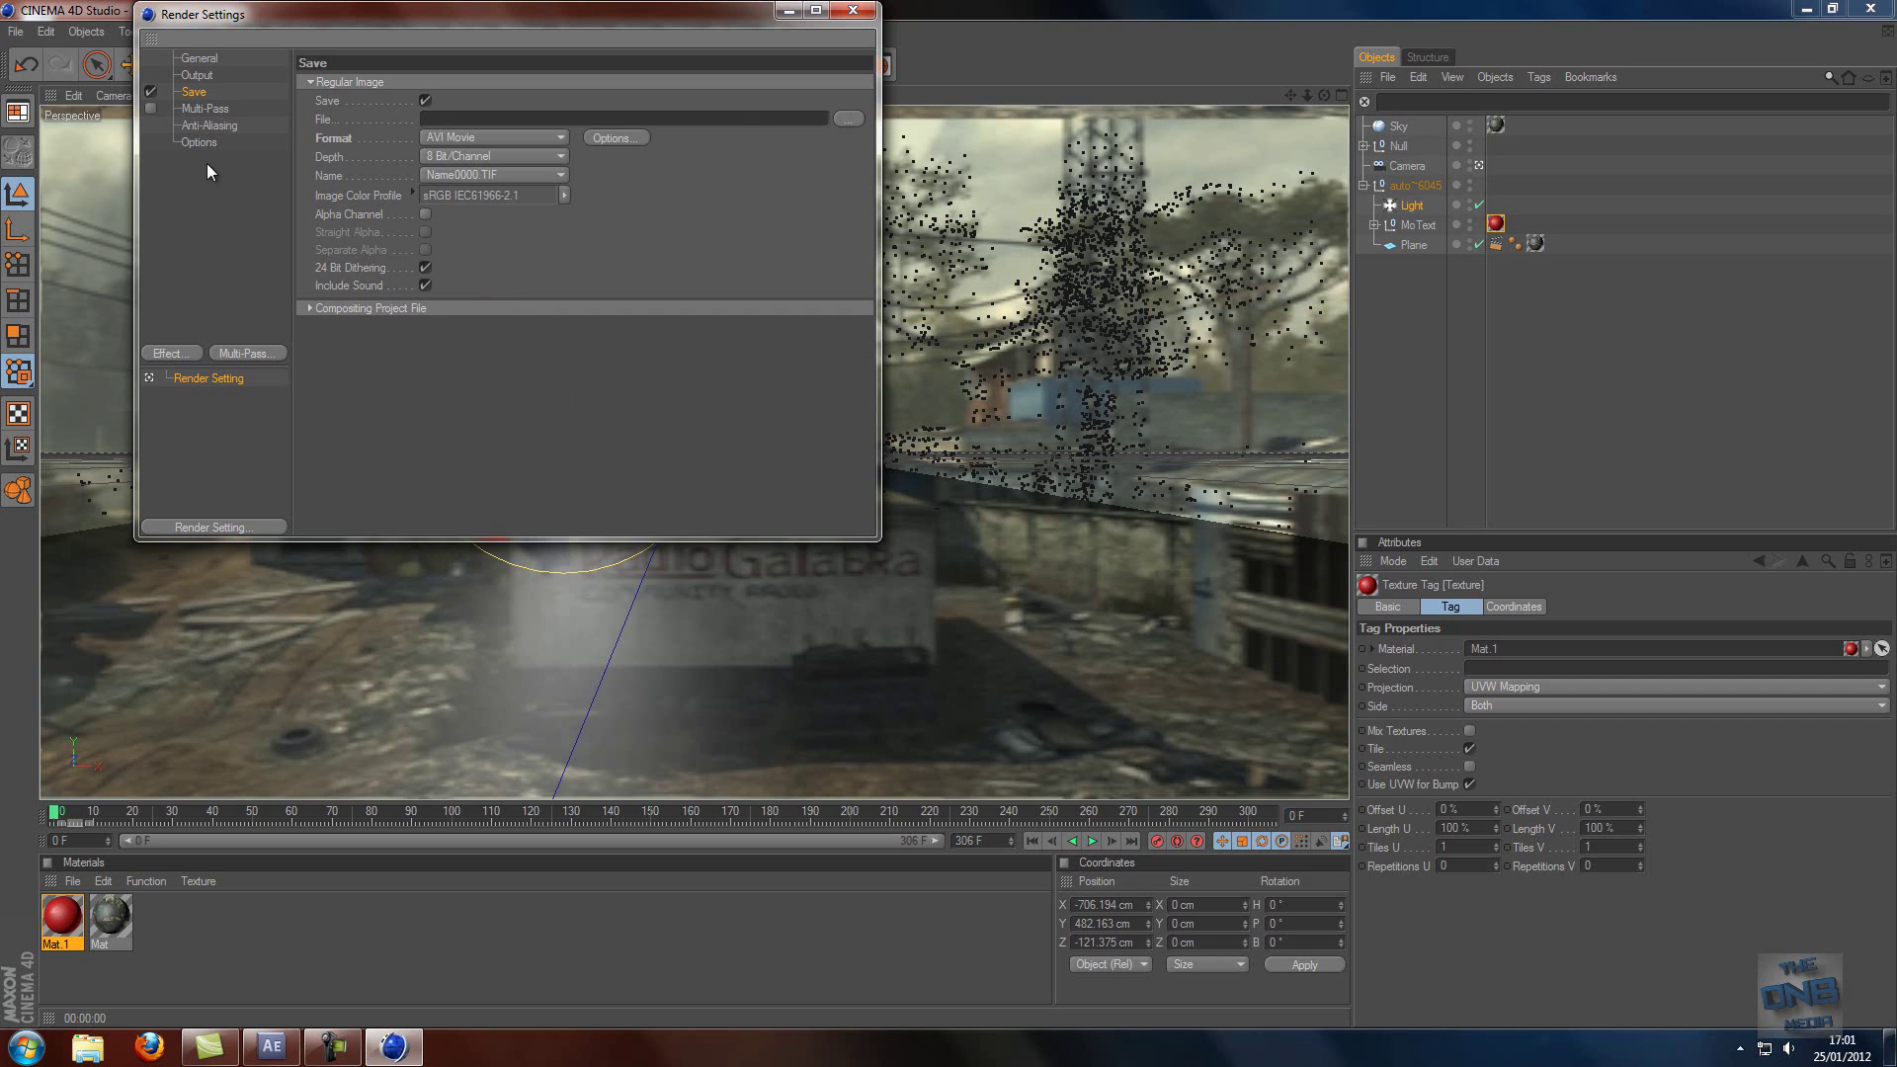
- Set anti-aliasing to Best with minimum level 1x1 and maximum level 16x16
left_click(194, 141)
left_click(195, 124)
left_click(456, 82)
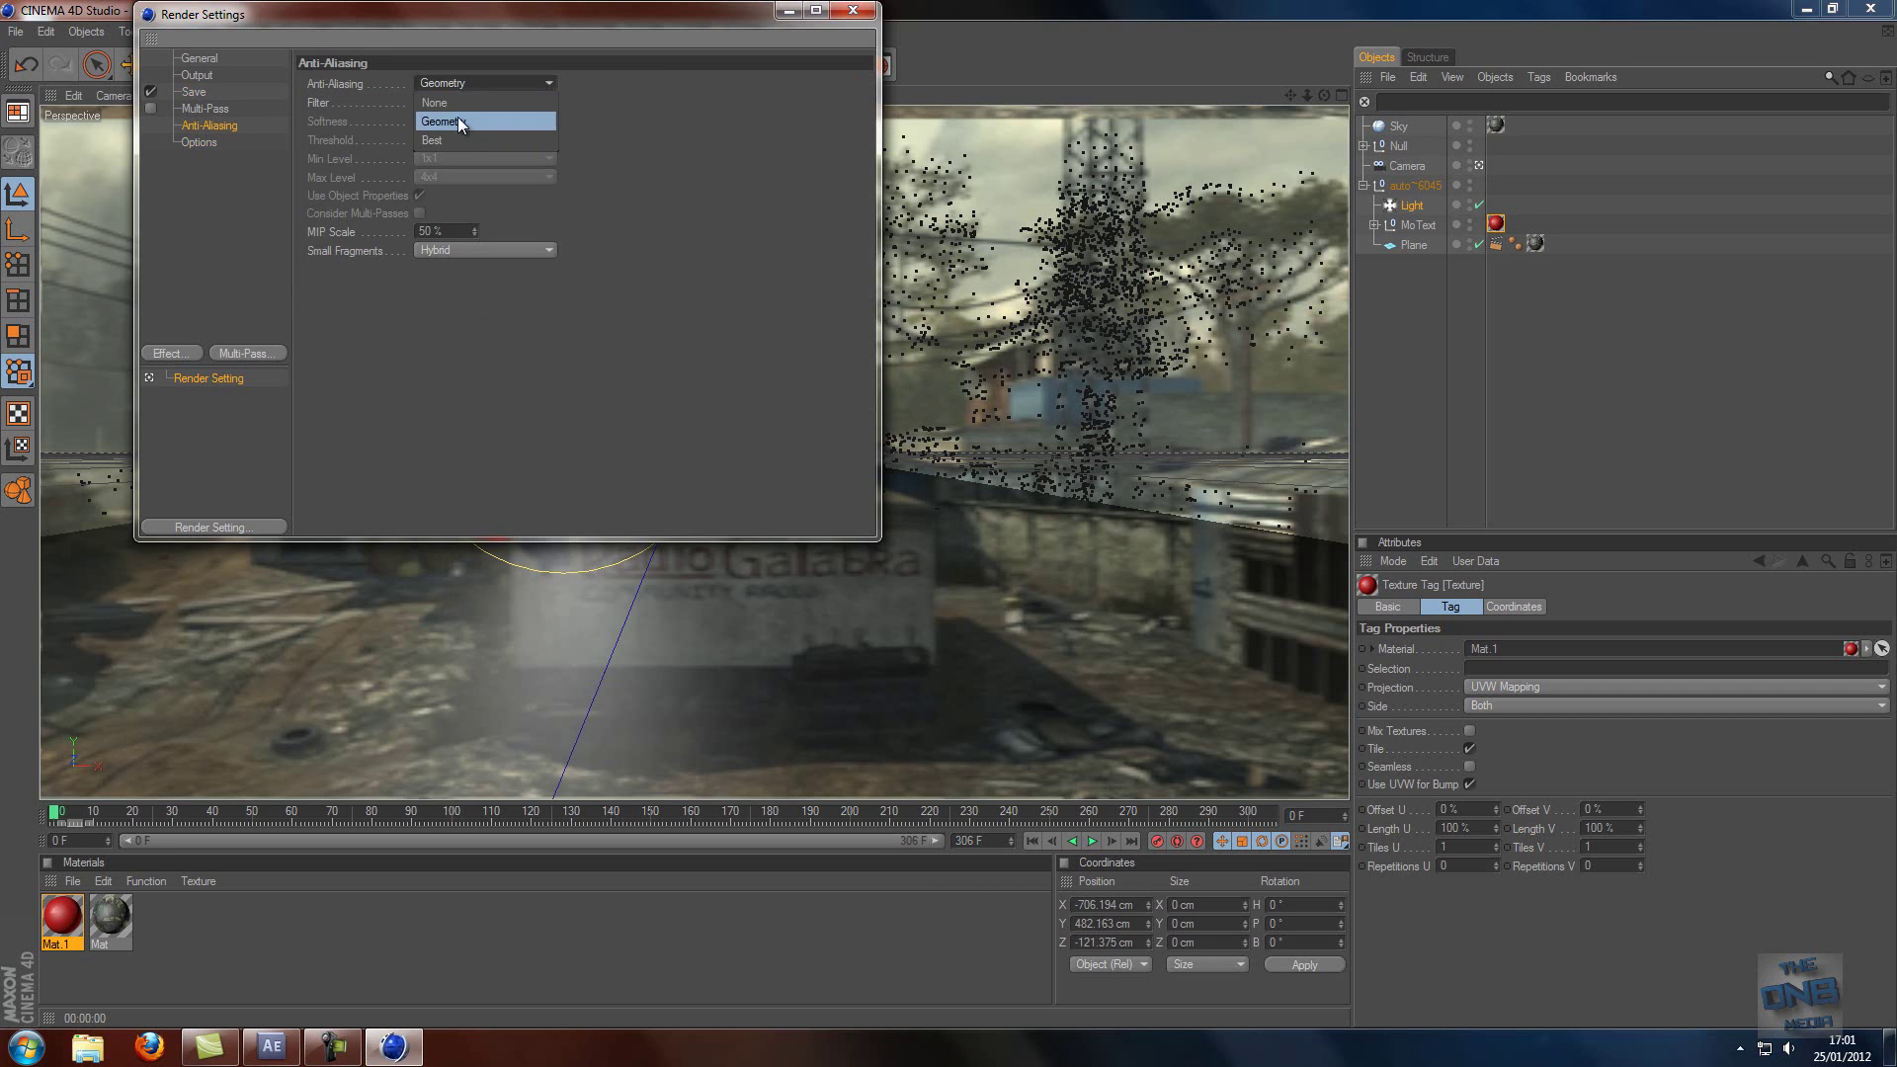
left_click(458, 137)
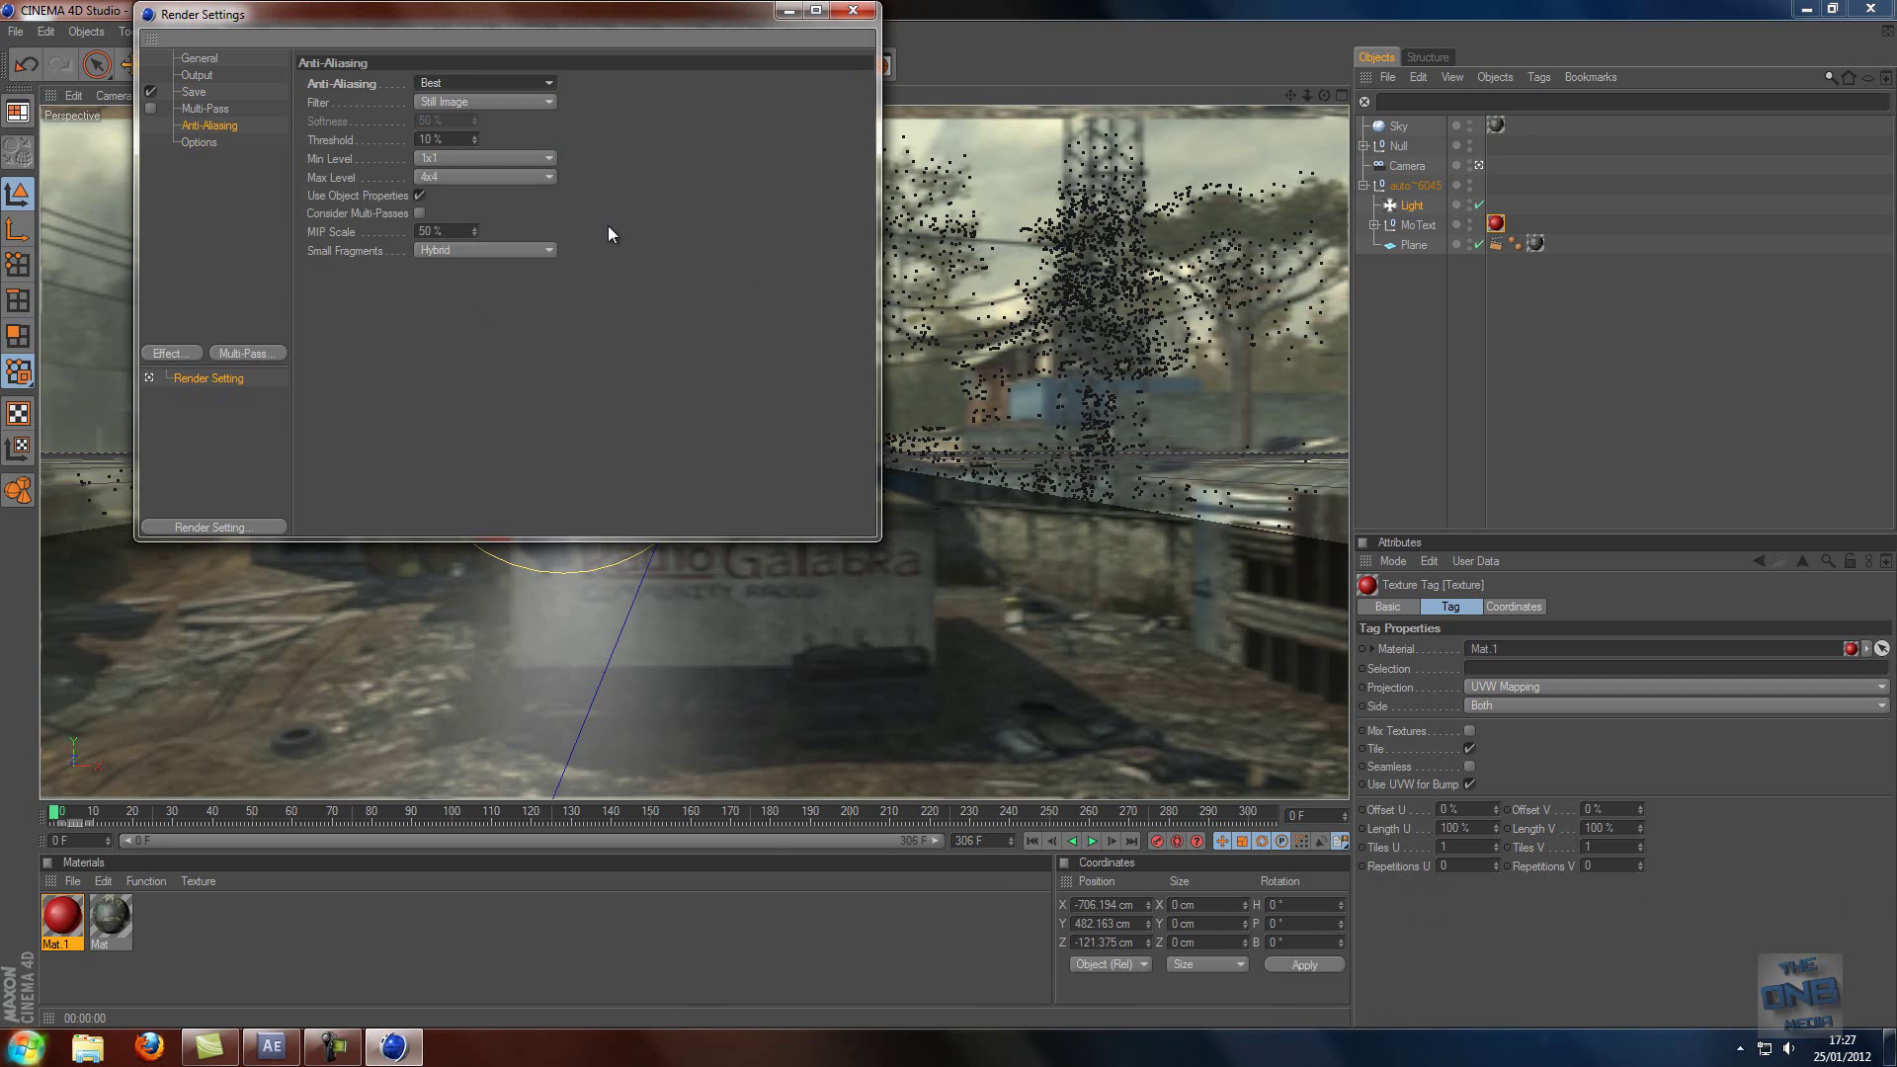
left_click(472, 177)
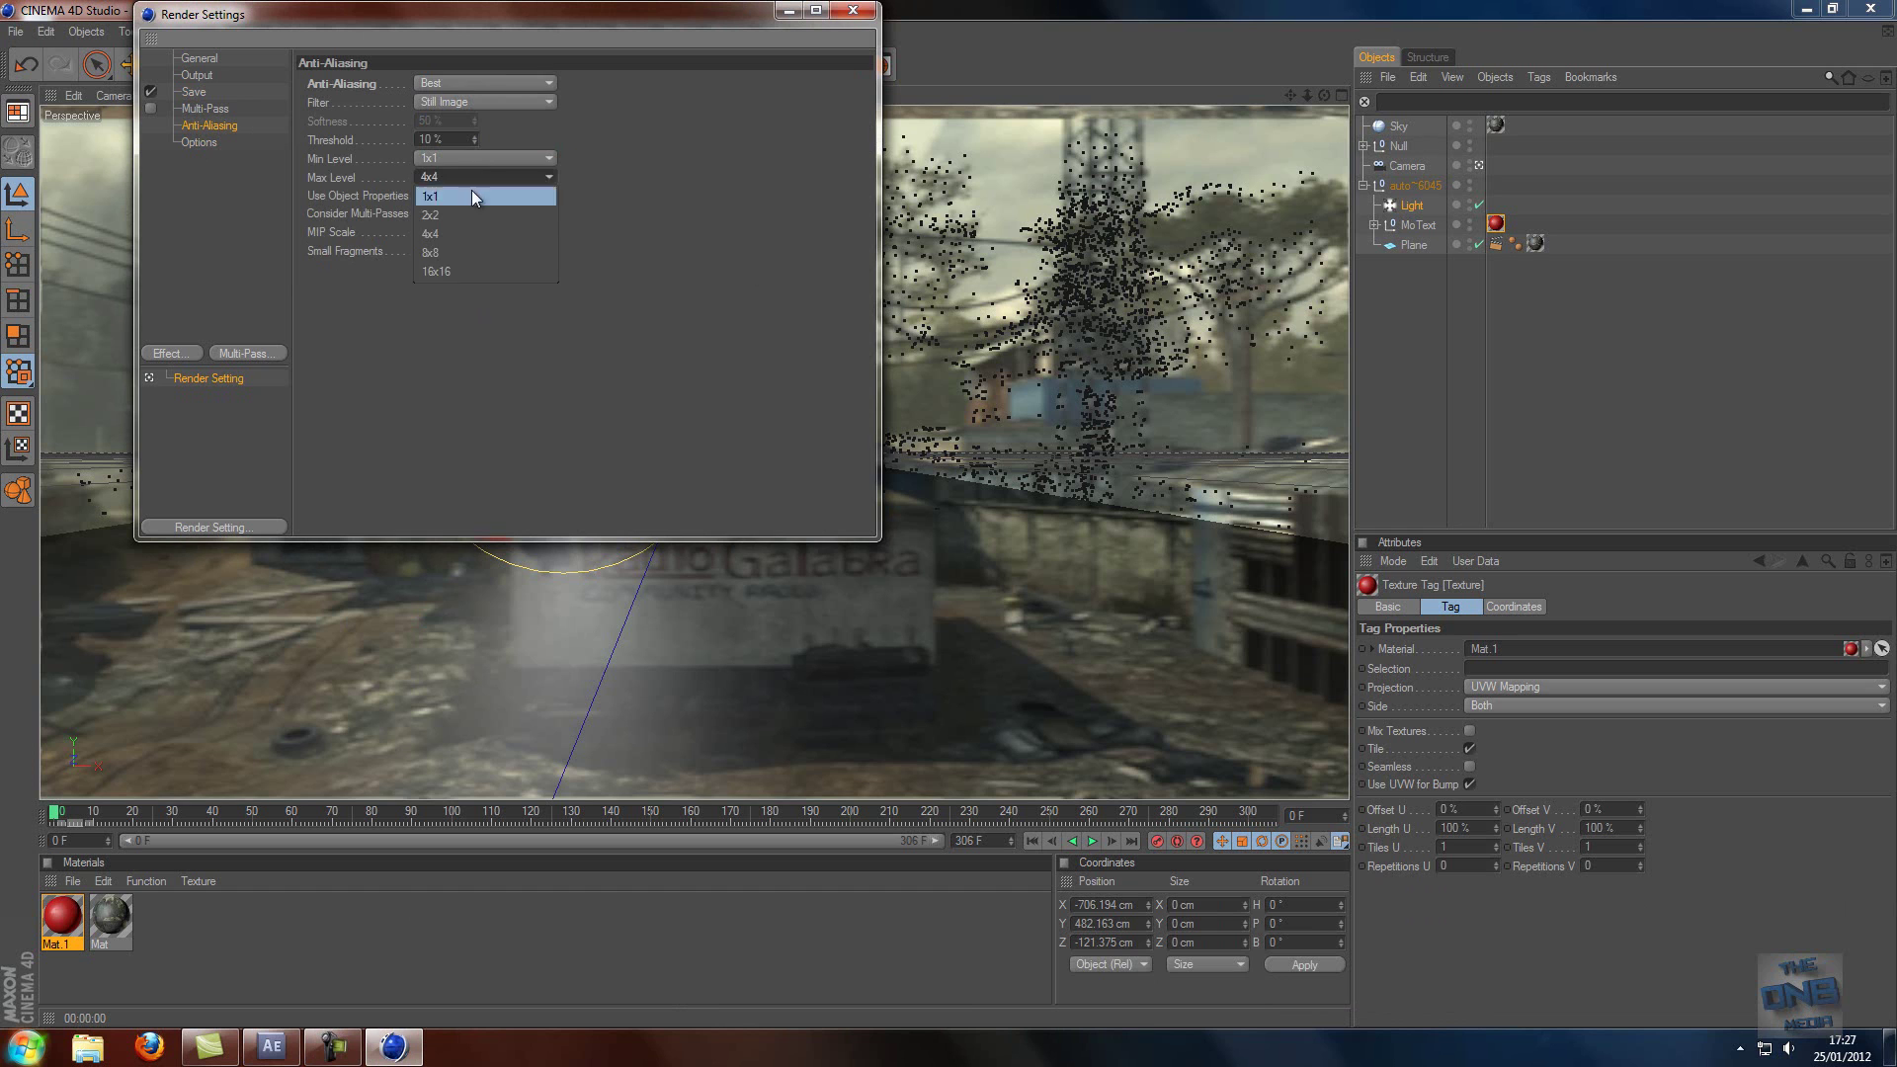
left_click(471, 271)
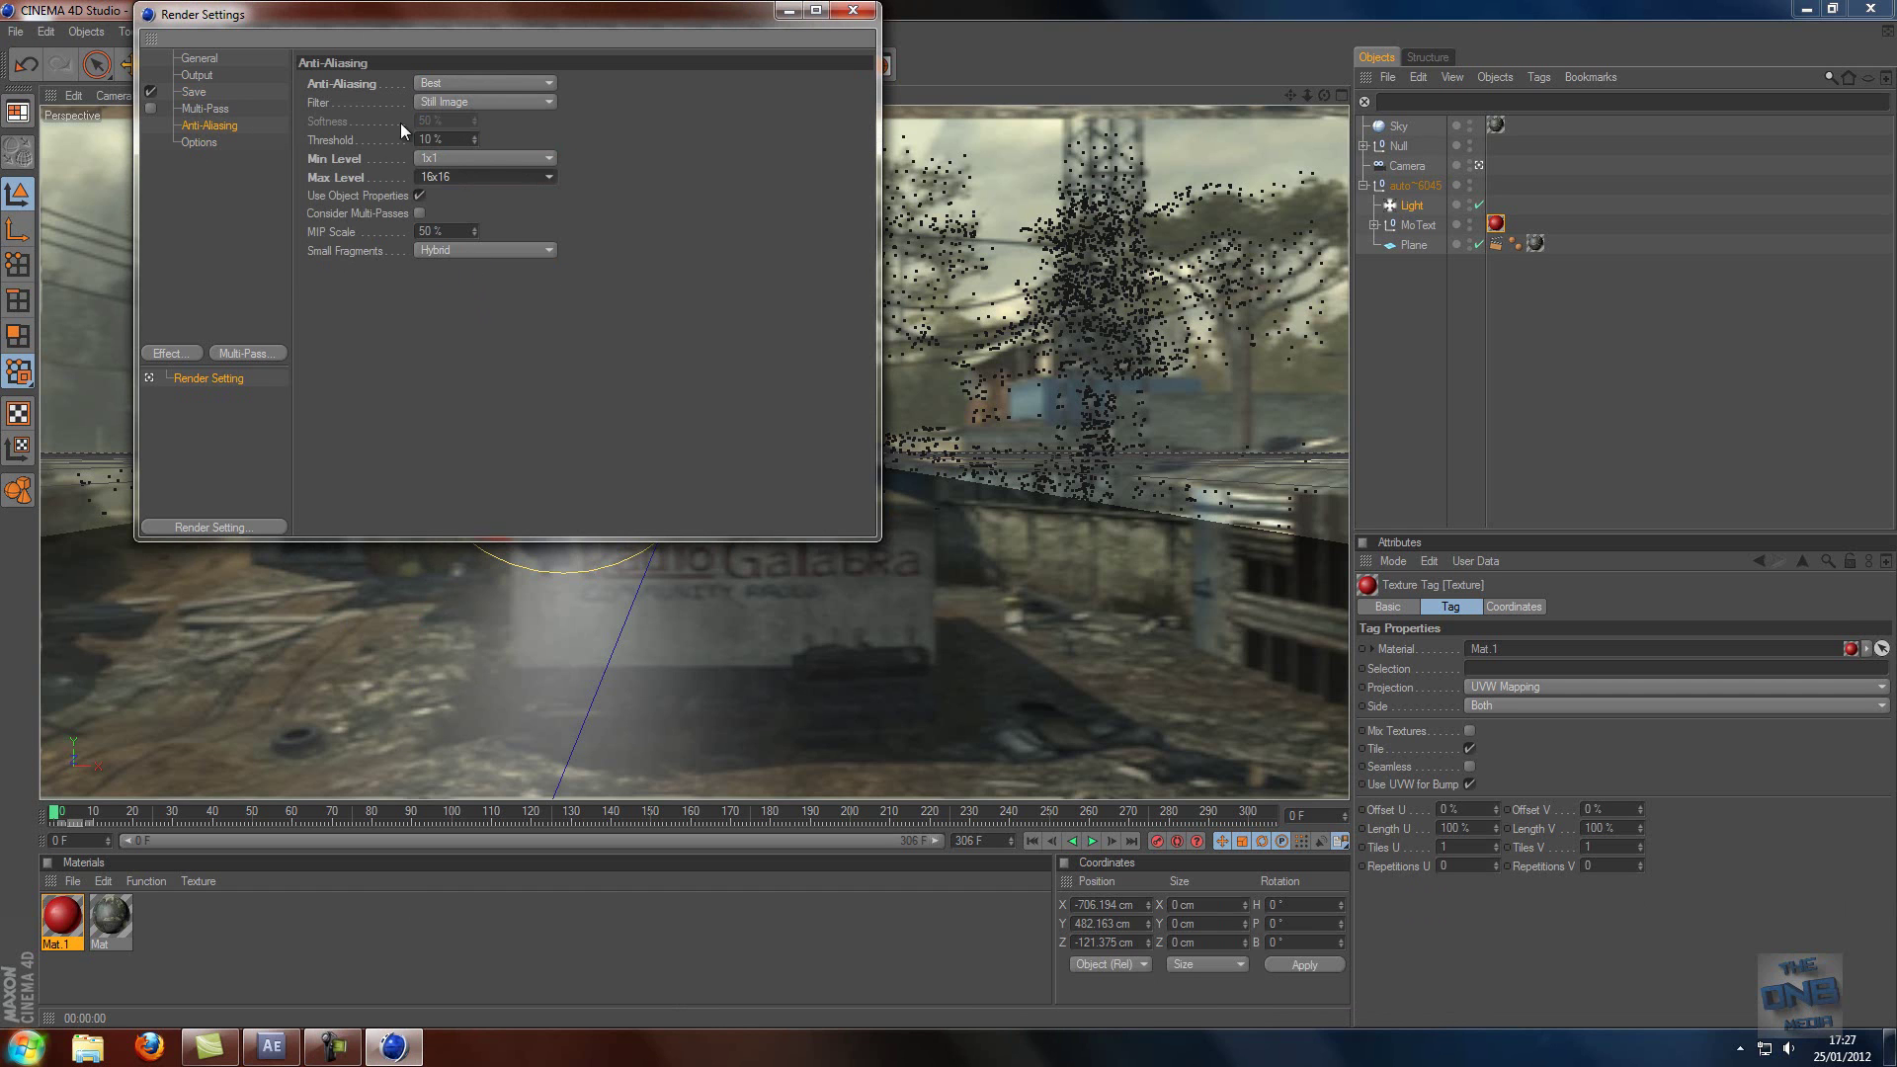
left_click(442, 158)
left_click(442, 158)
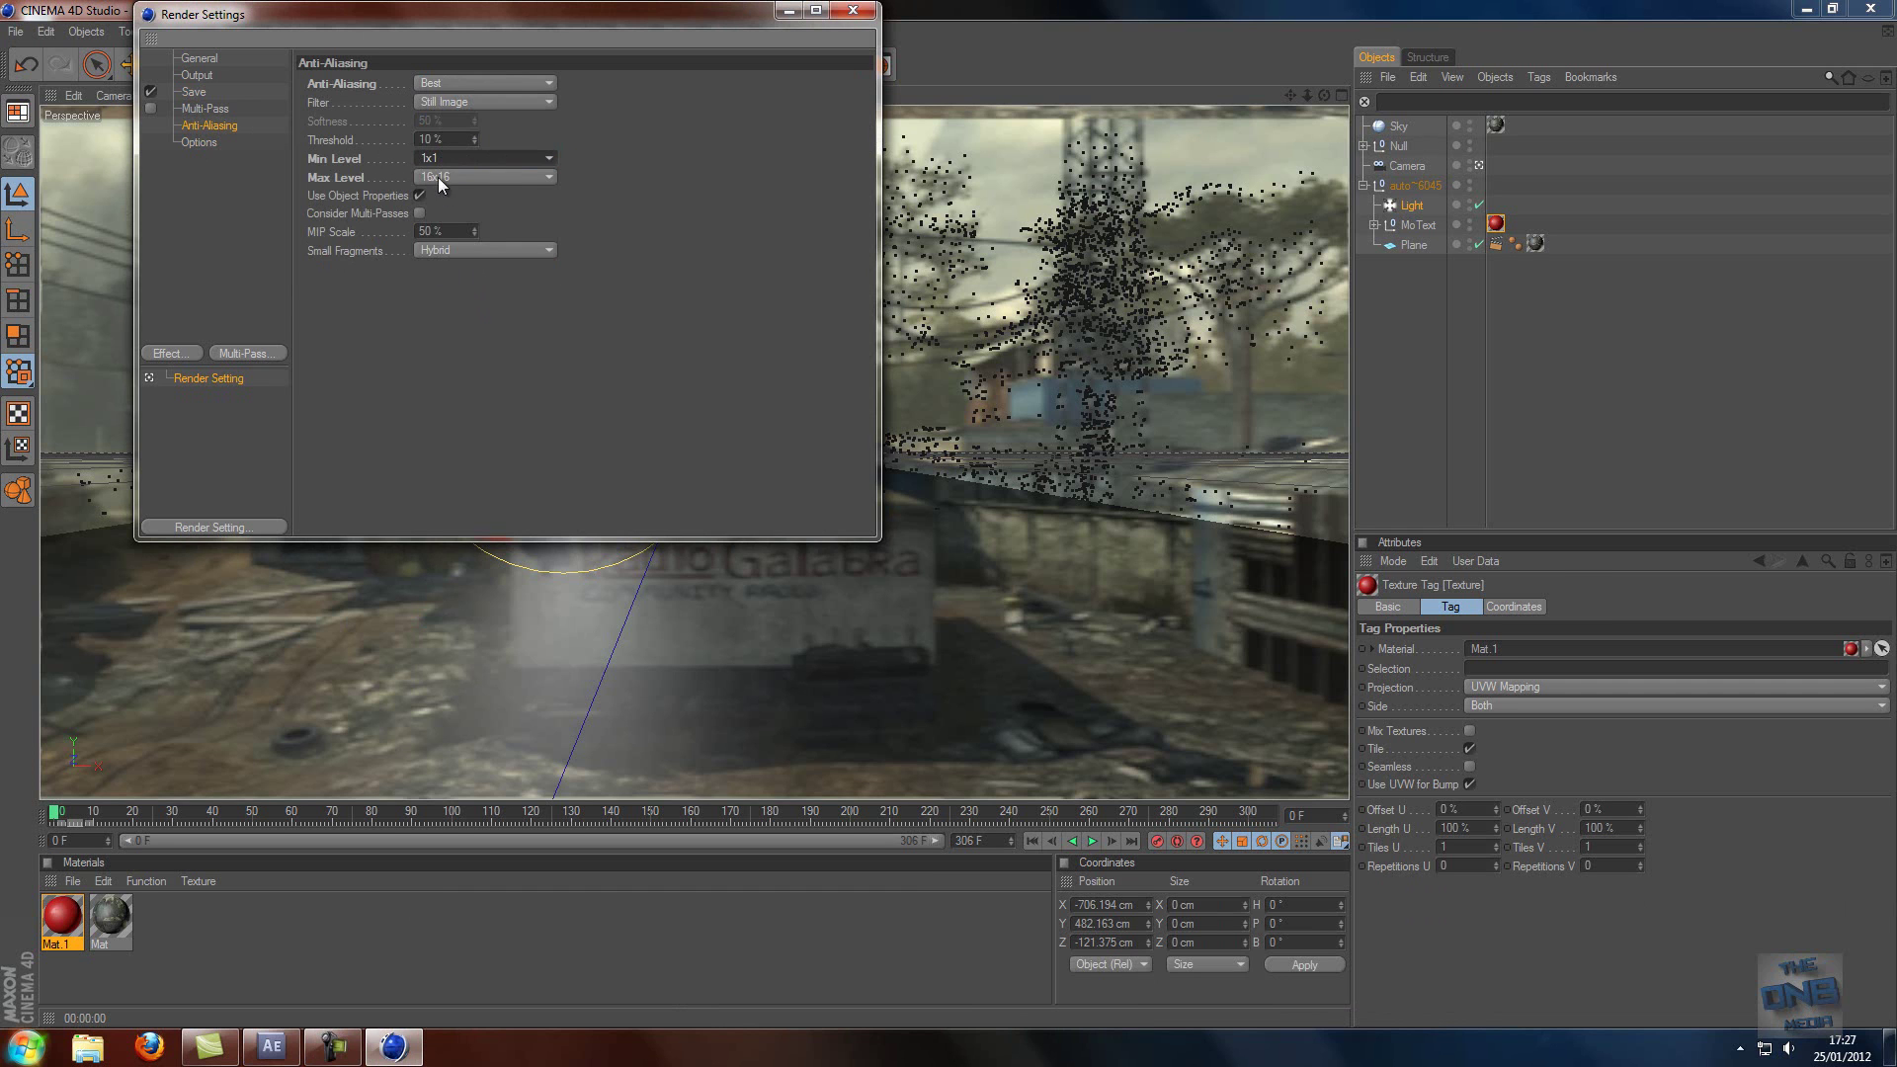
left_click(437, 175)
left_click(435, 258)
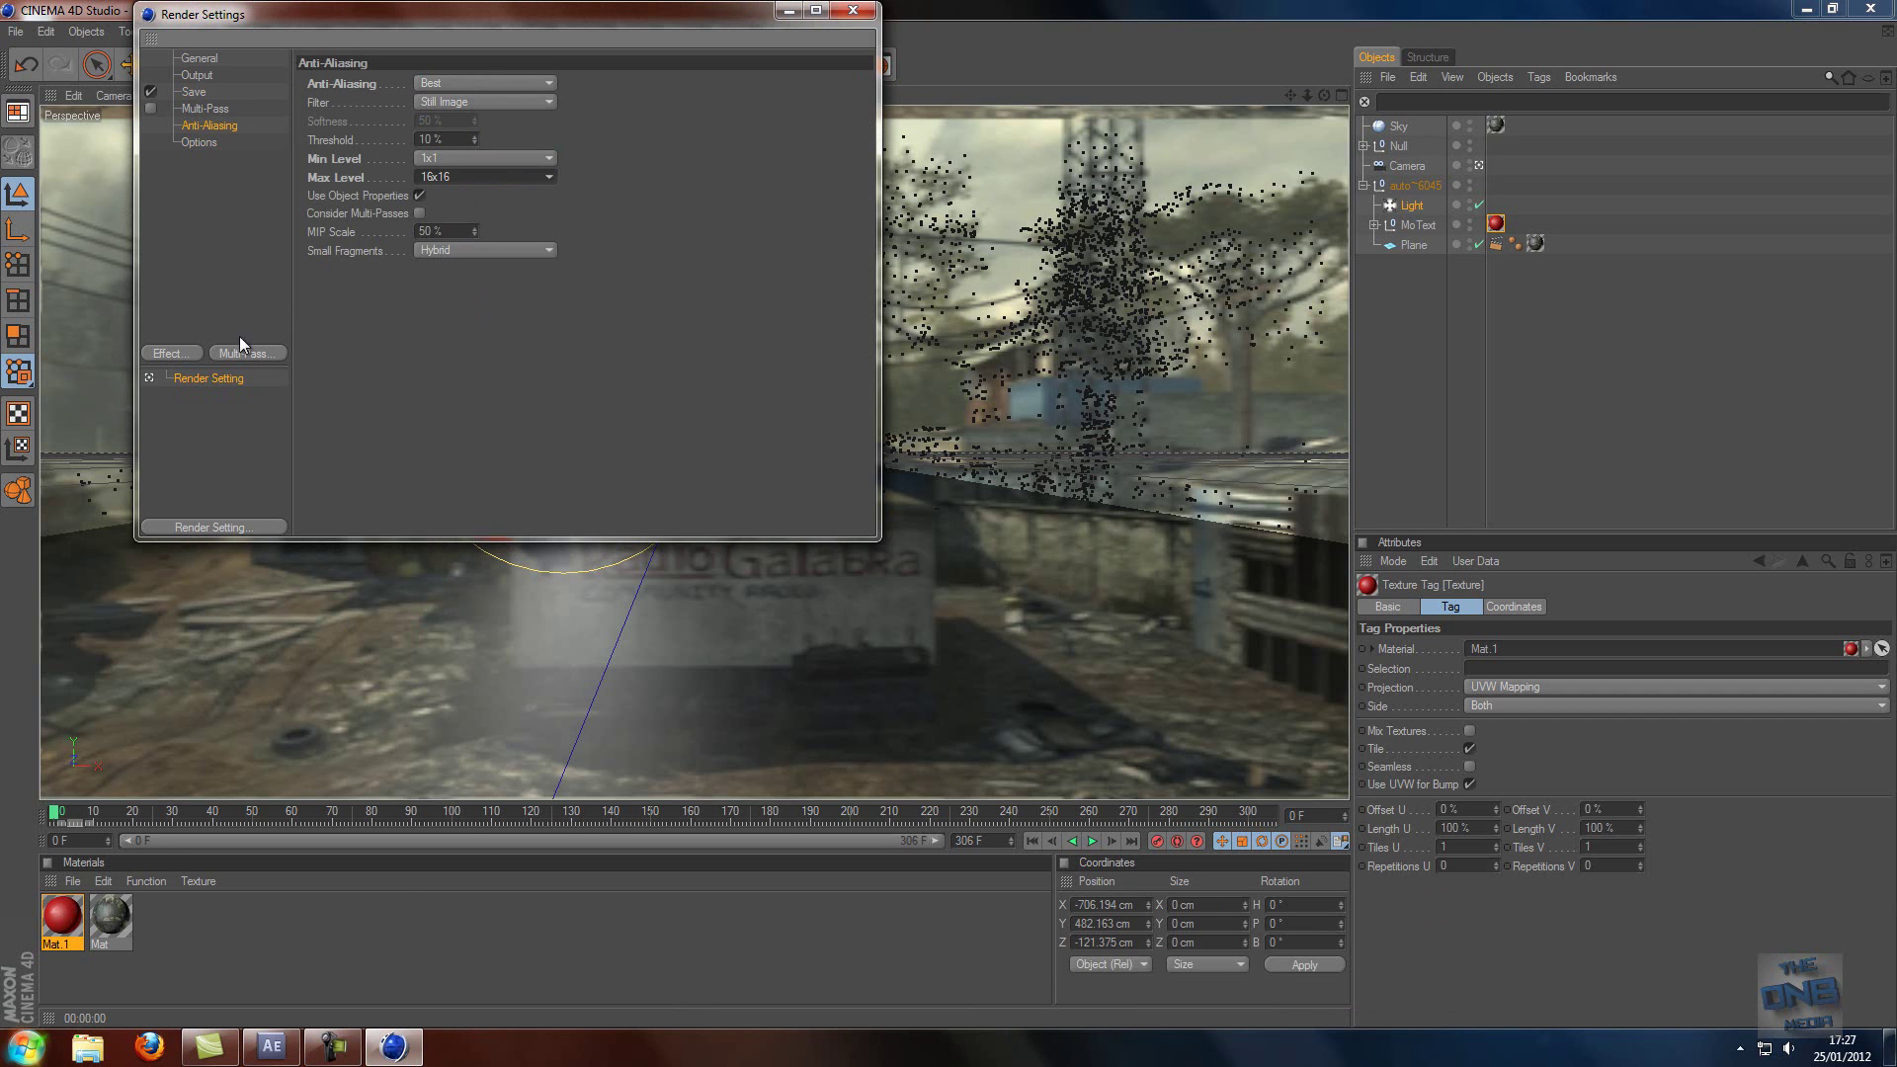
- Add the Ambient Occlusion effect and review the remaining settings pages
left_click(165, 354)
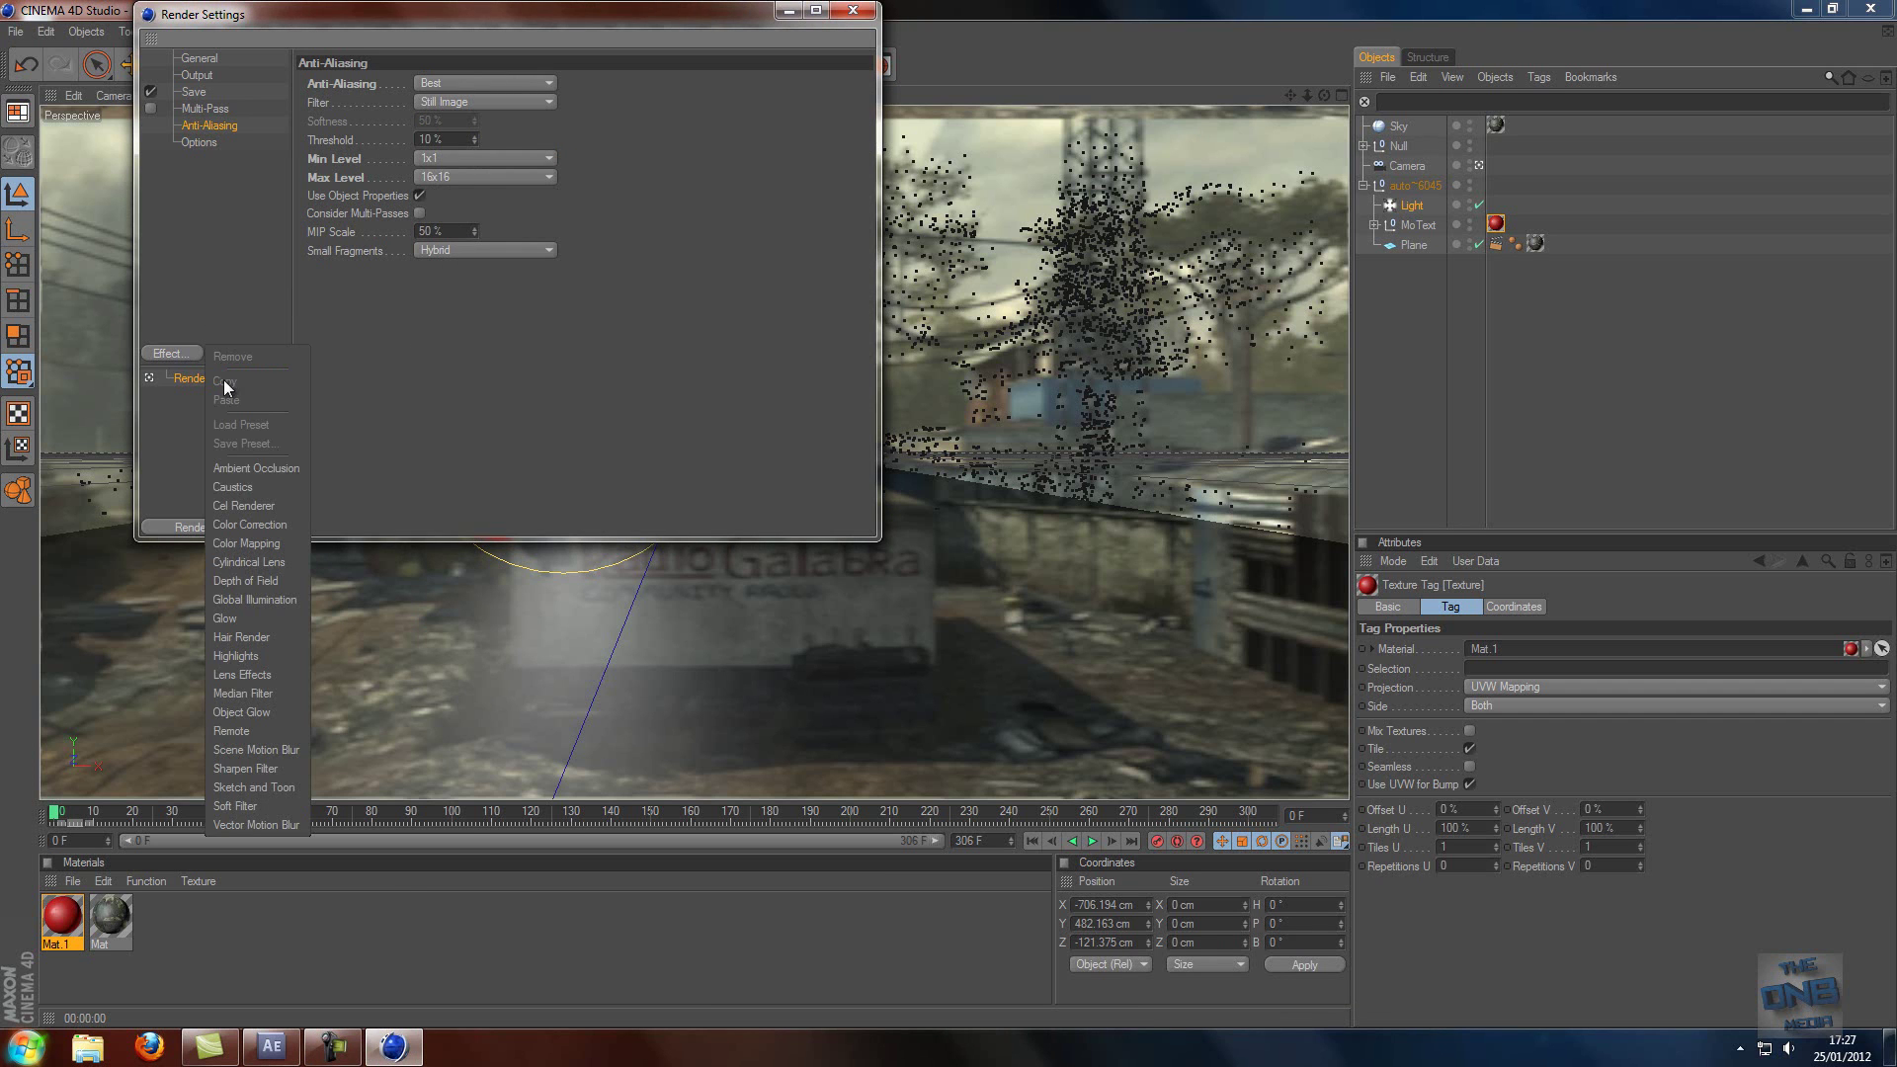
left_click(240, 470)
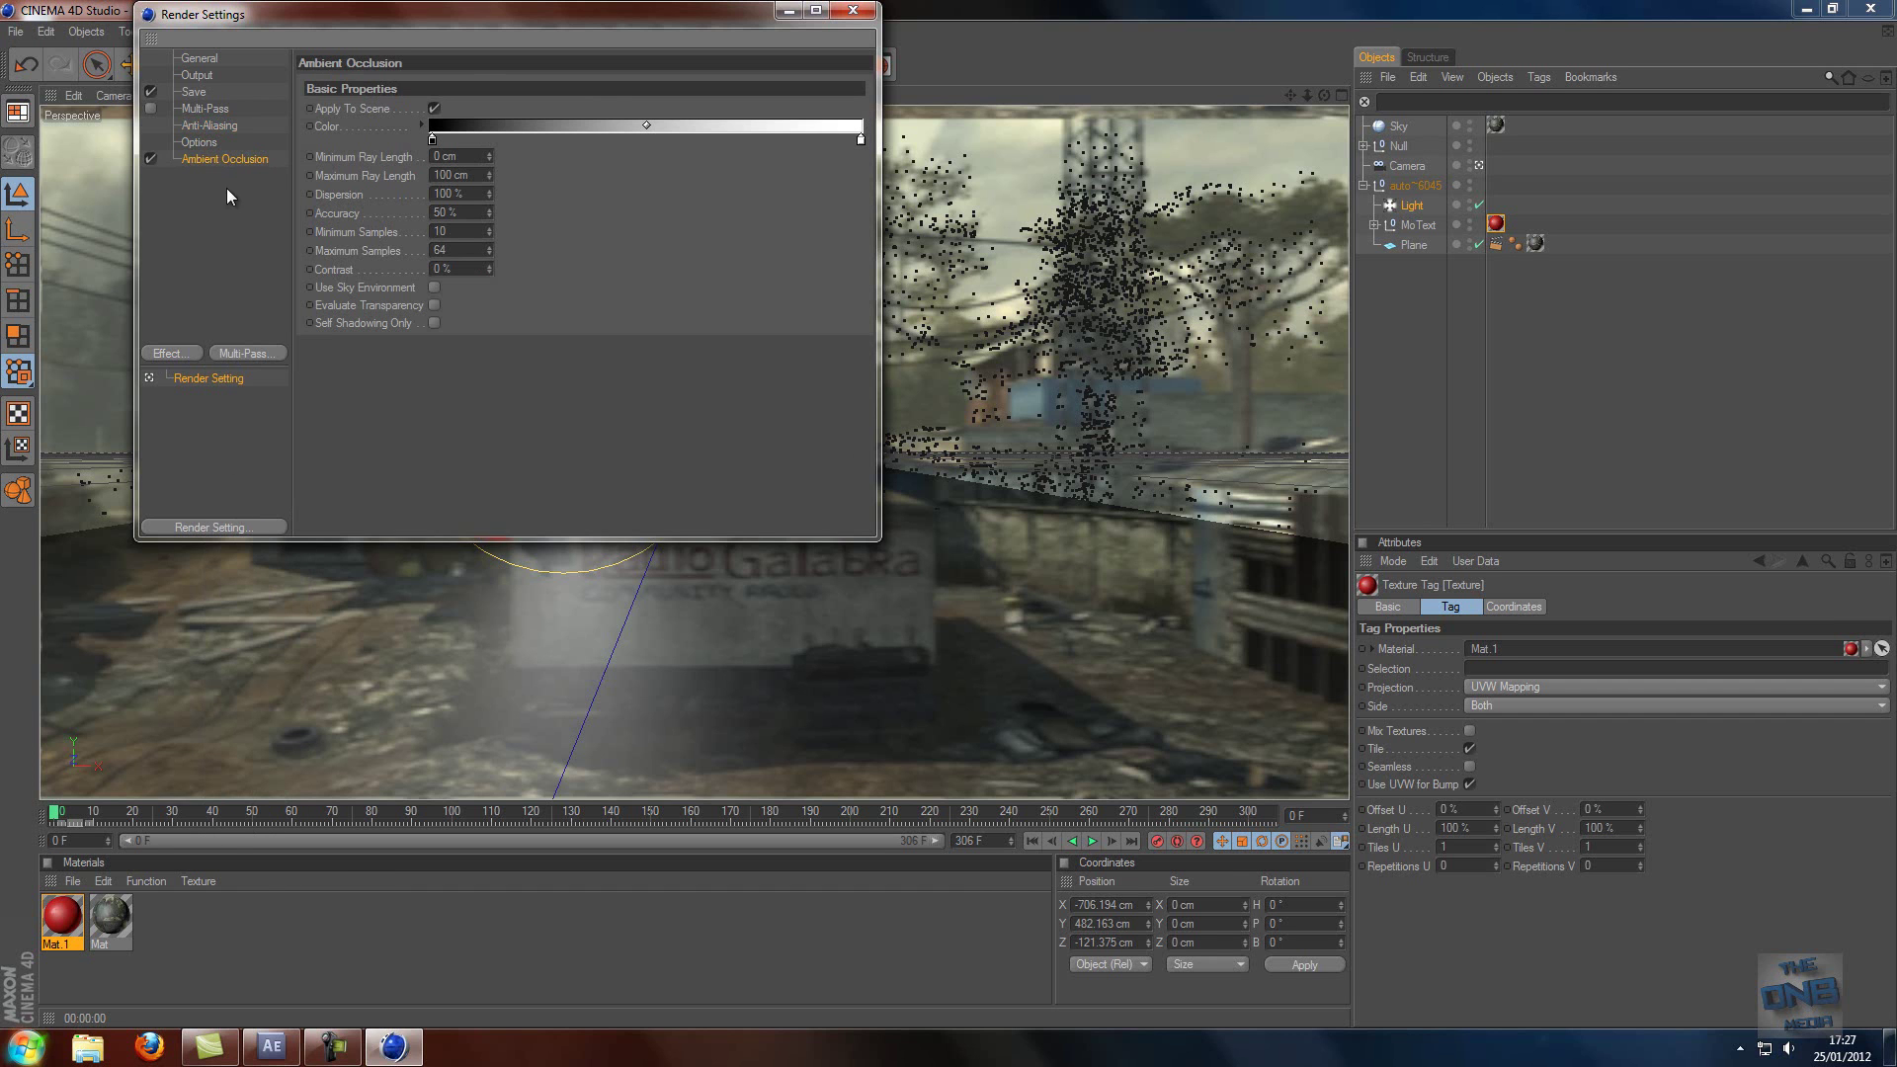
left_click(201, 140)
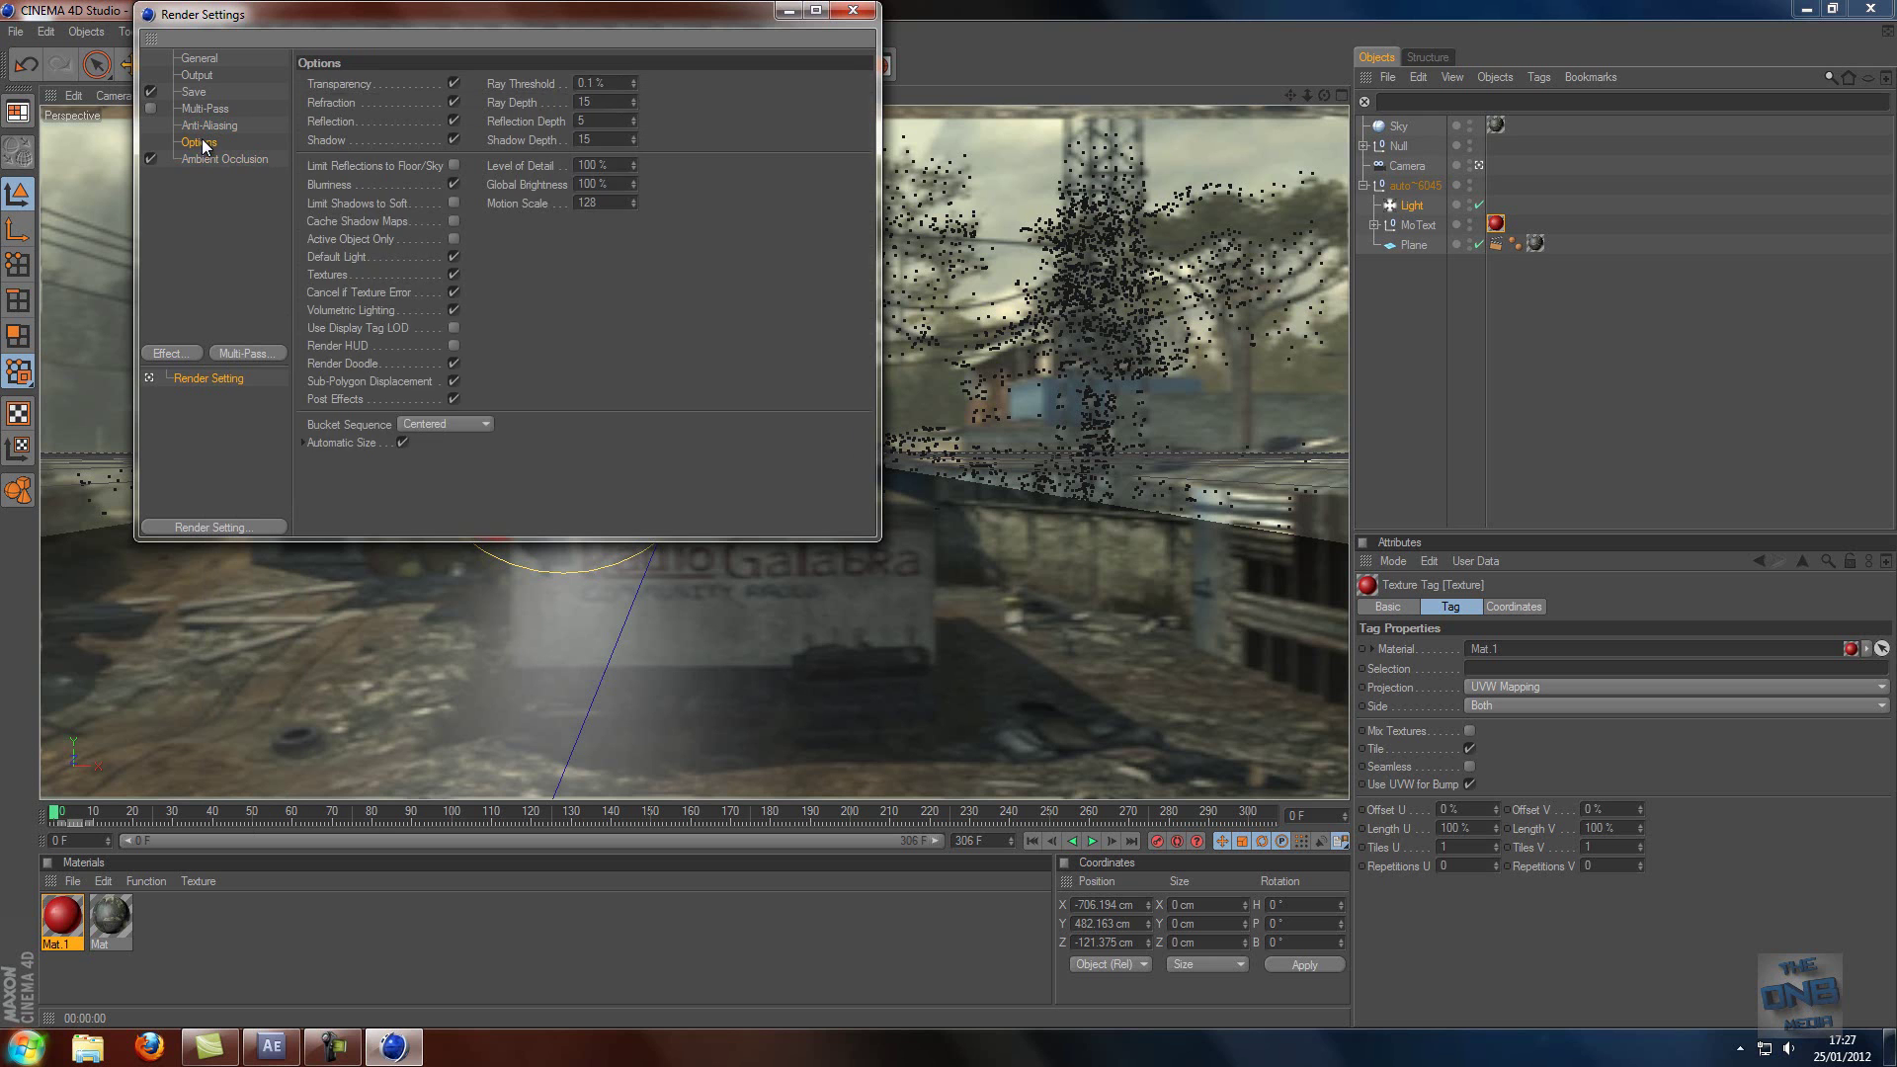
left_click(200, 128)
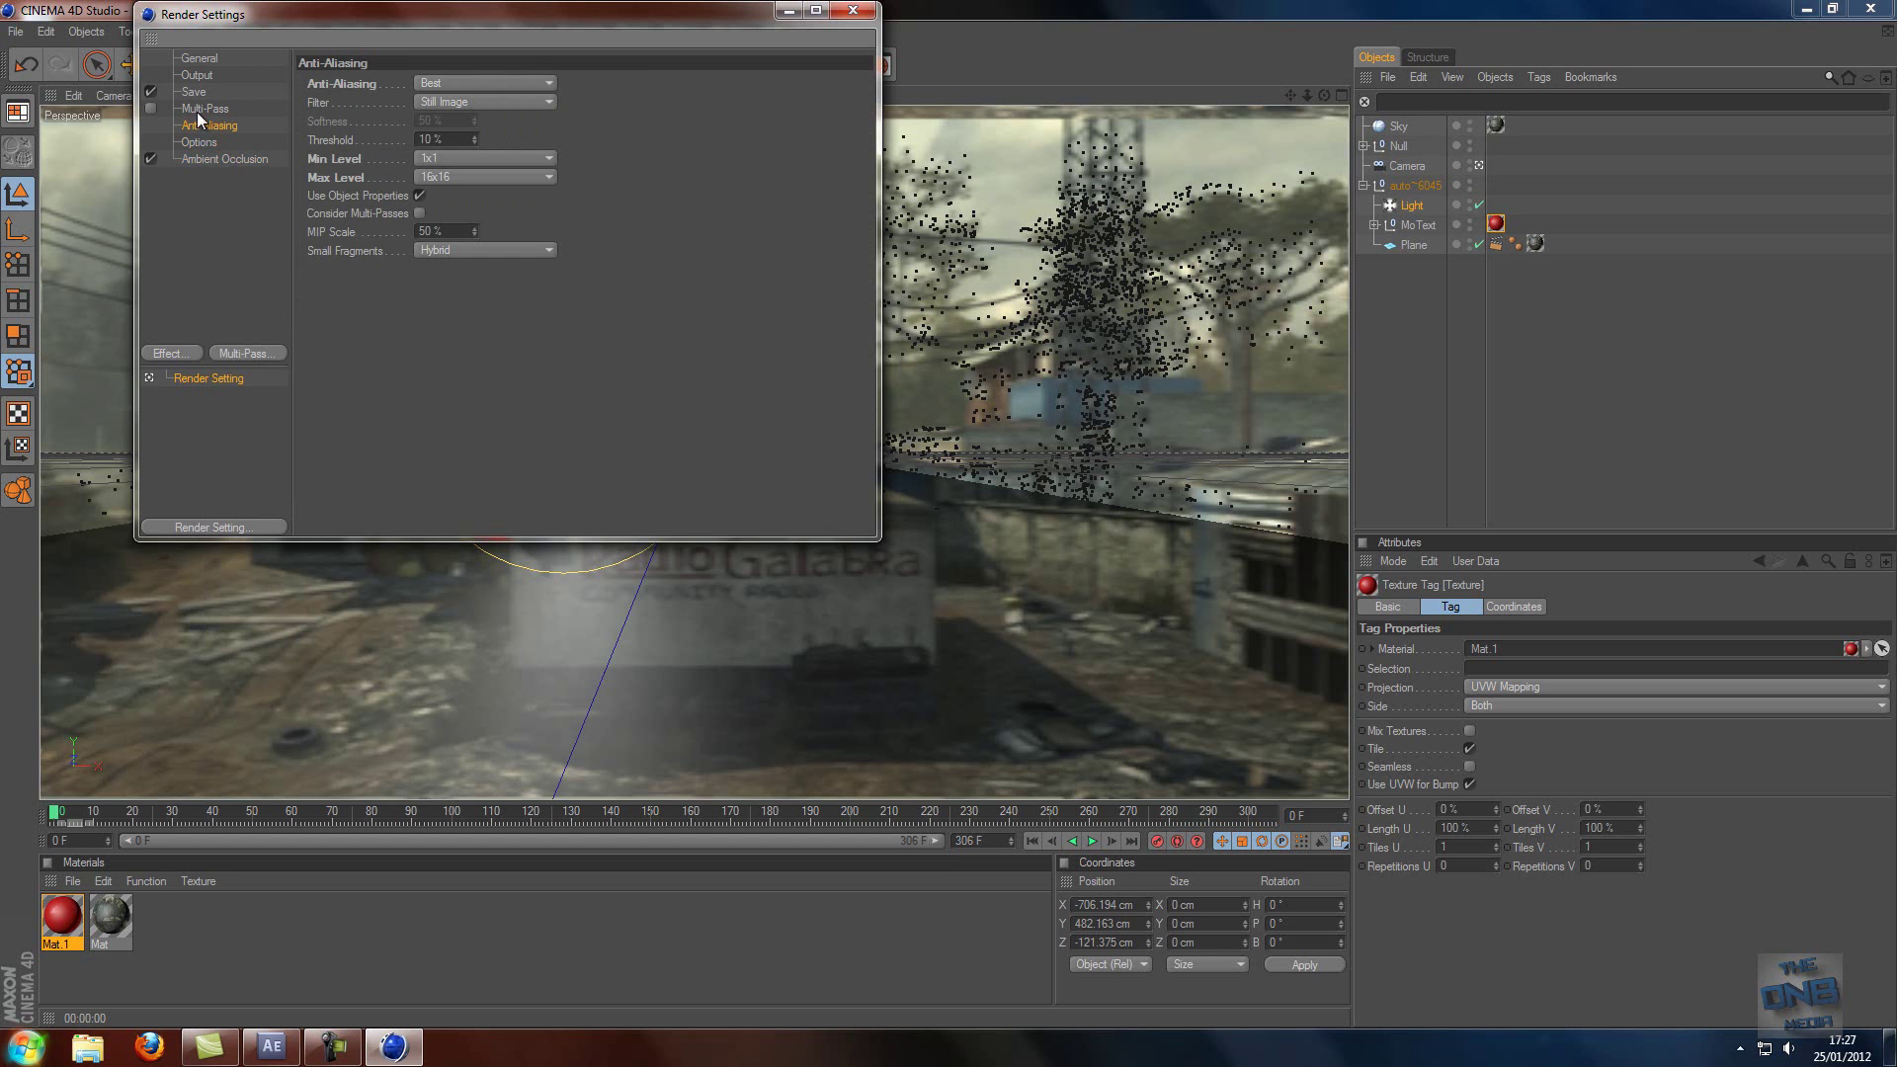
left_click(203, 107)
left_click(195, 92)
- Render a 1280×720 still of the current frame in the Picture Viewer, then reopen Render Settings
left_click(852, 12)
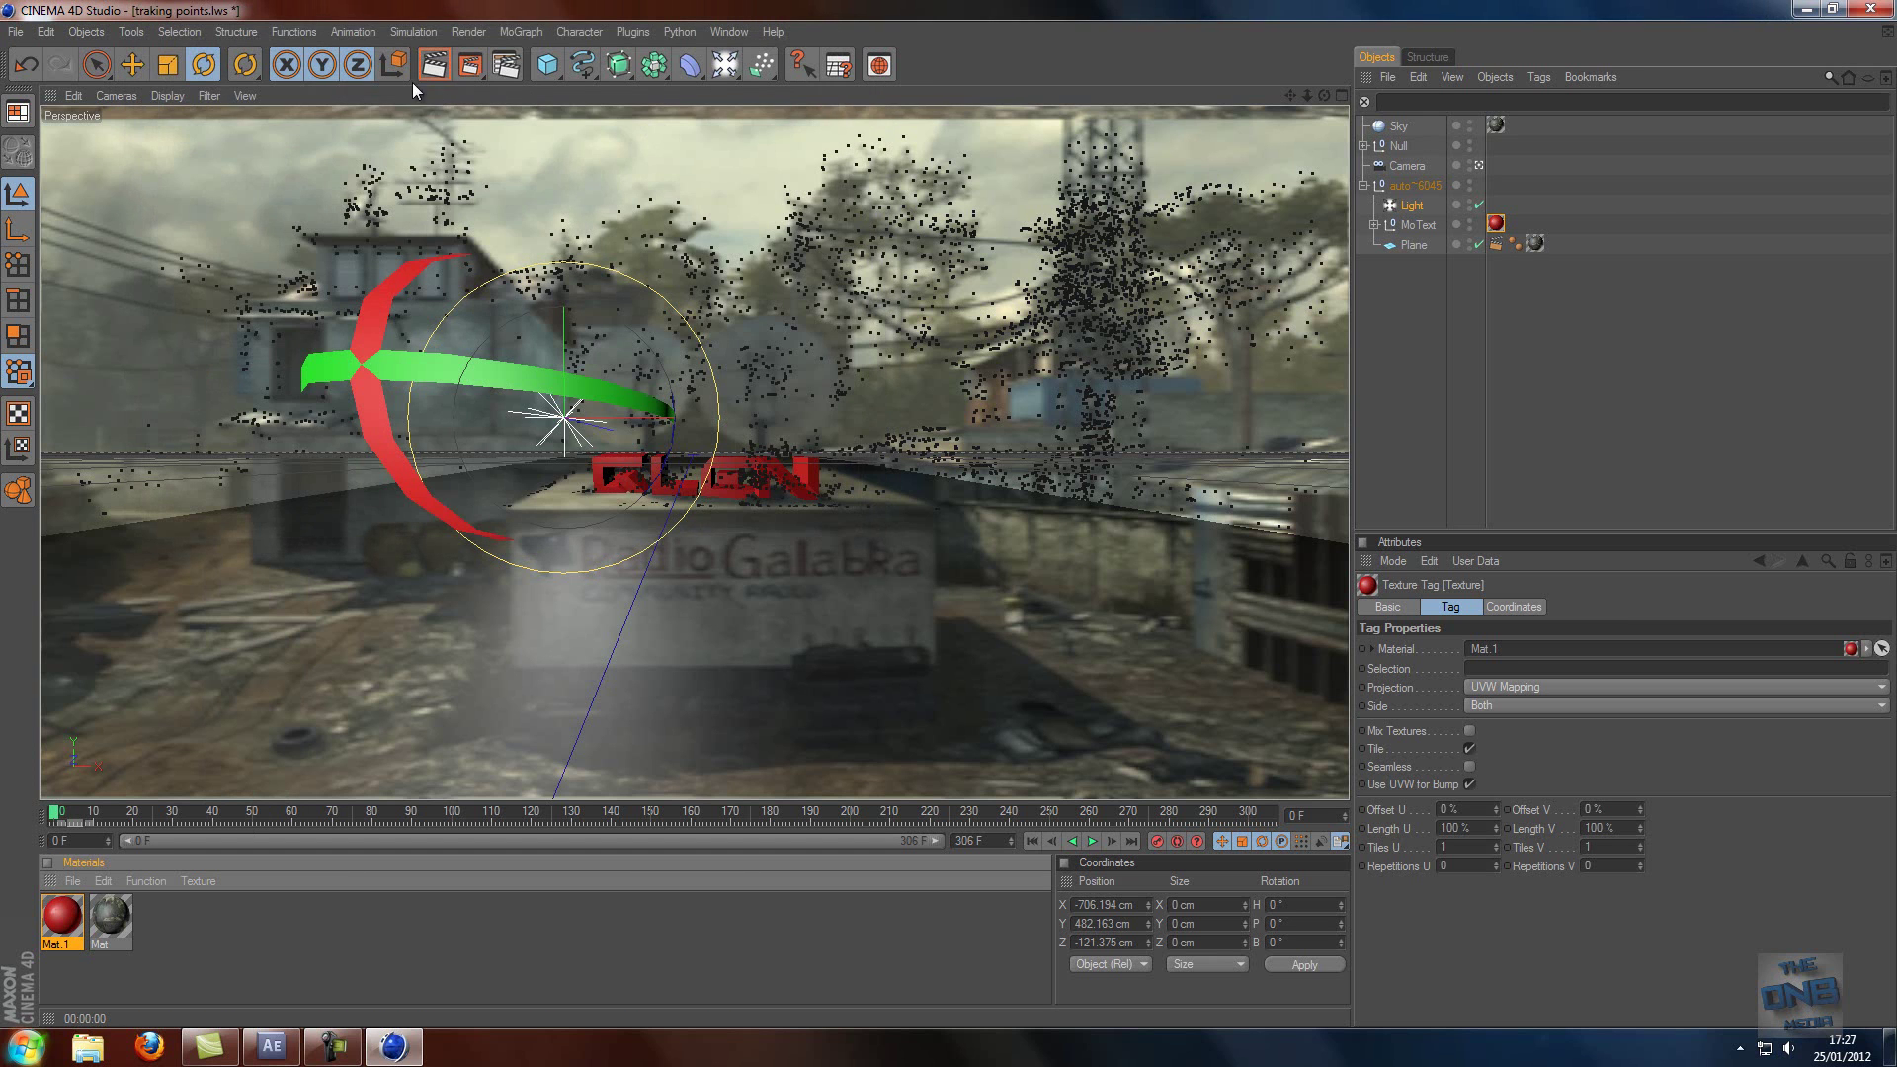
left_click(468, 66)
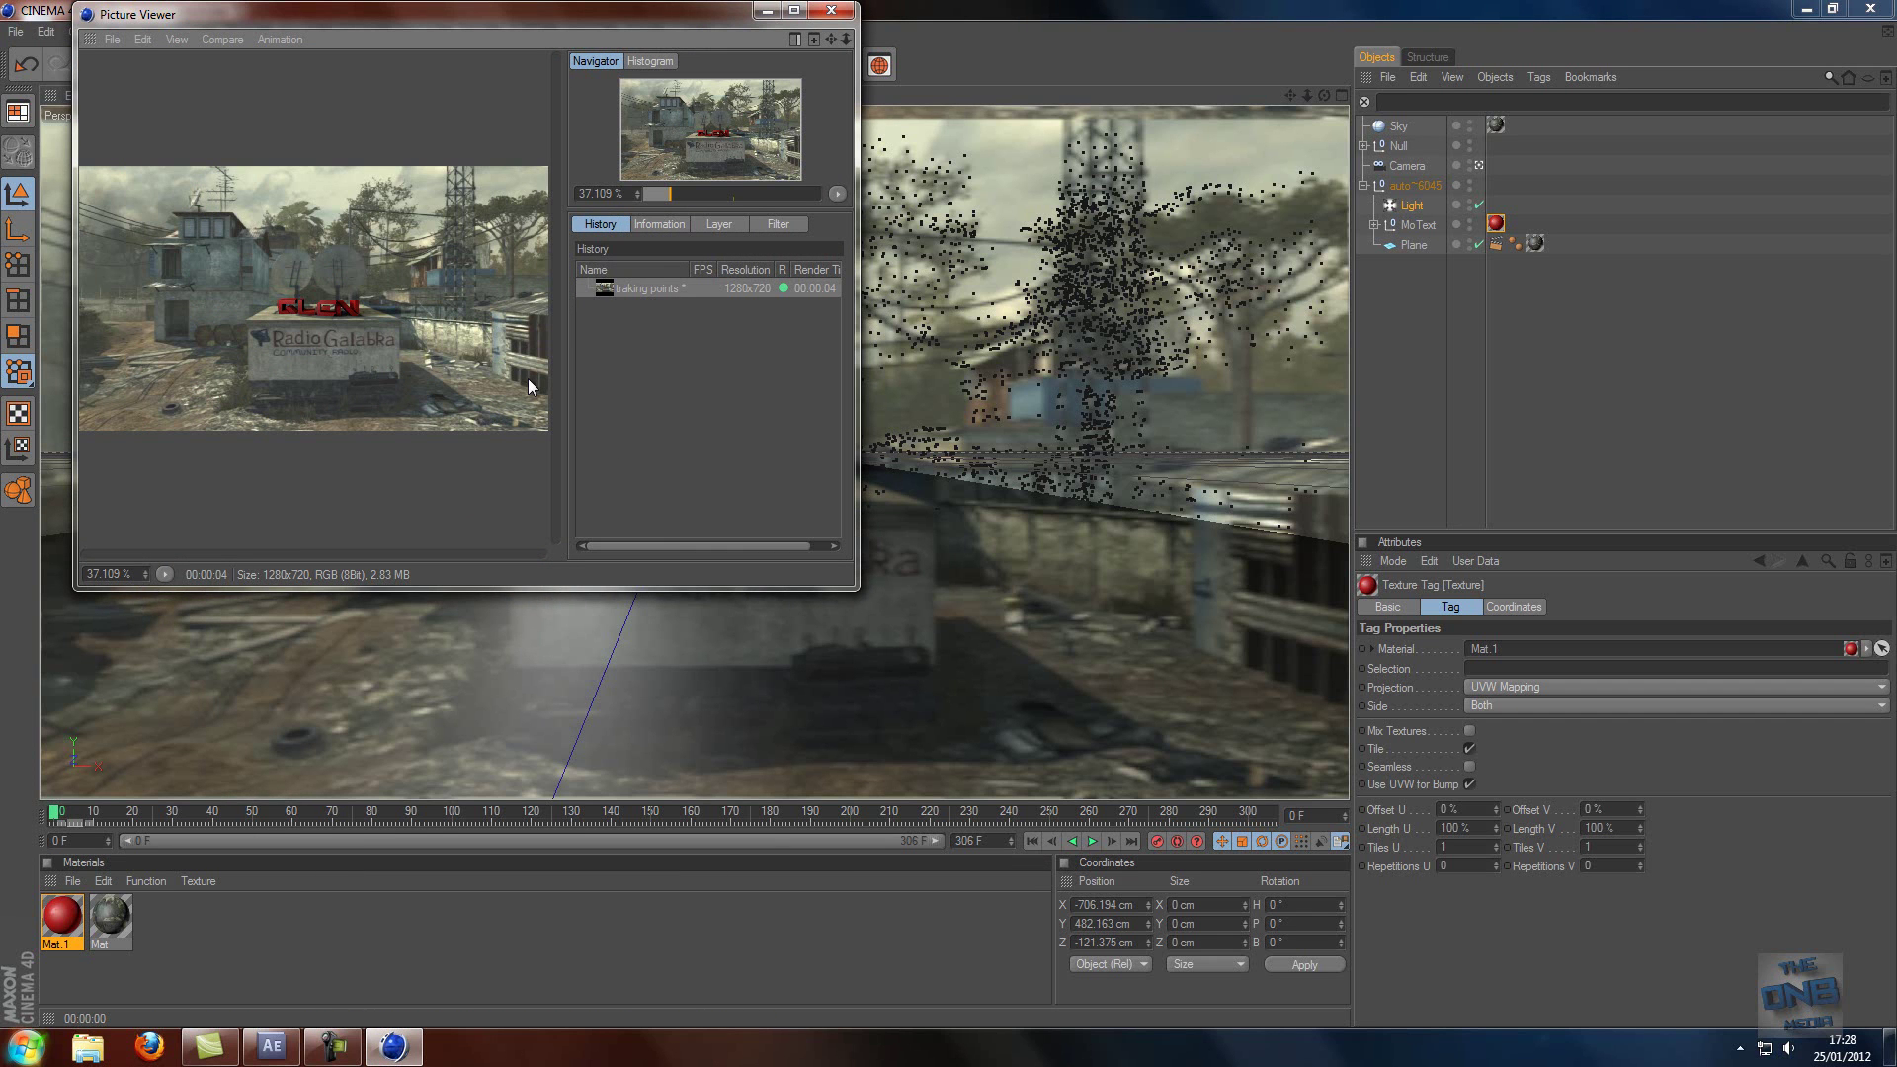
left_click(830, 9)
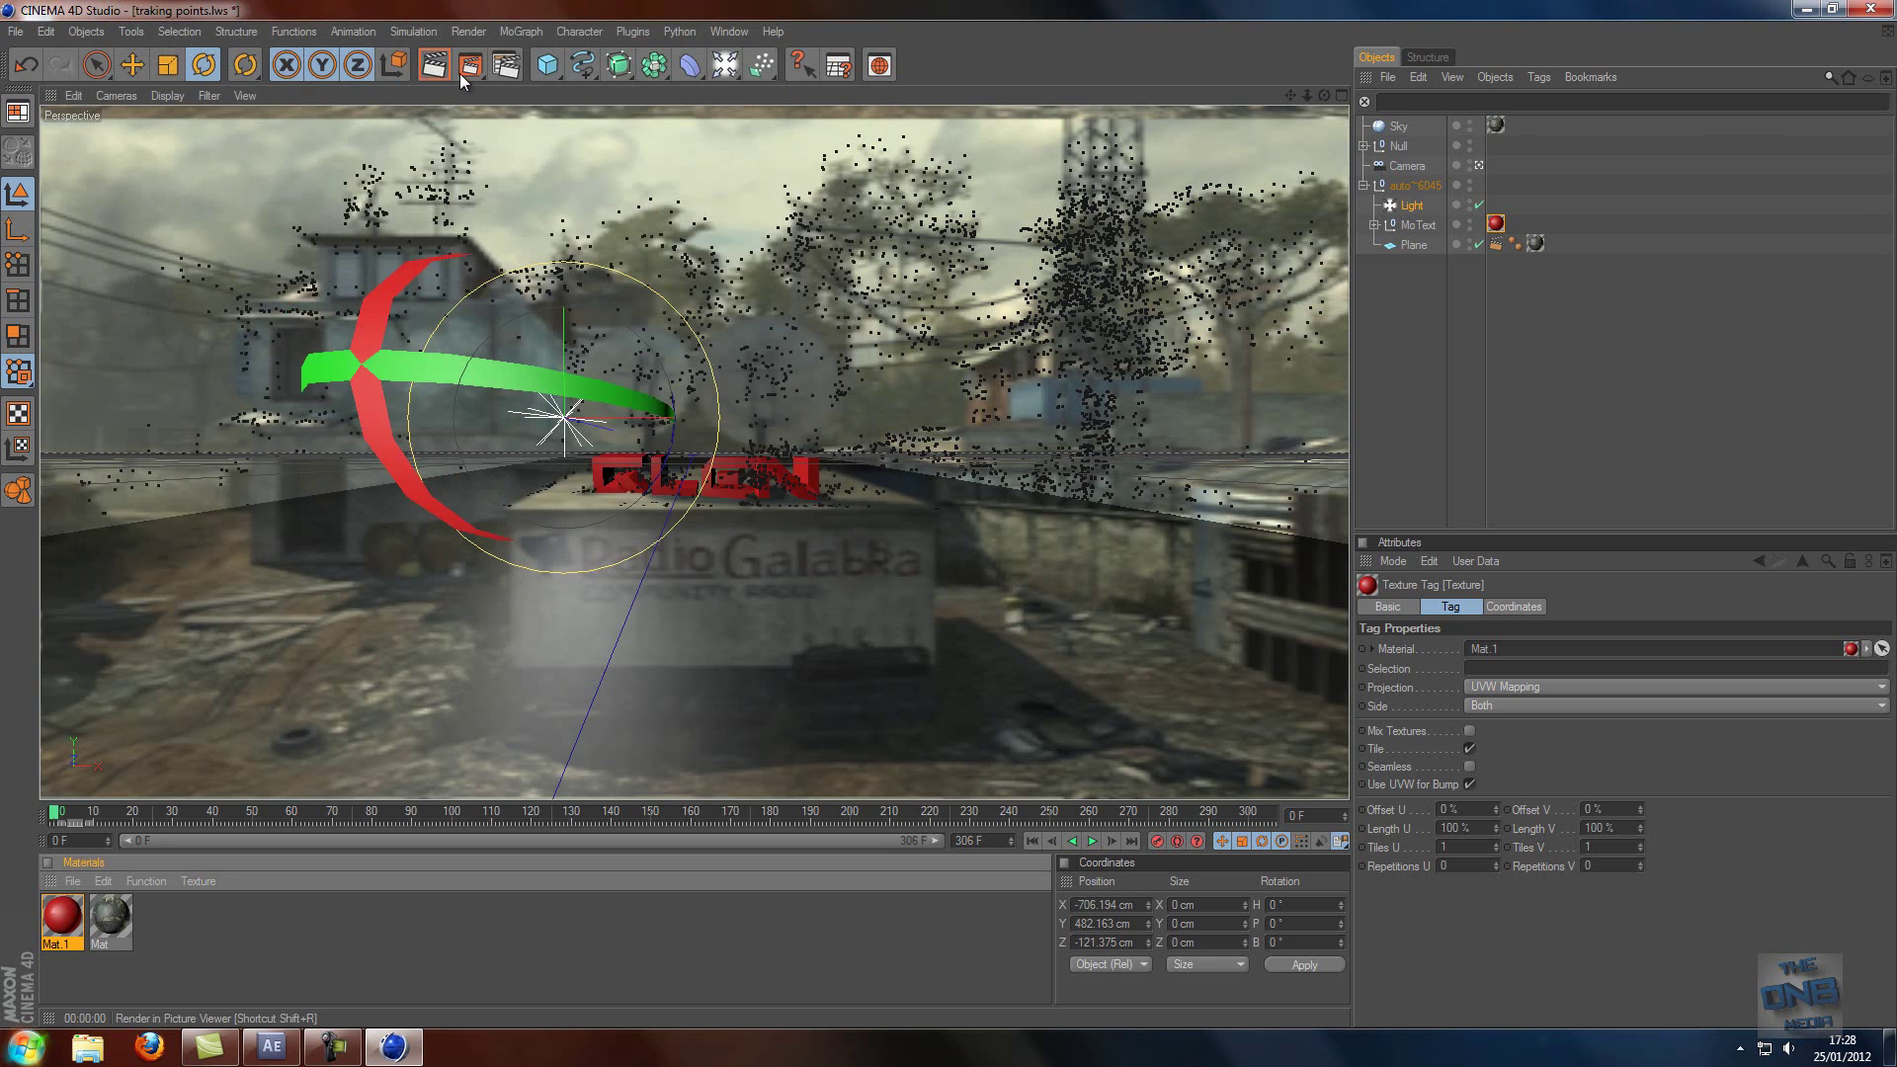
left_click(500, 72)
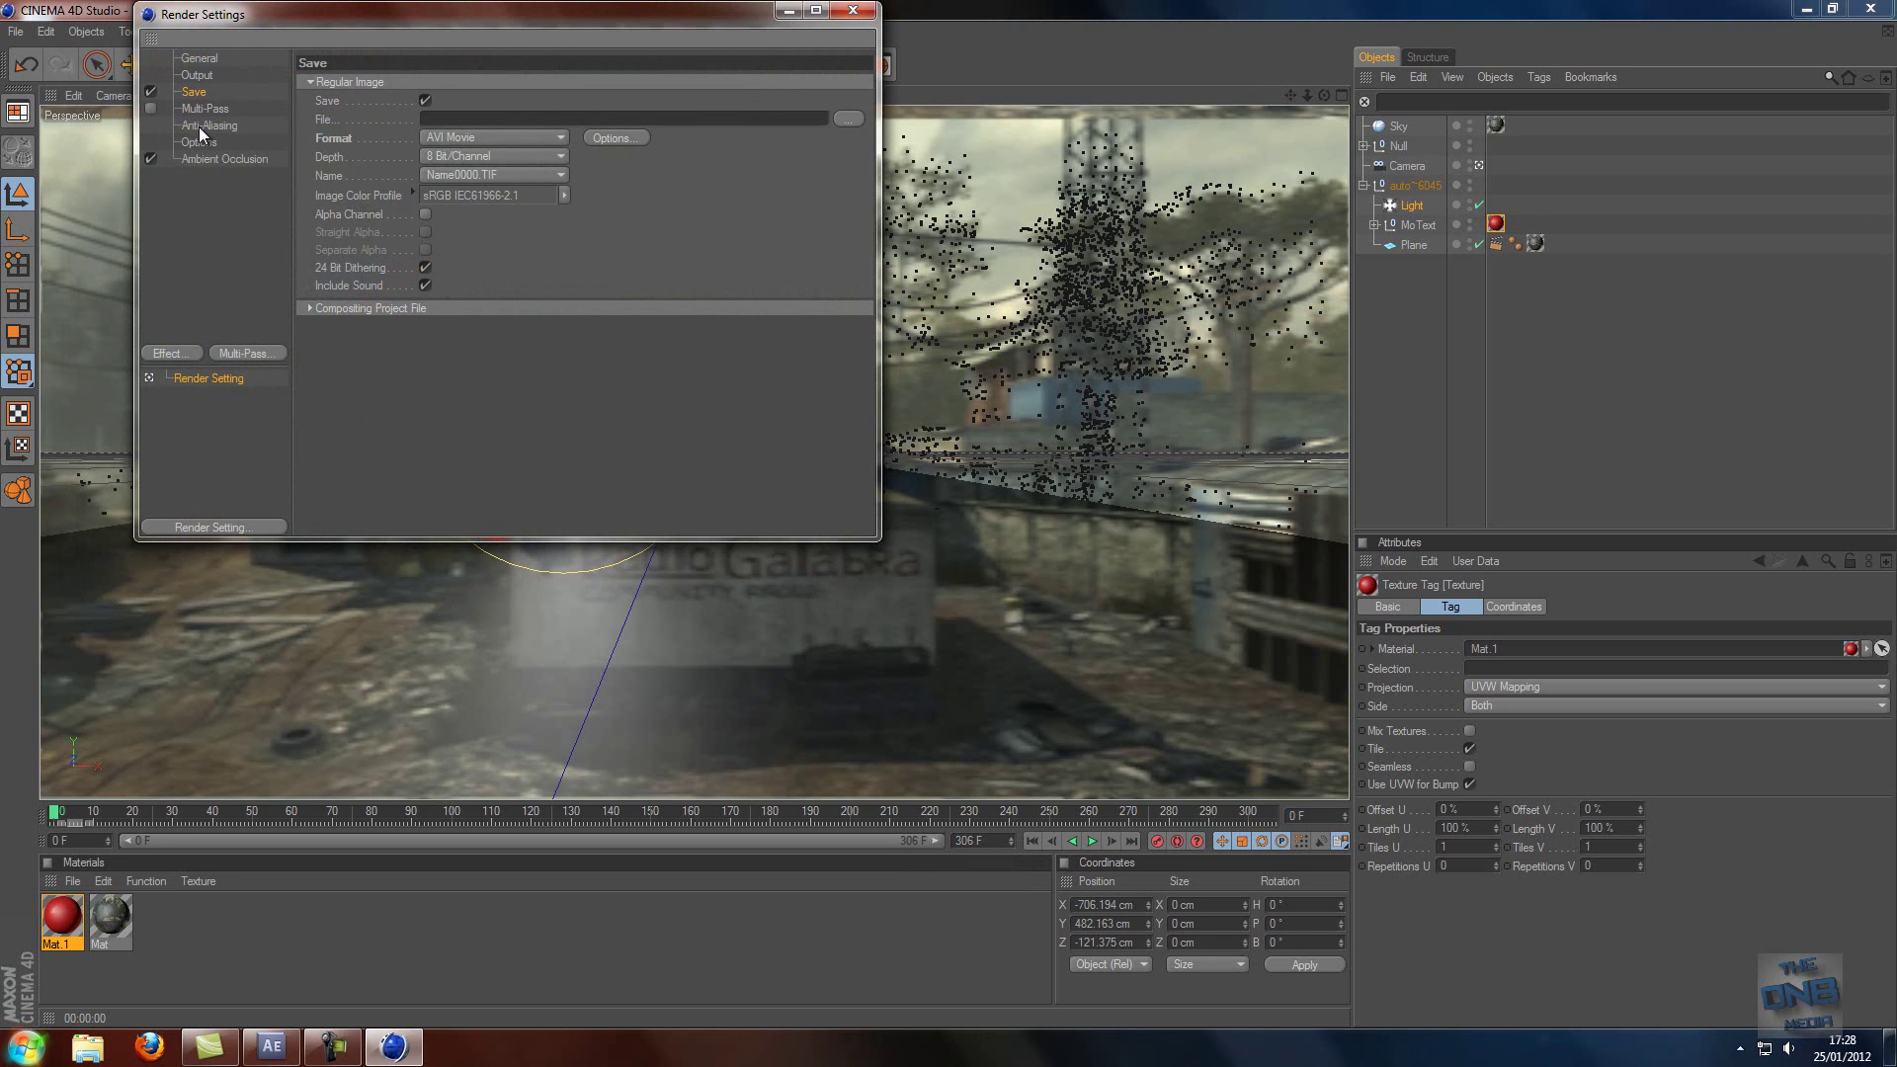
- Set the Output frame range to All Frames and change the end frame from 306 to 305 F
left_click(199, 142)
left_click(194, 74)
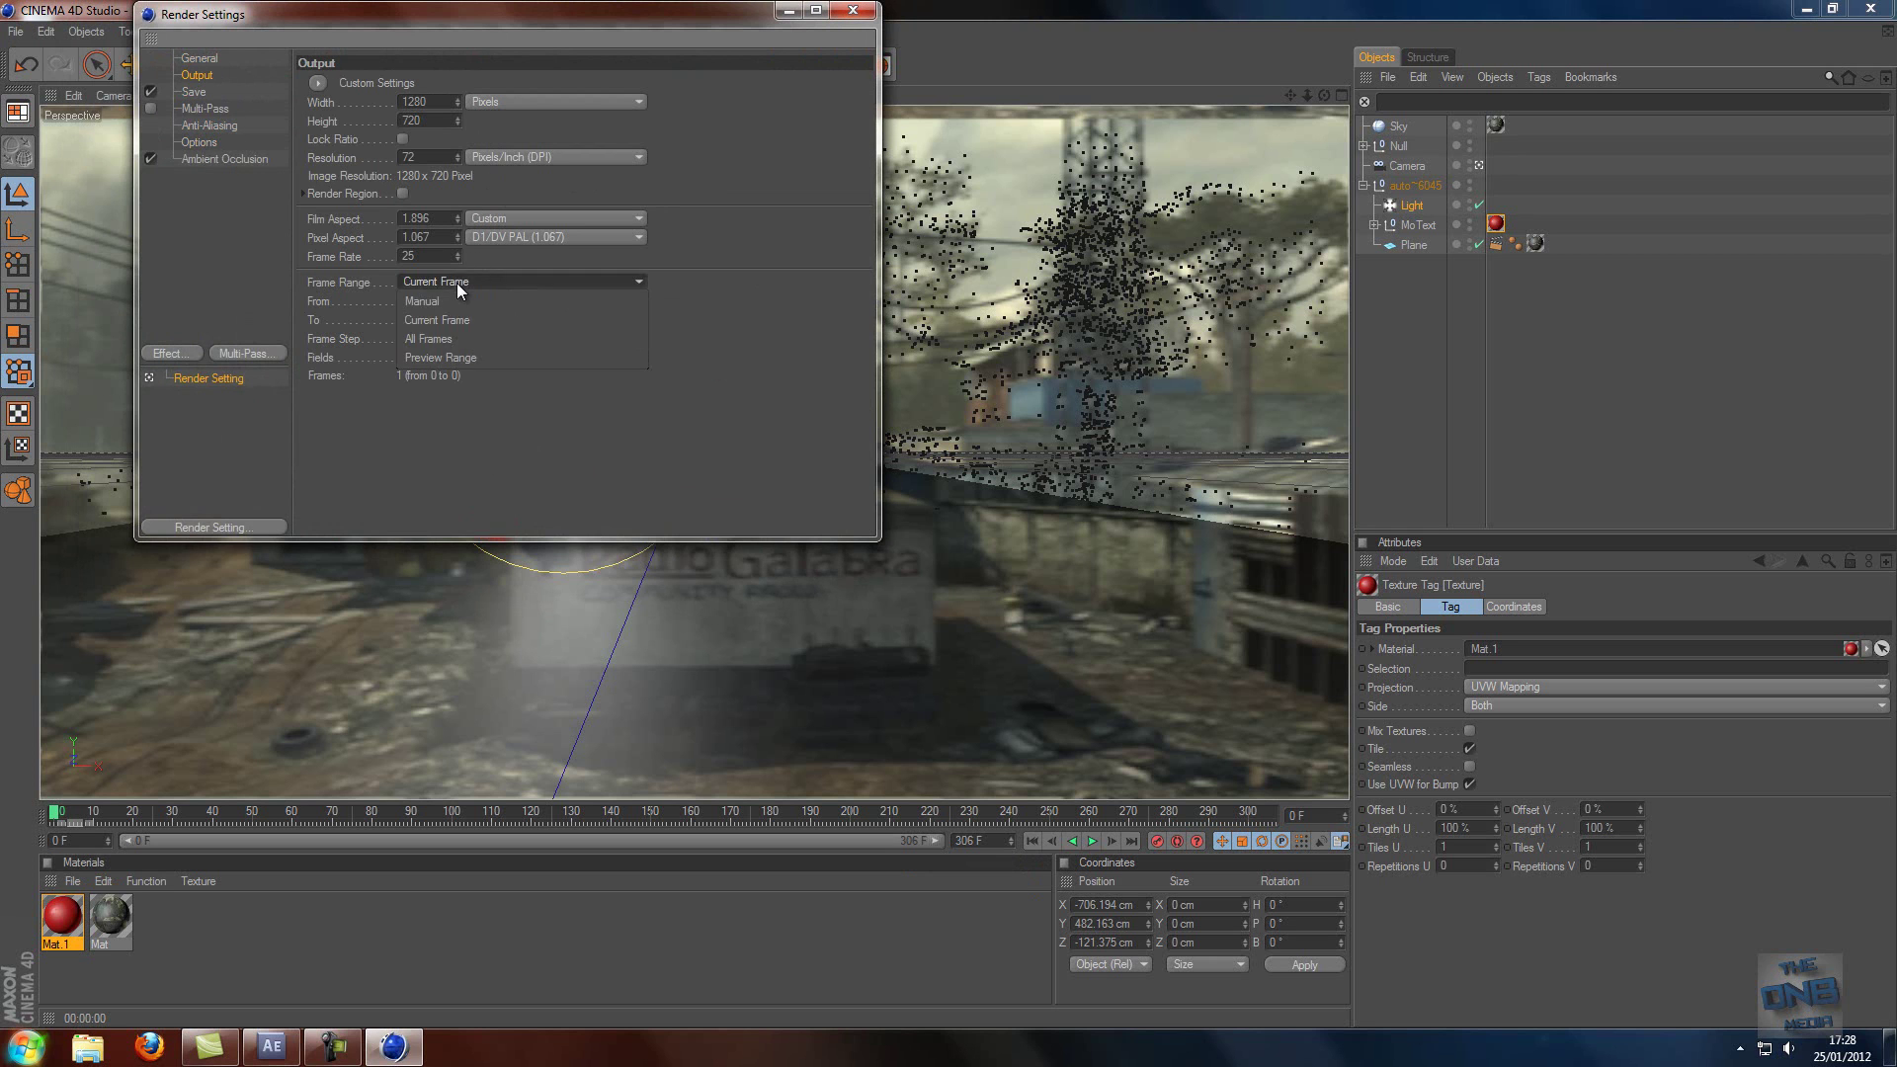
left_click(456, 282)
left_click(452, 341)
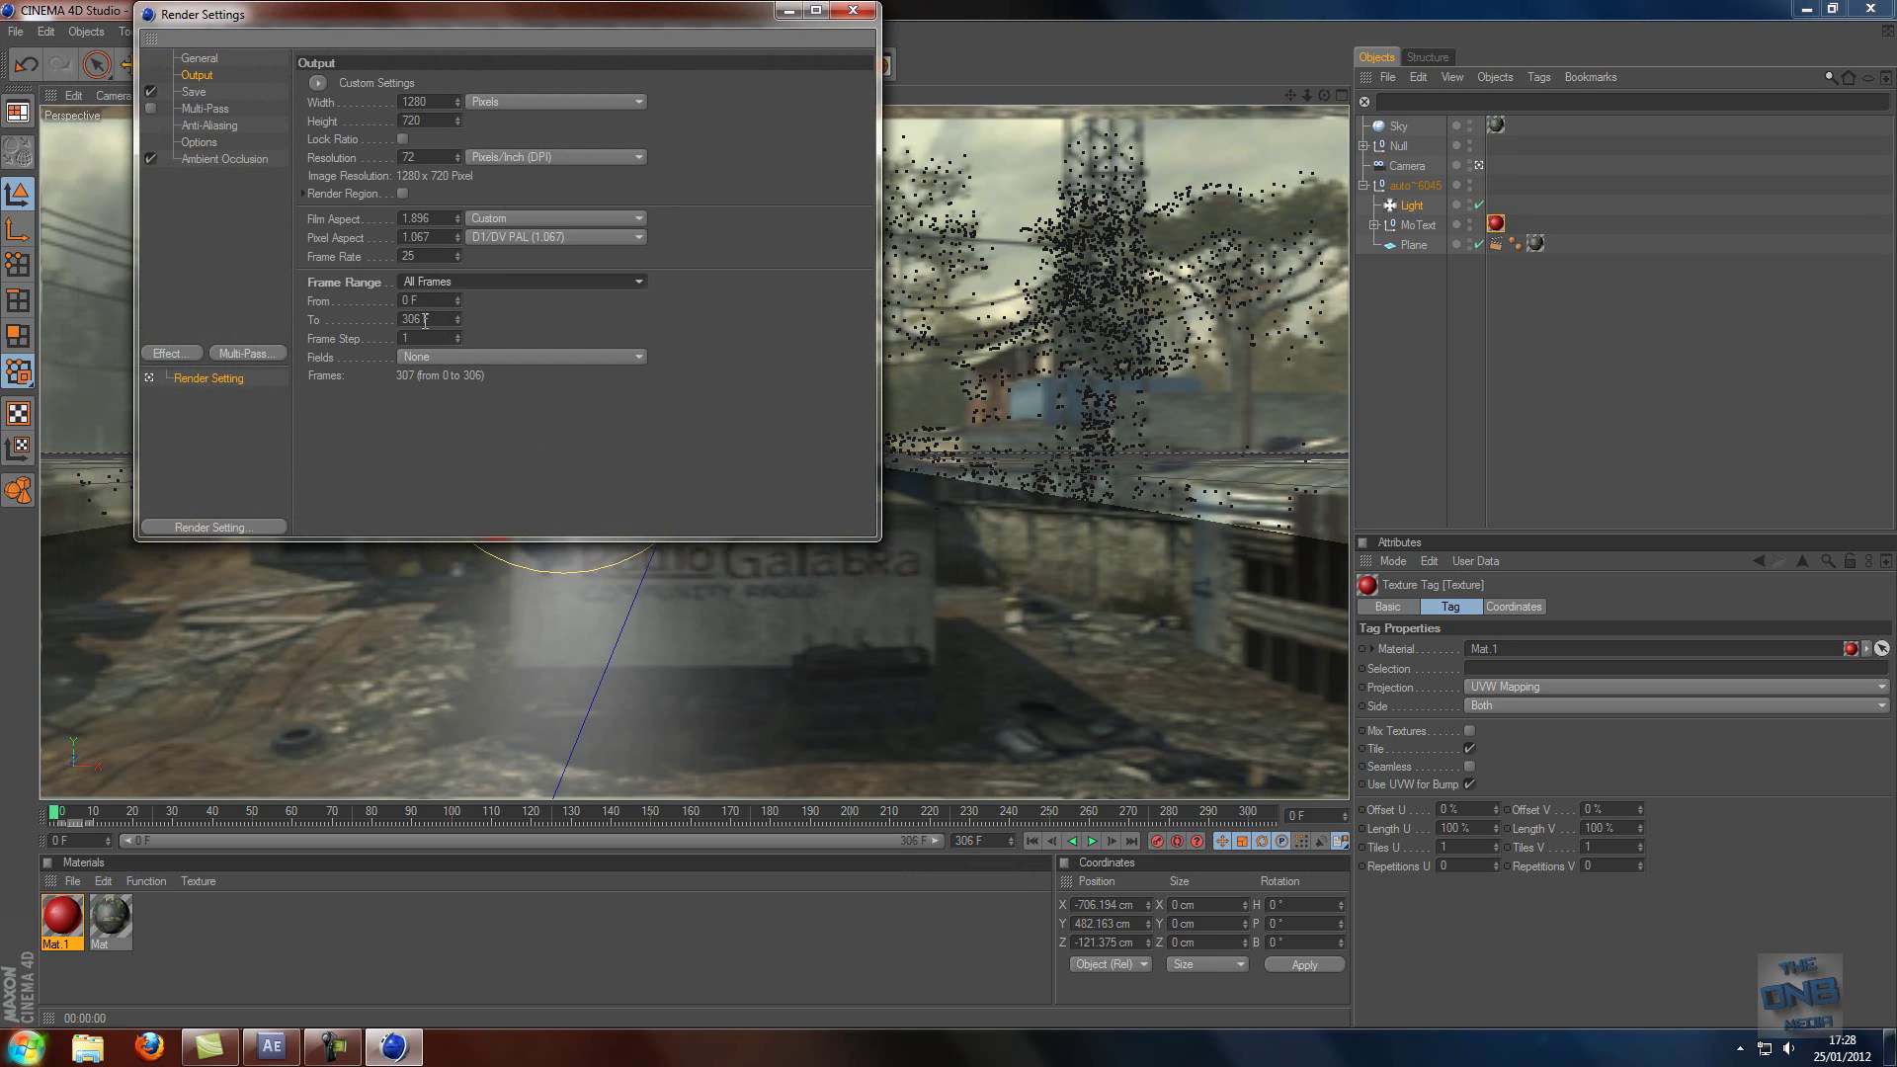
left_click(422, 319)
key("BackSpace")
type("5")
key("Return")
- Attempt to render the animation and decline the no-save-file prompt
left_click(854, 14)
left_click(473, 66)
left_click(1085, 589)
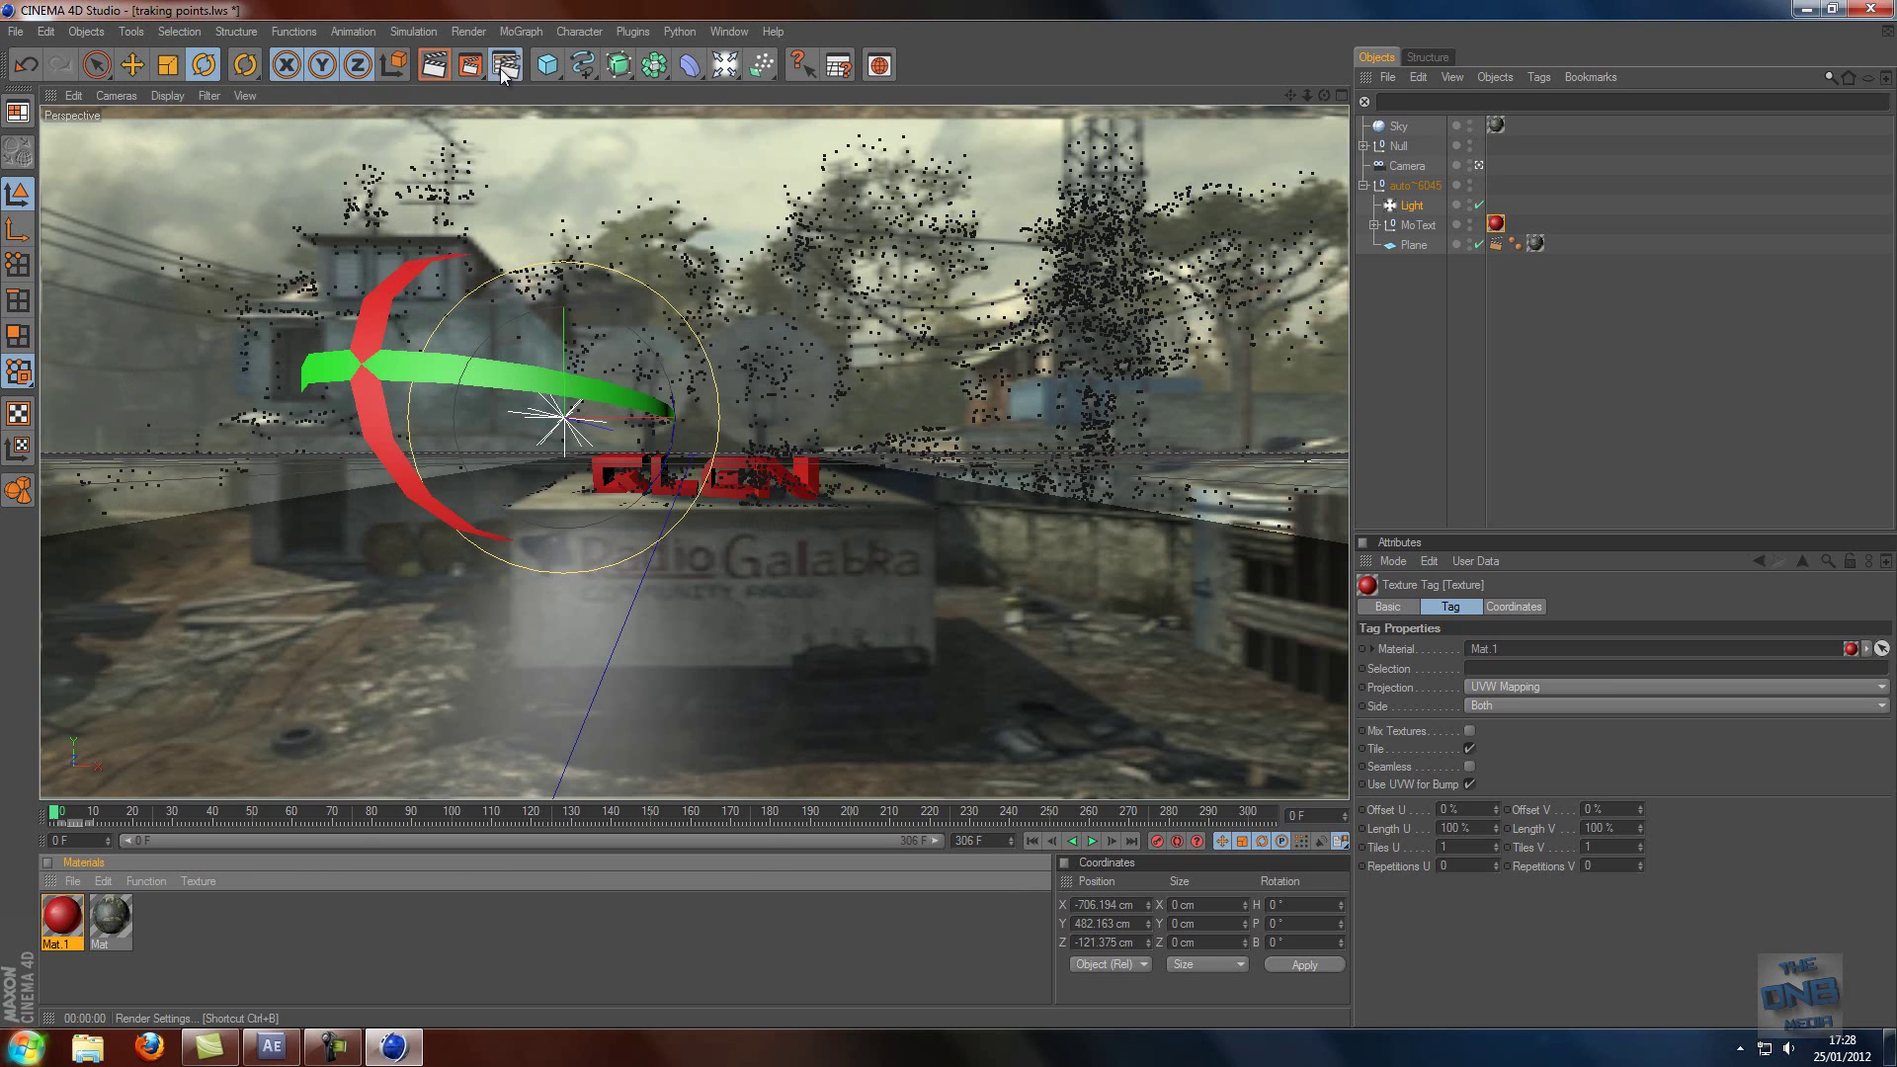
- Set the render save file to 'tutorial traking' on the Desktop
left_click(505, 66)
left_click(193, 92)
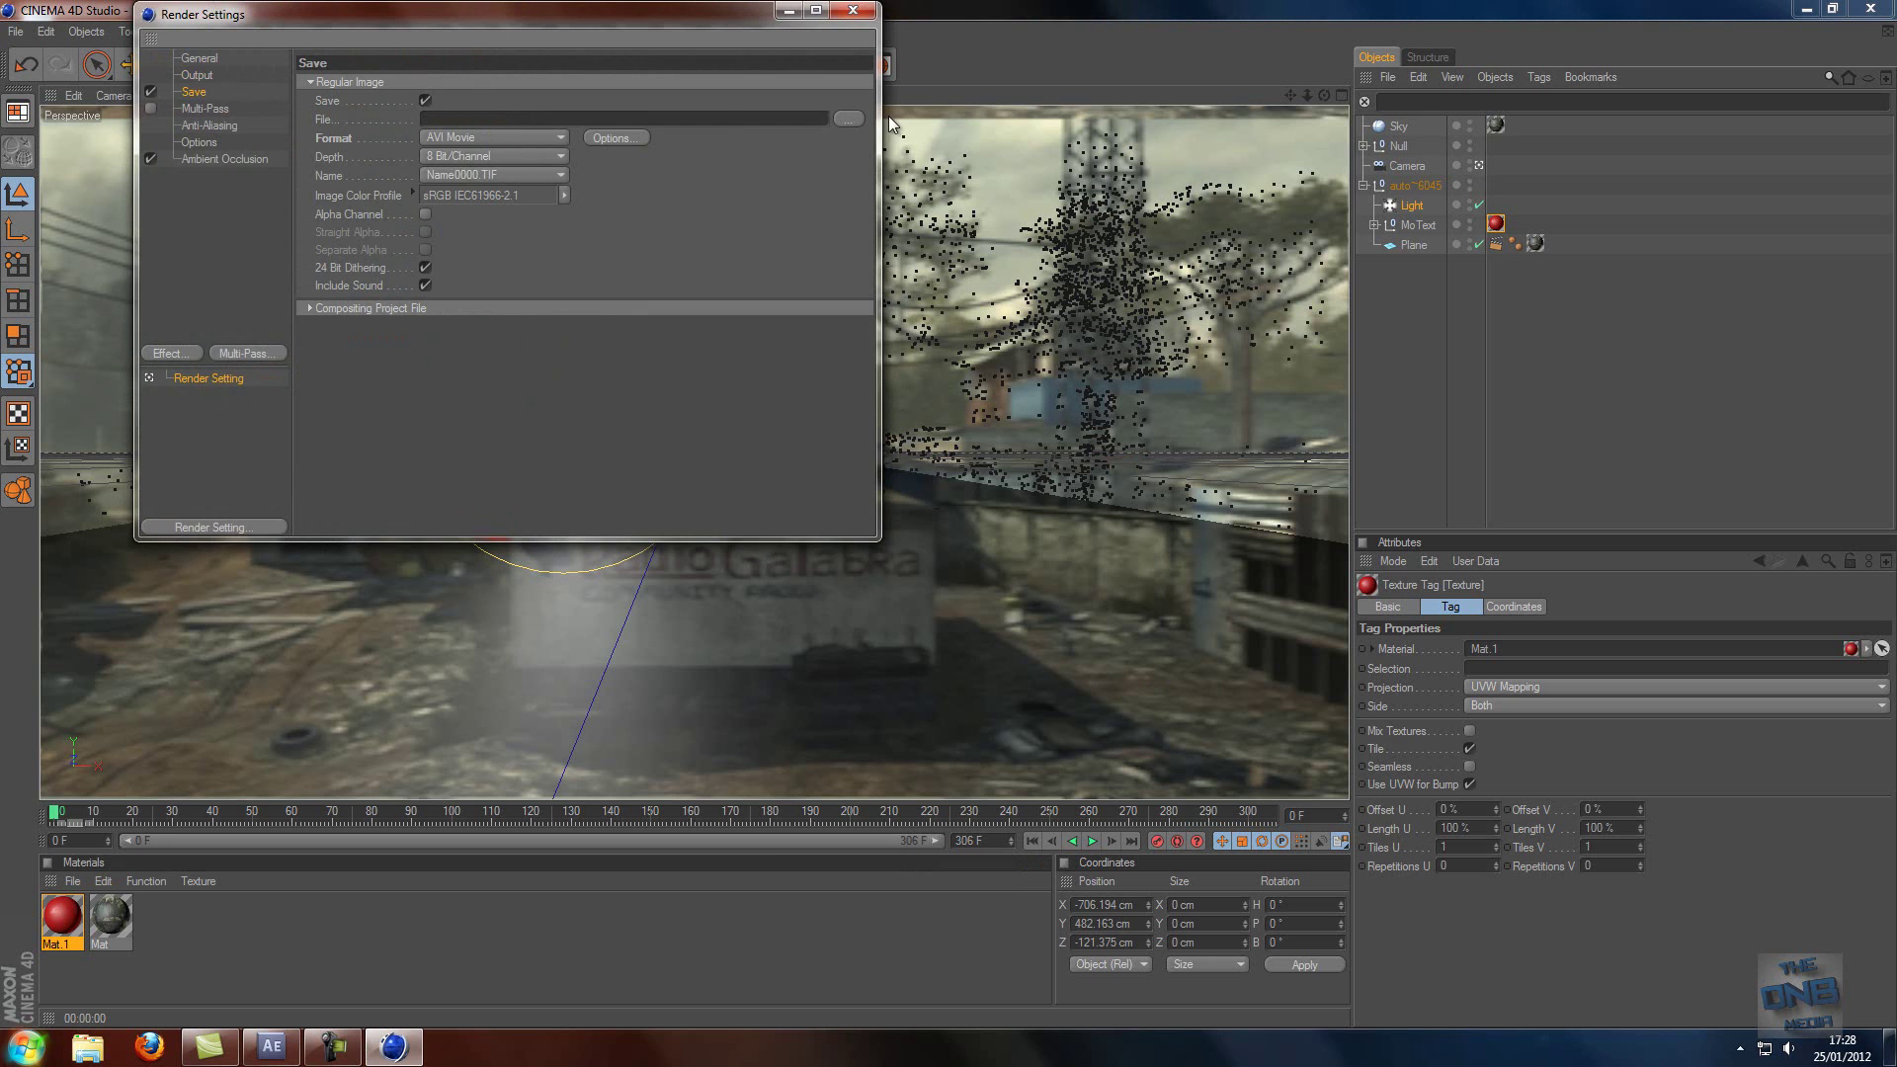
left_click(844, 110)
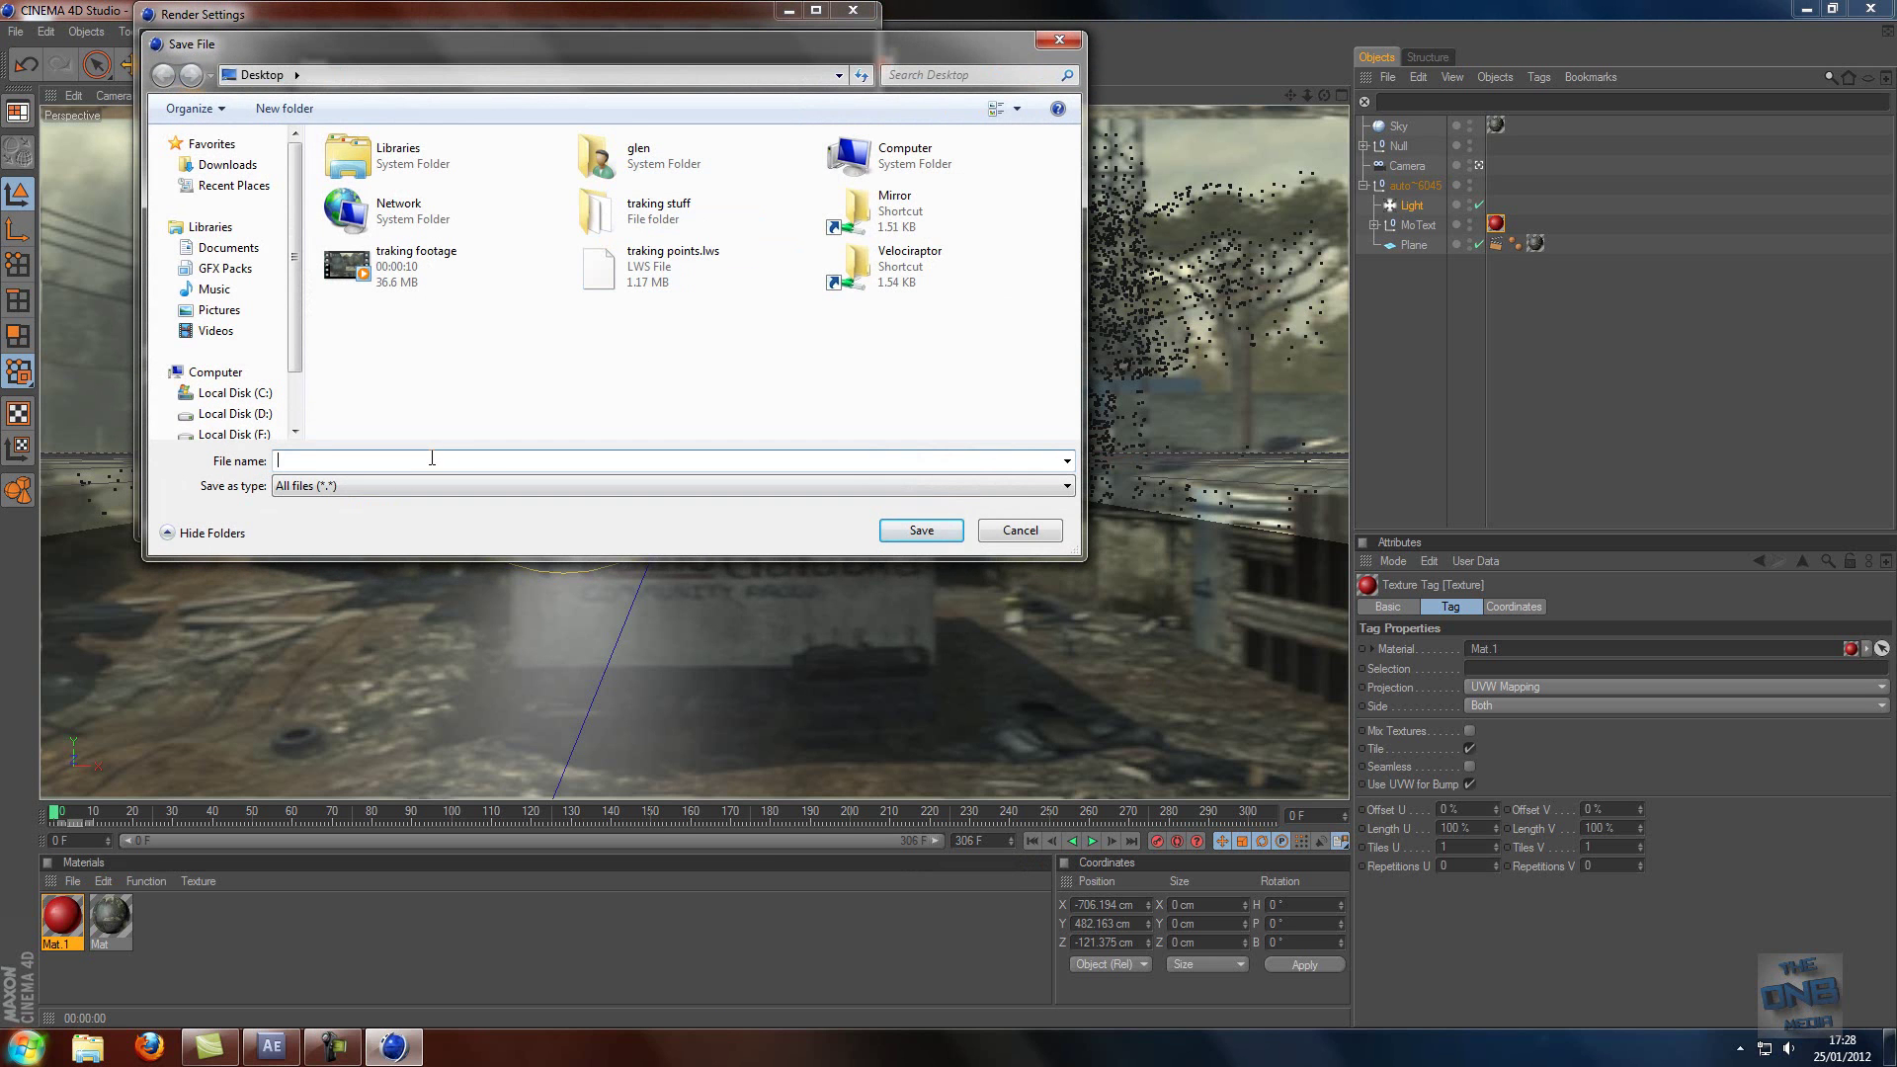
type("tutorial traking")
left_click(922, 530)
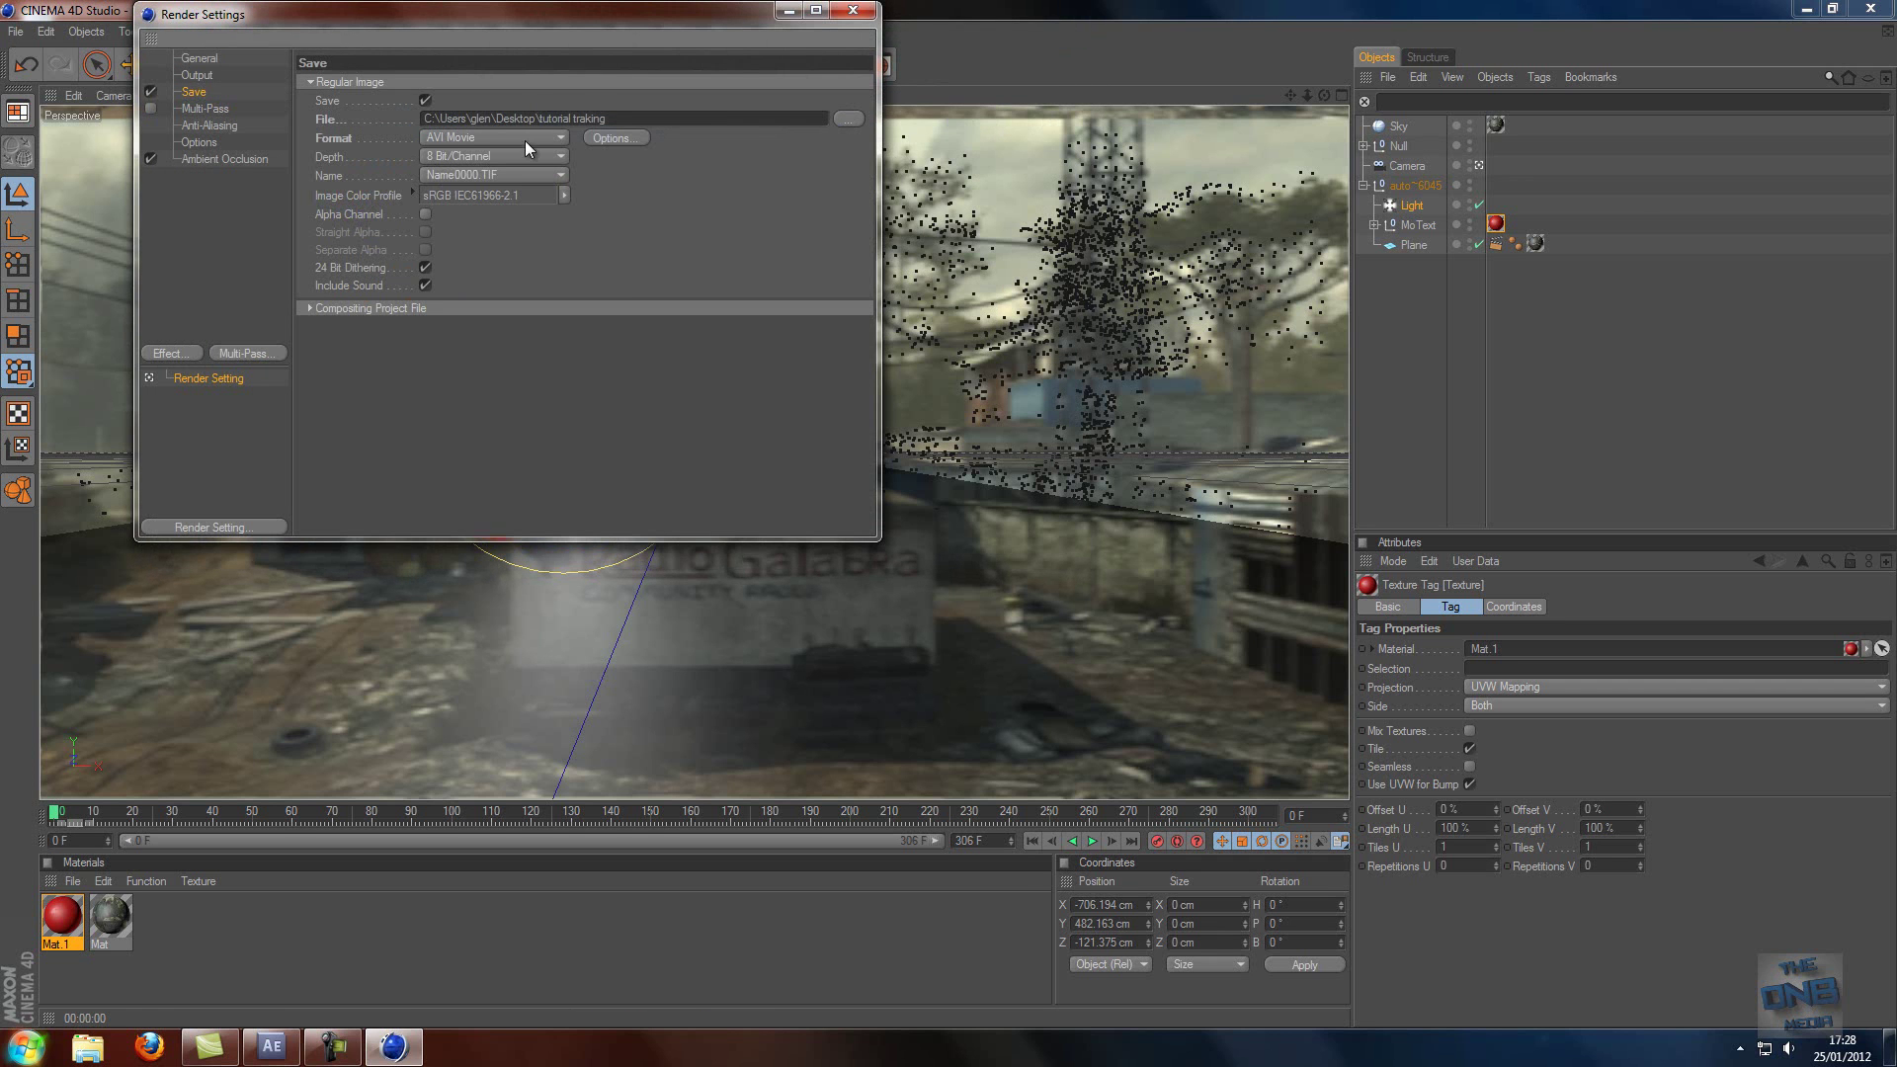
- Keep AVI Movie as the format and start rendering the full animation
left_click(504, 135)
left_click(502, 135)
left_click(852, 10)
left_click(472, 65)
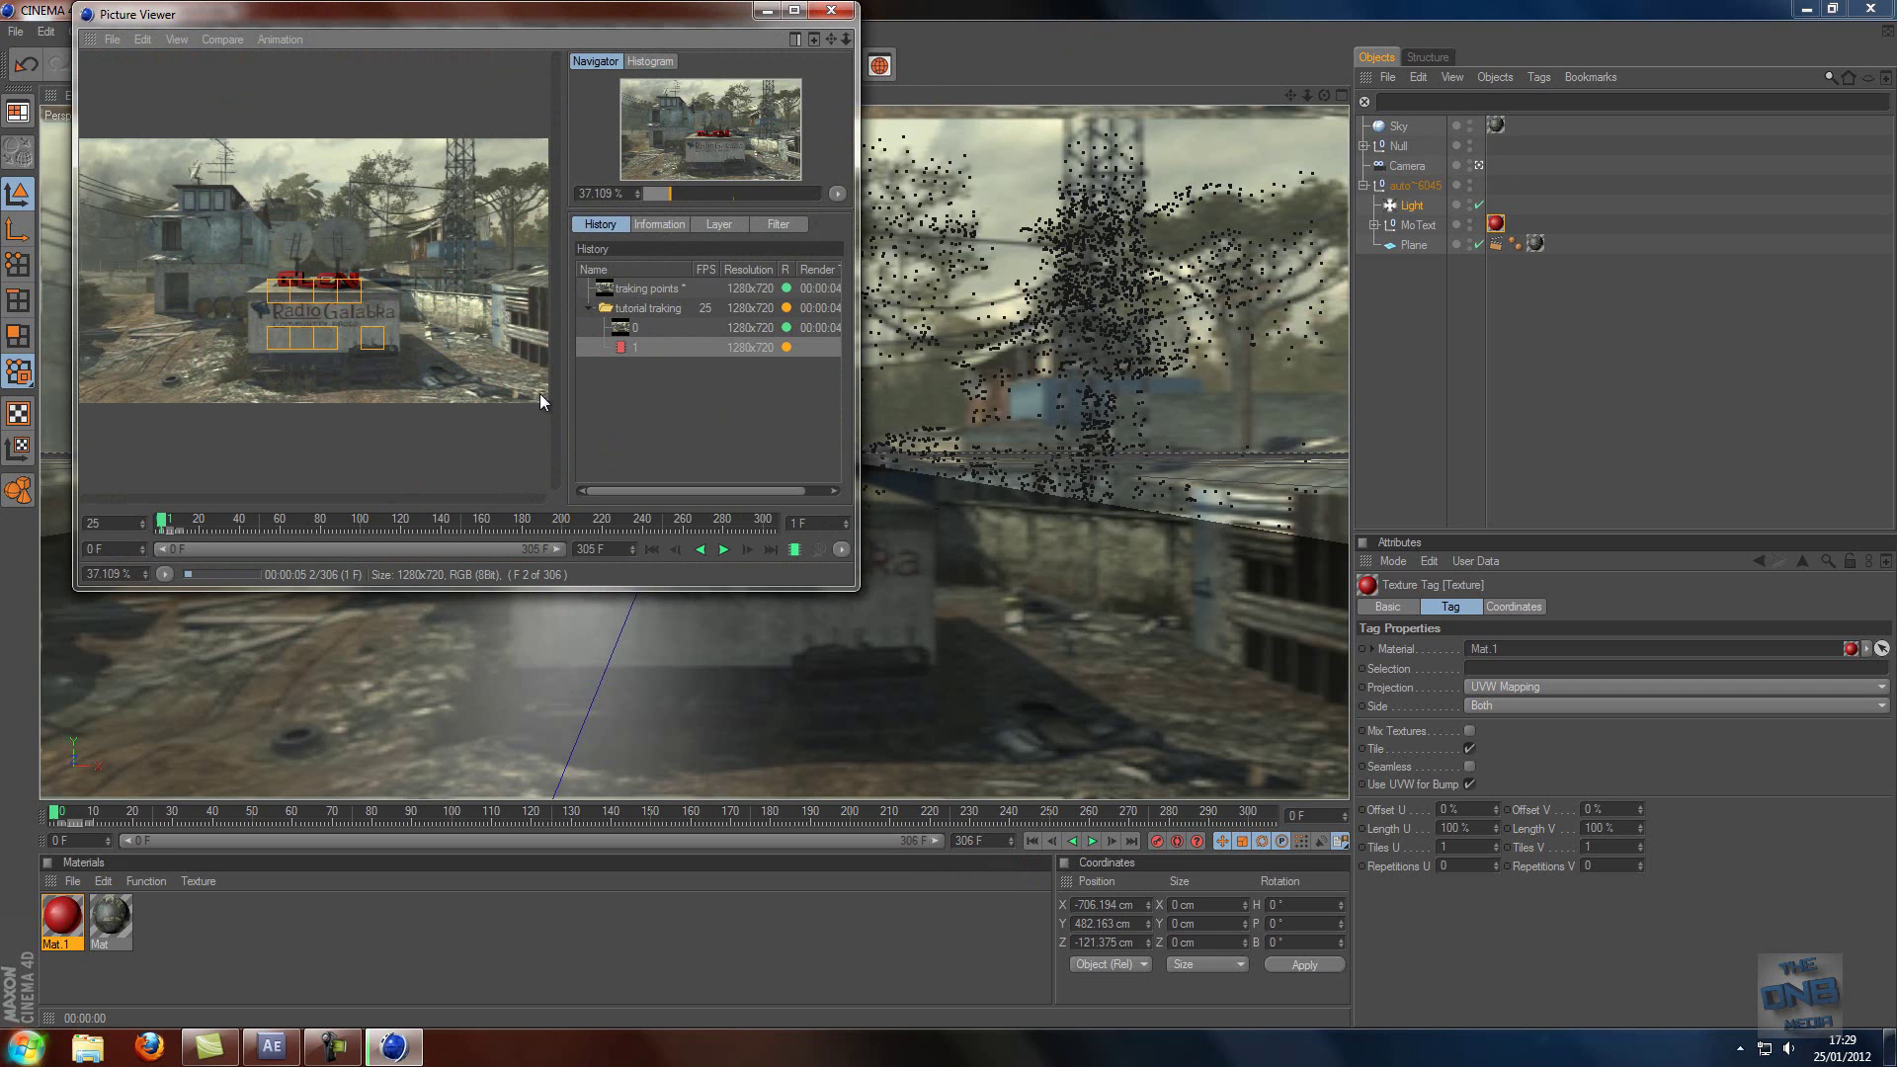
- Inspect rendered frames 0 and 1 of the 306-frame 'tutorial traking' render in the Picture Viewer
left_click(625, 329)
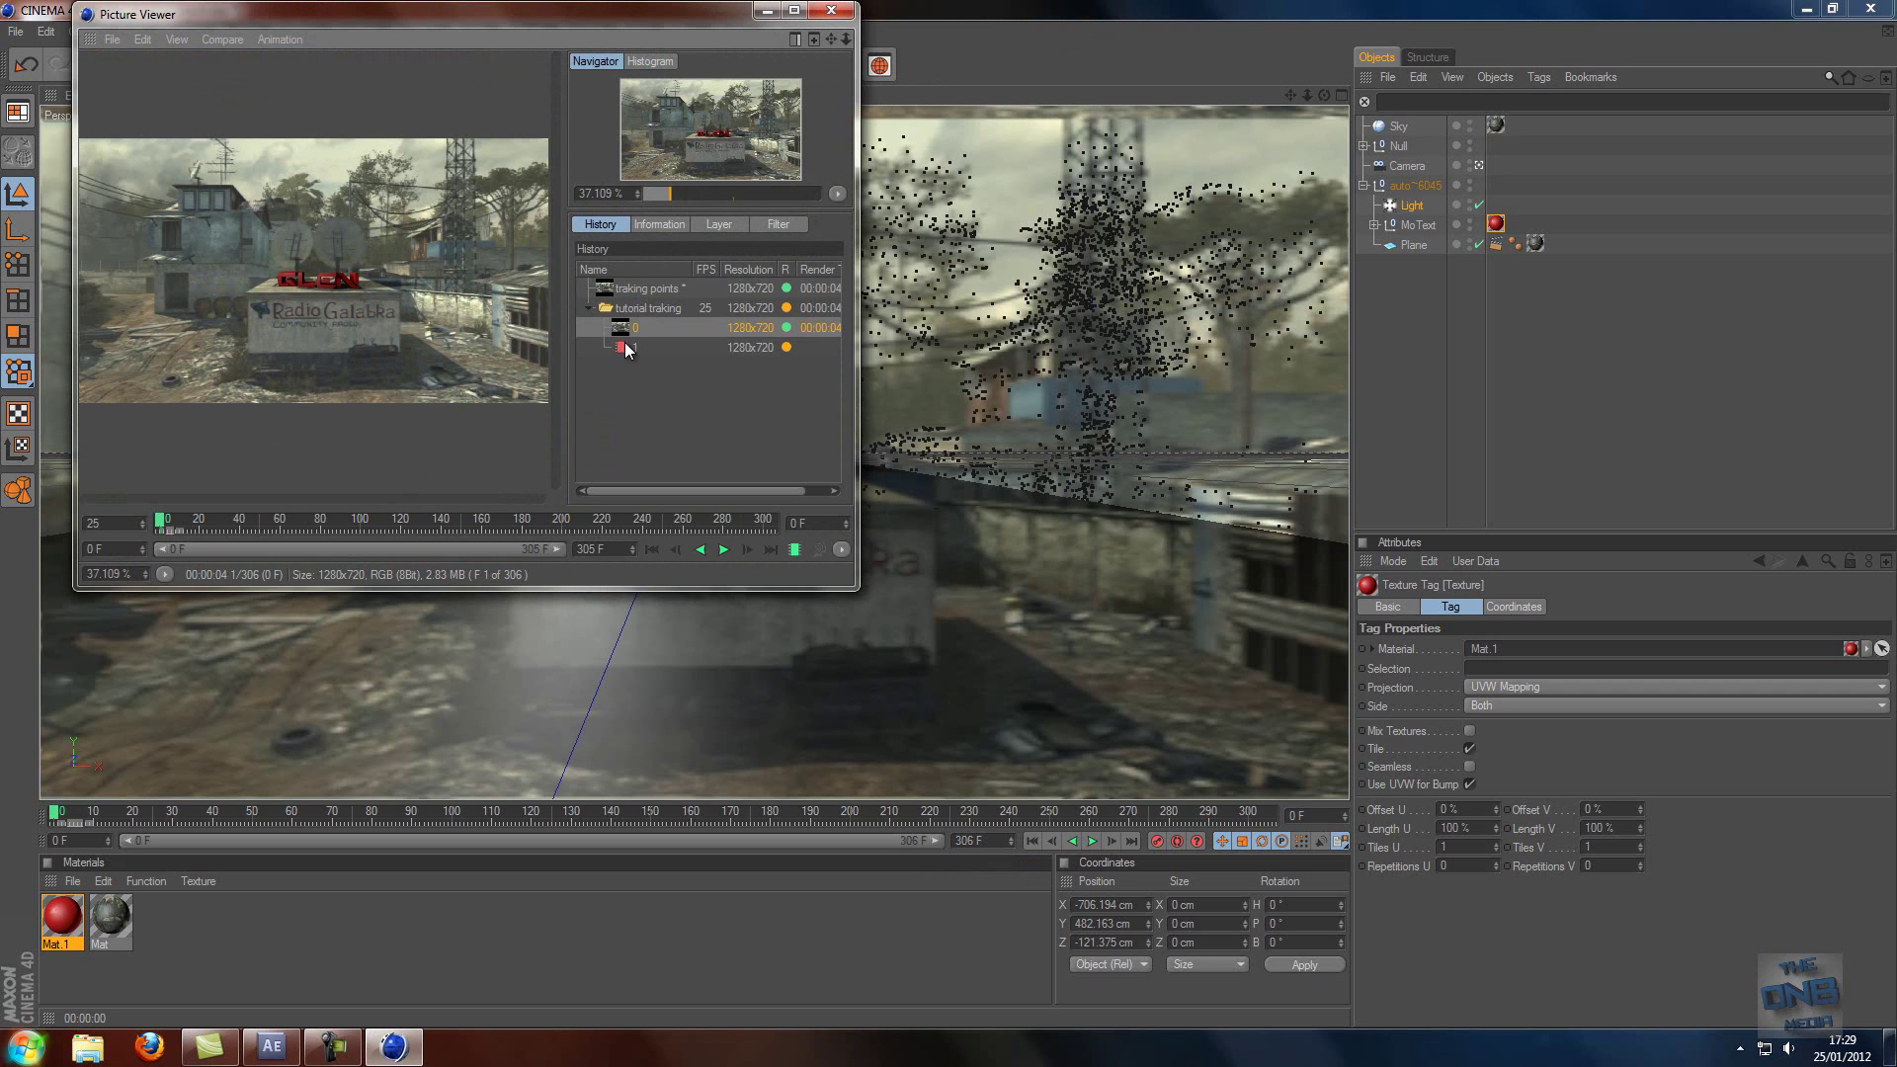
left_click(629, 346)
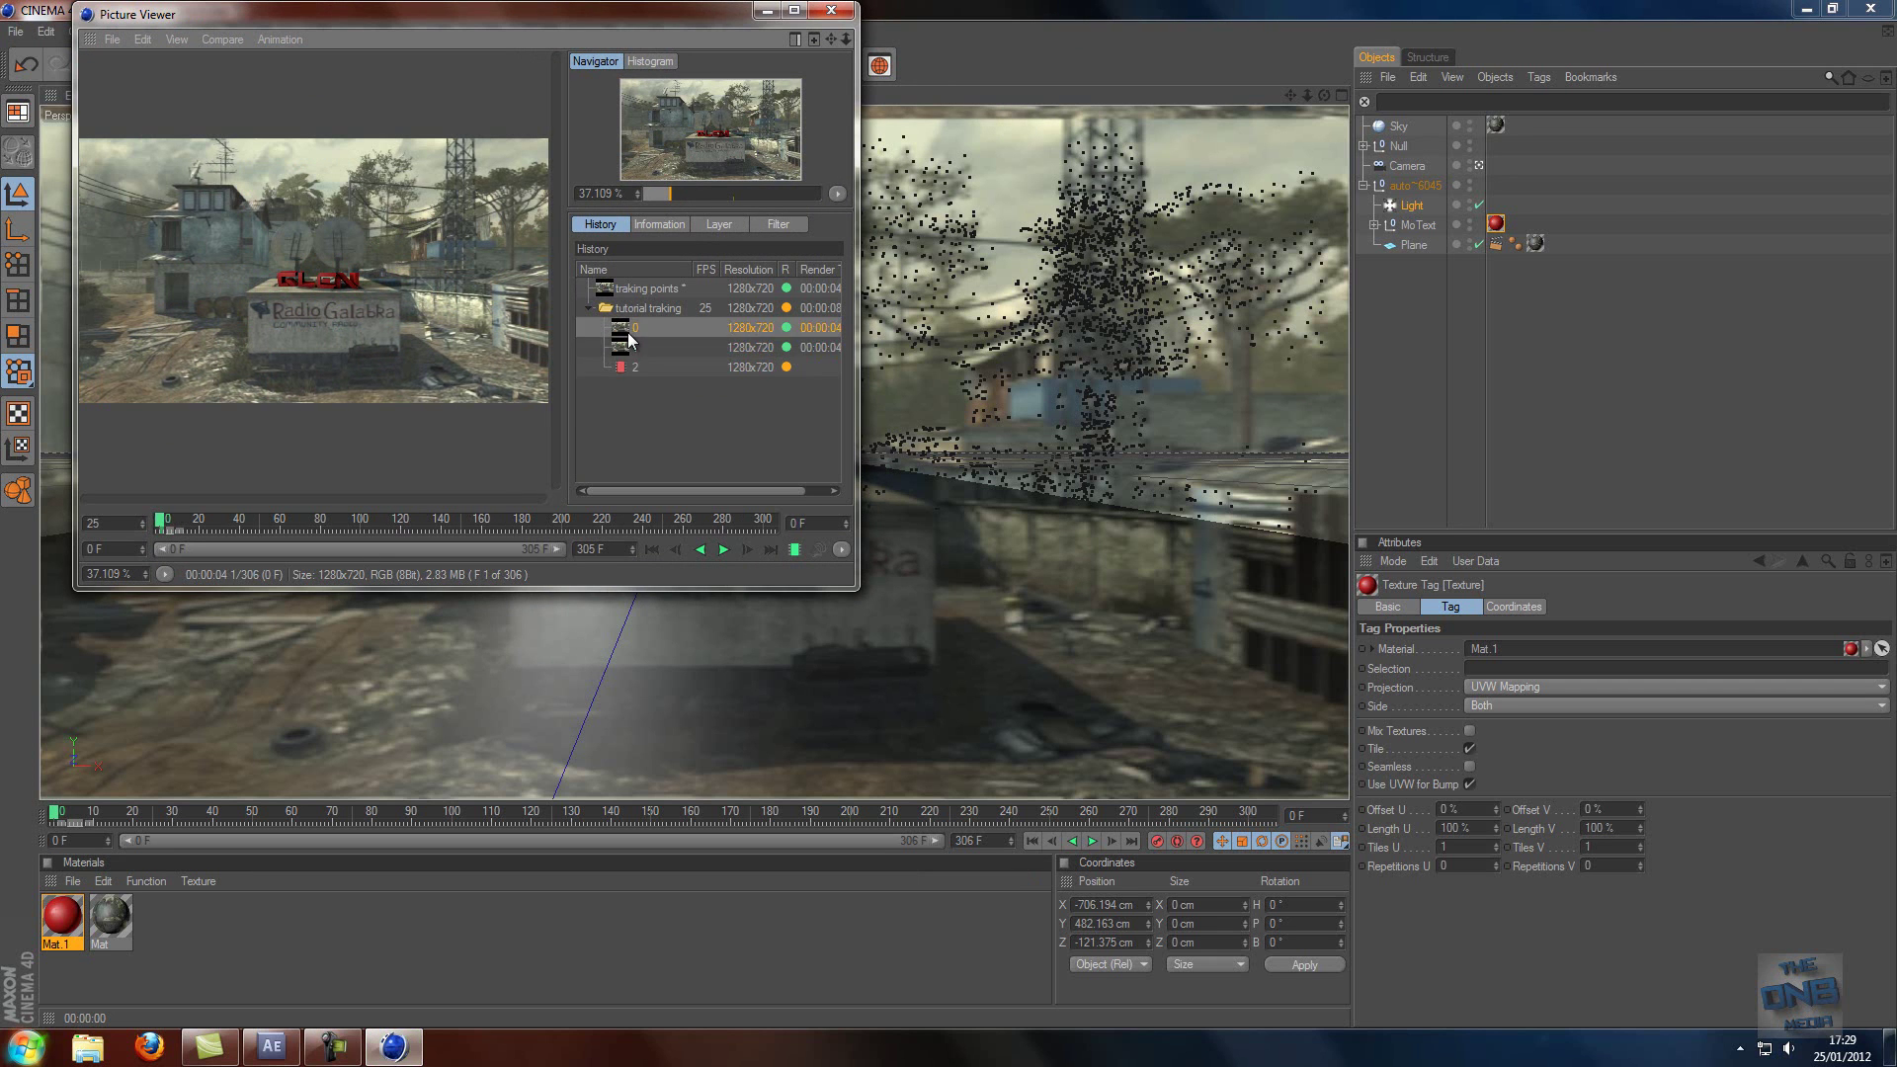
left_click(629, 329)
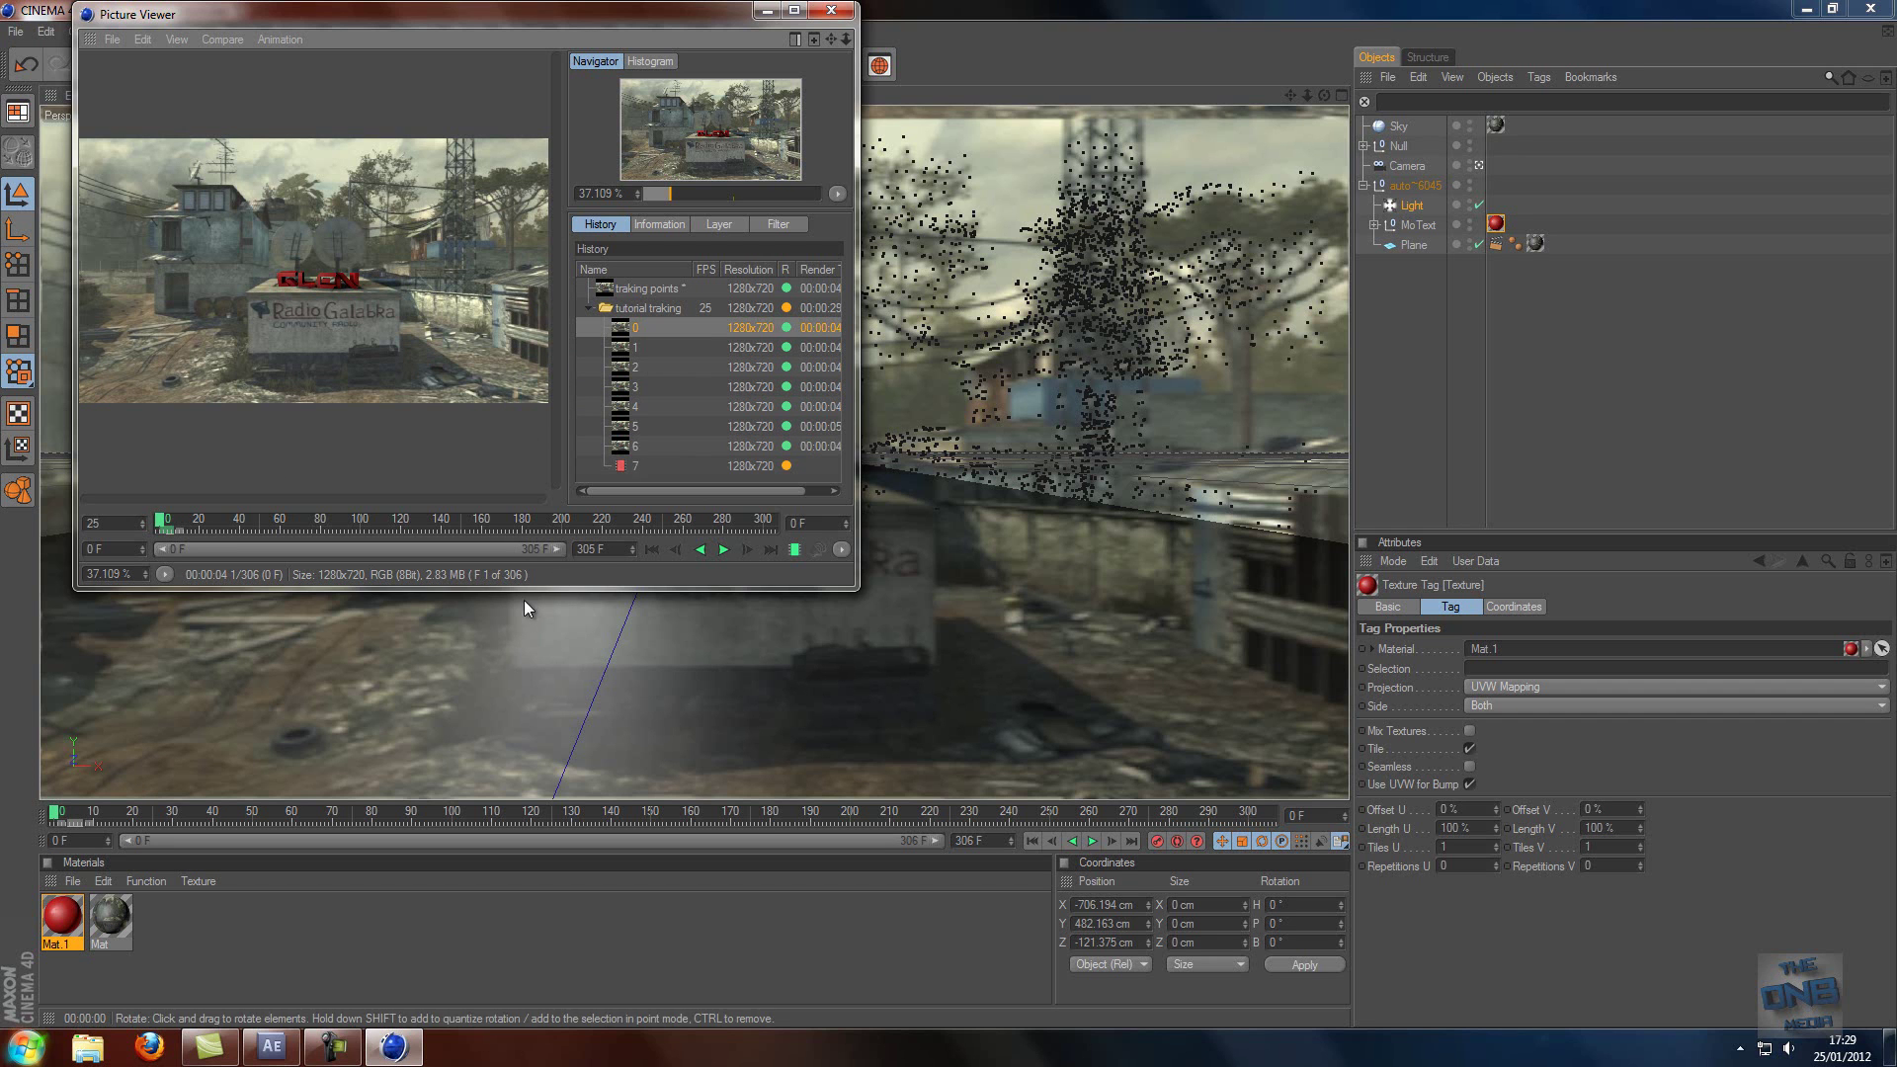
left_click(333, 1046)
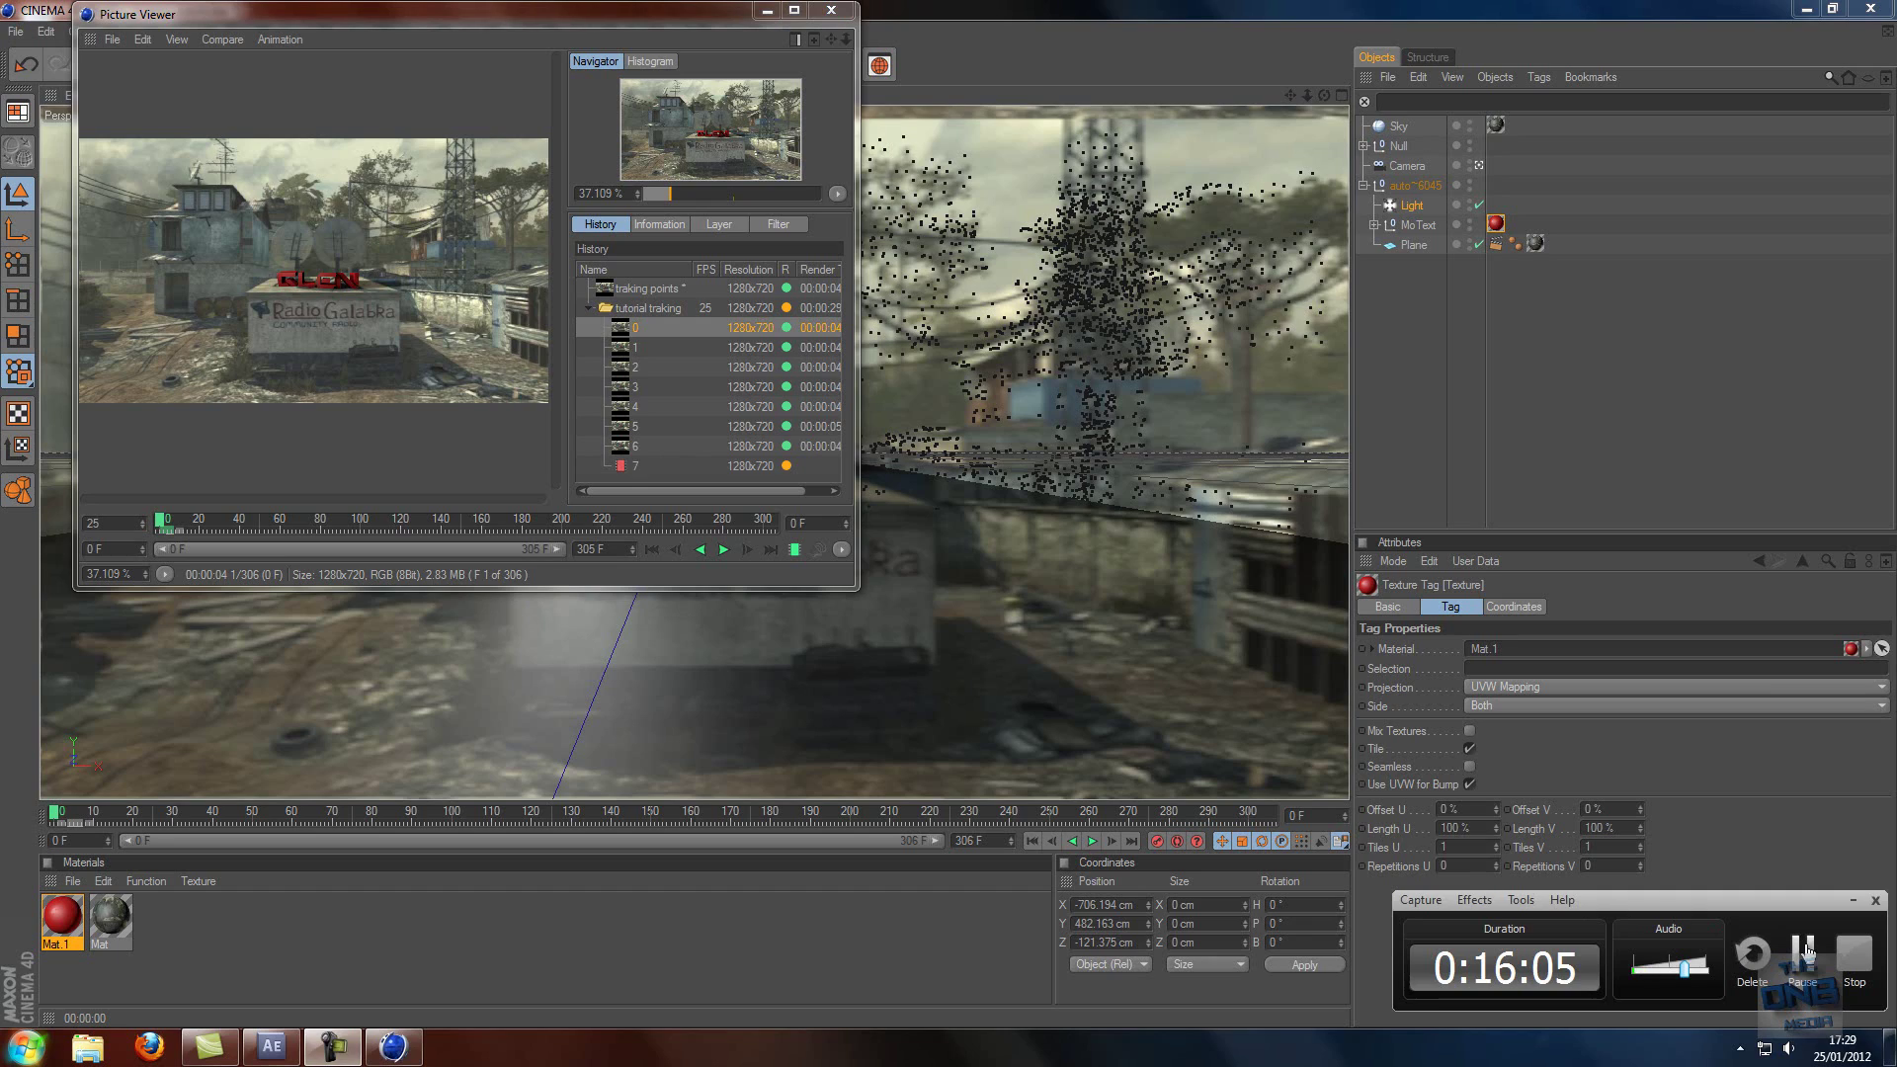